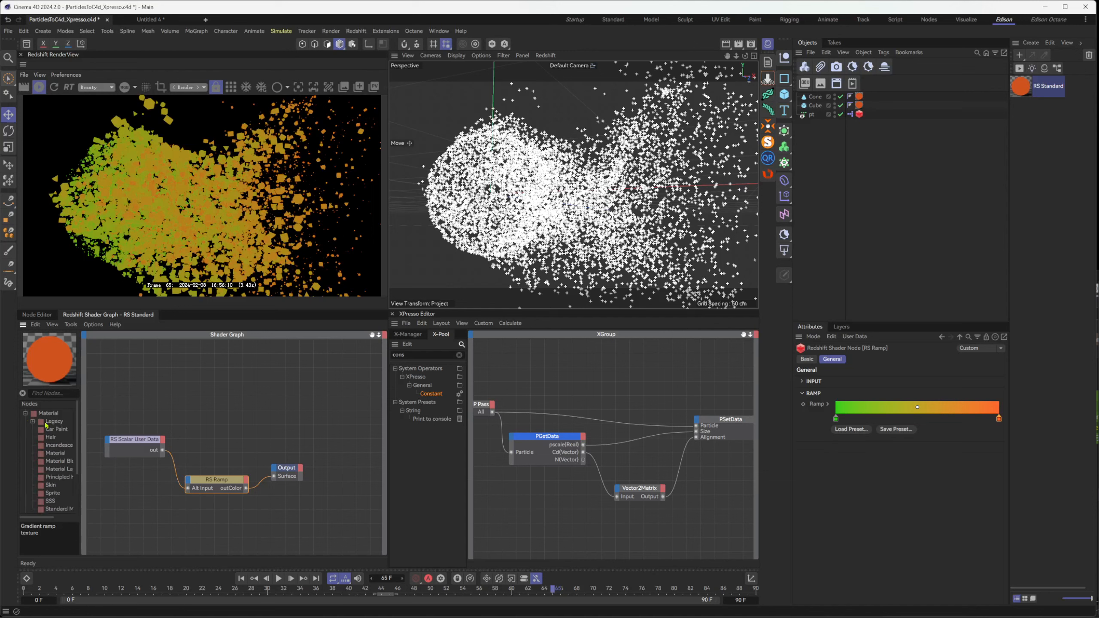
Add a Standard Material node to the shader graph, connect its outColor to the Output's Surface, and place it between the ramp and the output
left_click_drag(78, 451, 358, 471)
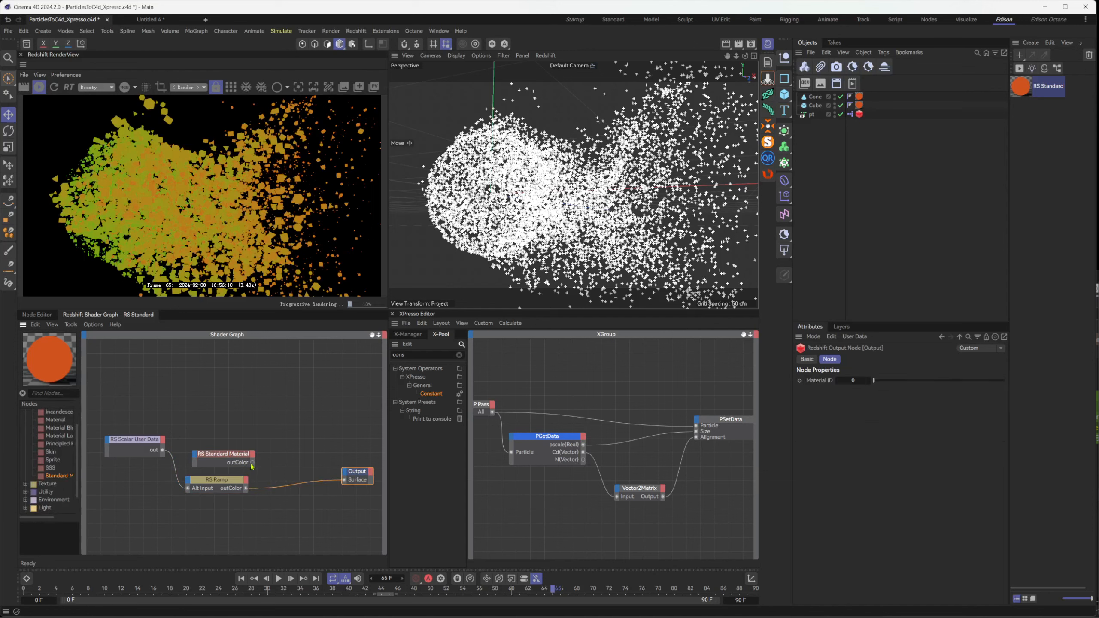
left_click_drag(253, 462, 345, 479)
left_click(217, 458)
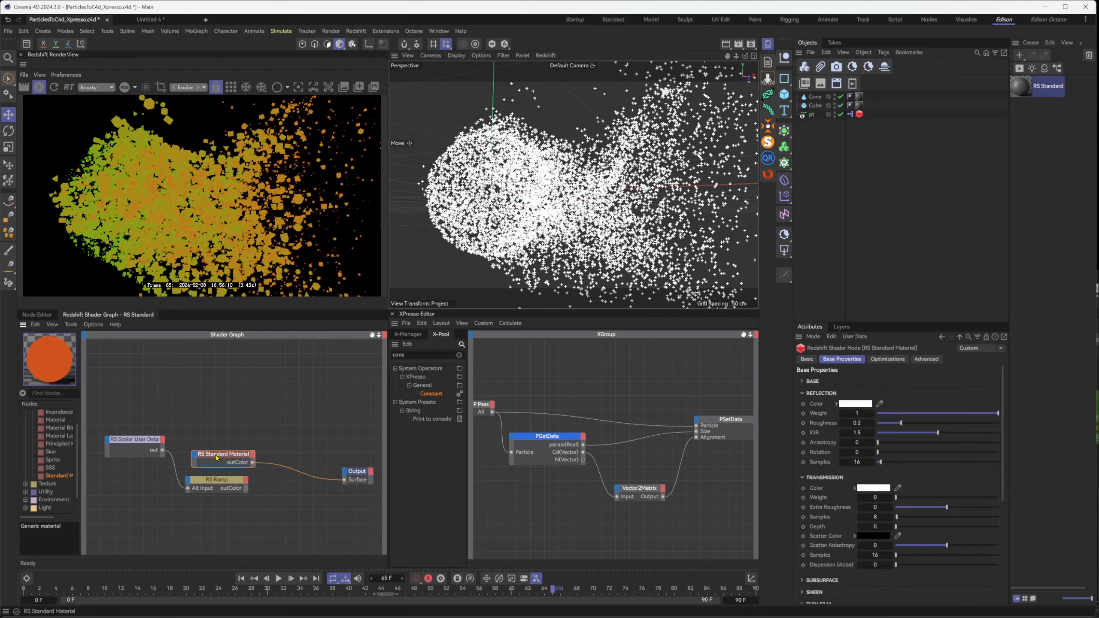
left_click_drag(217, 458, 285, 458)
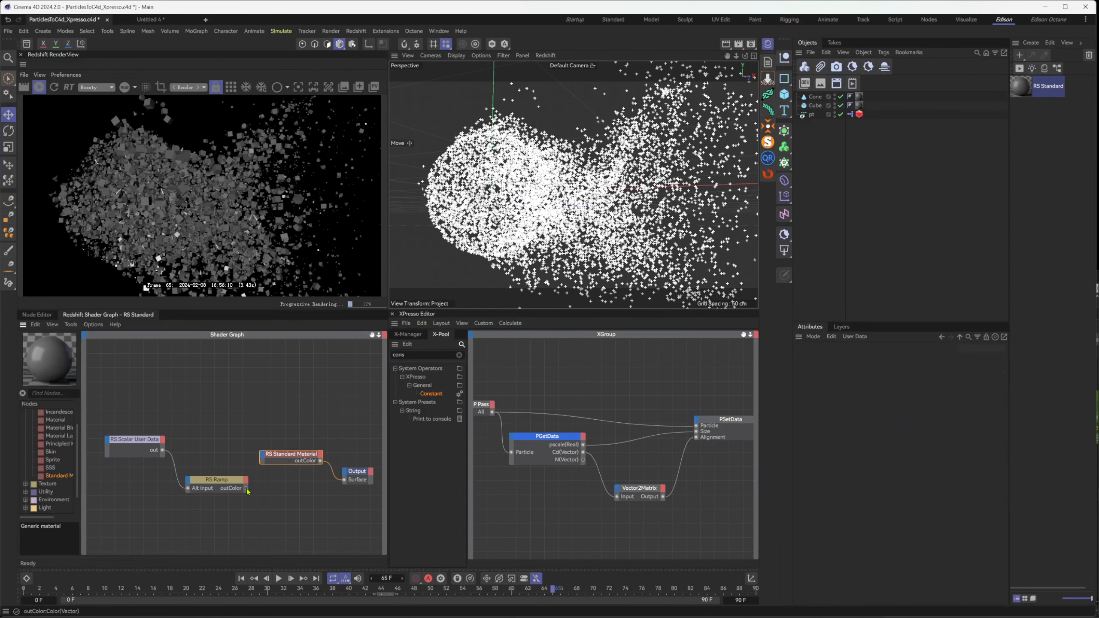
Connect the RS Ramp's outColor to the Base Color of the Standard Material and select the ramp node
left_click_drag(248, 491, 266, 459)
mouse_move(294, 478)
left_click(368, 478)
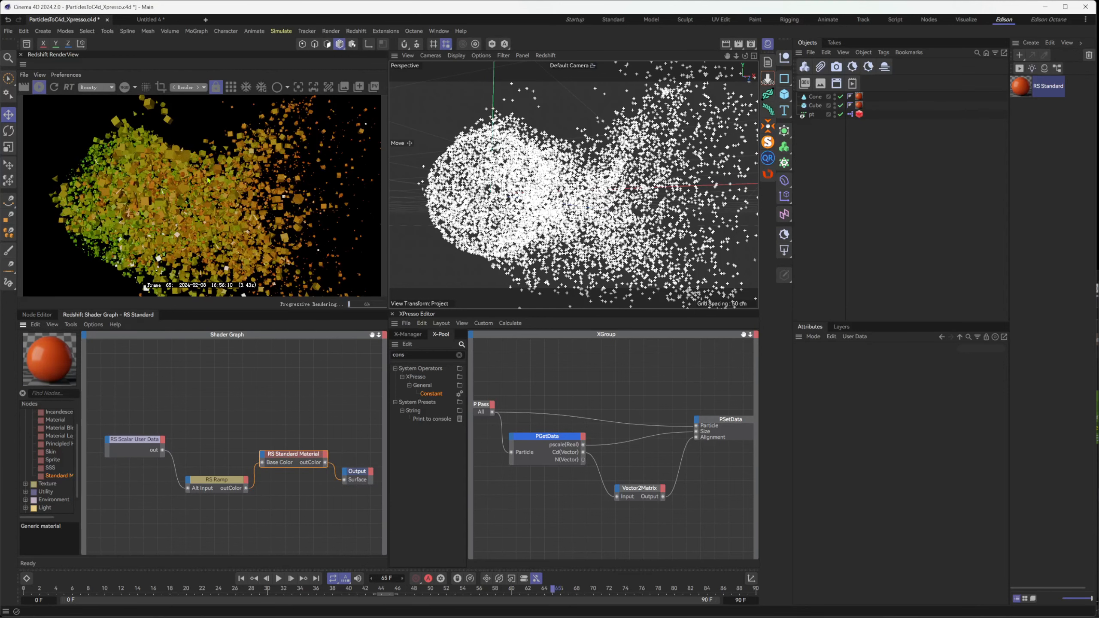
left_click(214, 479)
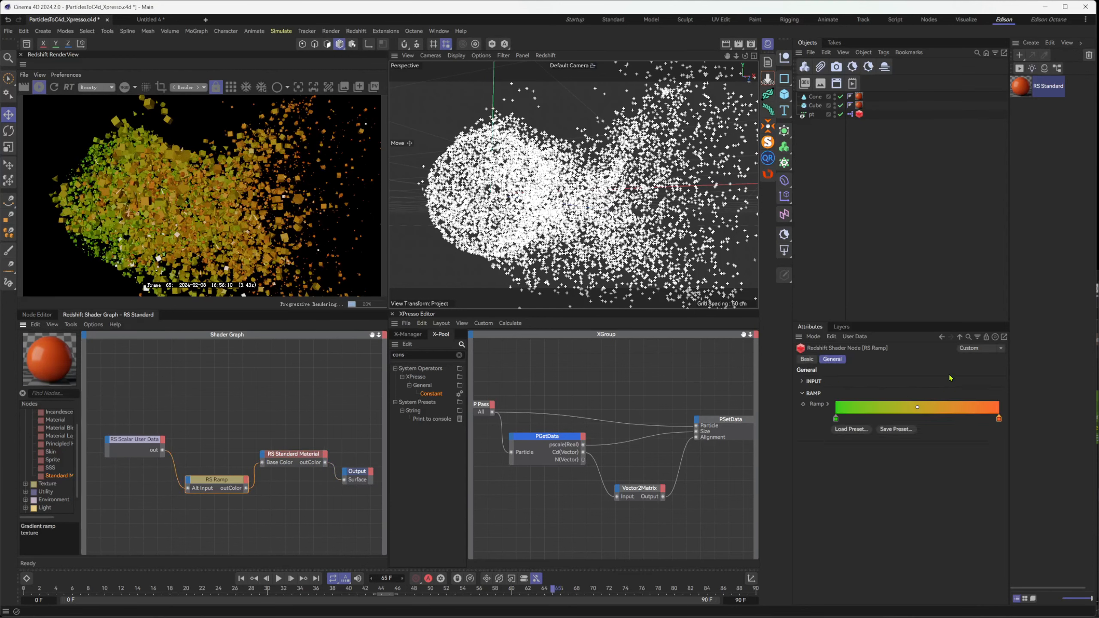
Review the shaded particle animation by viewing the whole cloud, playing it and scrubbing through its frames
left_click_drag(660, 287, 502, 253, "alt")
scroll(502, 253, "down", 4)
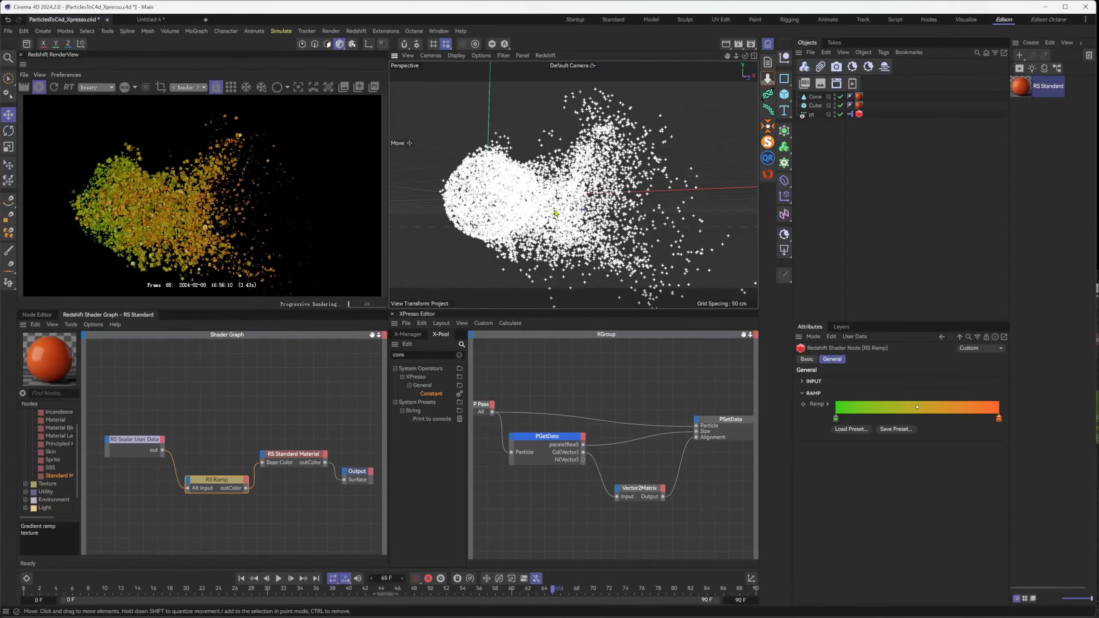
left_click(321, 592)
left_click_drag(321, 592, 355, 587)
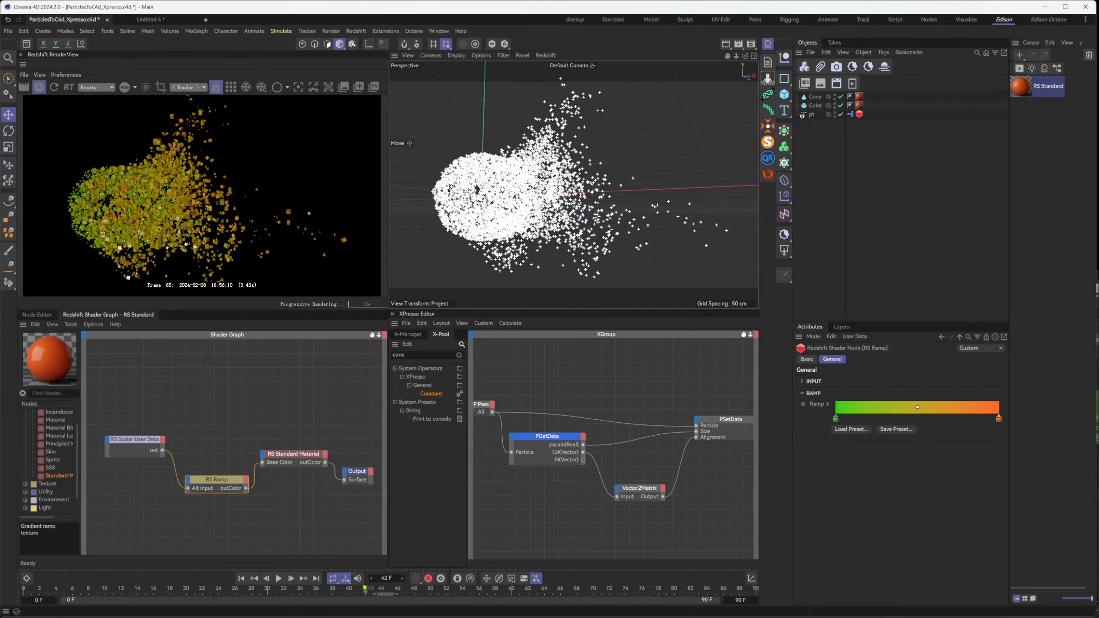
left_click(278, 578)
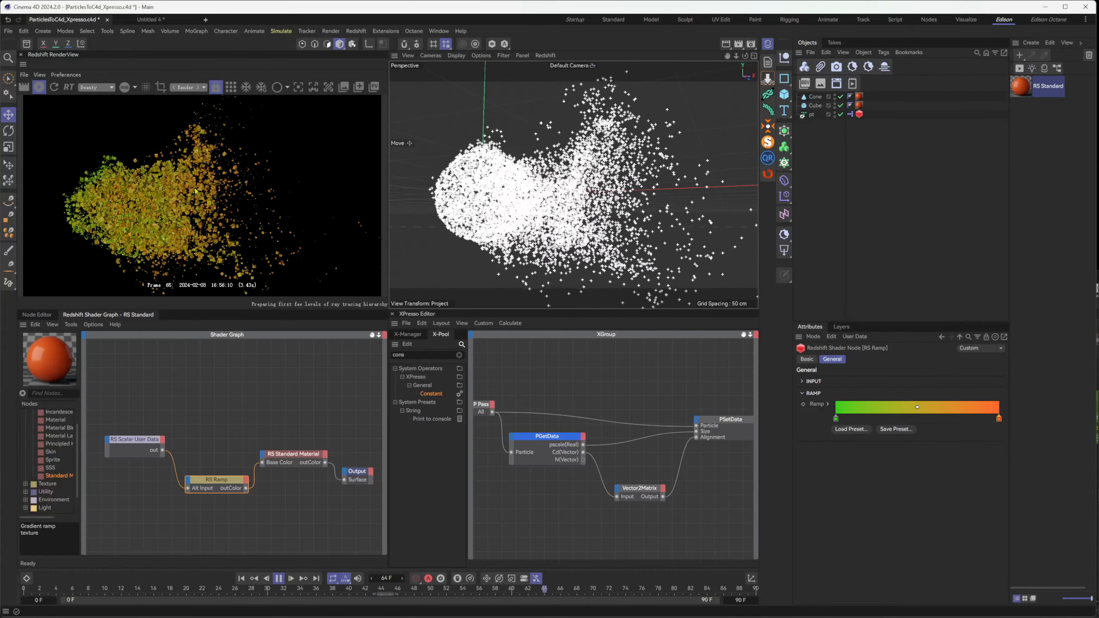
left_click(278, 578)
left_click_drag(300, 590, 415, 591)
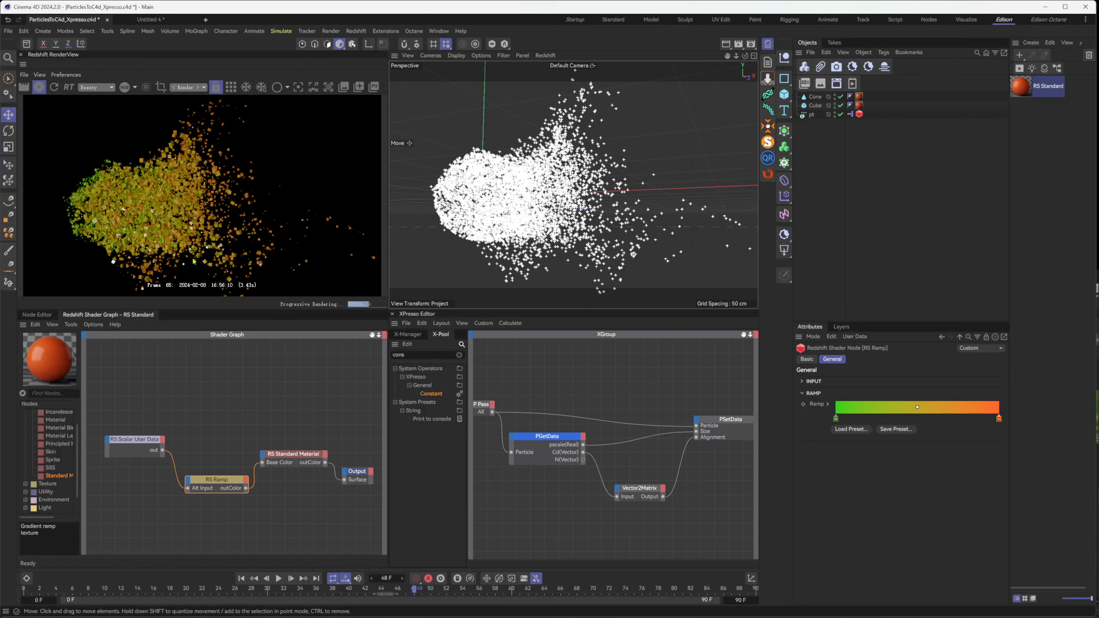
left_click_drag(414, 590, 482, 594)
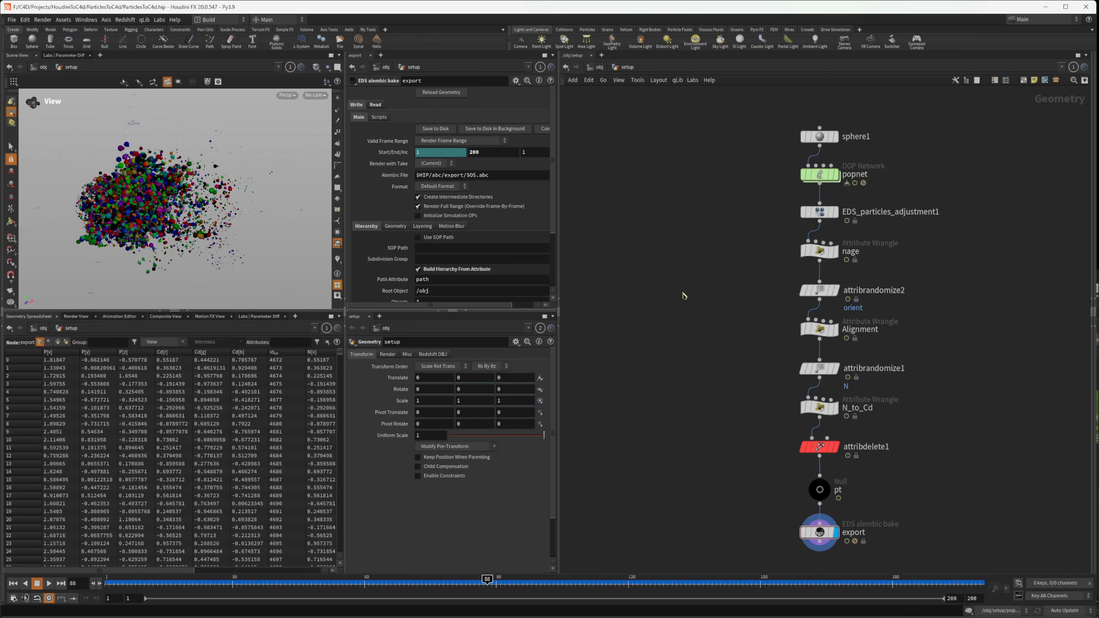
Switch to Houdini and inspect the popnet, EDS_particles_adjustment1 and nage nodes while playing the simulation
left_click(819, 174)
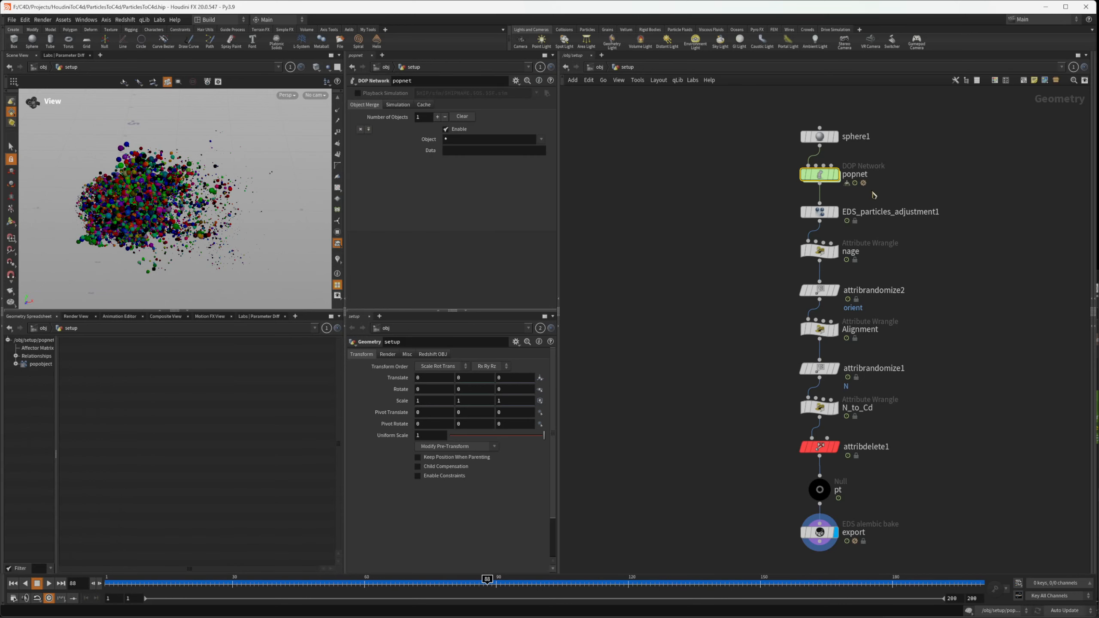
left_click(819, 212)
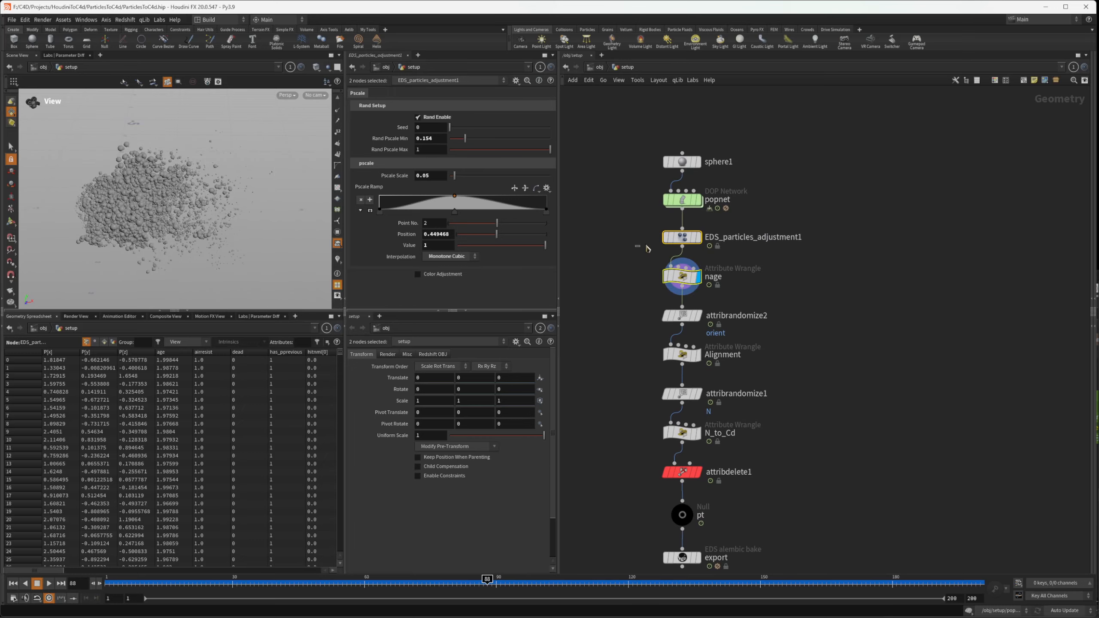
left_click(731, 281)
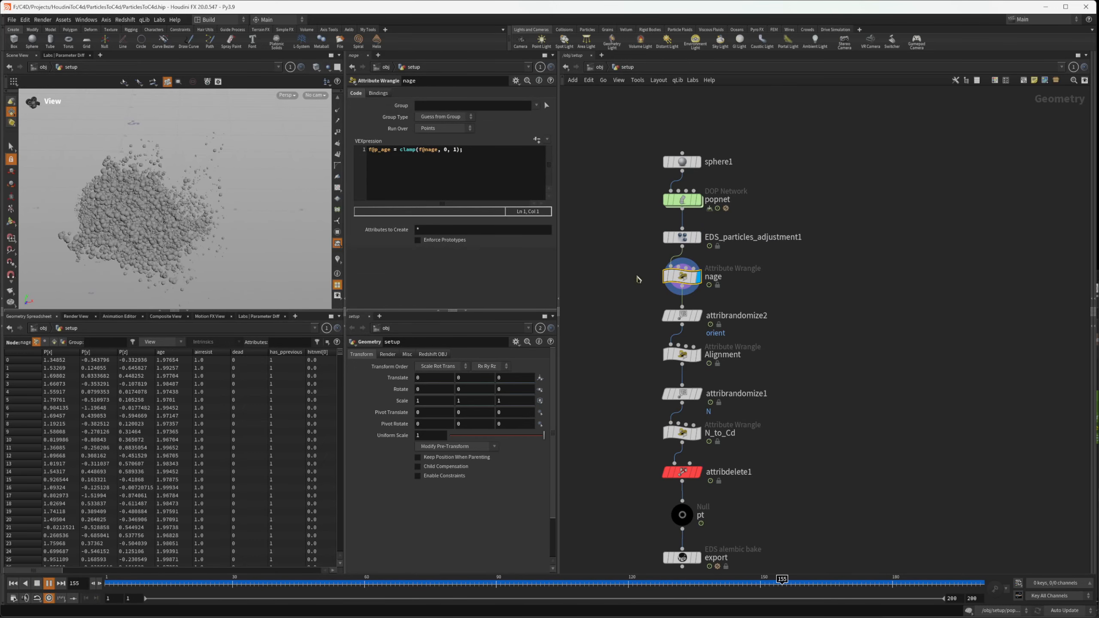
key("Up")
Set Rand Pscale Min of EDS_particles_adjustment1 to 0.269 and replay the simulation from the first frame
left_click(699, 236)
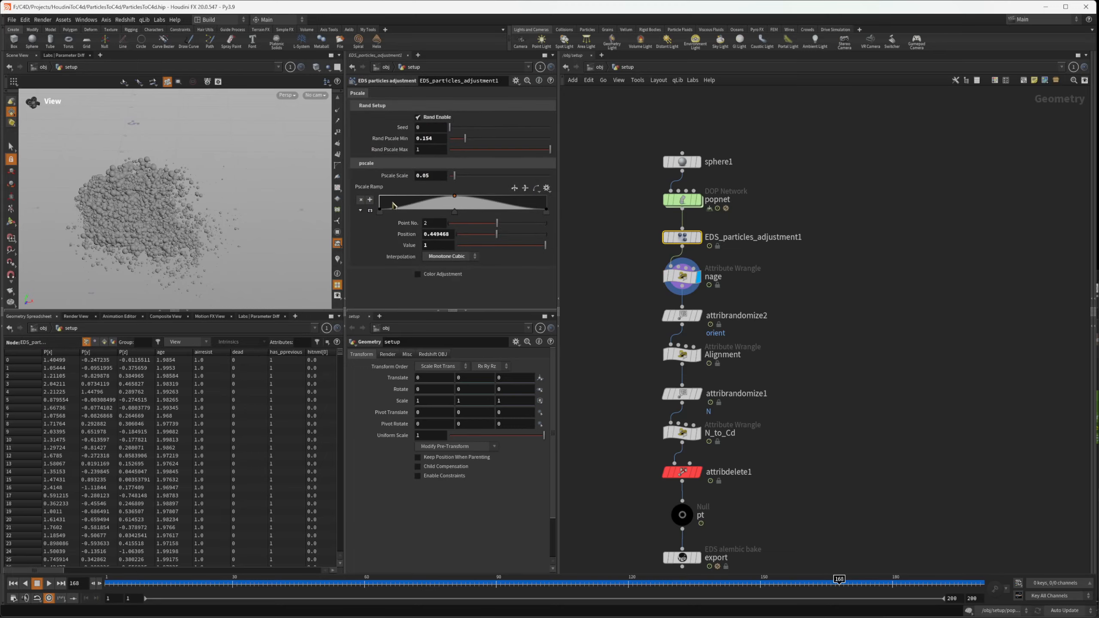
key("ctrl+Up")
key("Up")
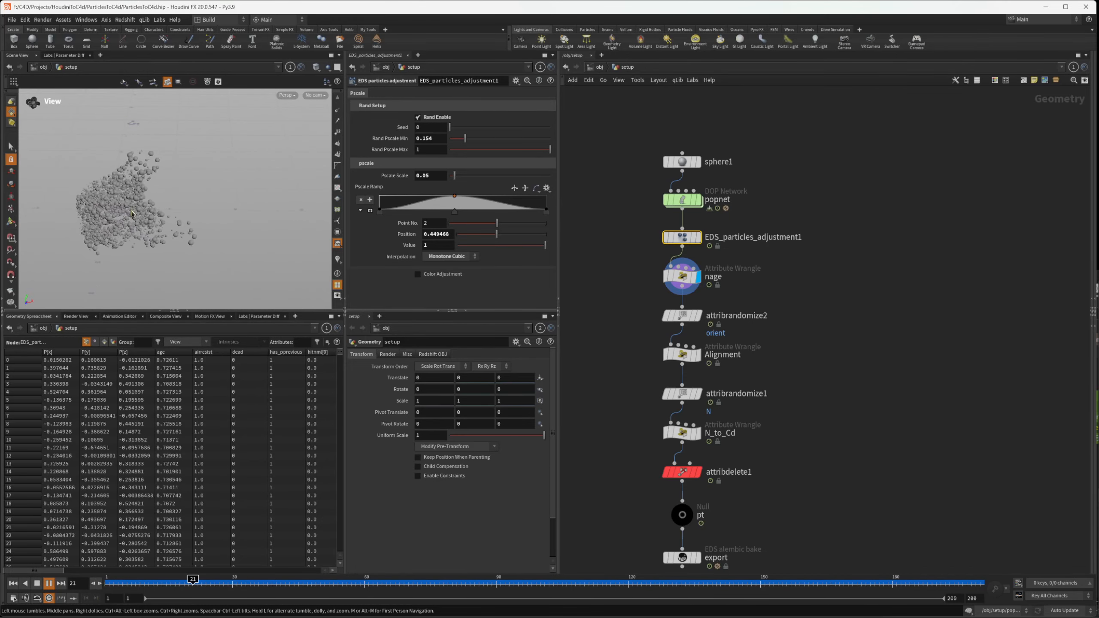
left_click(465, 140)
left_click_drag(466, 142, 477, 150)
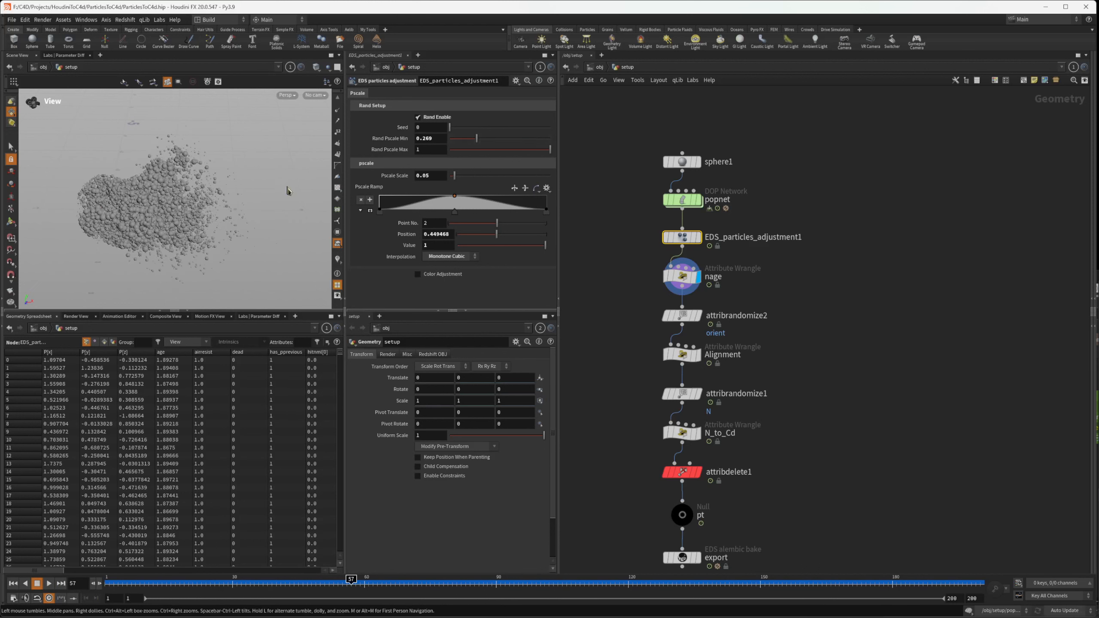
key("ctrl+Up")
key("Up")
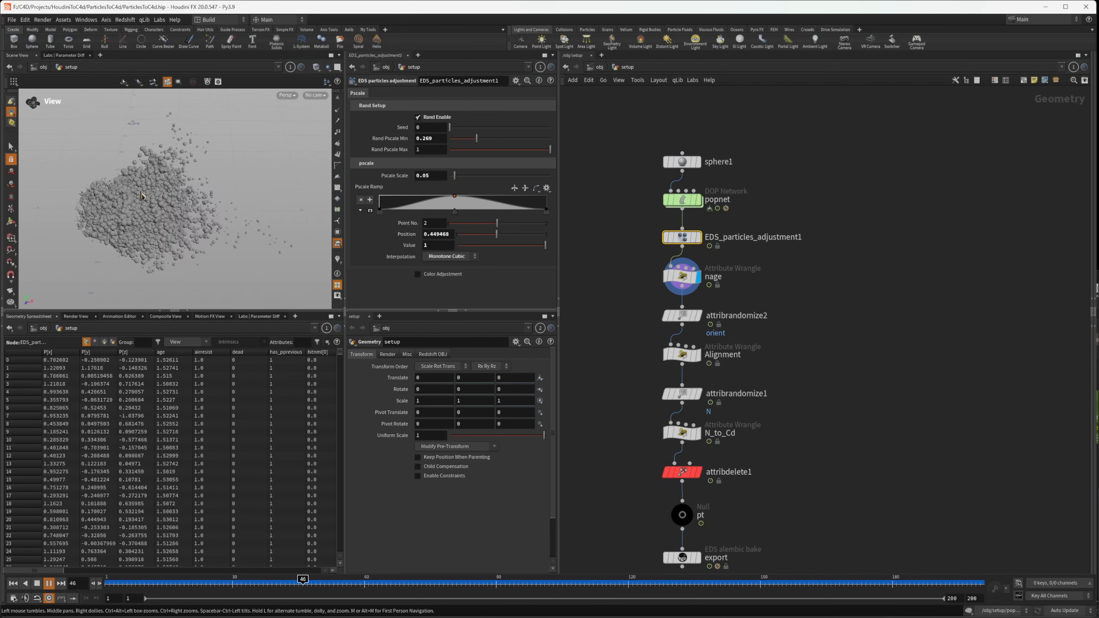
key("Up")
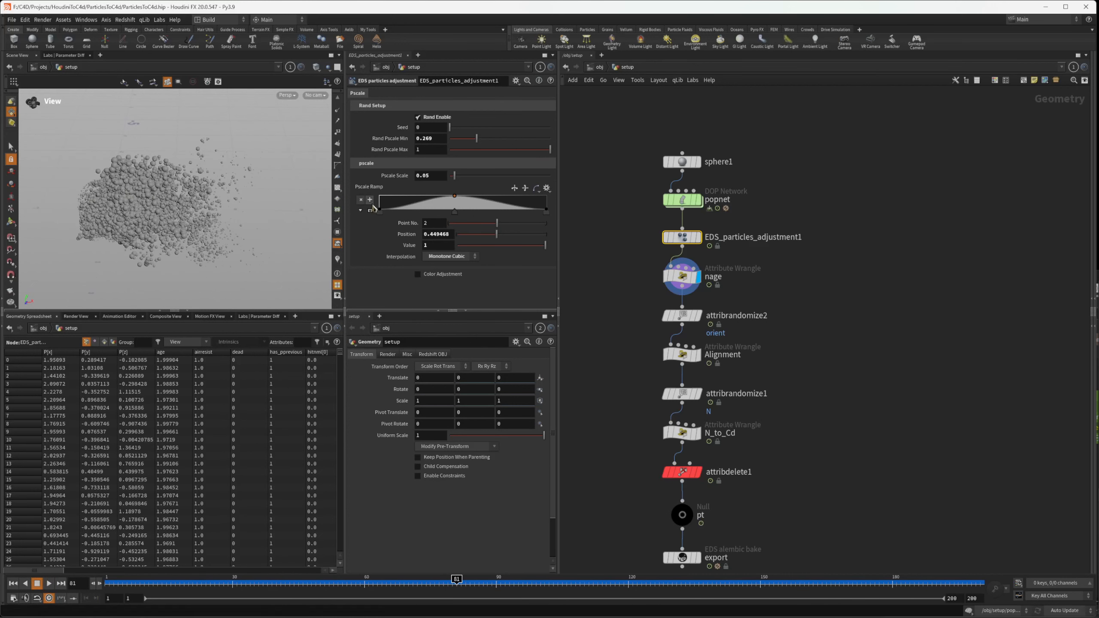
Examine the nage wrangle's VEX expression that clamps the age attribute between 0 and 1 into p_age
left_click(682, 277)
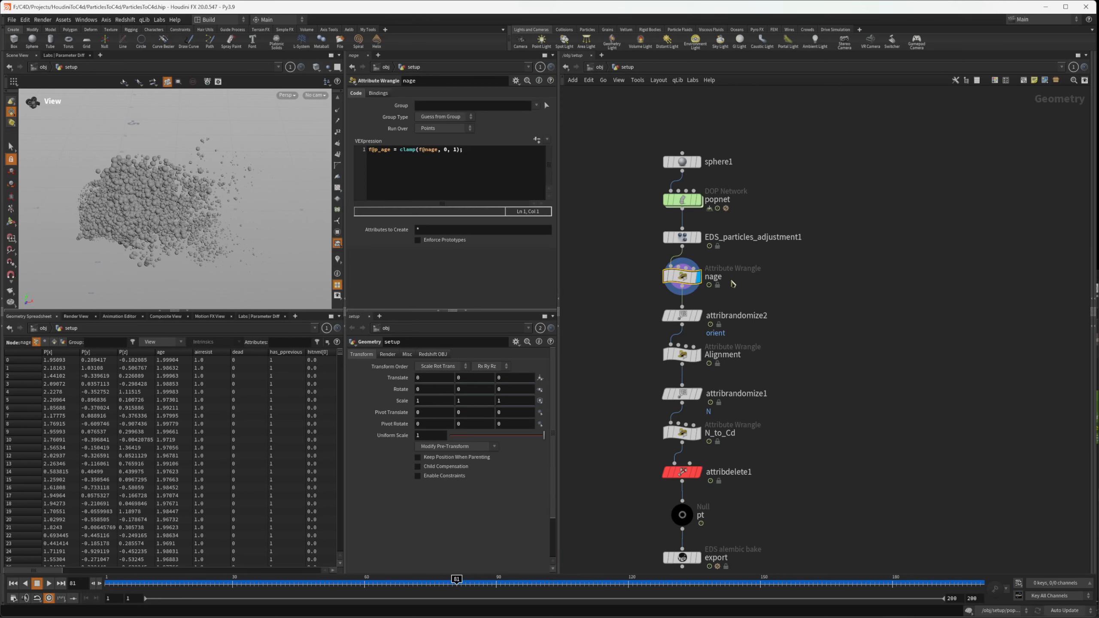
mouse_move(420, 153)
left_mouse_down()
mouse_move(439, 153)
mouse_move(422, 154)
left_mouse_up()
left_click(389, 155)
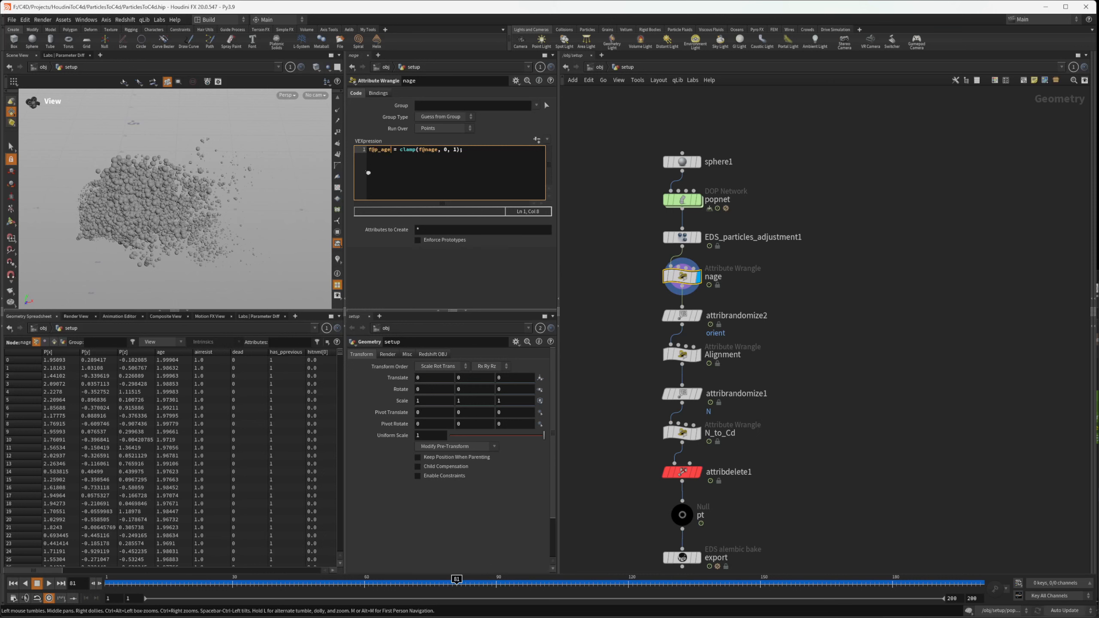
left_click_drag(375, 152, 437, 157)
left_click(463, 152)
left_click(428, 152)
left_click(593, 244)
Turn on the viewport visualizer that colors the particles, play the simulation and return to the first frame
left_click(337, 261)
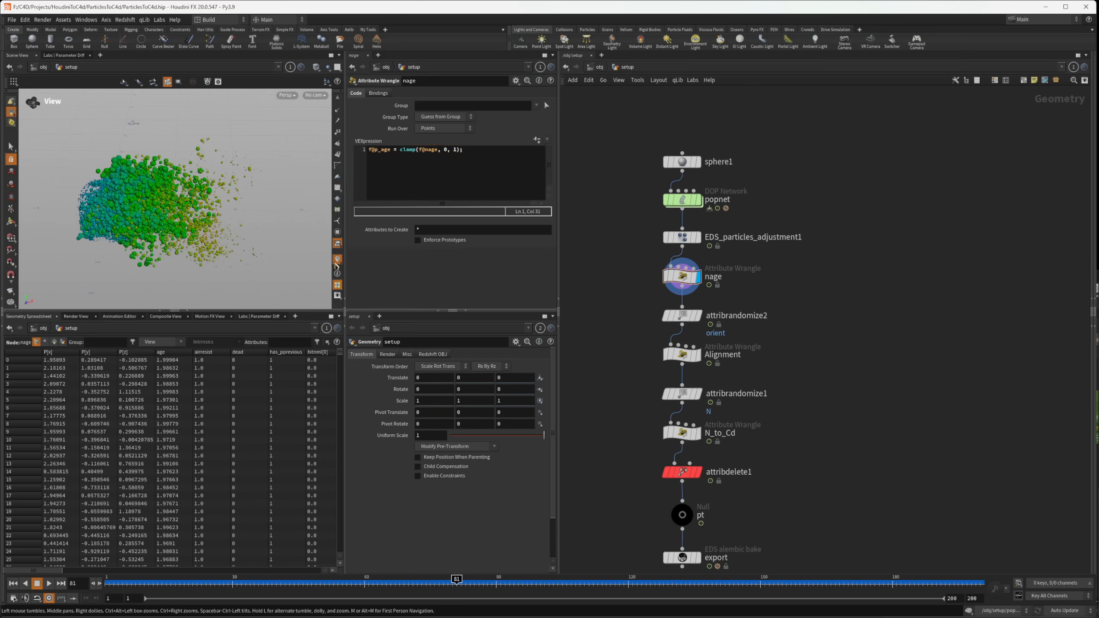
key("Up")
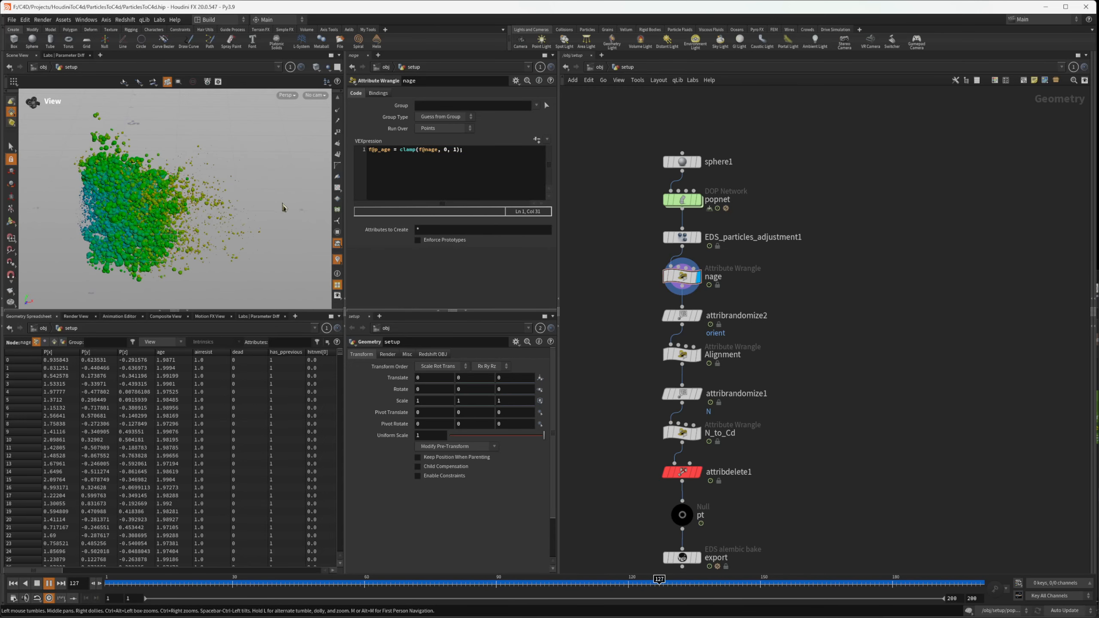
key("ctrl+Up")
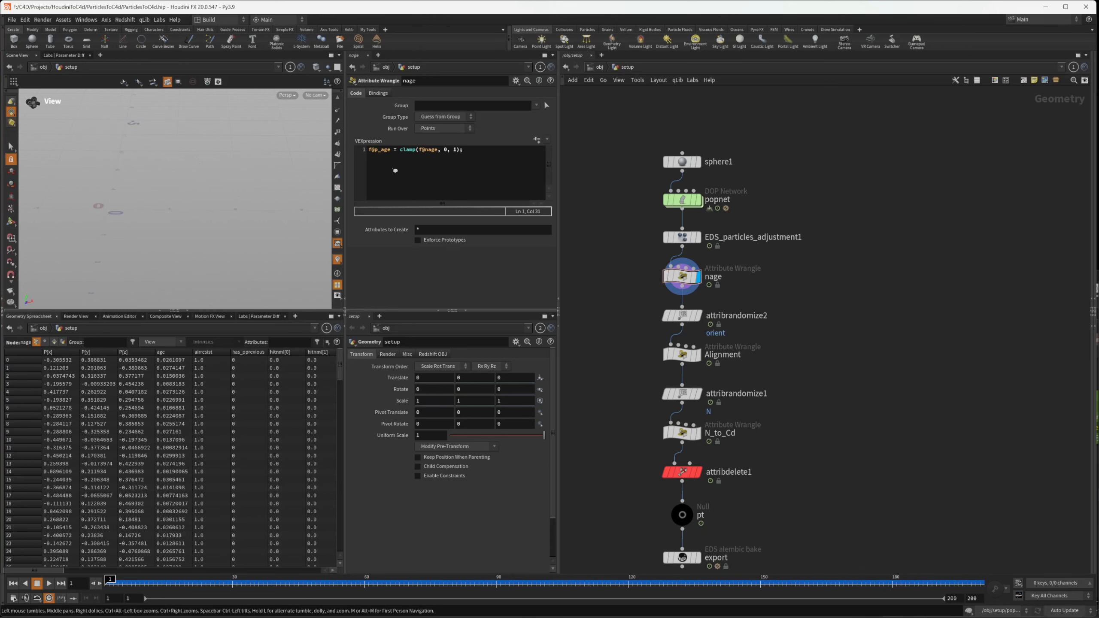
Display the attribrandomize2 node's output, play the simulation and return to the first frame
left_click(713, 315)
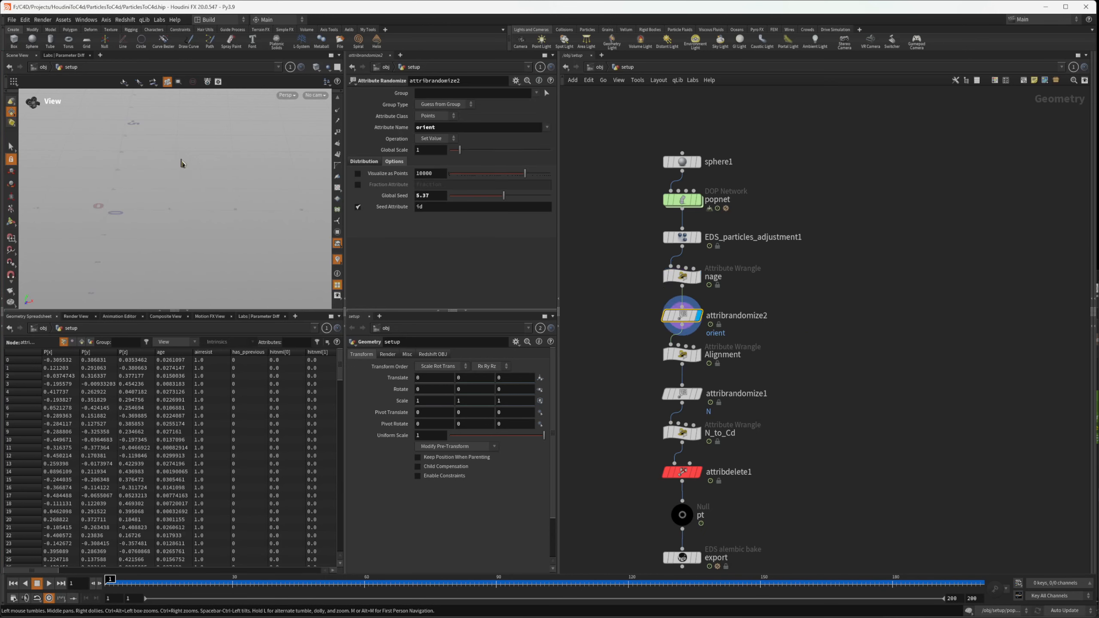
key("Up")
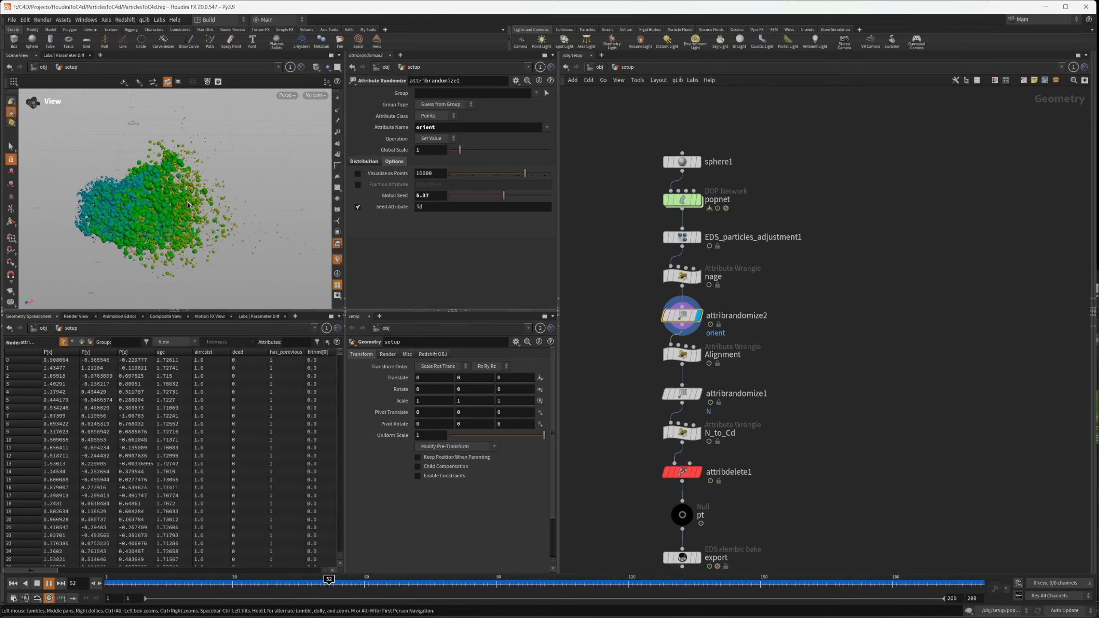
key("Up")
key("ctrl+Up")
Reselect the nage wrangle and examine the clamp function and its arguments in the expression
left_click_drag(628, 267, 727, 280)
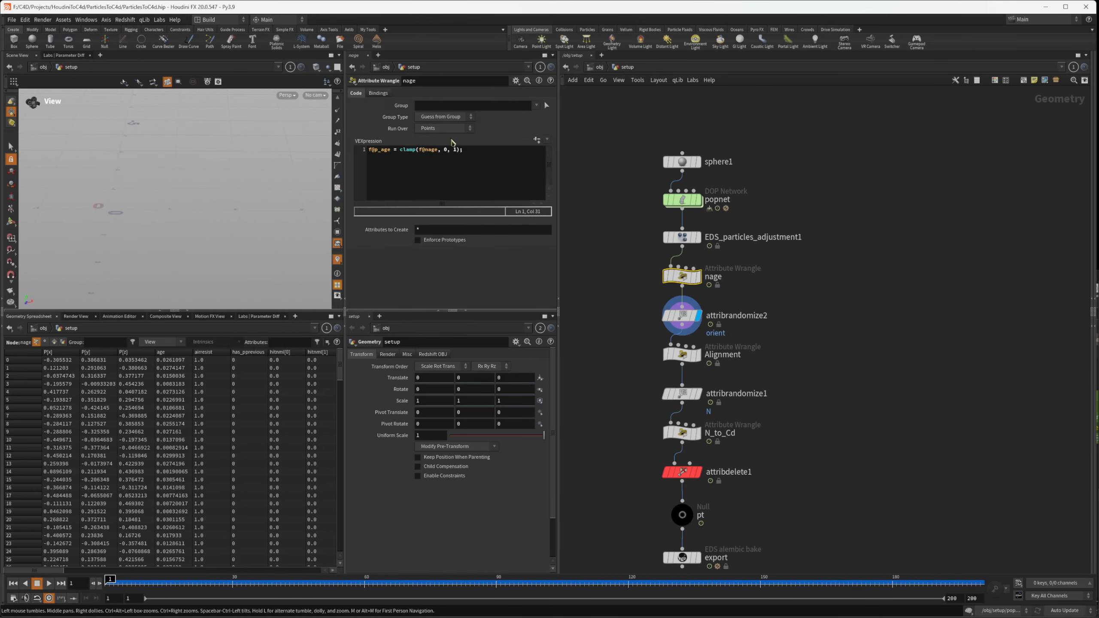
left_click_drag(419, 151, 399, 151)
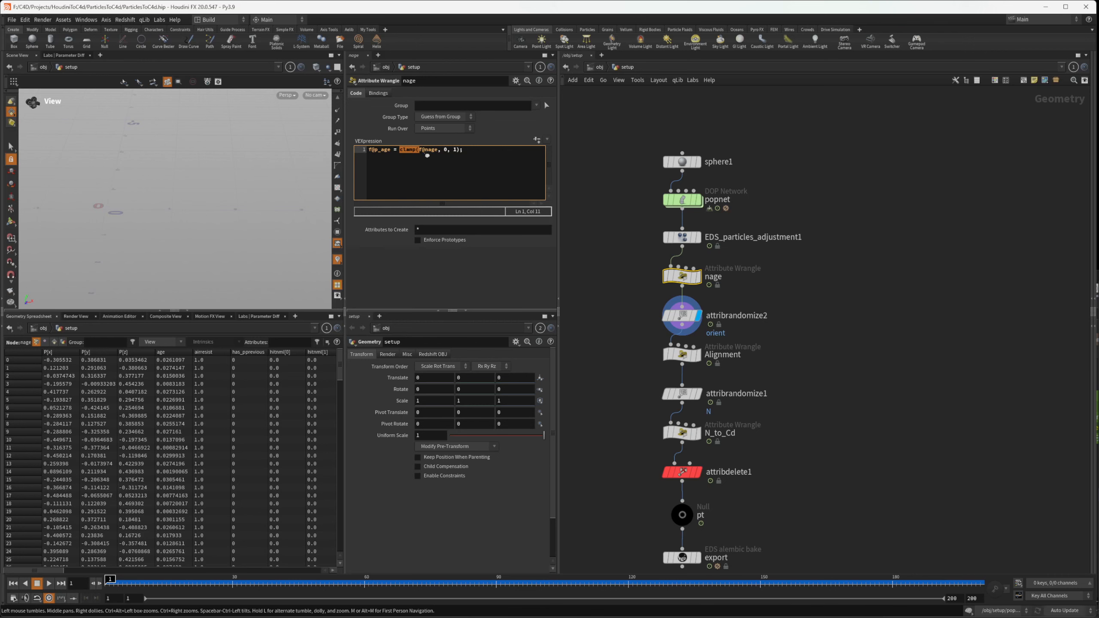
left_click_drag(399, 150, 416, 152)
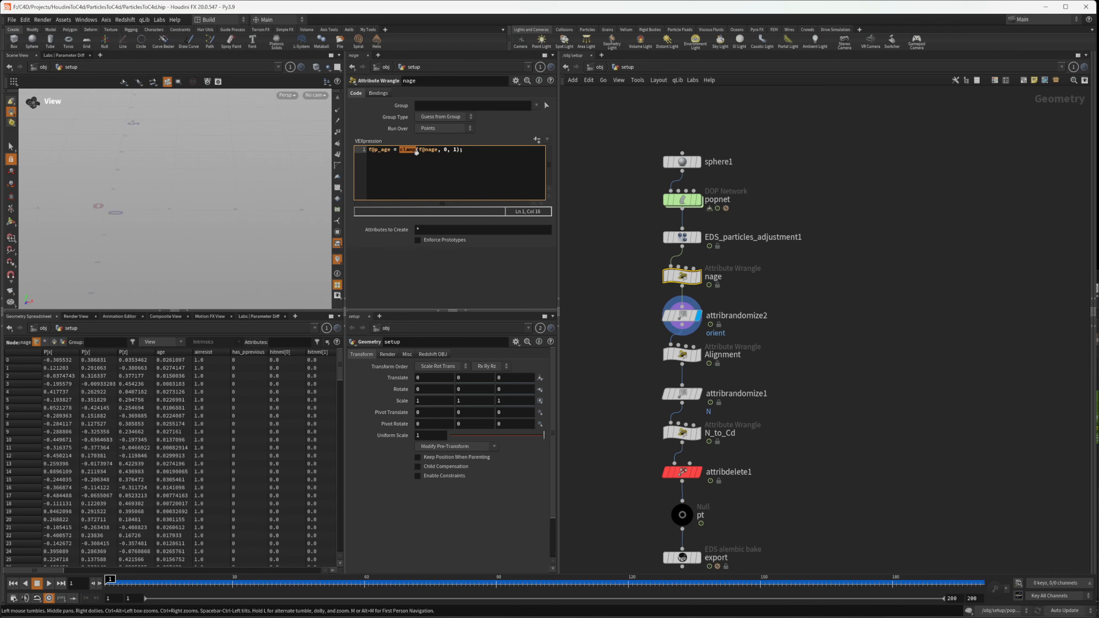
left_click(445, 154)
Inspect the orient attribute's distribution settings in attribrandomize2 and the qconvert expression in the Alignment wrangle, playing the simulation
left_click(658, 318)
left_click_drag(606, 299, 752, 354)
left_click_drag(769, 331, 647, 302)
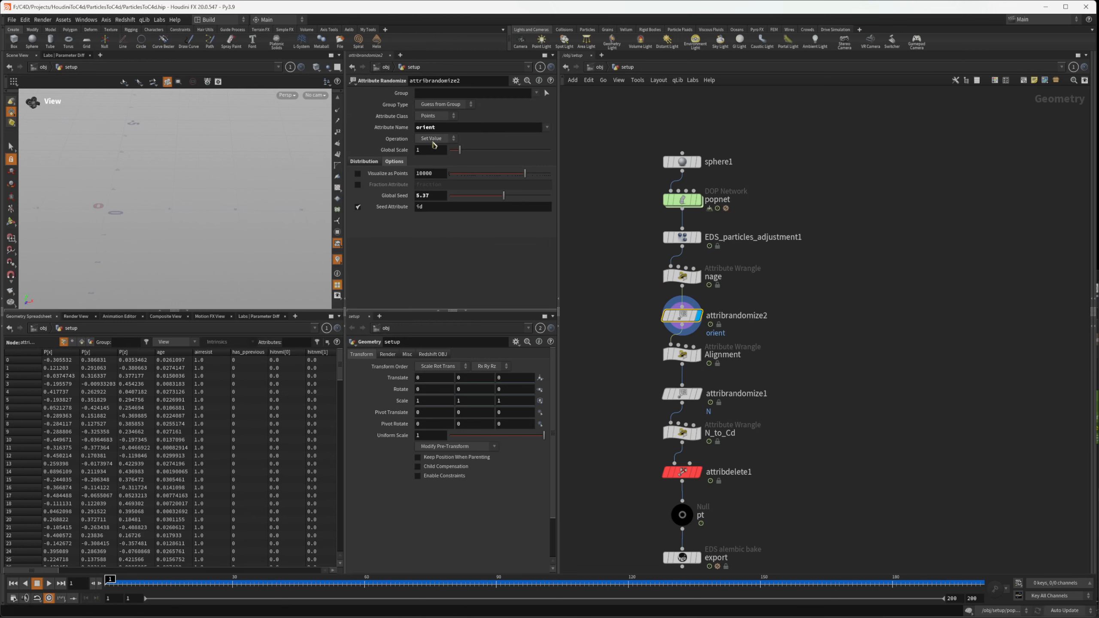
key("Up")
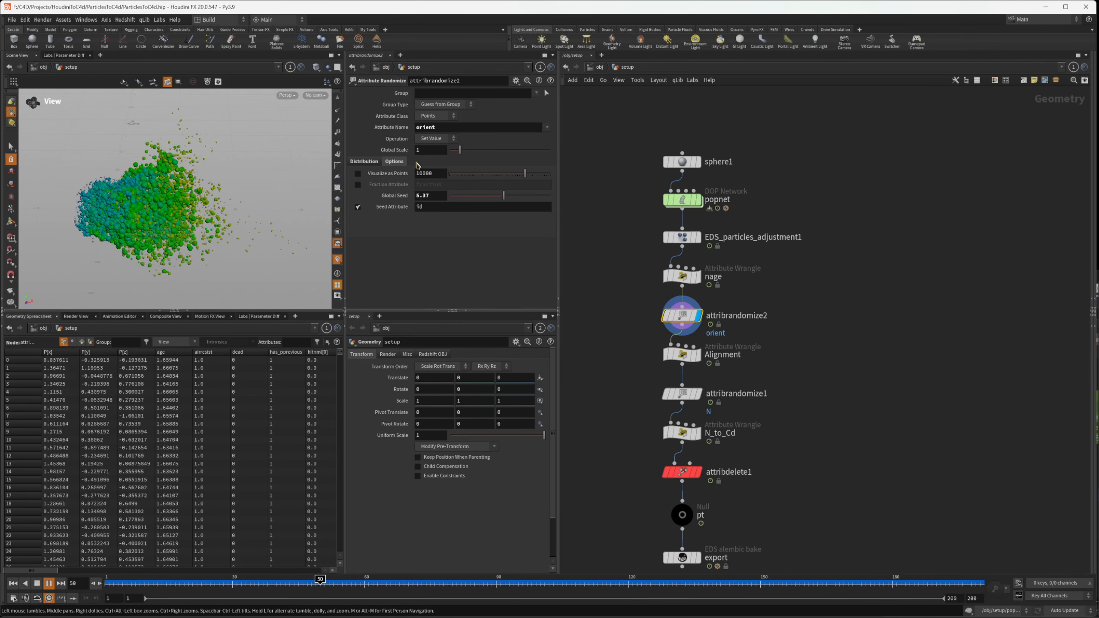
key("Up")
left_click_drag(737, 298, 656, 367)
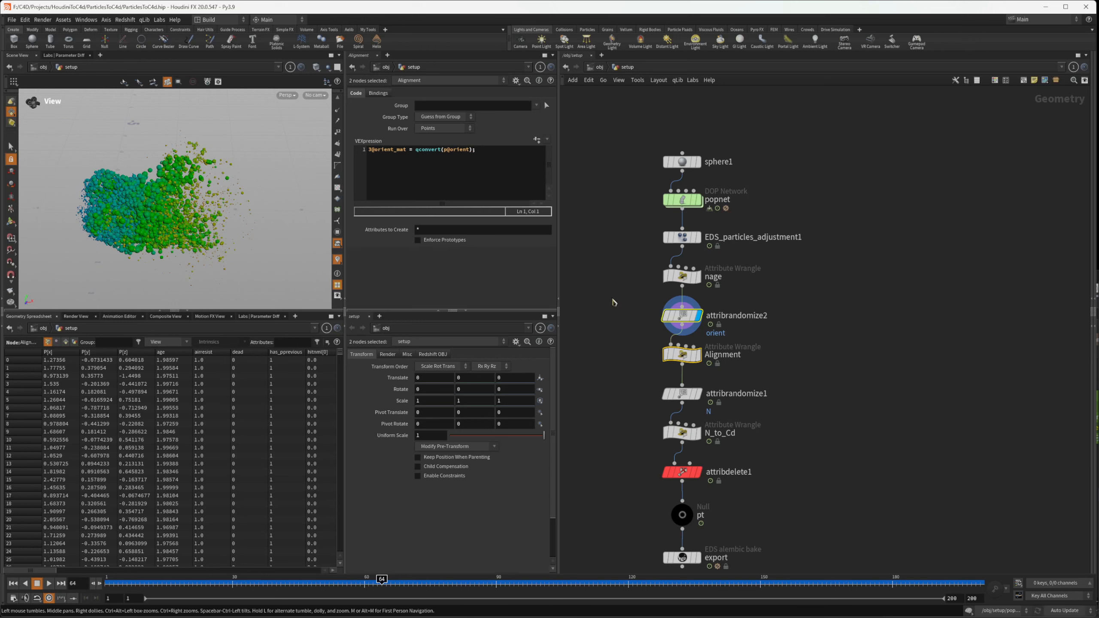
left_click(682, 315)
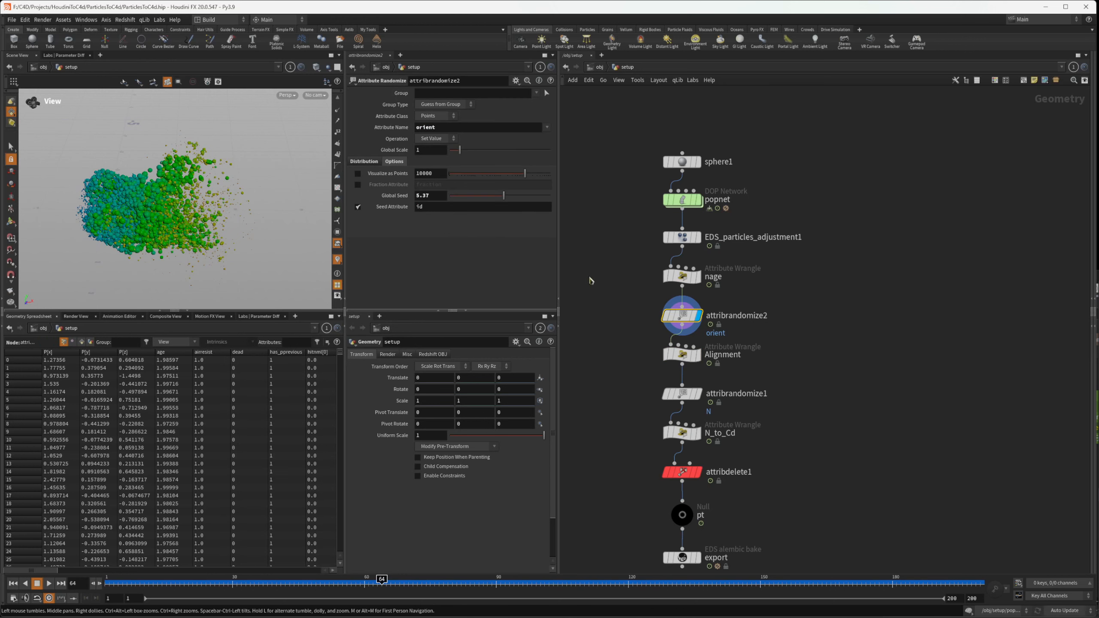
left_click(368, 162)
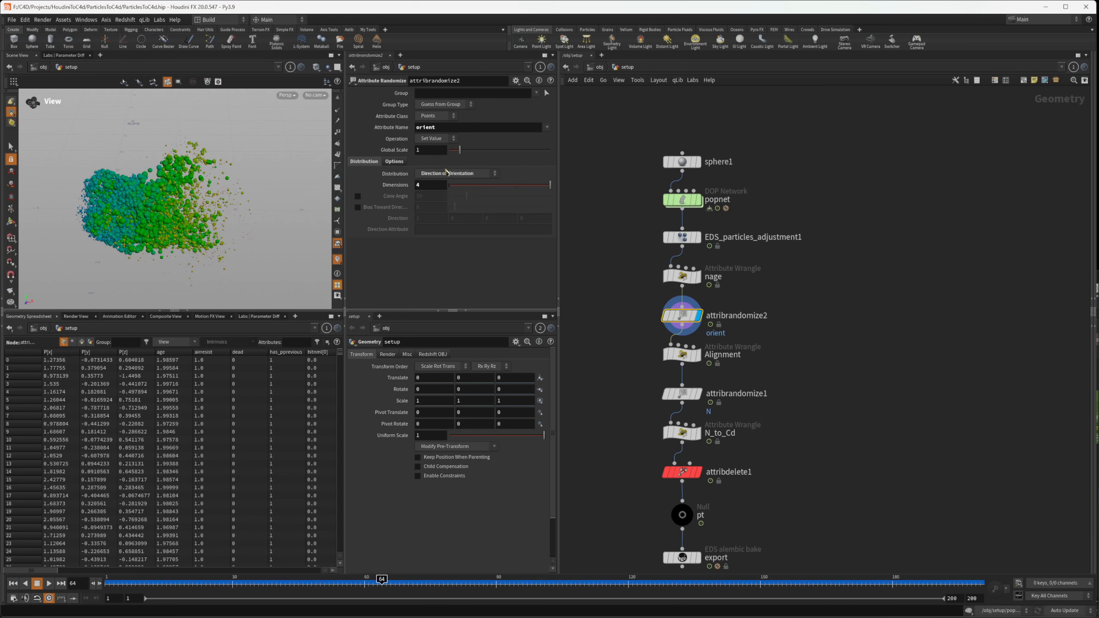
left_click(682, 354)
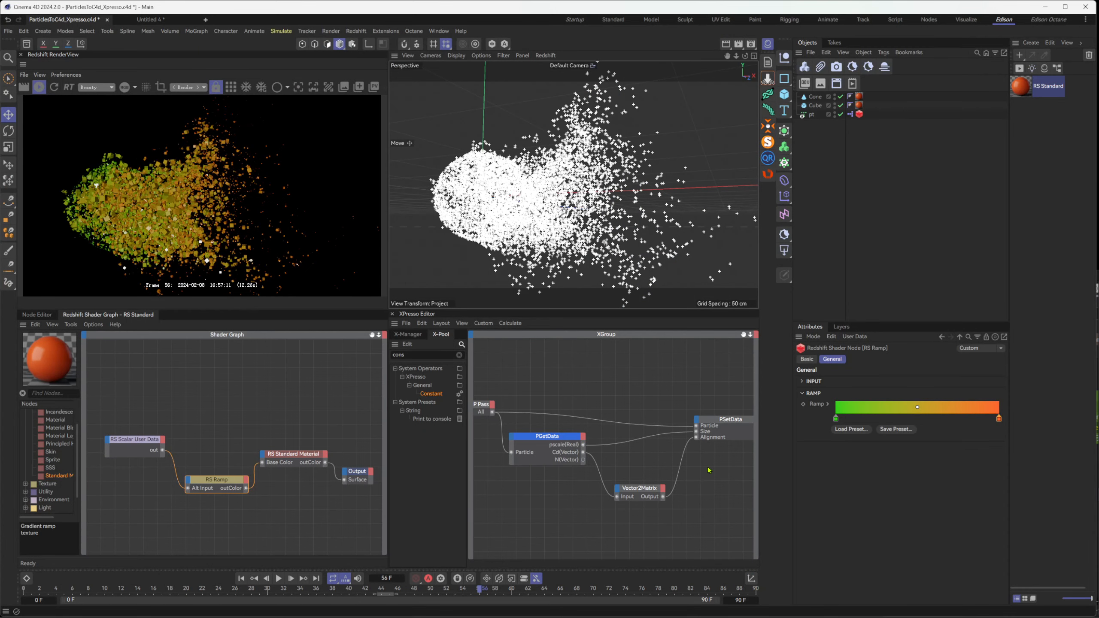
Switch to Cinema 4D, select the PSetData node in XPresso, and bring up its parameter documentation in the Maxon help
left_click(712, 438)
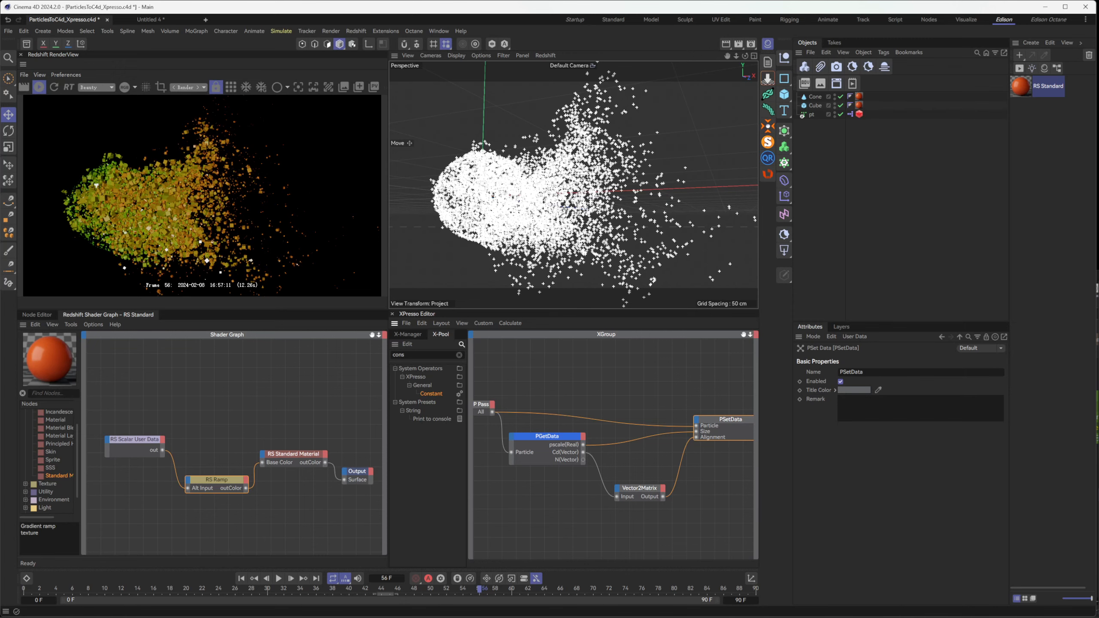
key("alt+Tab")
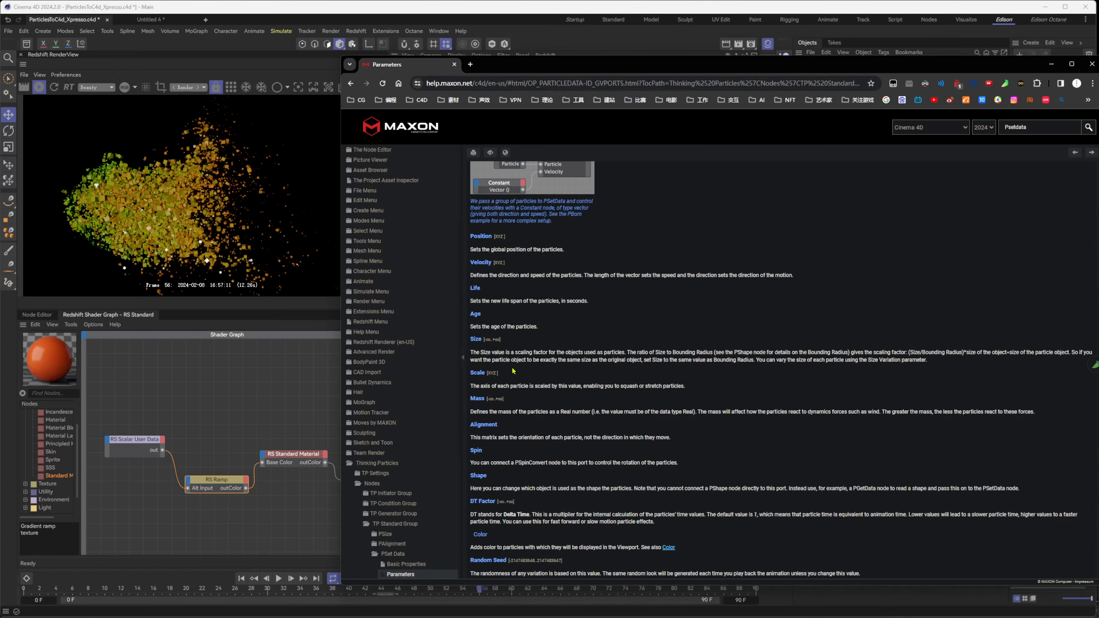
Examine the Alignment entry in the PSetData parameter documentation, return to Cinema 4D, and select the PGetData node
scroll(513, 371, "up", 2)
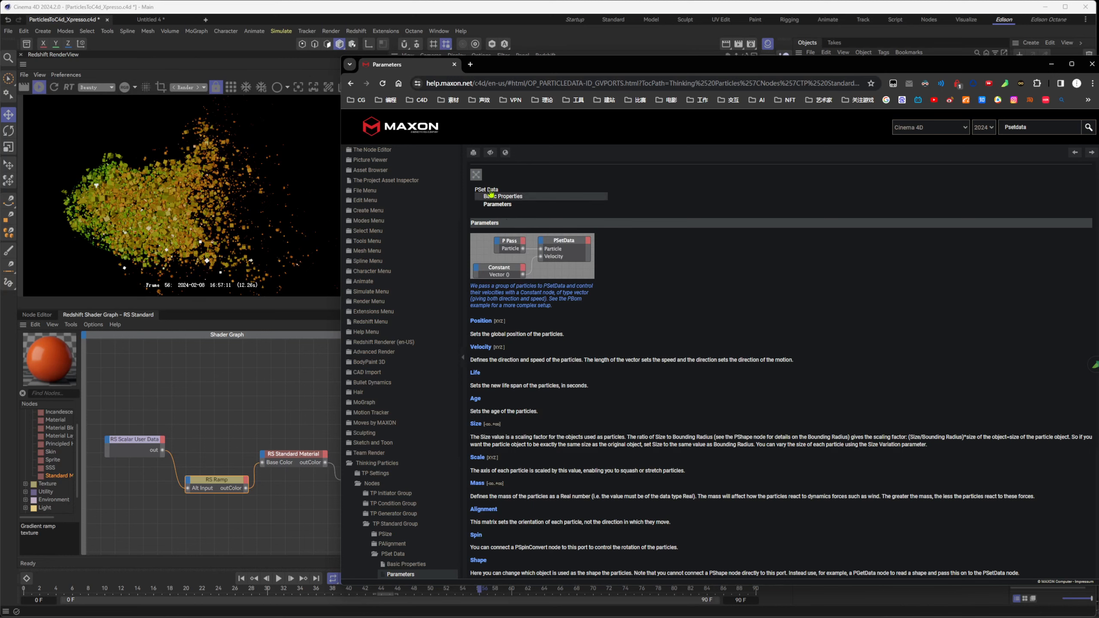
scroll(500, 447, "down", 2)
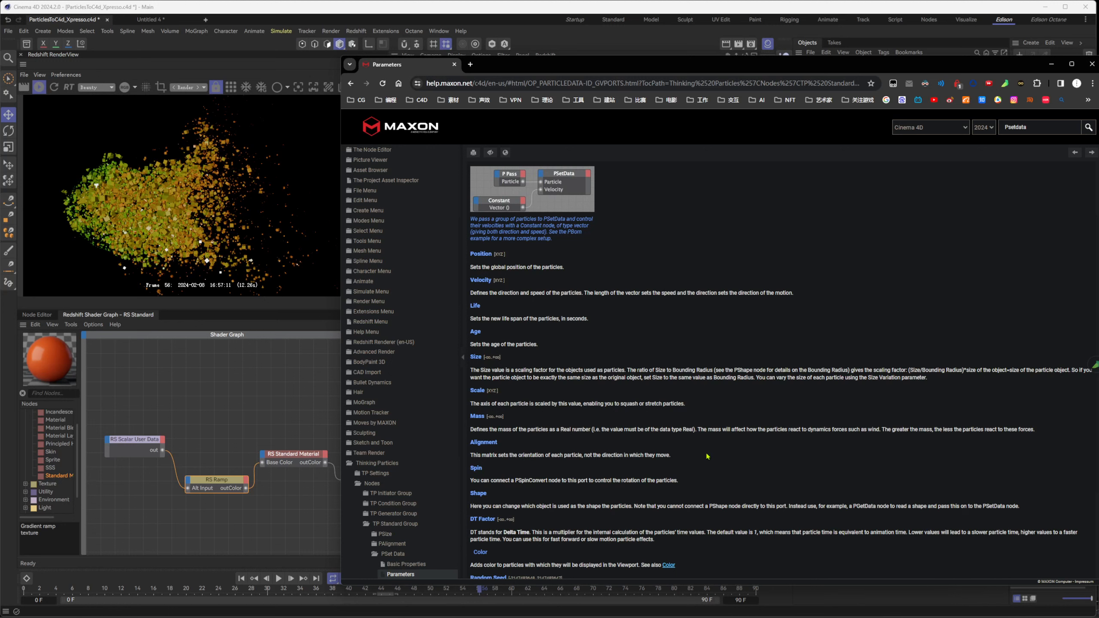
left_click_drag(616, 456, 575, 455)
left_click(748, 454)
left_click(701, 460)
left_click(1052, 63)
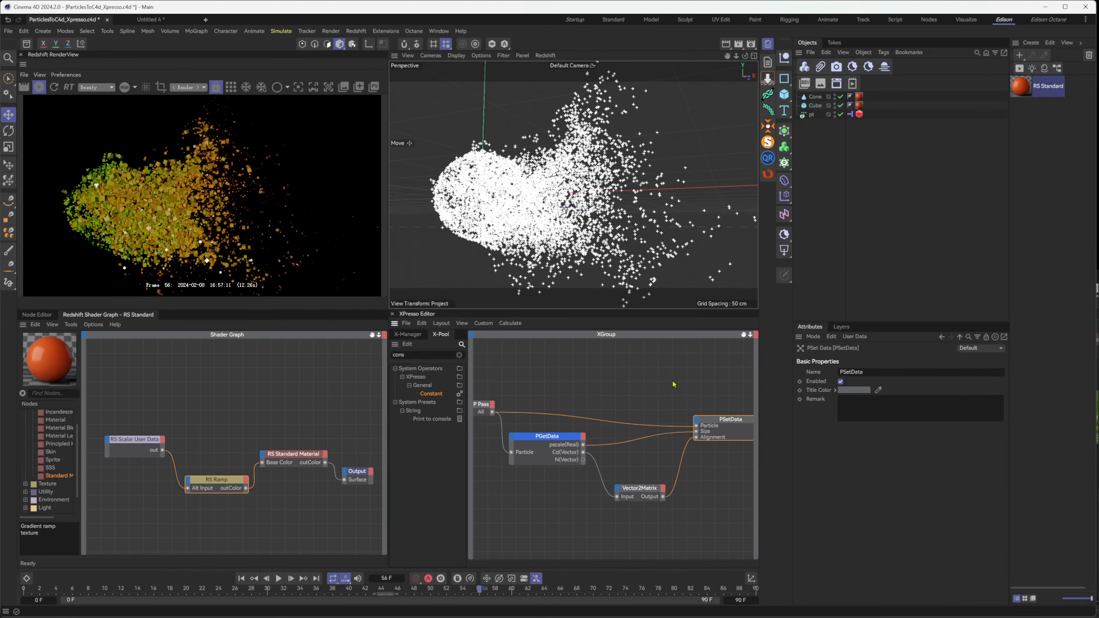
left_click(575, 459)
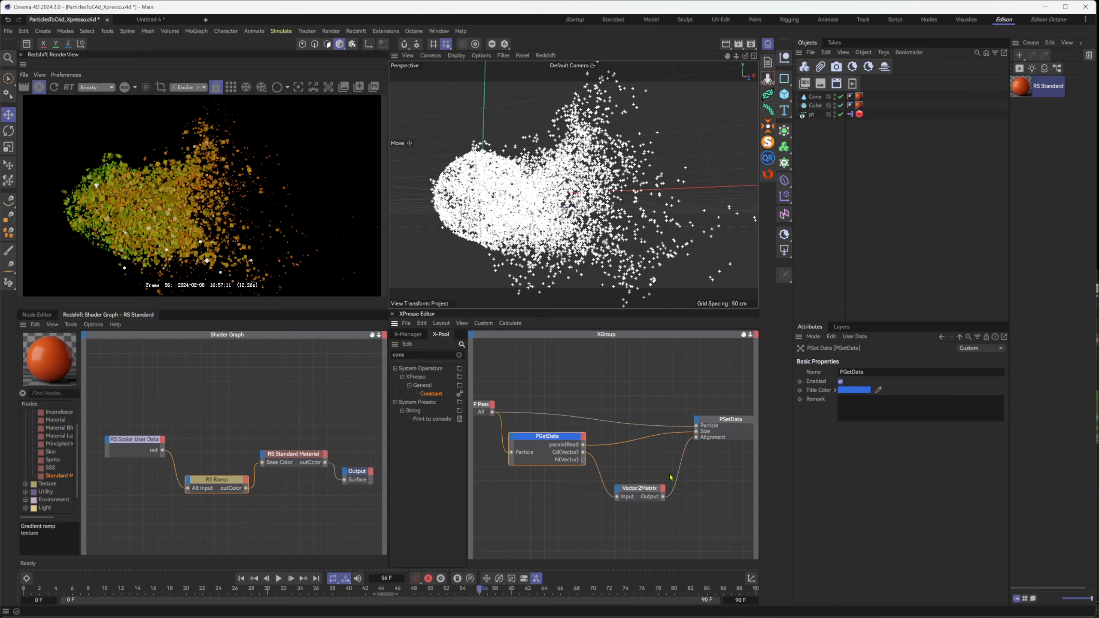
Switch to Houdini and examine attribrandomize1's settings and the orient_mat matrix attribute in the Alignment wrangle's expression
key("alt+Tab")
left_click(690, 394)
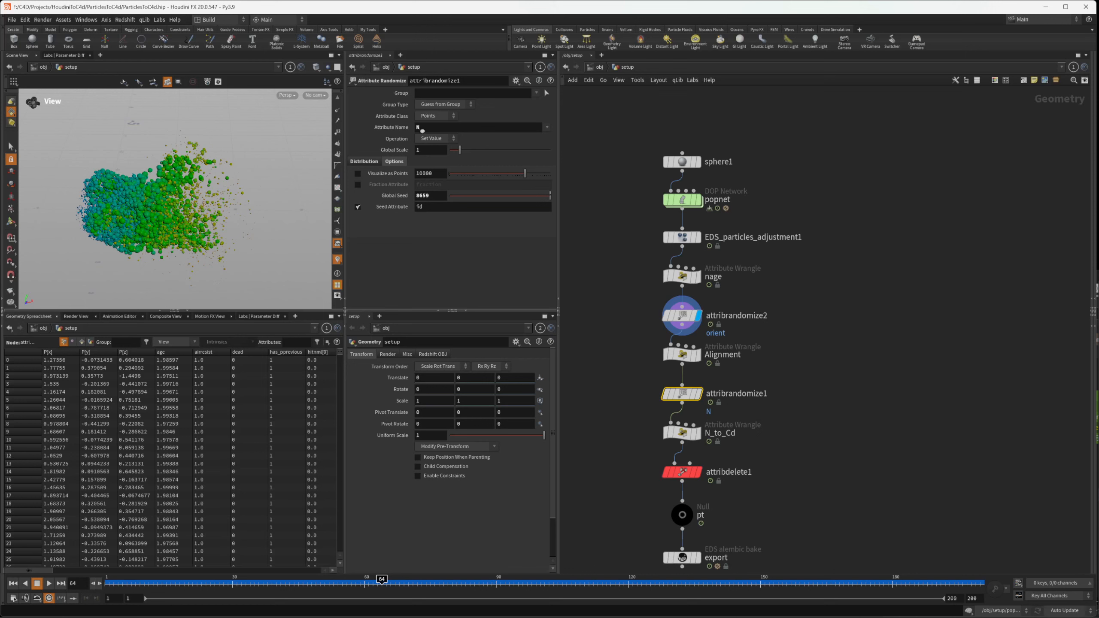
left_click(682, 353)
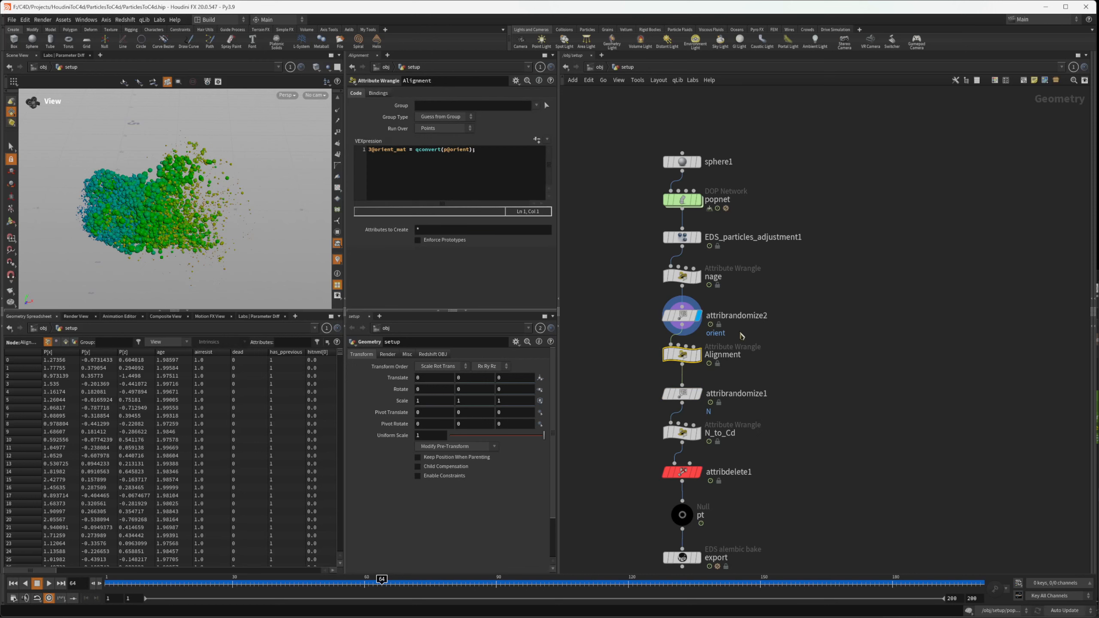
left_click(733, 317)
left_click_drag(622, 294, 646, 377)
left_click_drag(372, 149, 403, 149)
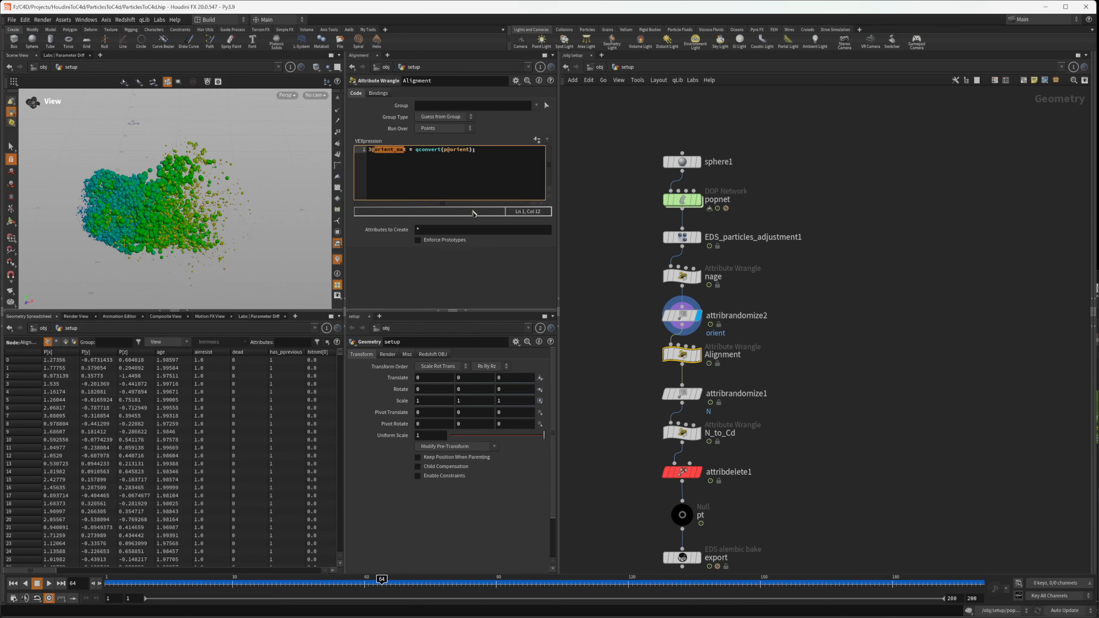
left_click(876, 380)
left_click(394, 150)
left_click_drag(375, 152, 367, 153)
left_click_drag(751, 343, 627, 359)
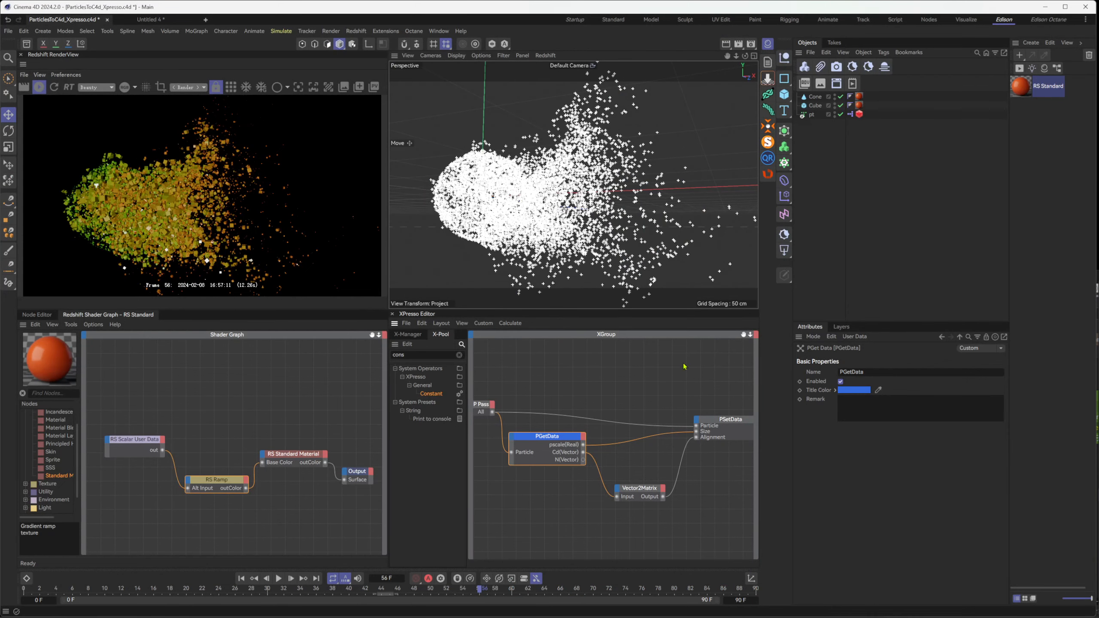
Check the orient_mat entry in the PGetData node's list of available outputs in Cinema 4D
left_click(584, 437)
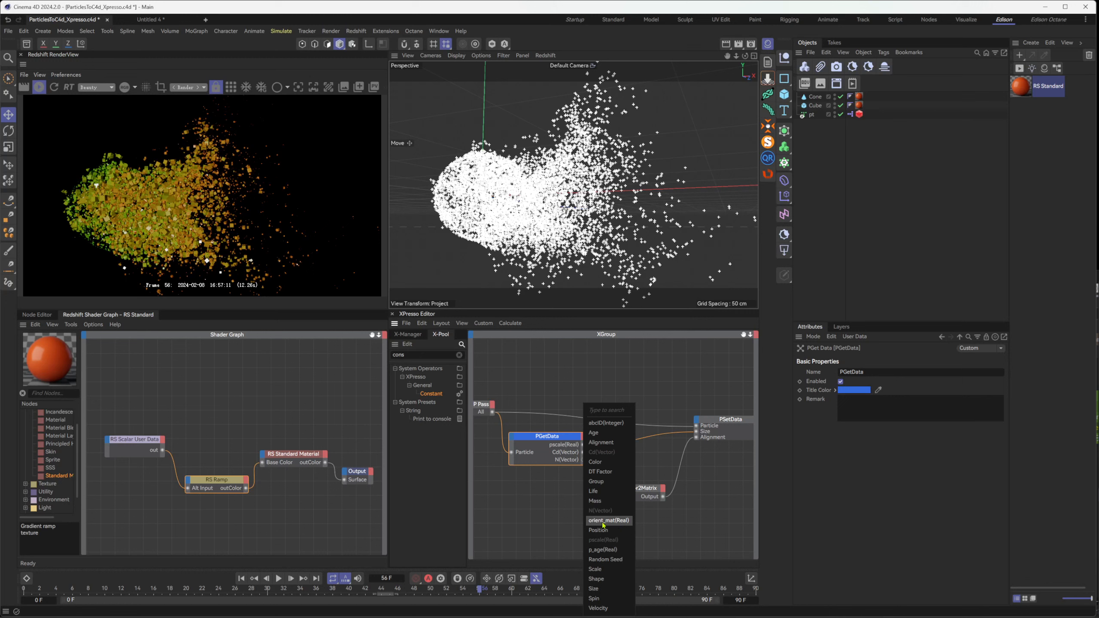
left_click(645, 528)
left_click(719, 426)
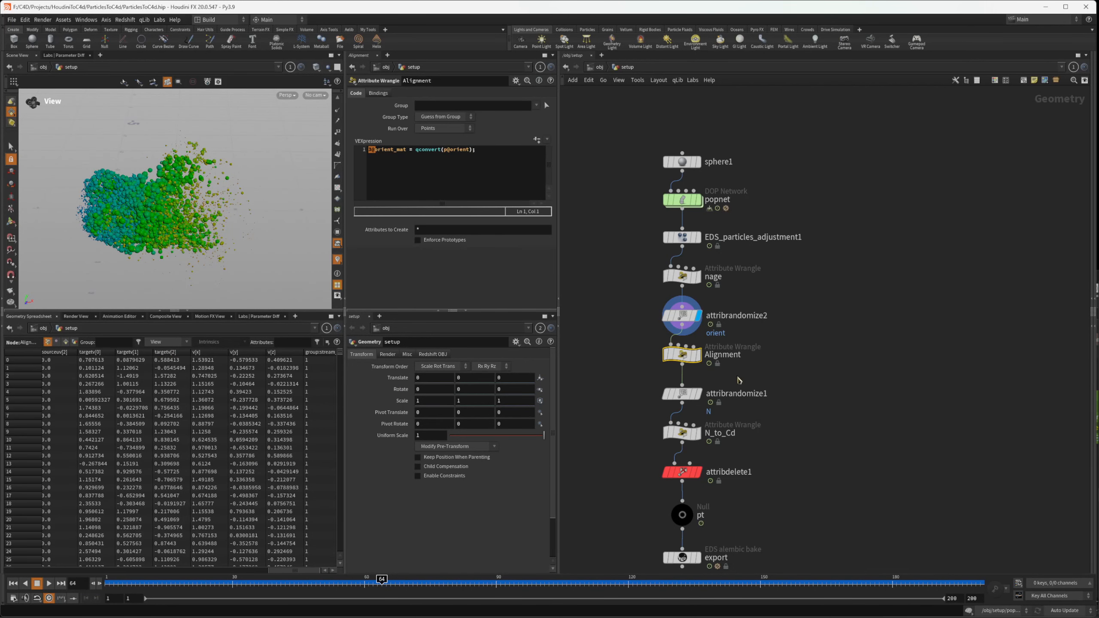
Display the attribrandomize1 node's output in Houdini and show the point normals in the viewport
left_click_drag(740, 379, 625, 405)
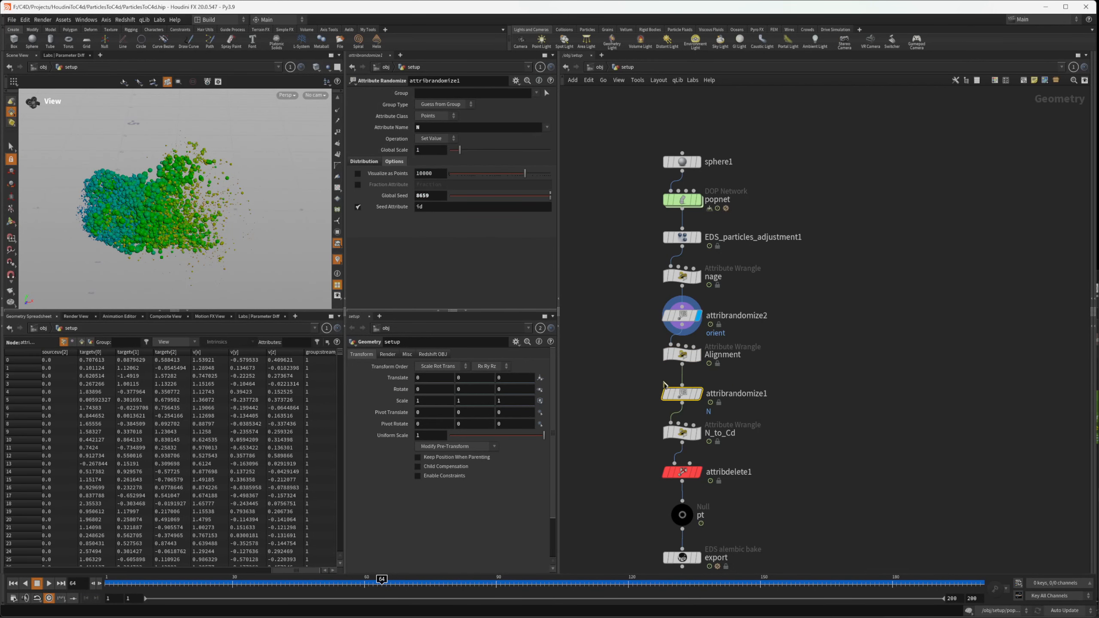
key("r")
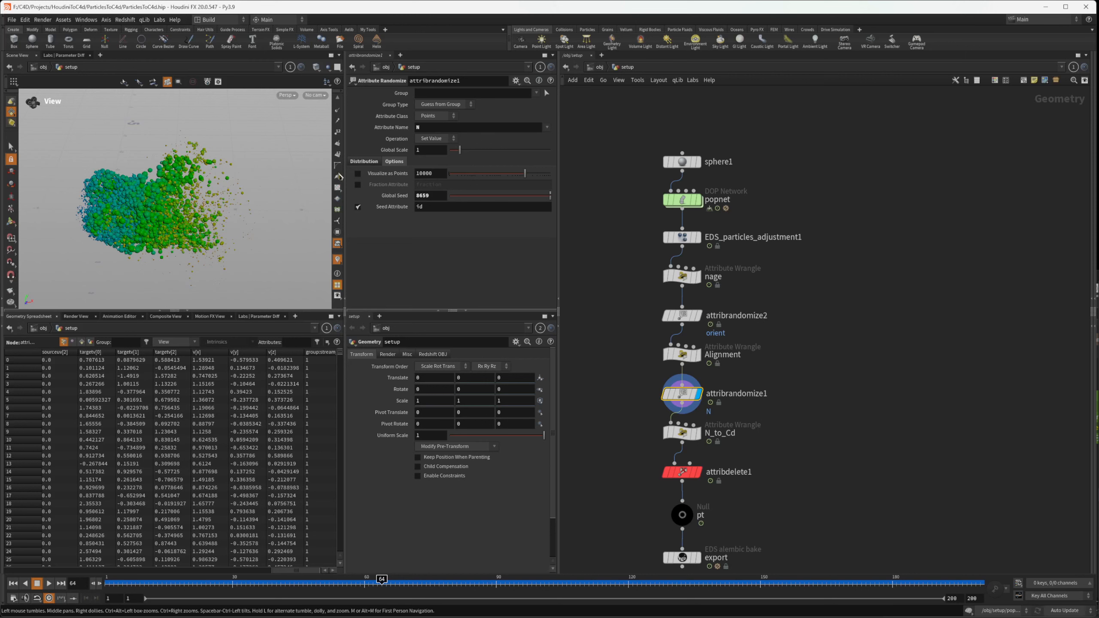
left_click(701, 355)
left_click(381, 157)
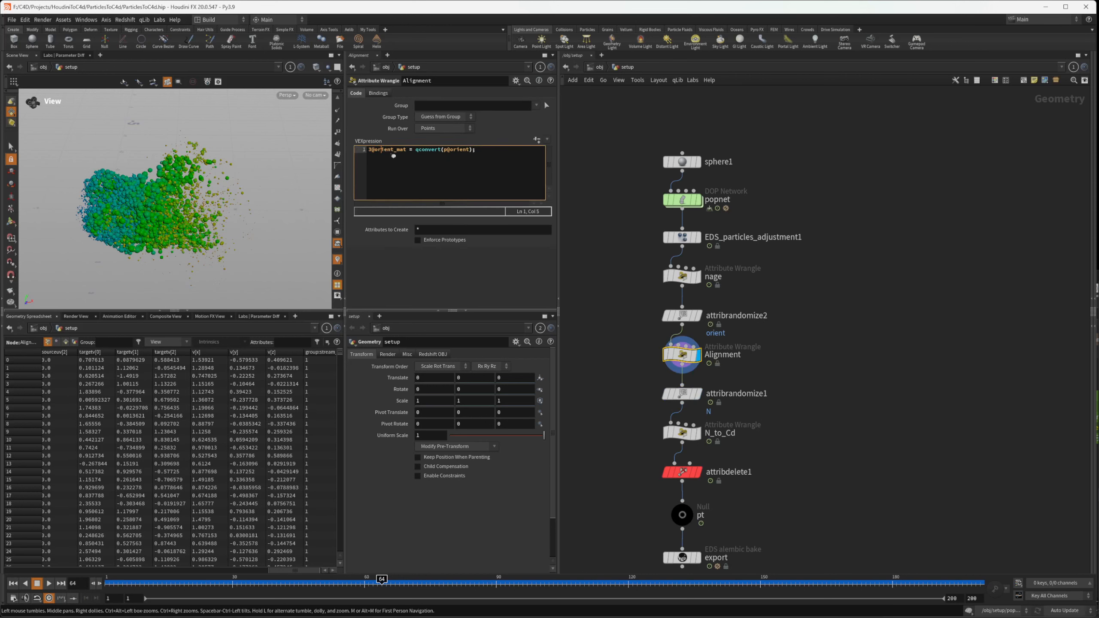
left_click(378, 156)
left_click(699, 395)
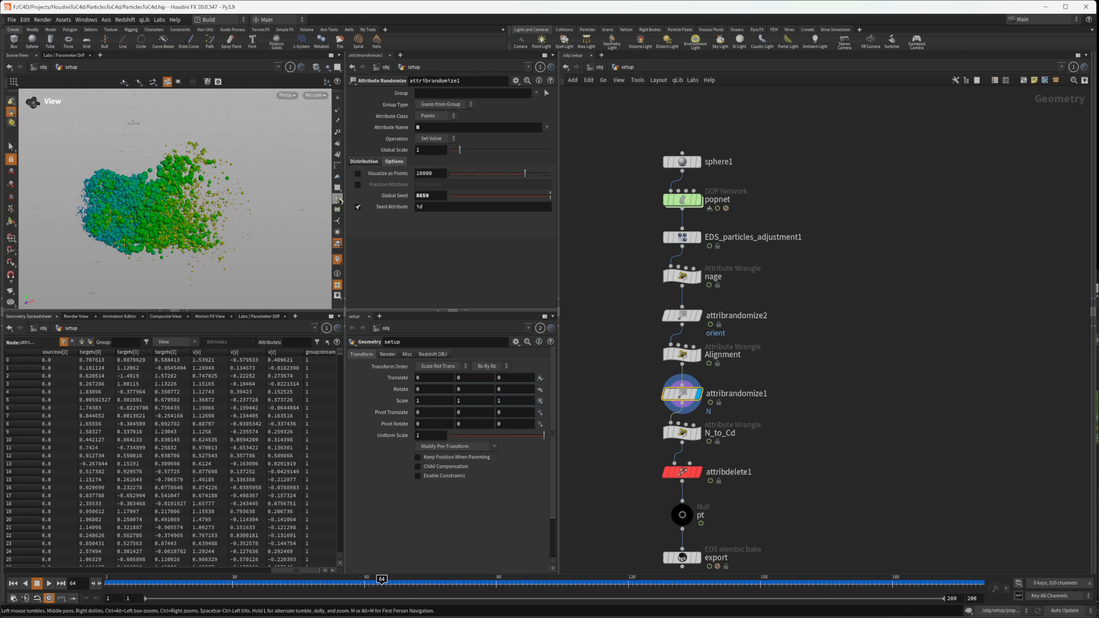
left_click(337, 109)
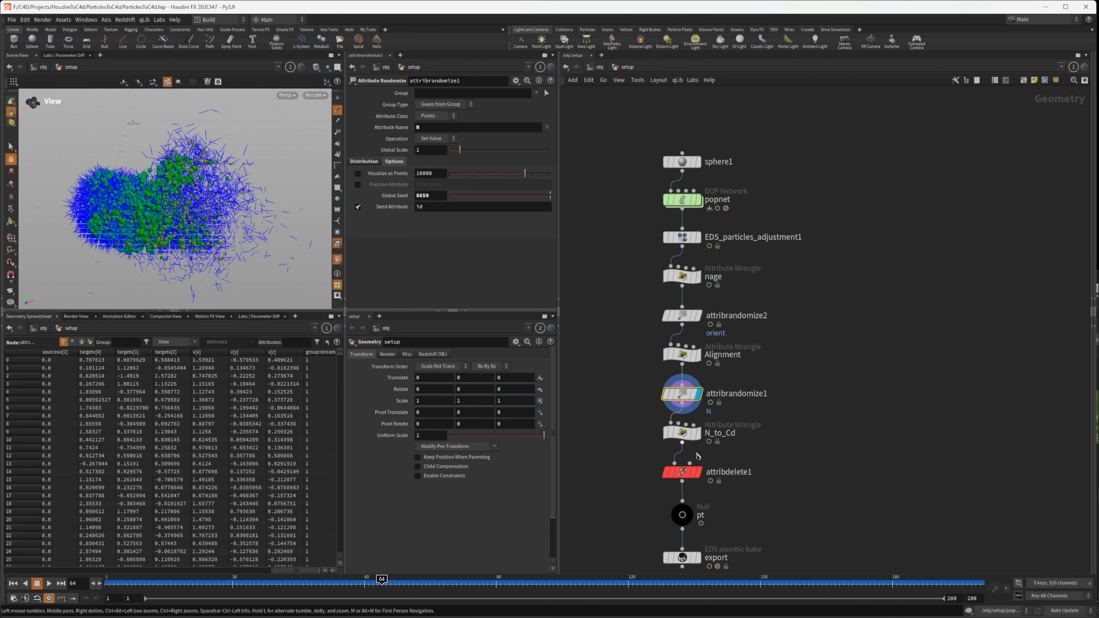
Examine the N_to_Cd wrangle's expression and the attribute name set in attribrandomize1
left_click(726, 432)
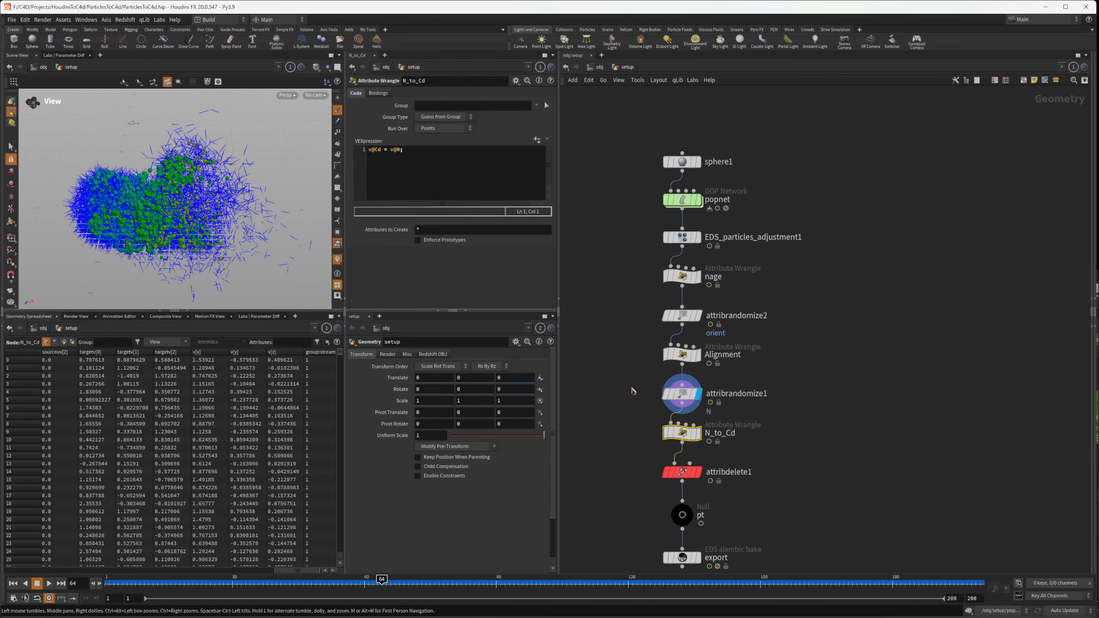
left_click_drag(605, 373, 763, 395)
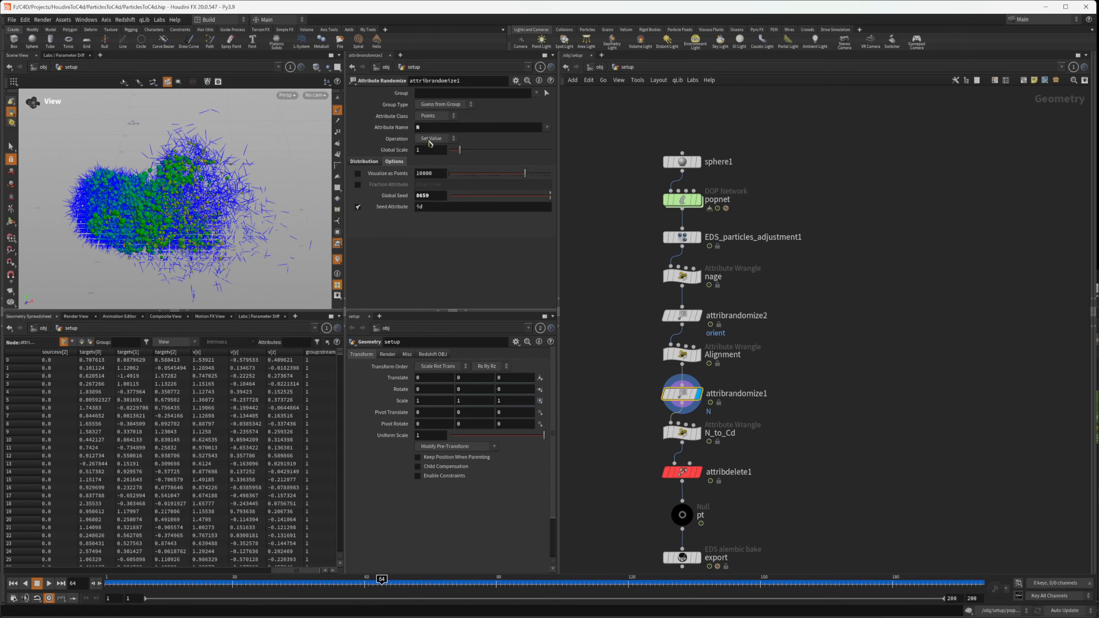
left_click_drag(401, 133, 397, 134)
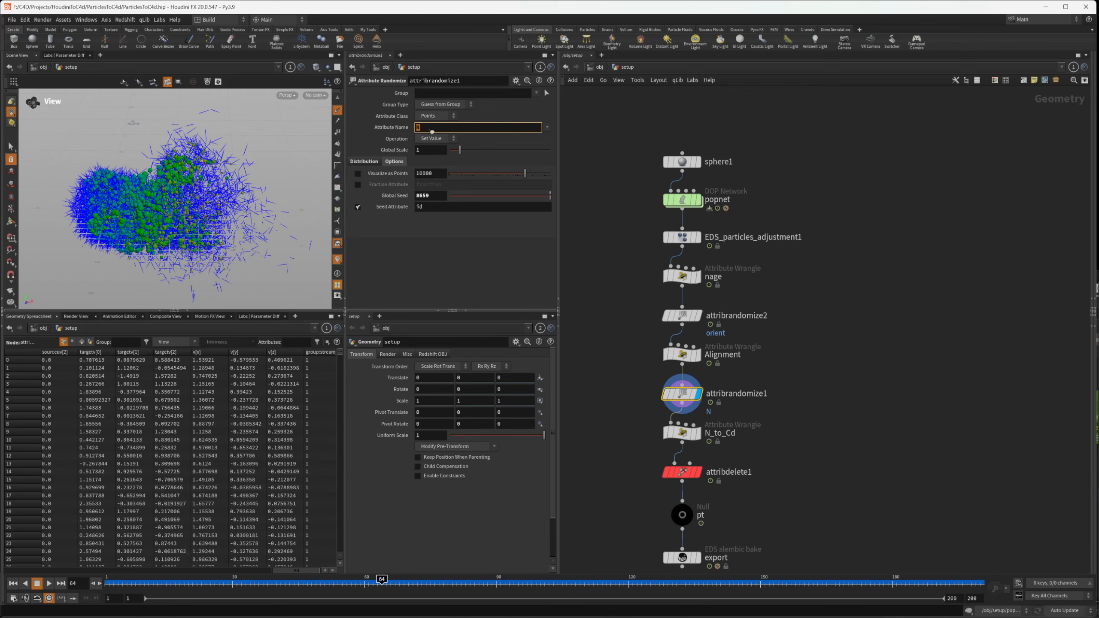
Switch to Cinema 4D and review the PGetData node's list of available outputs
key("alt+Tab")
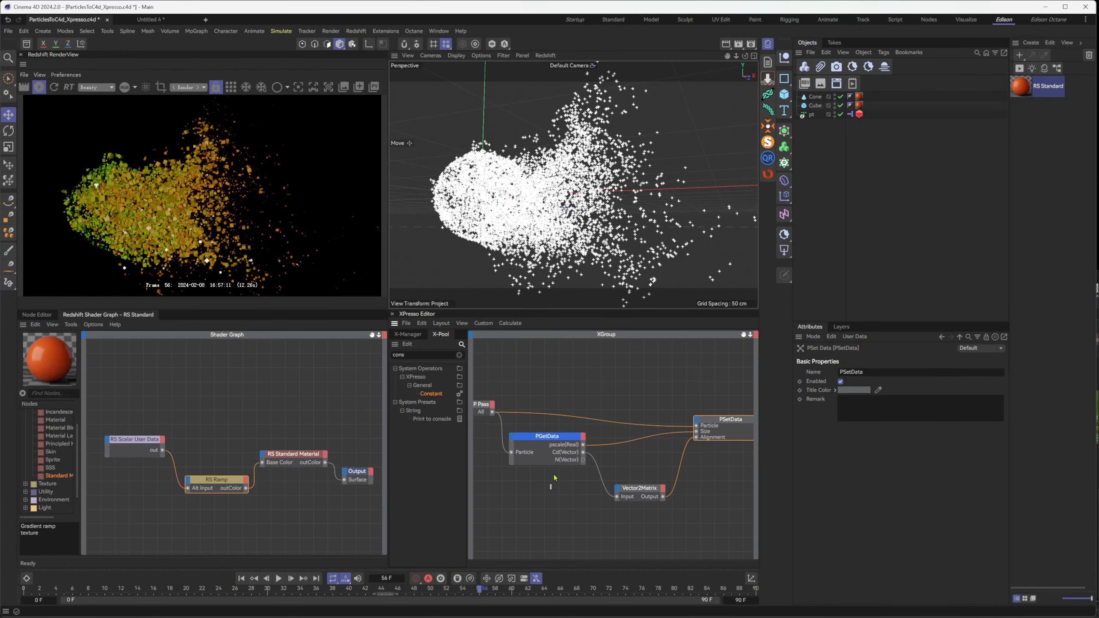
left_click(543, 453)
left_click(583, 437)
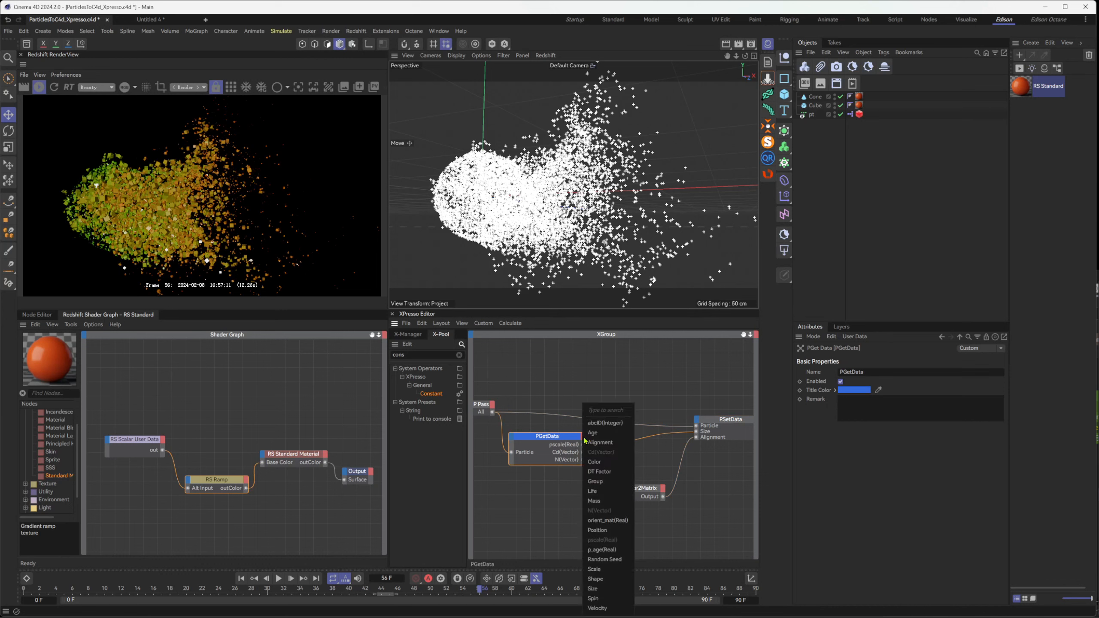
left_click(677, 451)
Try PGetData's N(Vector) output as the Vector2Matrix input, render it in the Redshift RenderView, and scrub between frames 62 and 55
left_click_drag(583, 461, 617, 498)
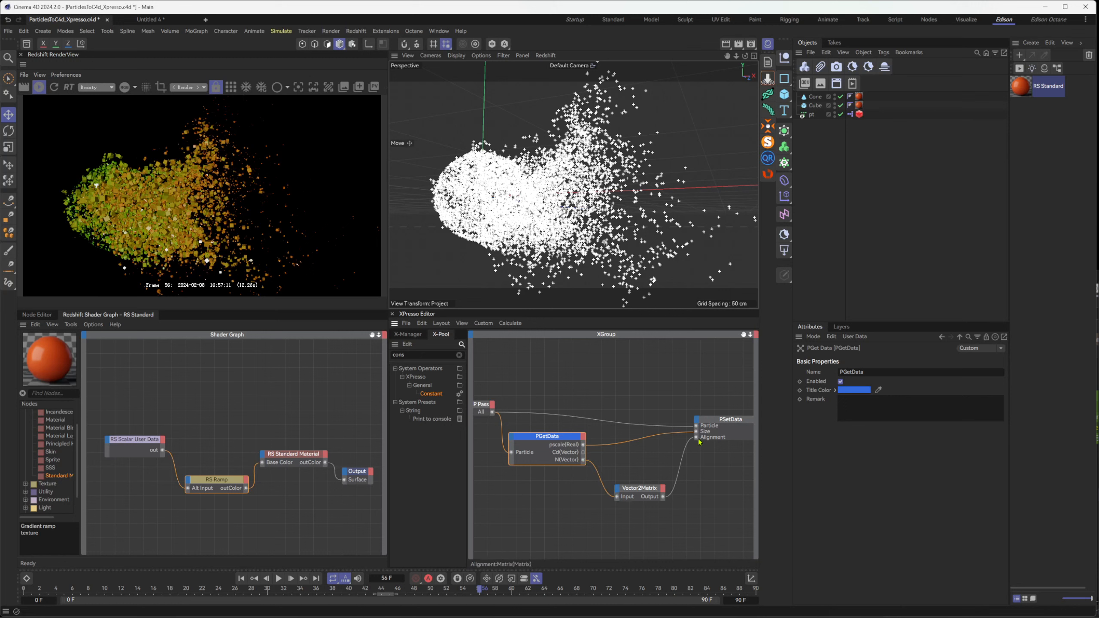
left_click(40, 87)
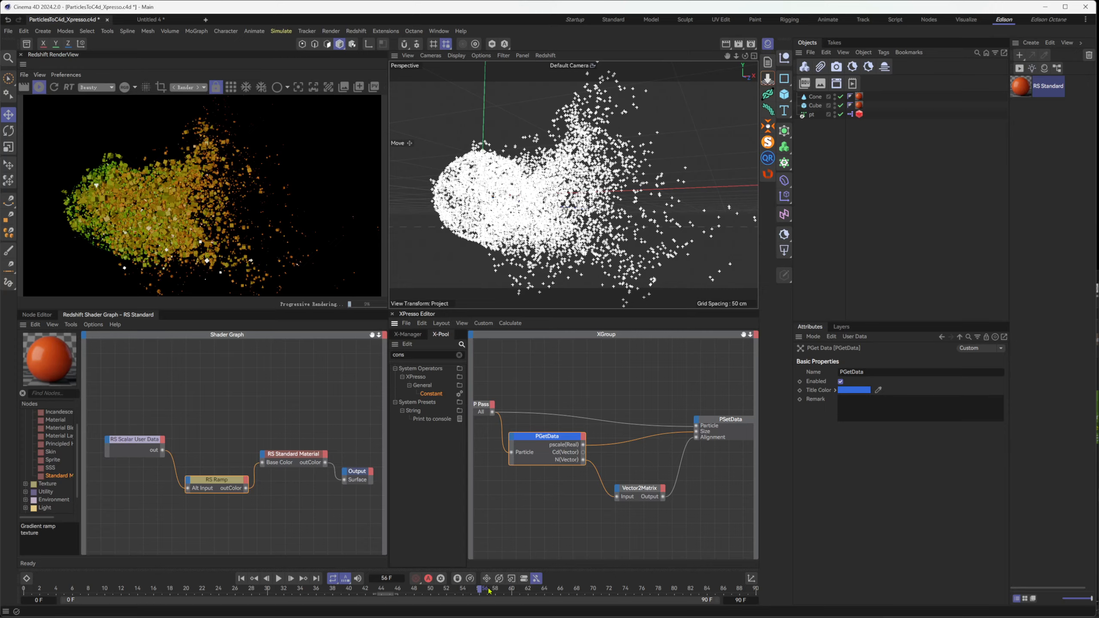
left_click_drag(489, 591, 529, 606)
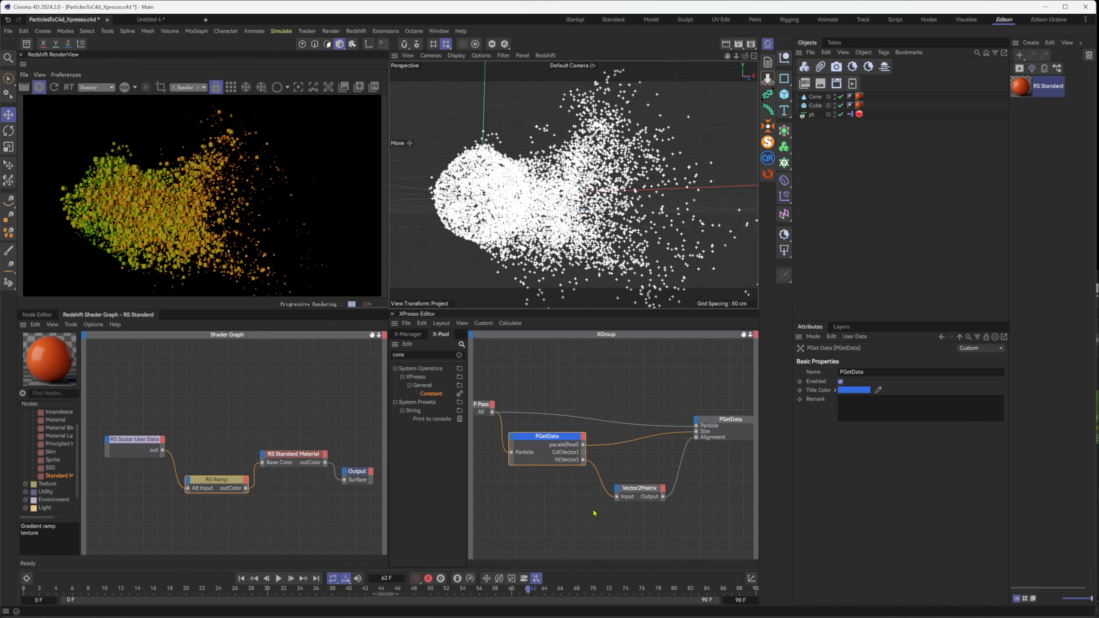
left_click_drag(488, 595, 471, 594)
Connect PGetData's Cd(Vector) output to the Vector2Matrix input, select Vector2Matrix, and scrub the timeline to frame 59
left_click_drag(583, 456, 617, 497)
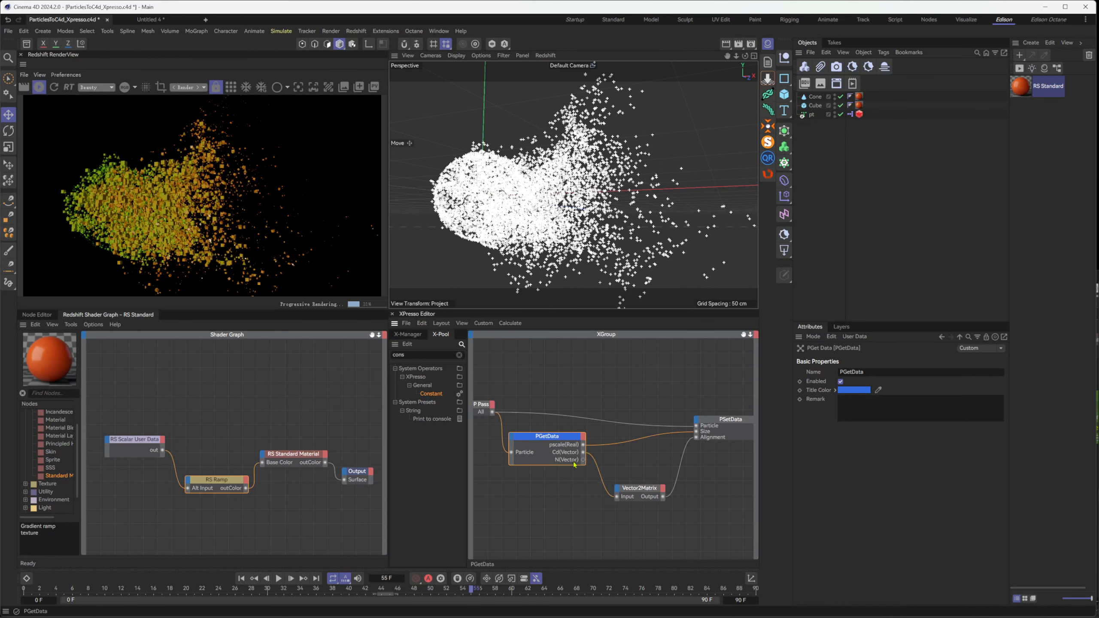
left_click(649, 496)
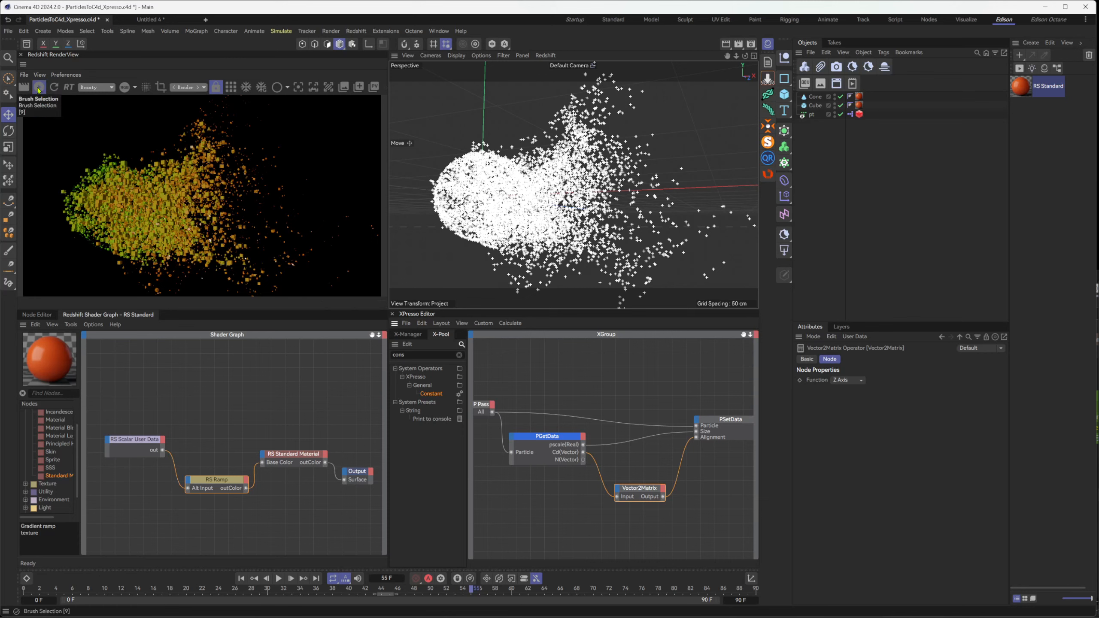
left_click_drag(472, 590, 547, 601)
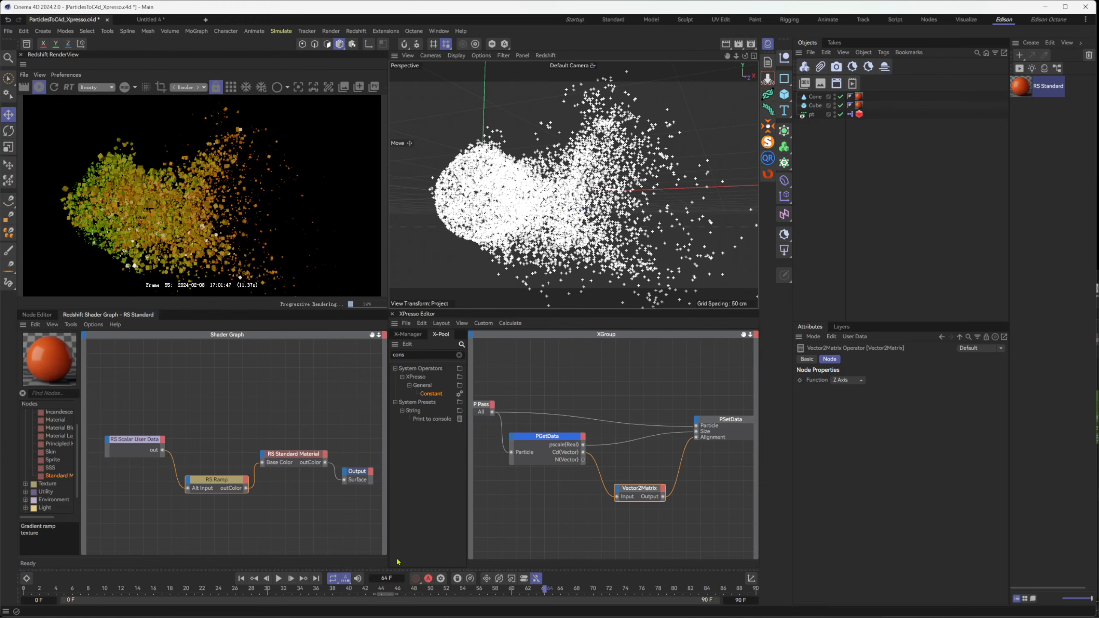
left_click_drag(428, 590, 503, 591)
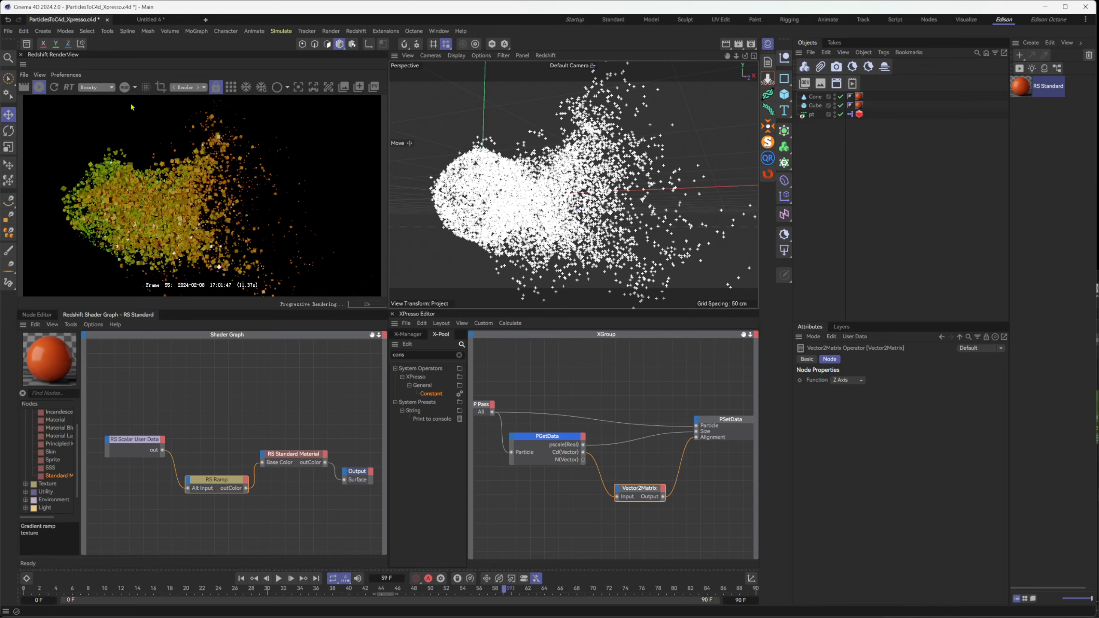
Move the Vector2Matrix node up so it sits closer between the PGetData and PSetData nodes
left_click(573, 461)
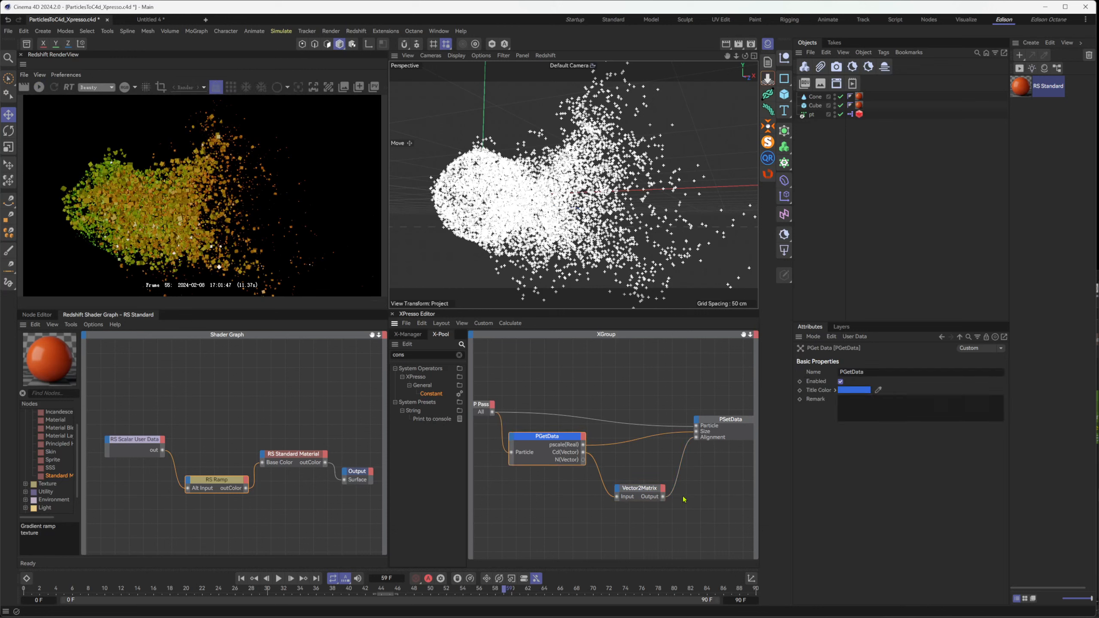
left_click(648, 490)
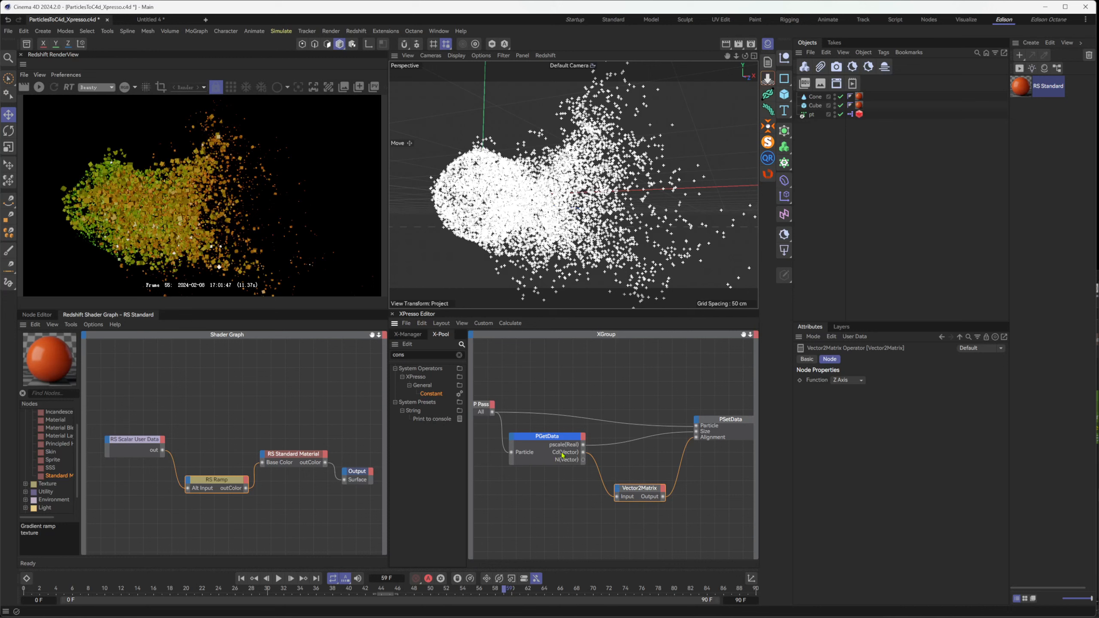
left_click_drag(639, 488, 636, 464)
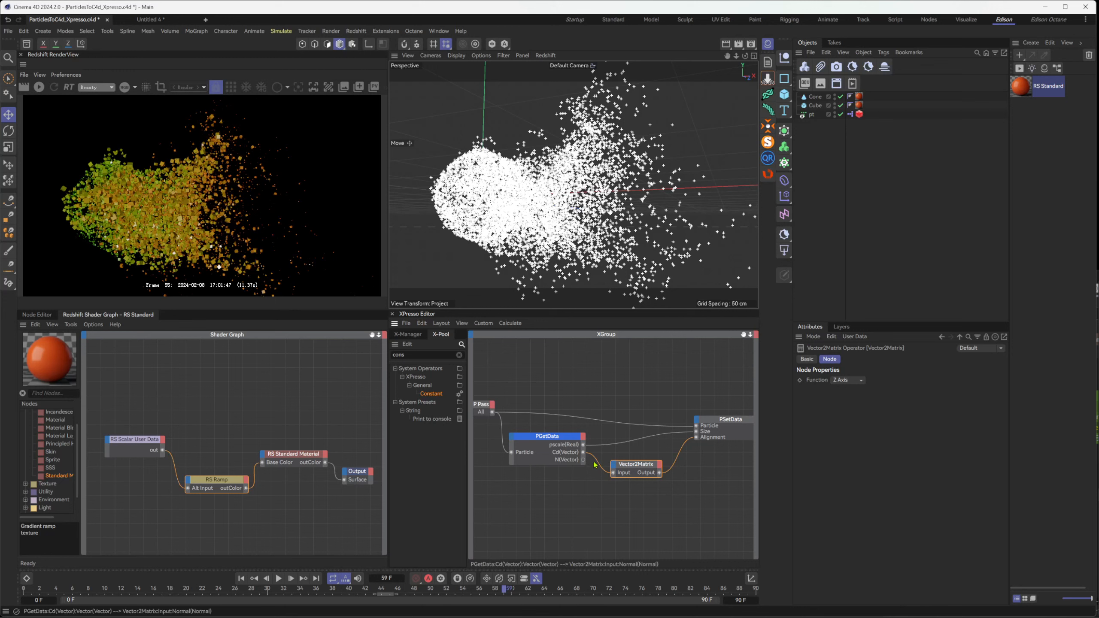
Review PGetData's available outputs and the PSetData inputs offered for a direct connection from N(Vector), without adding any
left_click(581, 436)
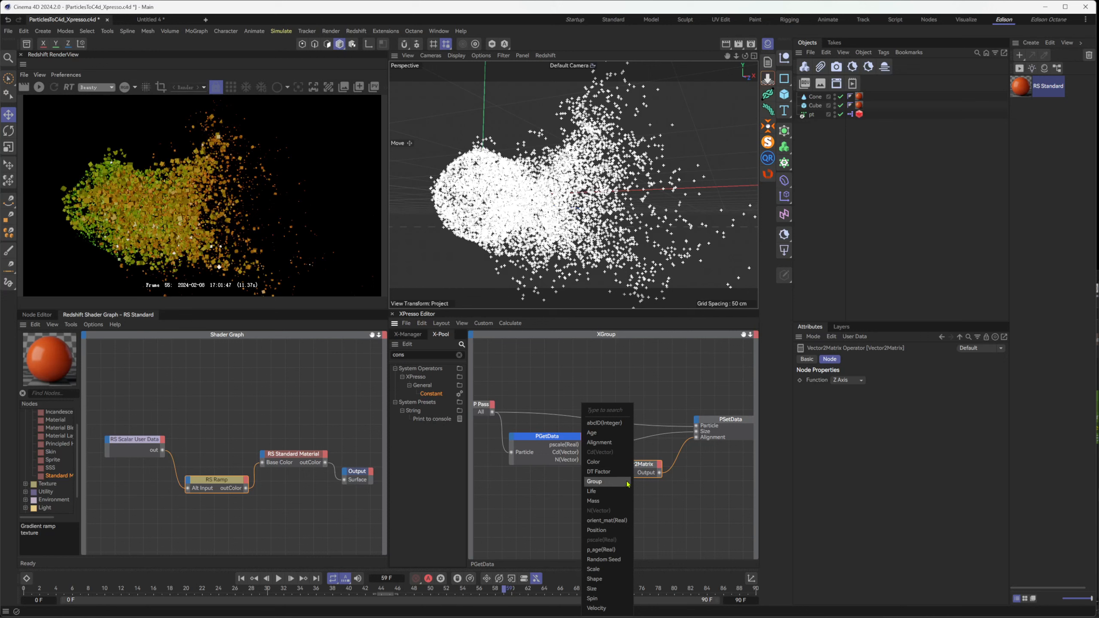
left_click(705, 479)
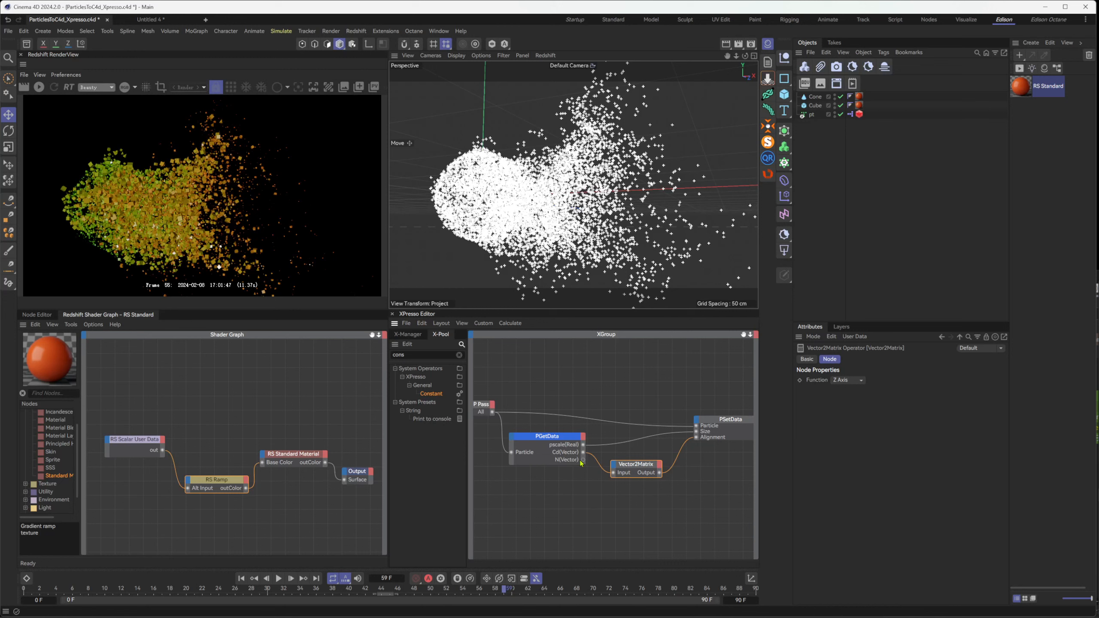
left_click_drag(583, 460, 714, 452)
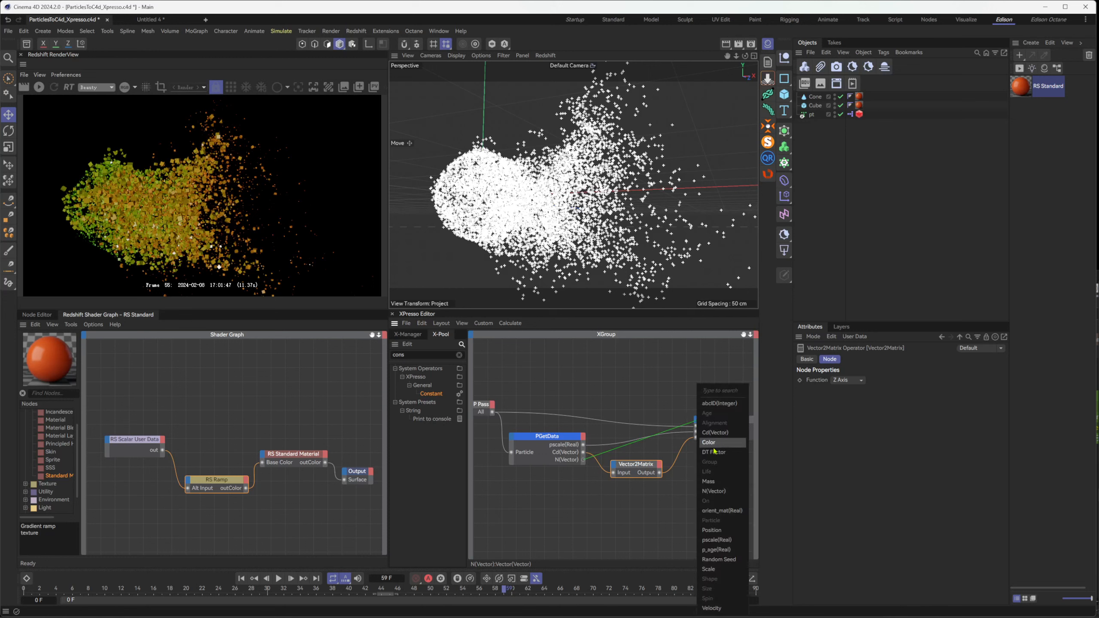
left_click(582, 507)
Check which further outputs PGetData offers, without adding any, and inspect the nage wrangle's p_age expression in Houdini
left_click(584, 437)
left_click(584, 439)
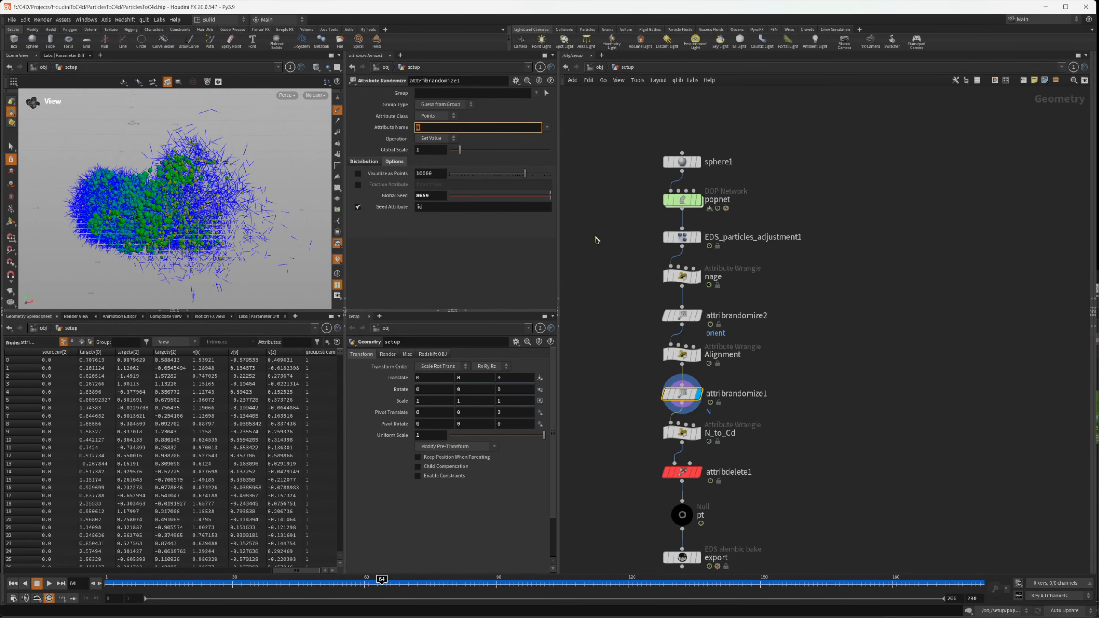
left_click(683, 276)
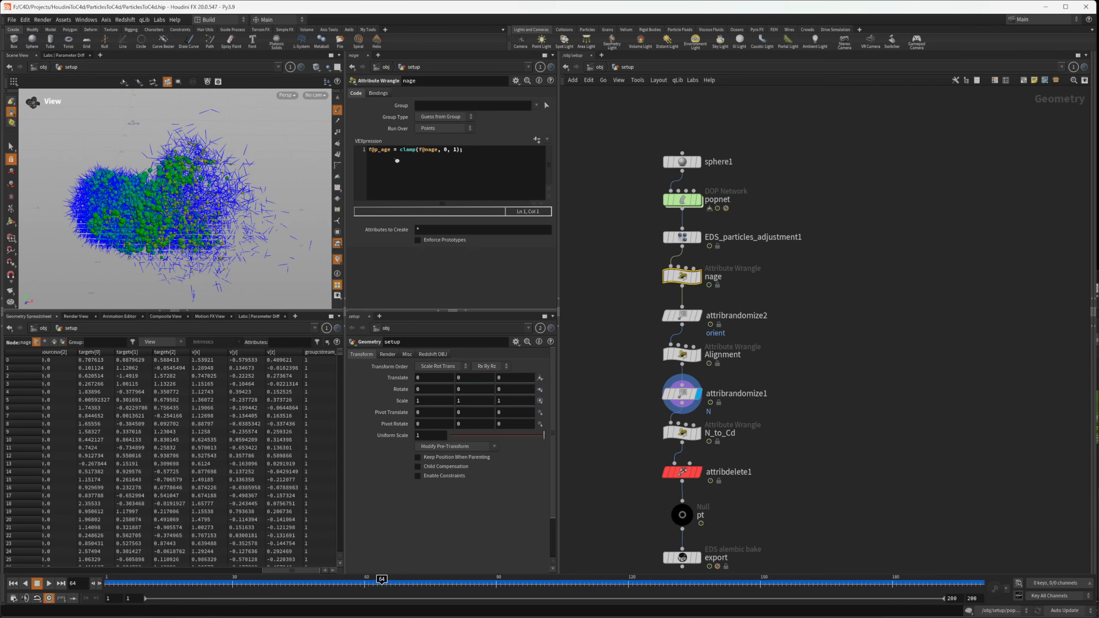
Switch back to Cinema 4D and review the RS Scalar User Data attribute name and the RS Ramp gradient in the shader graph
left_click(718, 616)
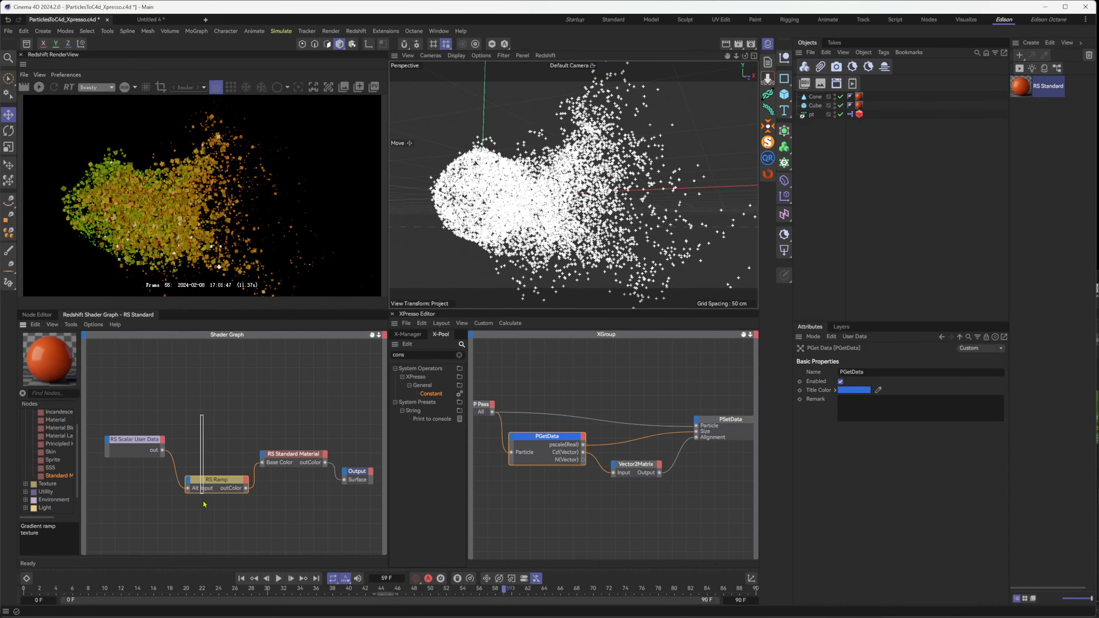
left_click_drag(146, 416, 149, 499)
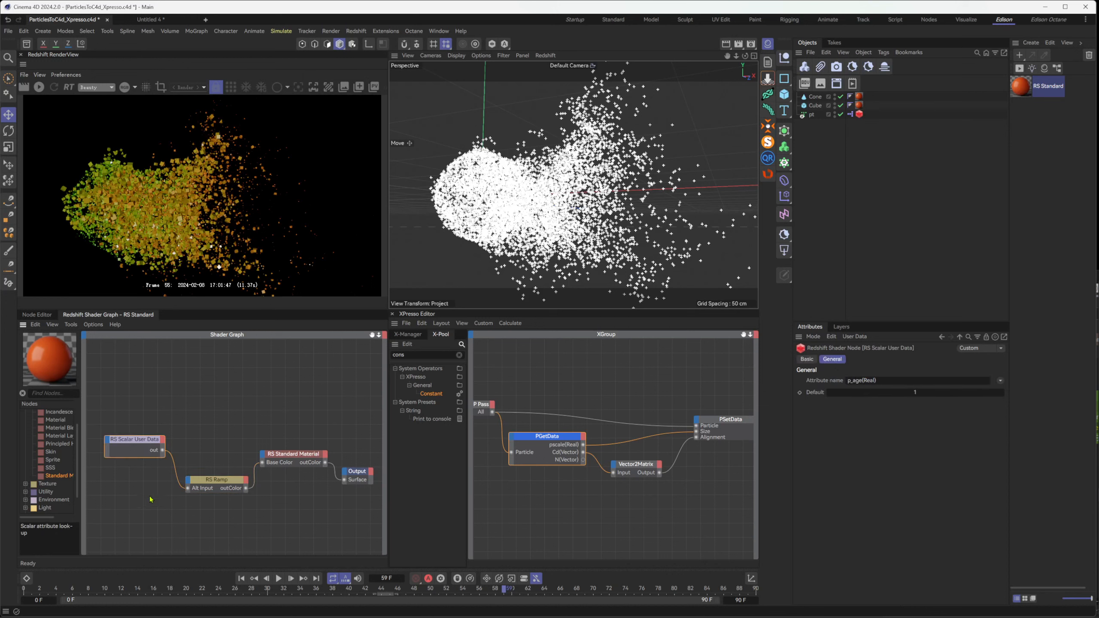
left_click(859, 381)
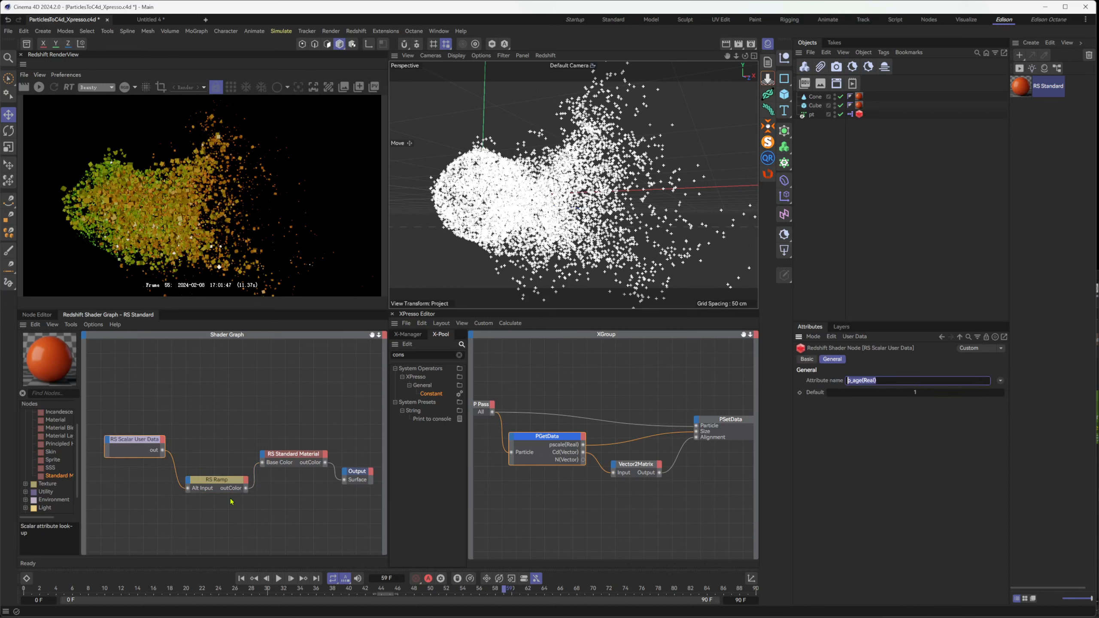
left_click_drag(191, 435, 217, 534)
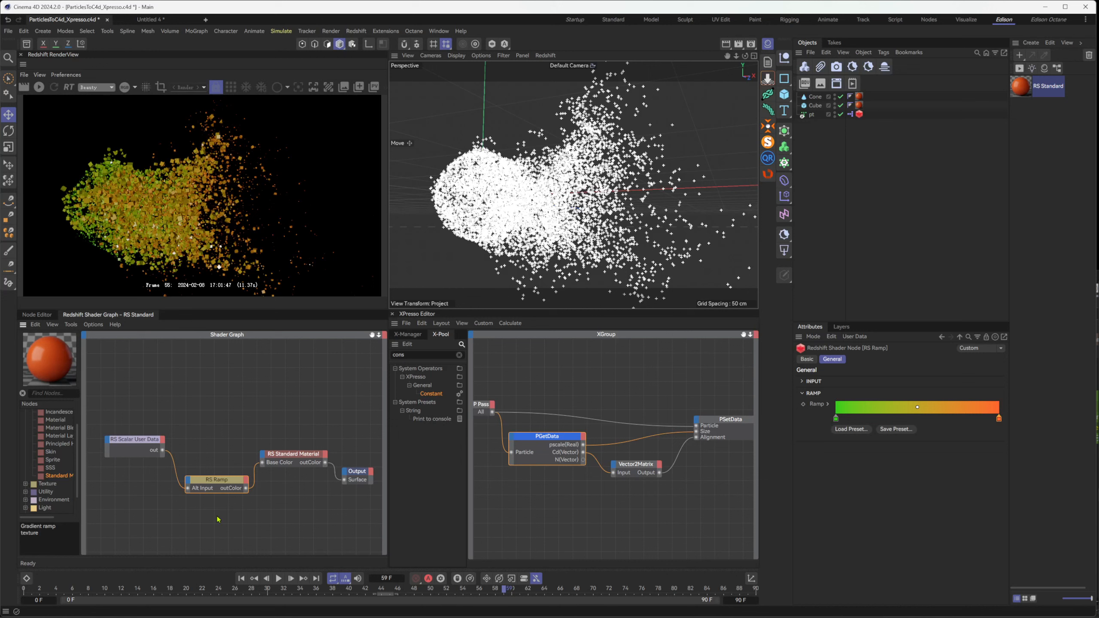
left_click(134, 448)
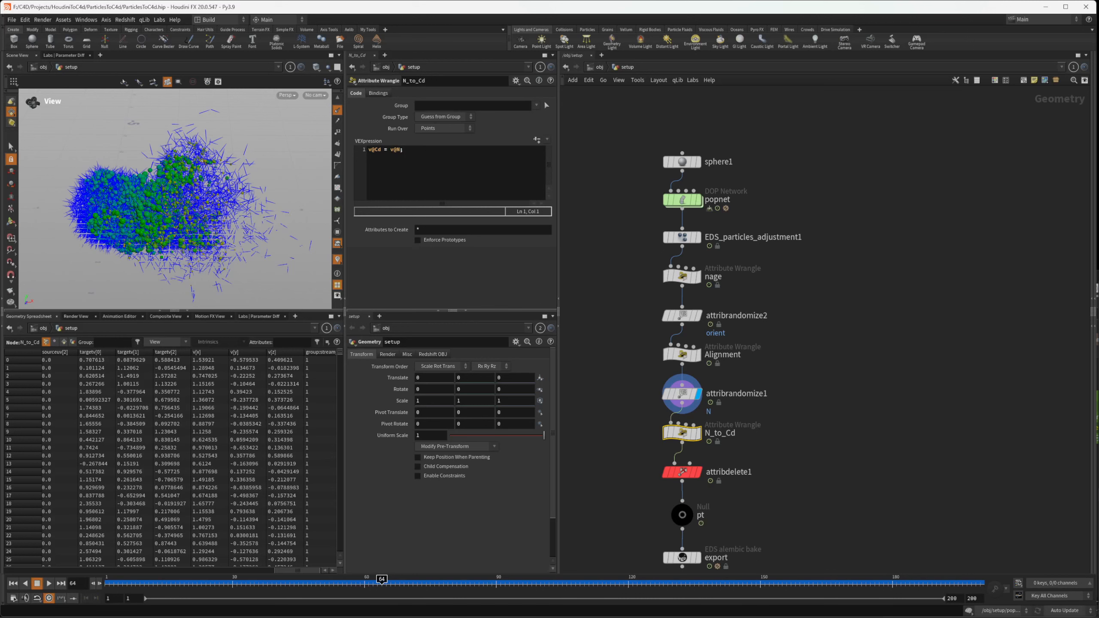
In Houdini, review the attribrandomize1 and N_to_Cd settings, then examine attribdelete1's kept point attributes and its node info
left_click(683, 393)
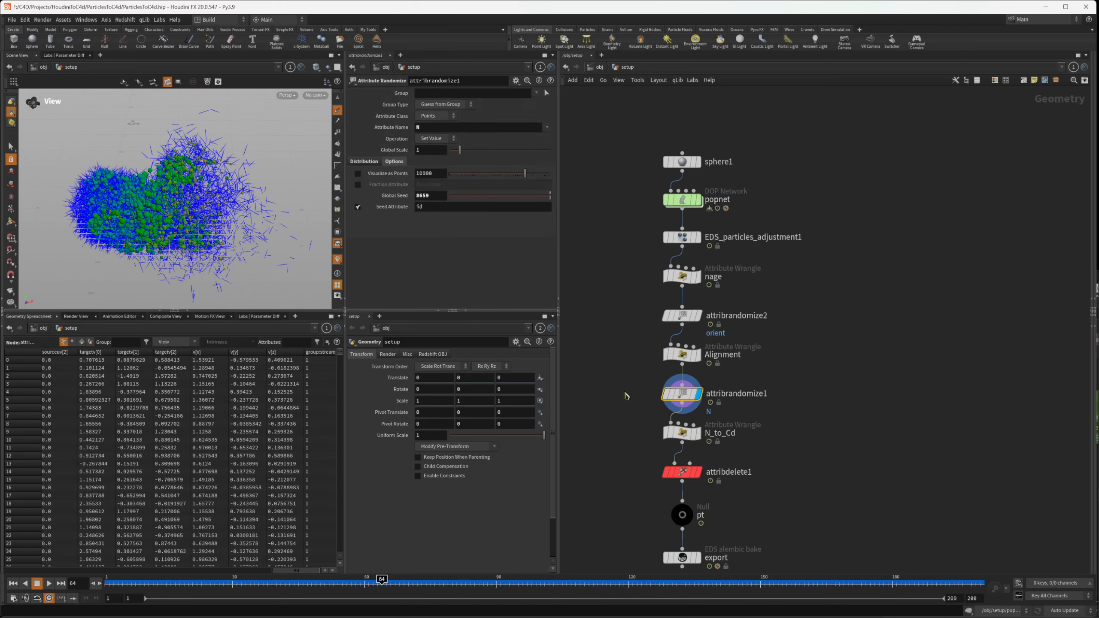
left_click(718, 433)
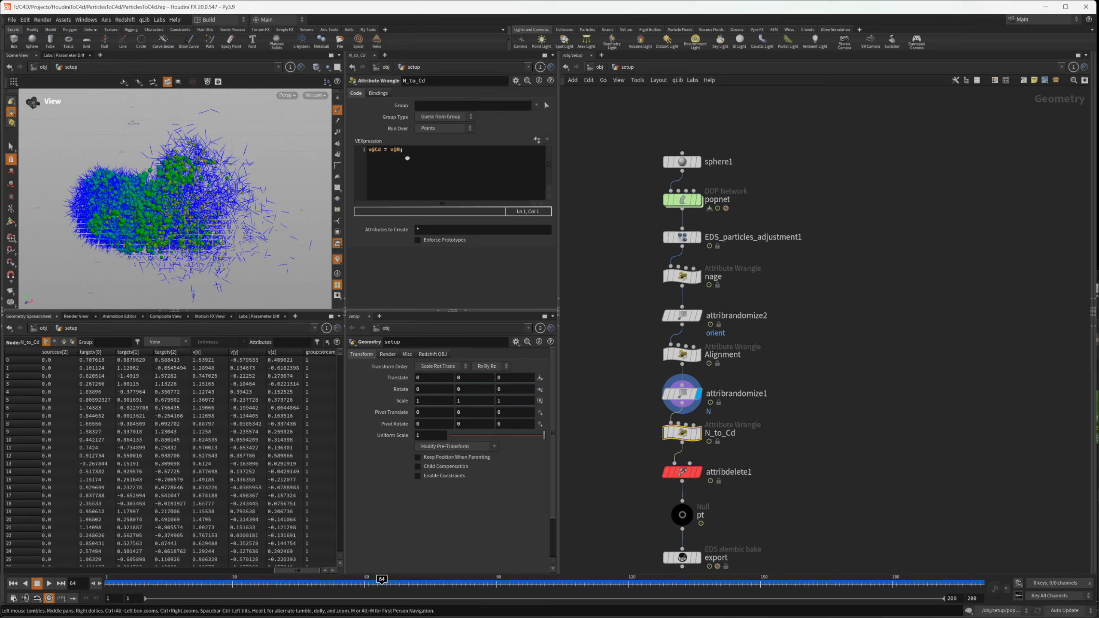
left_click(698, 472)
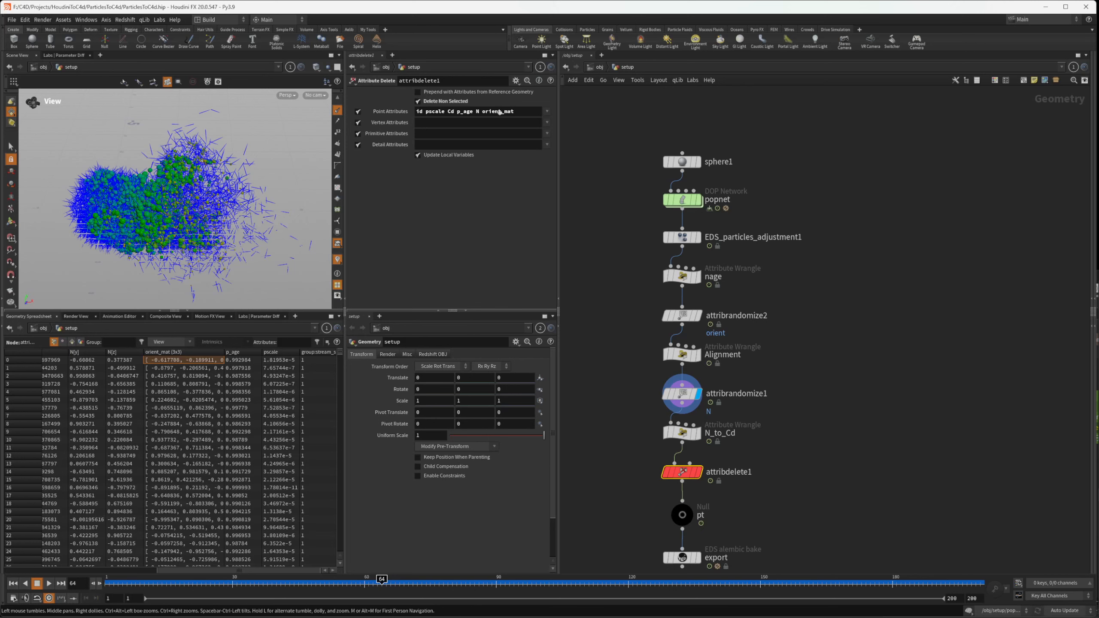
middle_click(681, 475)
middle_click(683, 478)
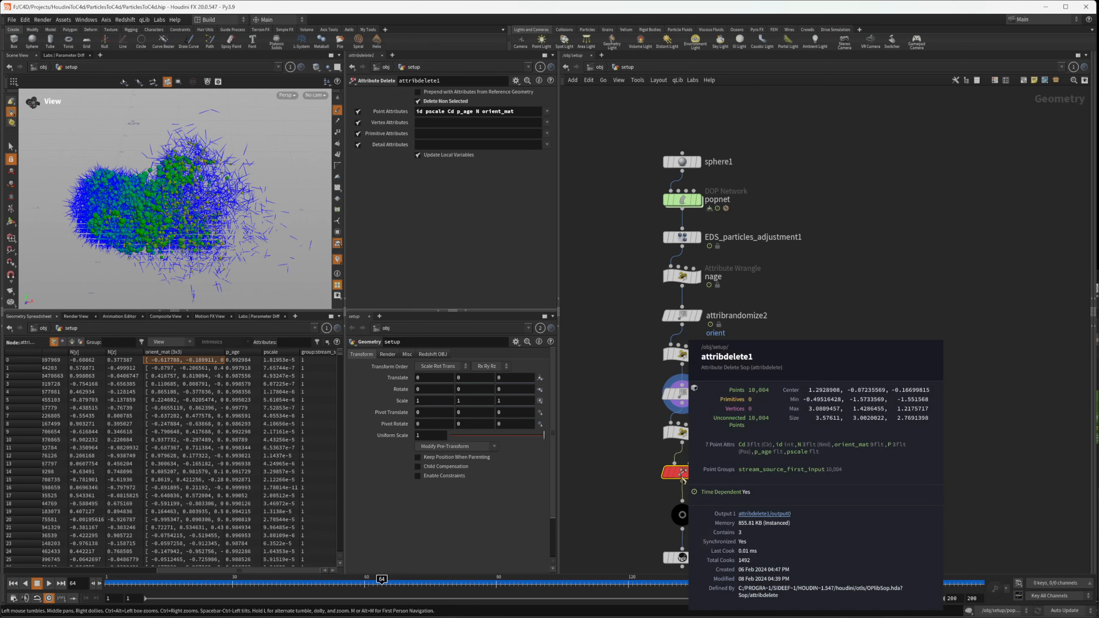
Select the pt null and then the export node to review its Alembic bake frame range and output file
middle_click_drag(816, 495, 886, 400)
left_click(752, 421)
left_click(746, 464)
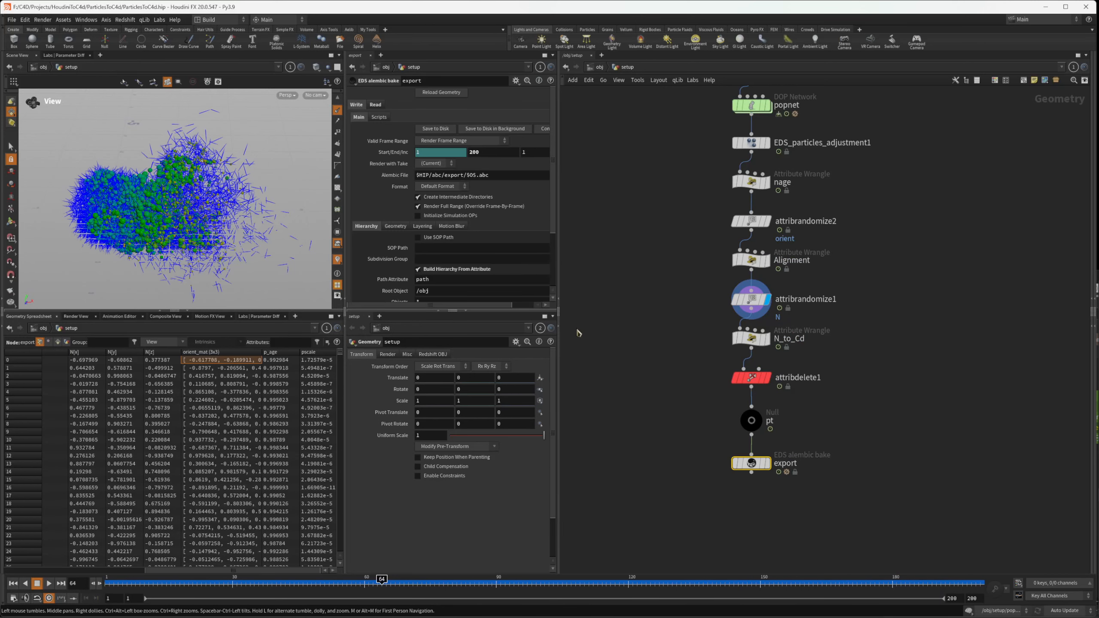
left_click(729, 449)
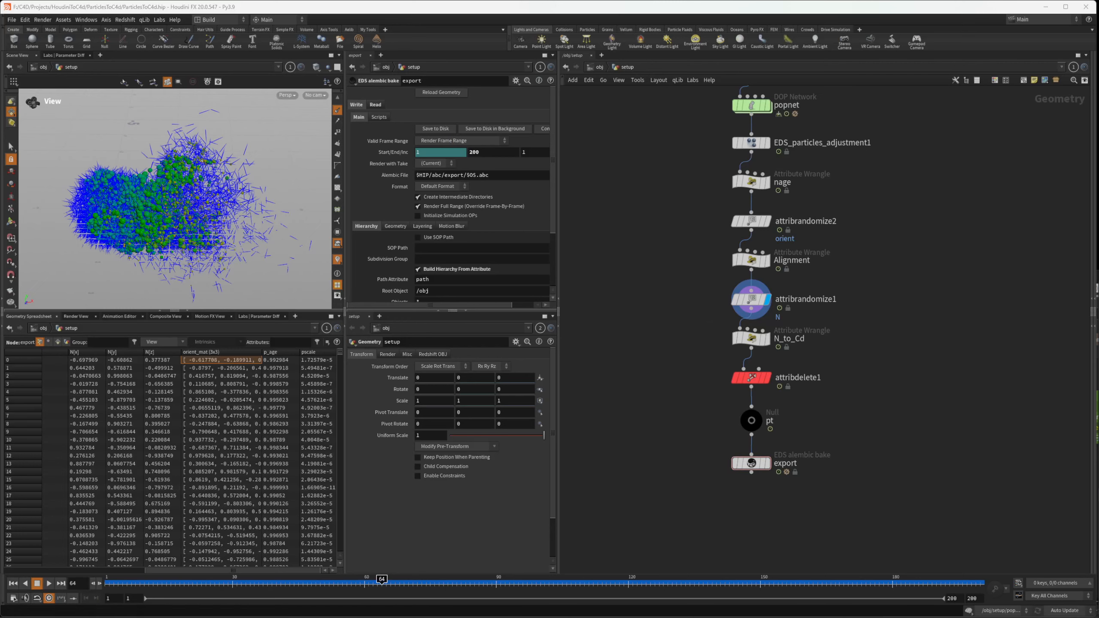
Switch to Cinema 4D, bring up the empty Untitled 4 document and render it in the Redshift RenderView
key("alt+Tab")
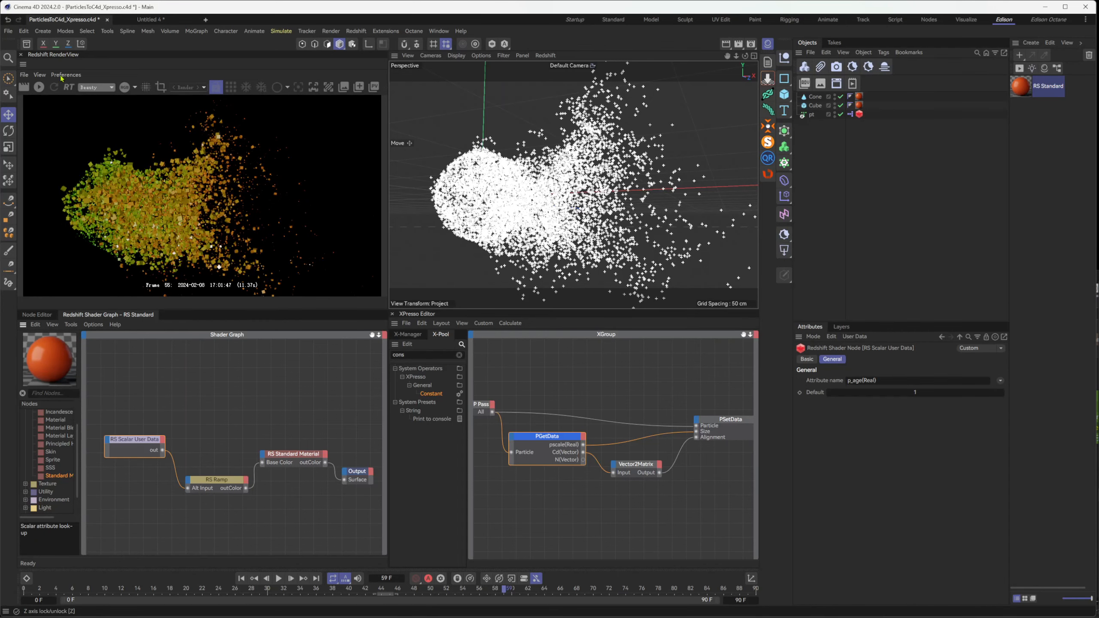
left_click(150, 20)
left_click(34, 88)
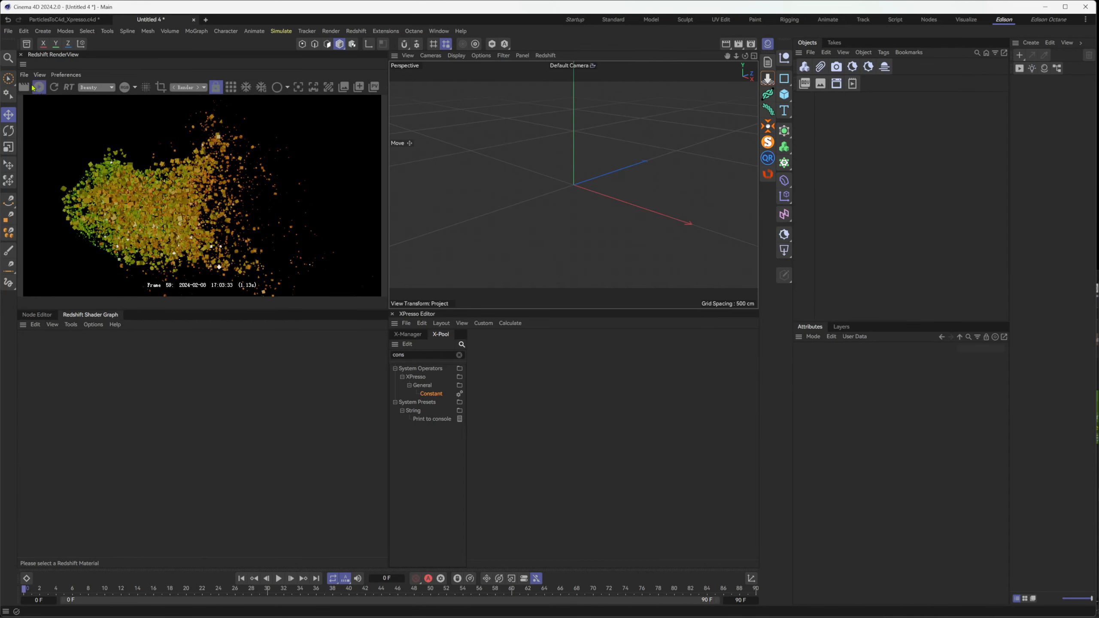
Merge the exported Alembic file from ParticlesToC4d/abc/export into the scene, keeping the import scale at 1 Meters and the frame rate at 30
left_click(811, 52)
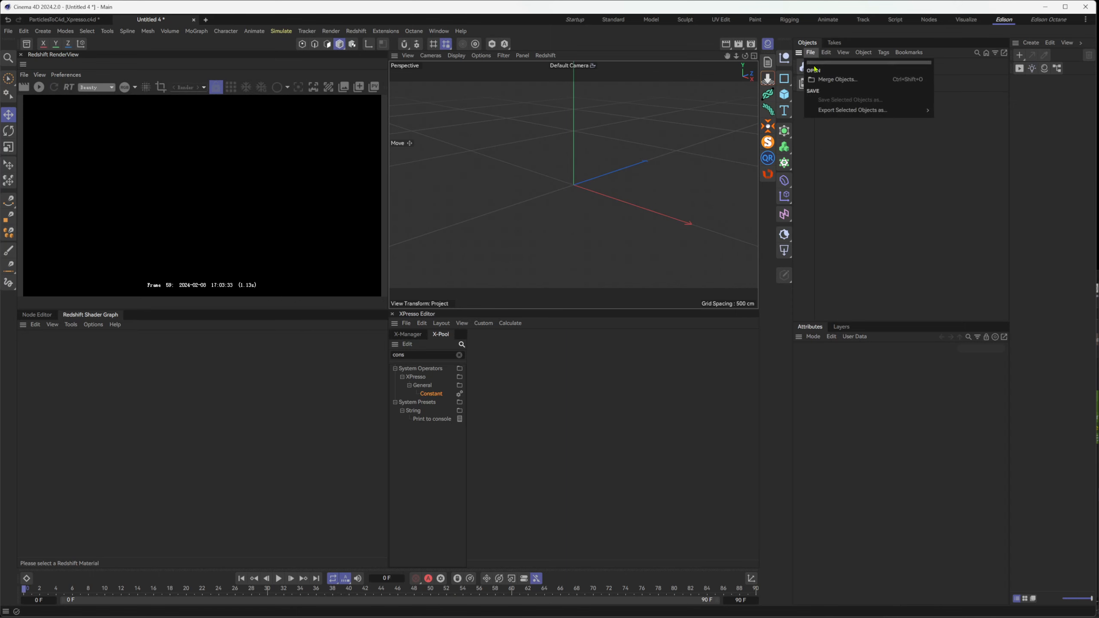
left_click(833, 80)
left_click(174, 86)
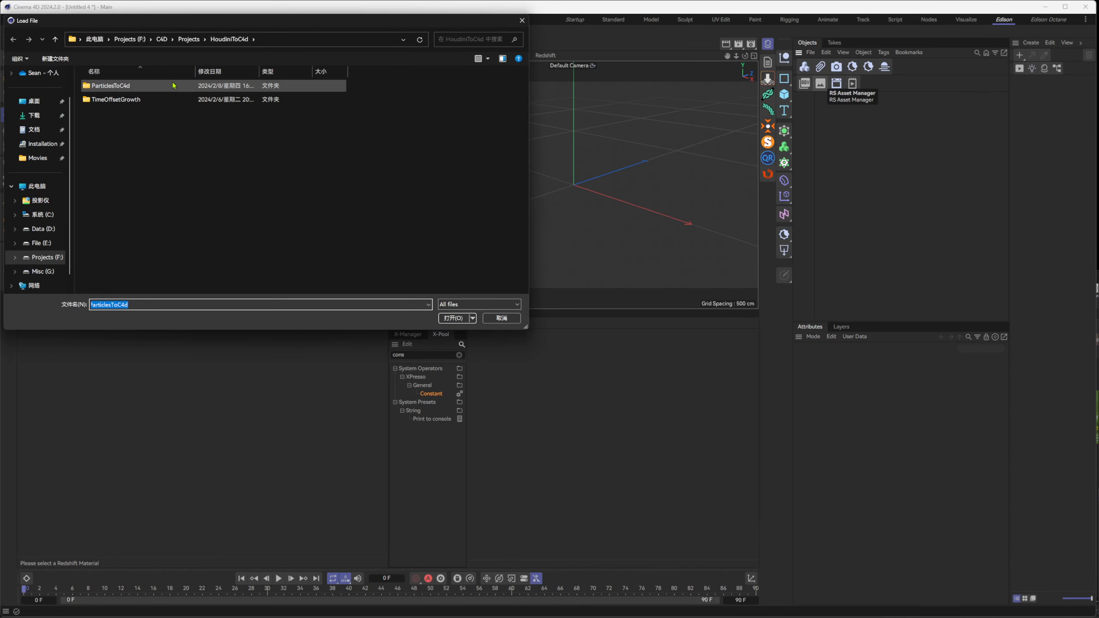
double_click(173, 86)
double_click(182, 99)
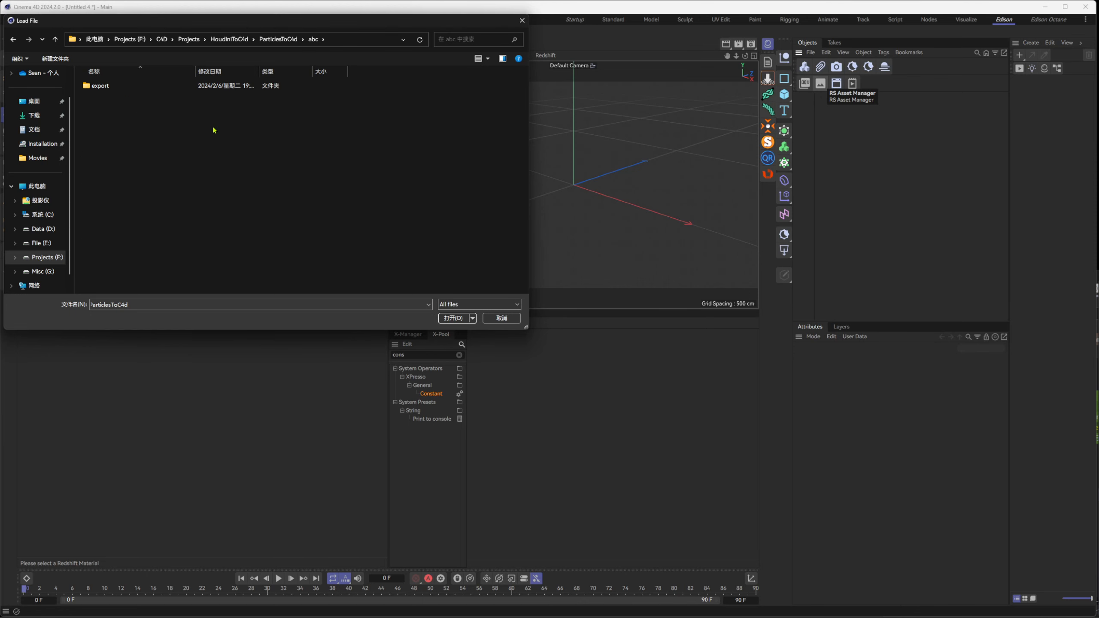
double_click(130, 86)
double_click(130, 86)
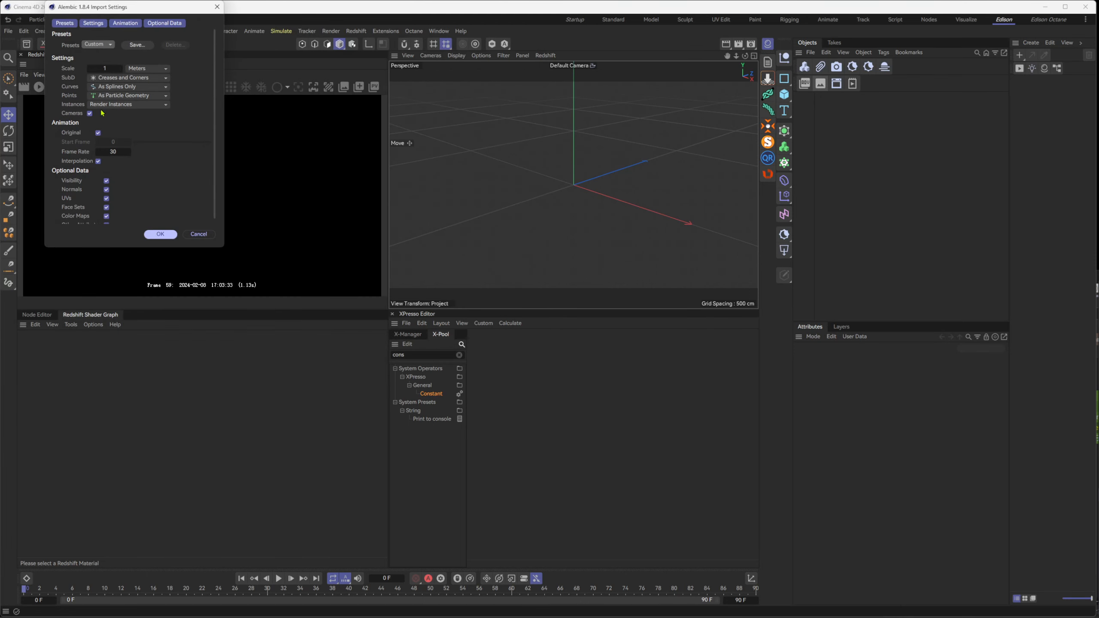
left_click(164, 235)
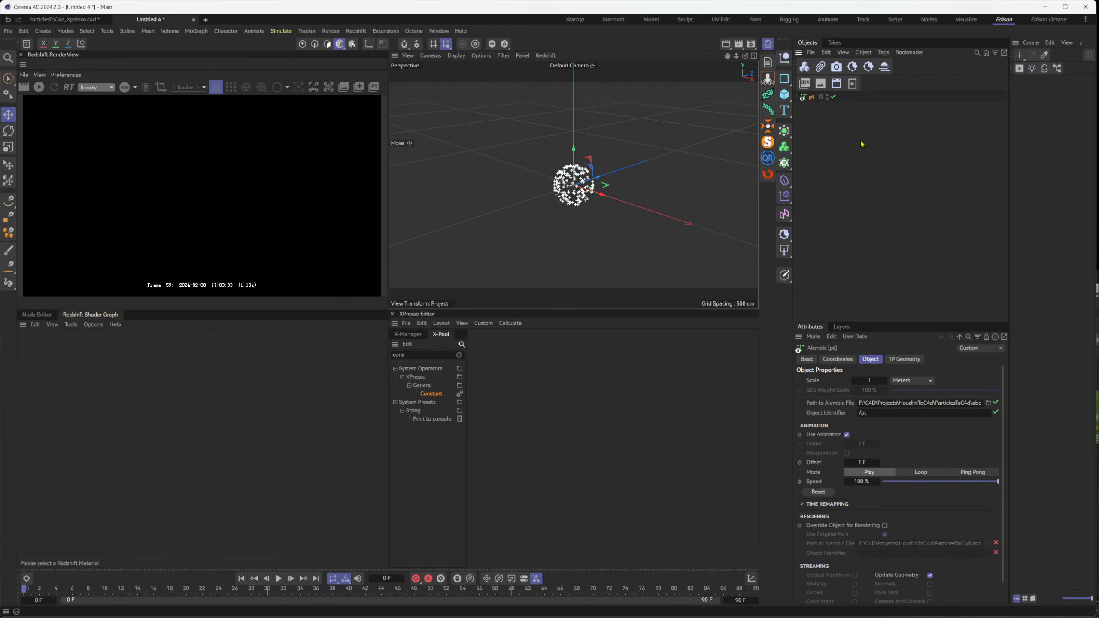
Select the pt Alembic object and review its Thinking Particles data channels: N(Vector), orient_mat(Real), p_age(Real) and pscale(Real)
left_click(812, 97)
left_click(281, 31)
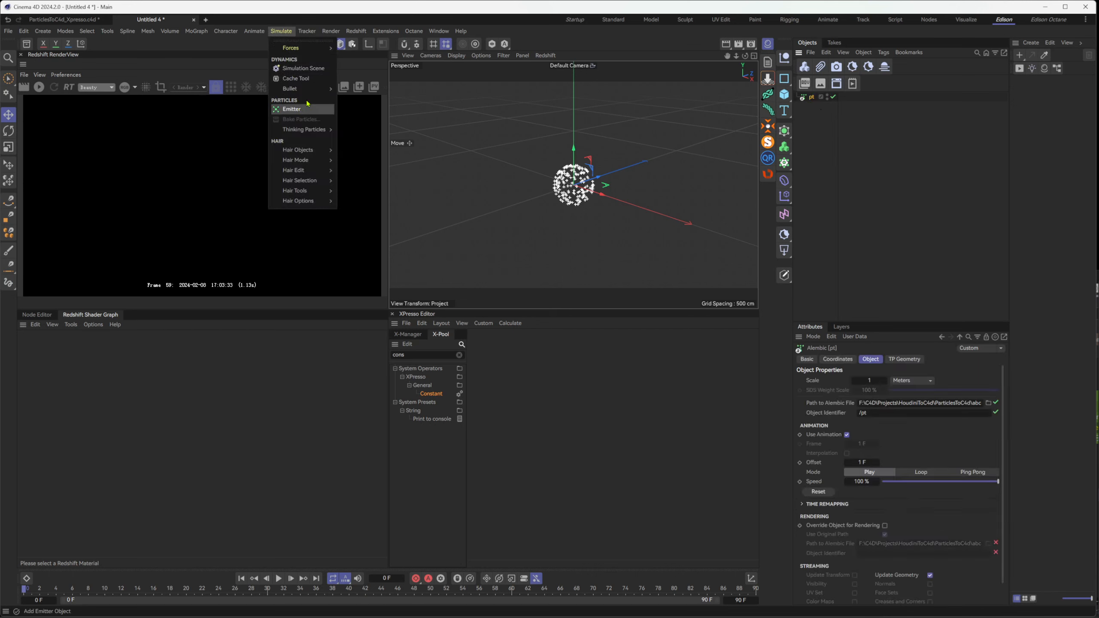
left_click(364, 140)
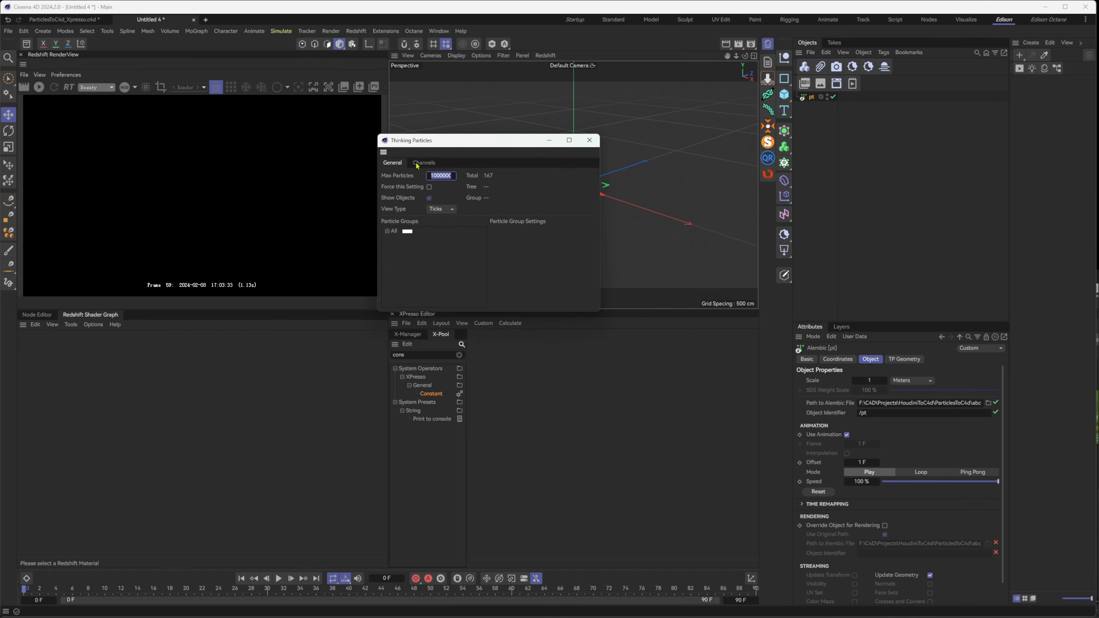
left_click_drag(484, 145, 258, 128)
left_click(185, 184)
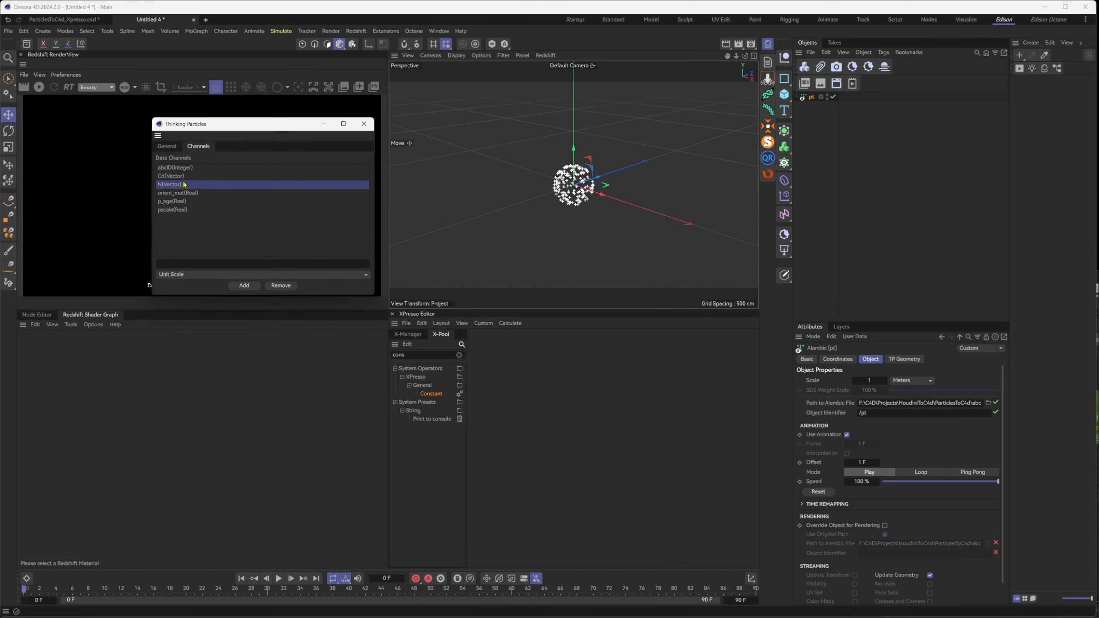
left_click(188, 194)
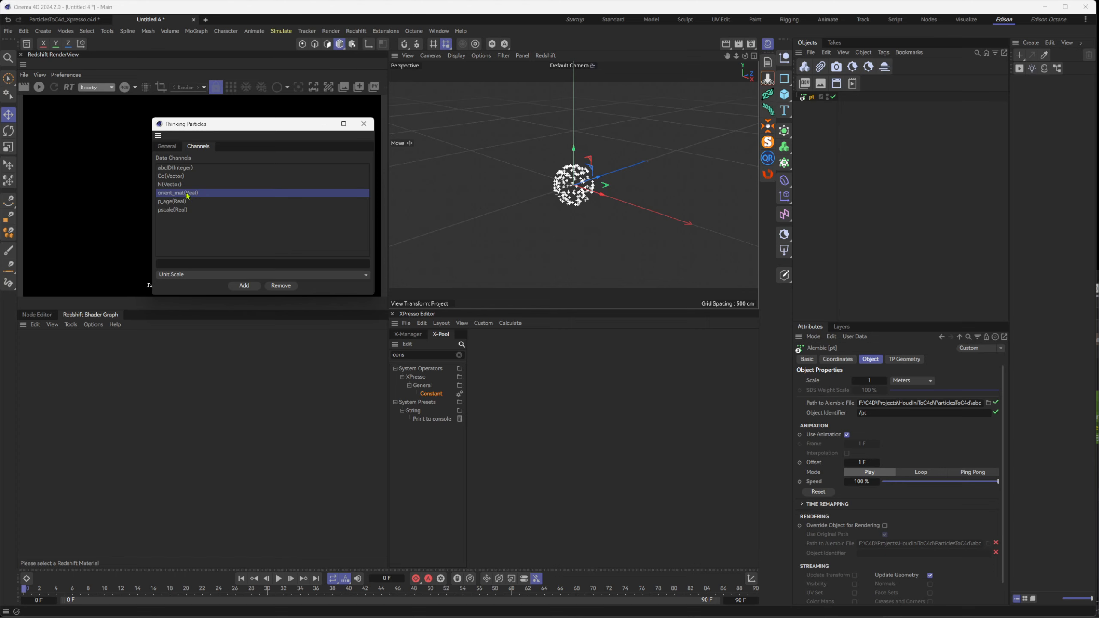
left_click(191, 202)
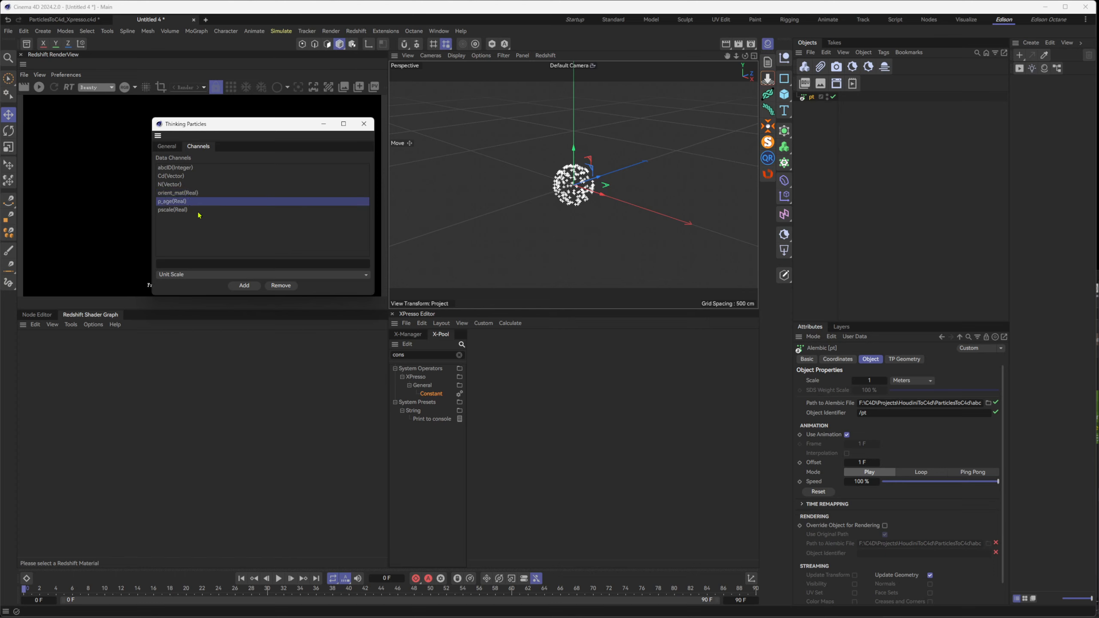
left_click(165, 210)
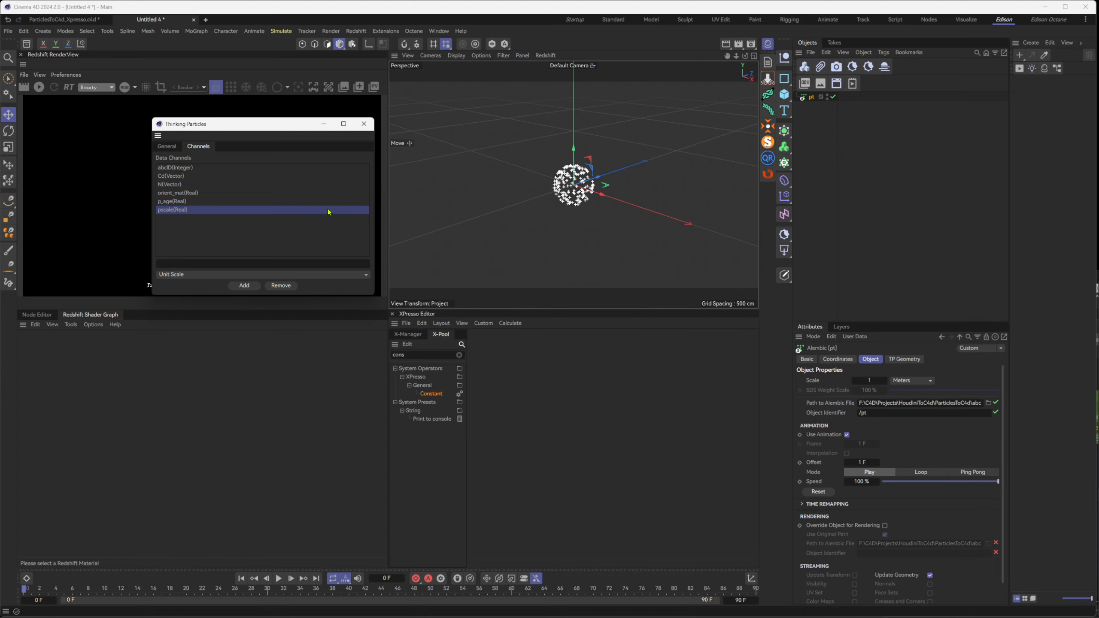
Set the project's end frame to 200 and scrub the timeline to frame 153
left_click(266, 596)
left_click(740, 601)
type("200")
key("Return")
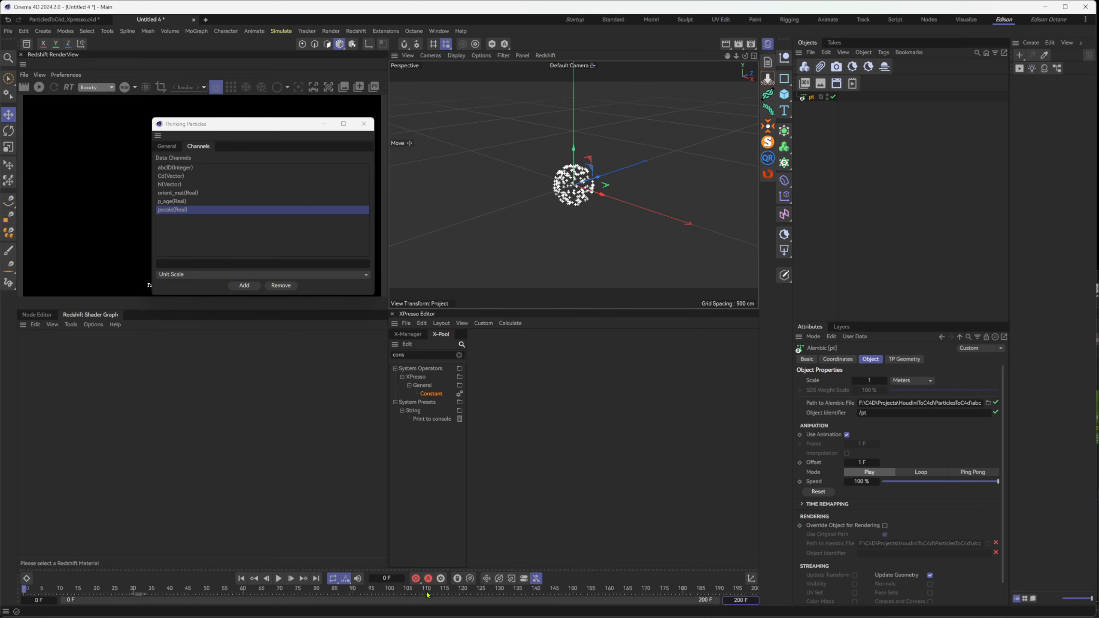
left_click_drag(427, 595, 584, 600)
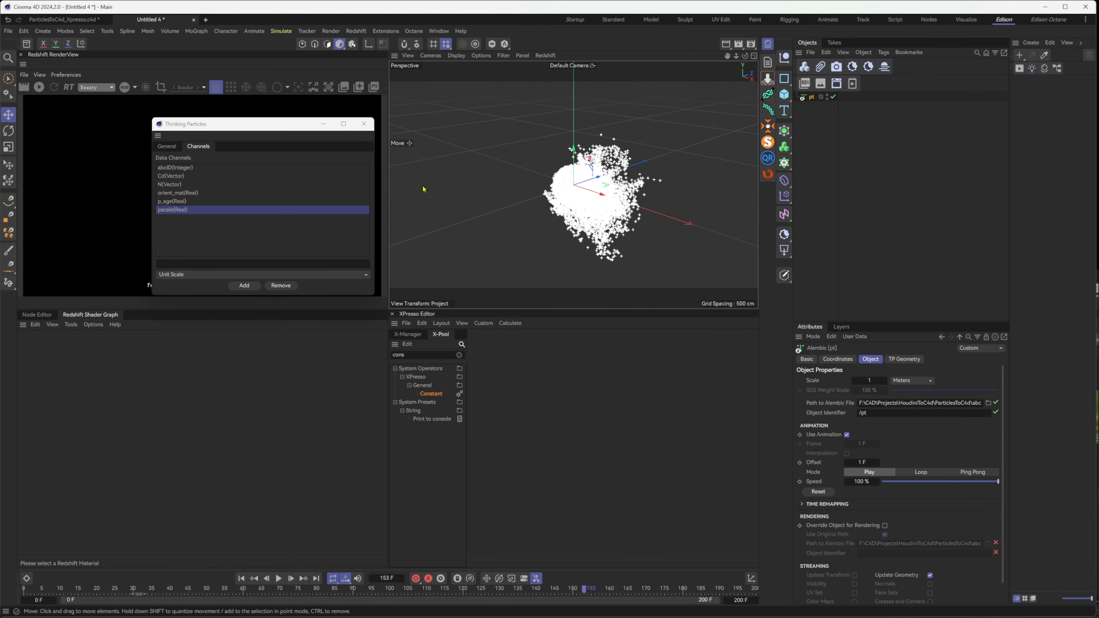
Add an XPresso programming tag to the pt Alembic object
right_click(810, 98)
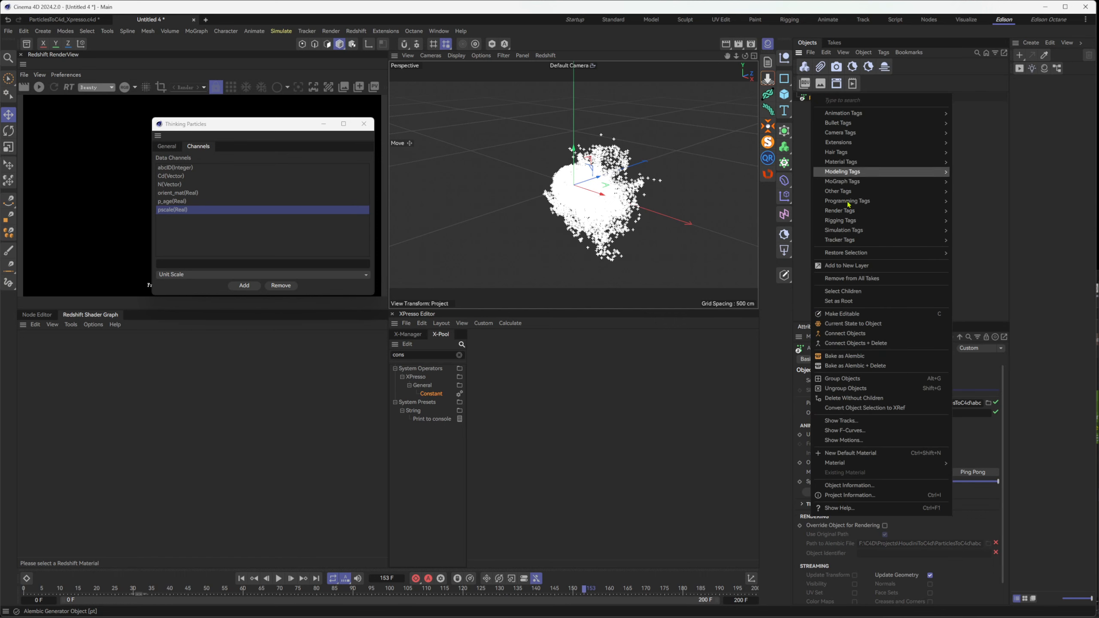
mouse_move(868, 223)
mouse_move(889, 204)
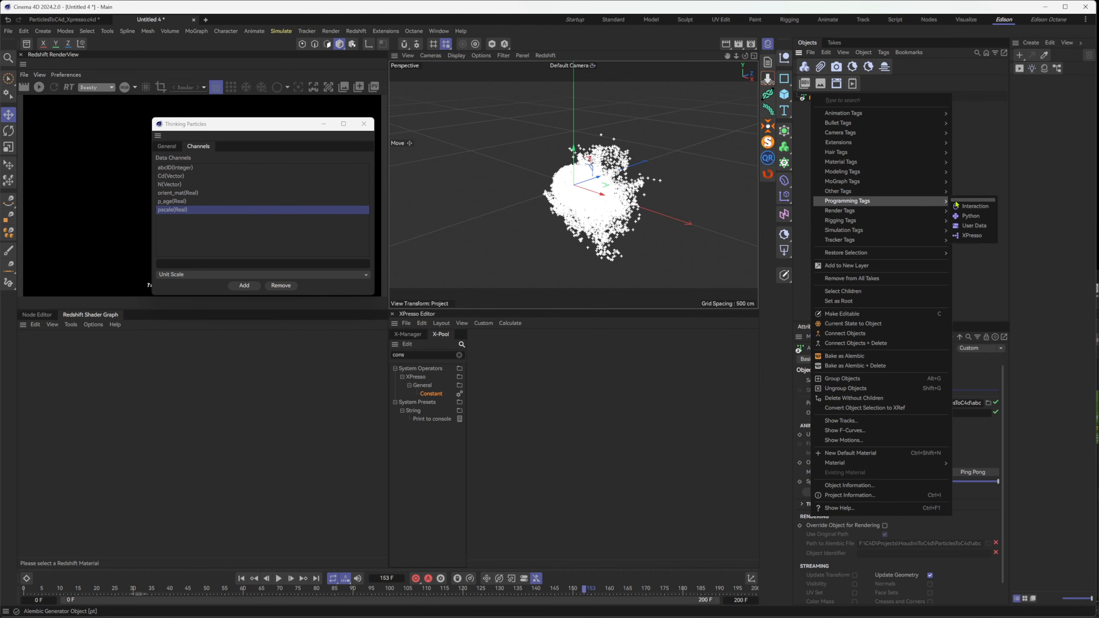
left_click(973, 236)
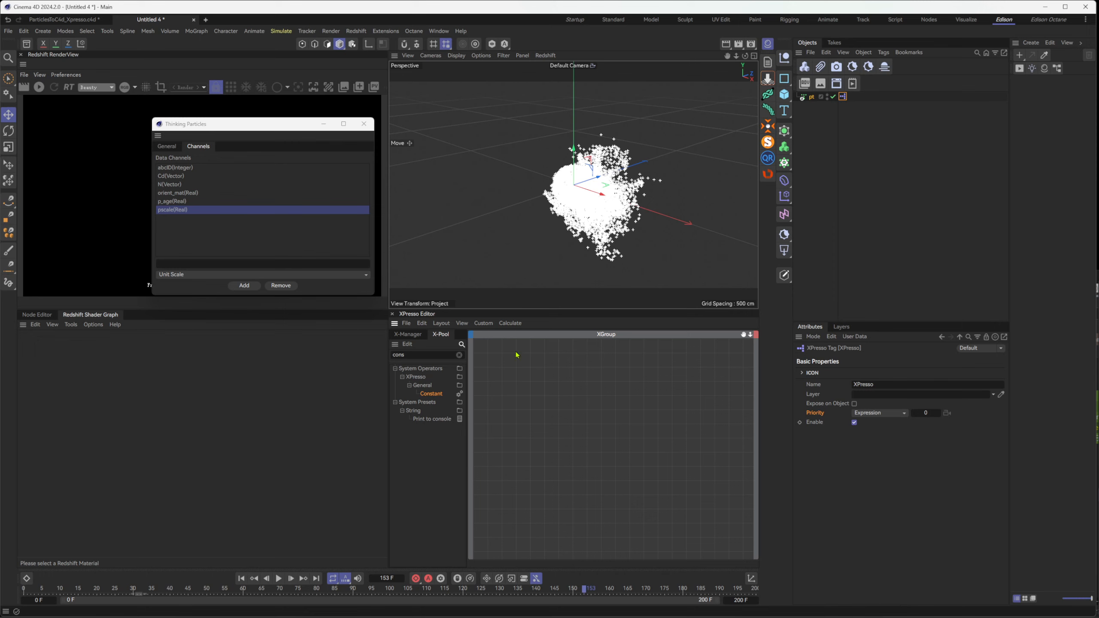
Find the P Pass and PGetData operators in the X-Pool and add both nodes to the empty XGroup
left_click_drag(418, 355, 388, 356)
type("pass")
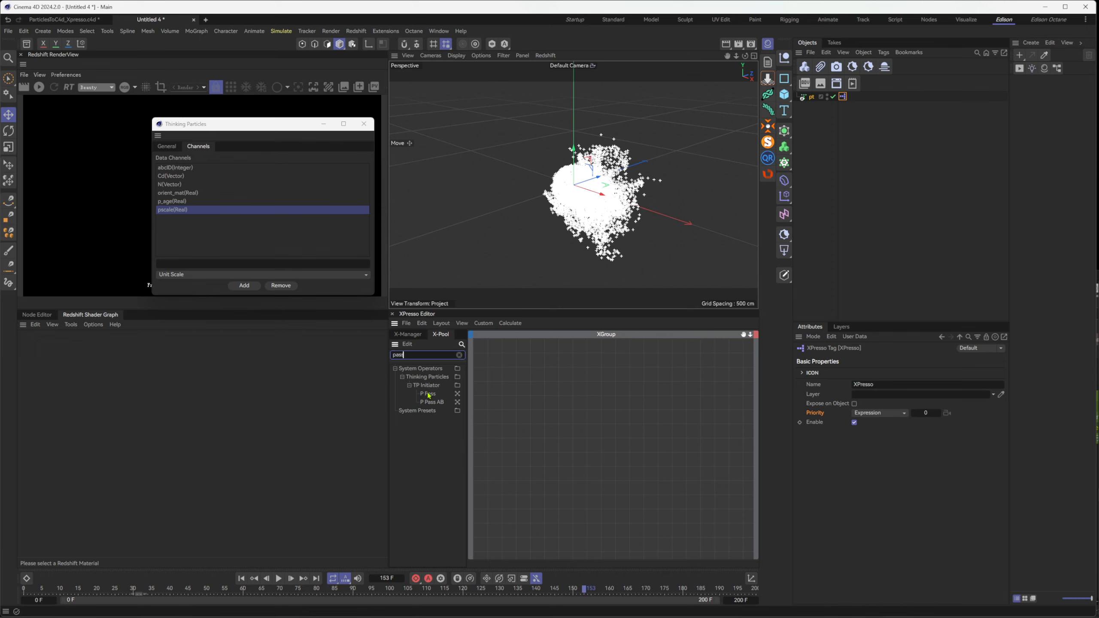
left_click_drag(429, 396, 502, 408)
type("getda")
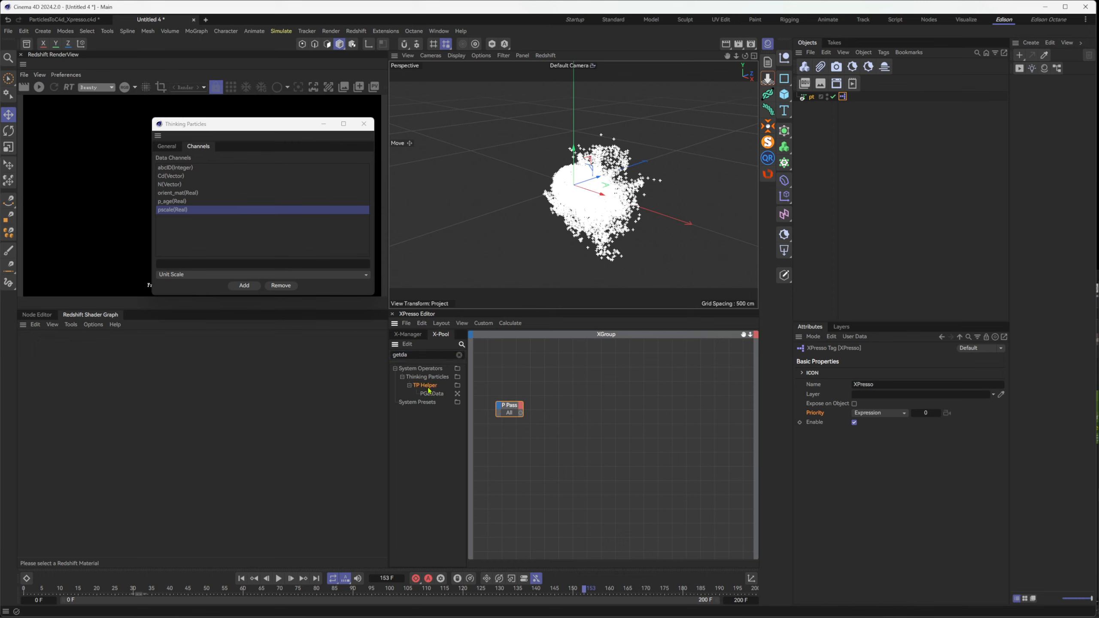
left_click_drag(431, 396, 674, 411)
Find the PSetData operator in the X-Pool and add it to the XGroup just above the PGetData node
left_click(437, 355)
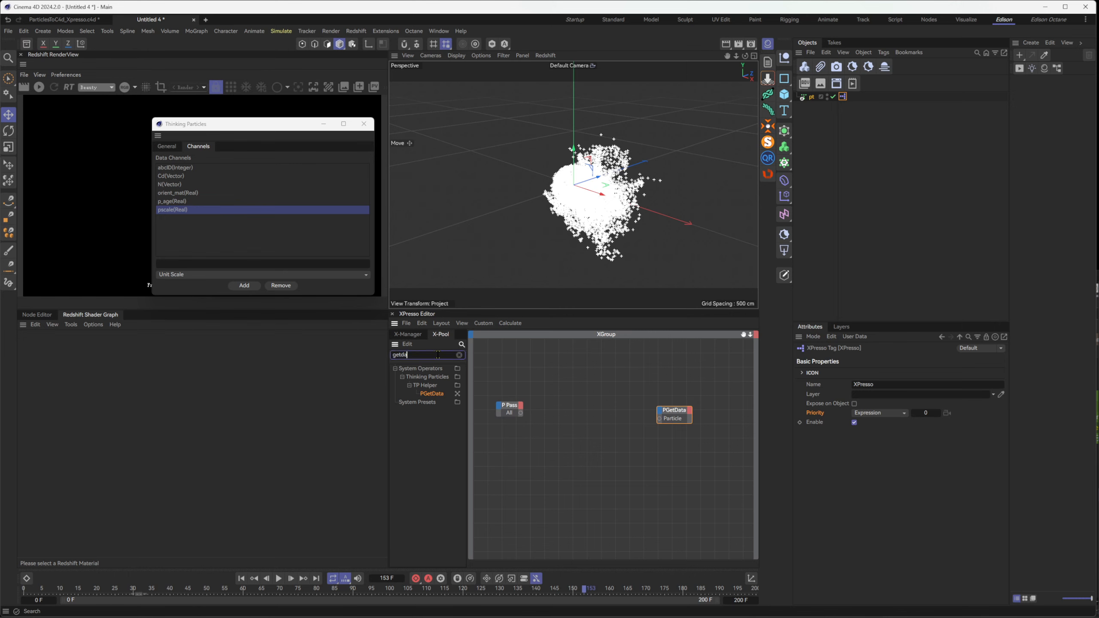
key("Home")
key("Delete")
type("s")
left_click_drag(427, 394, 661, 385)
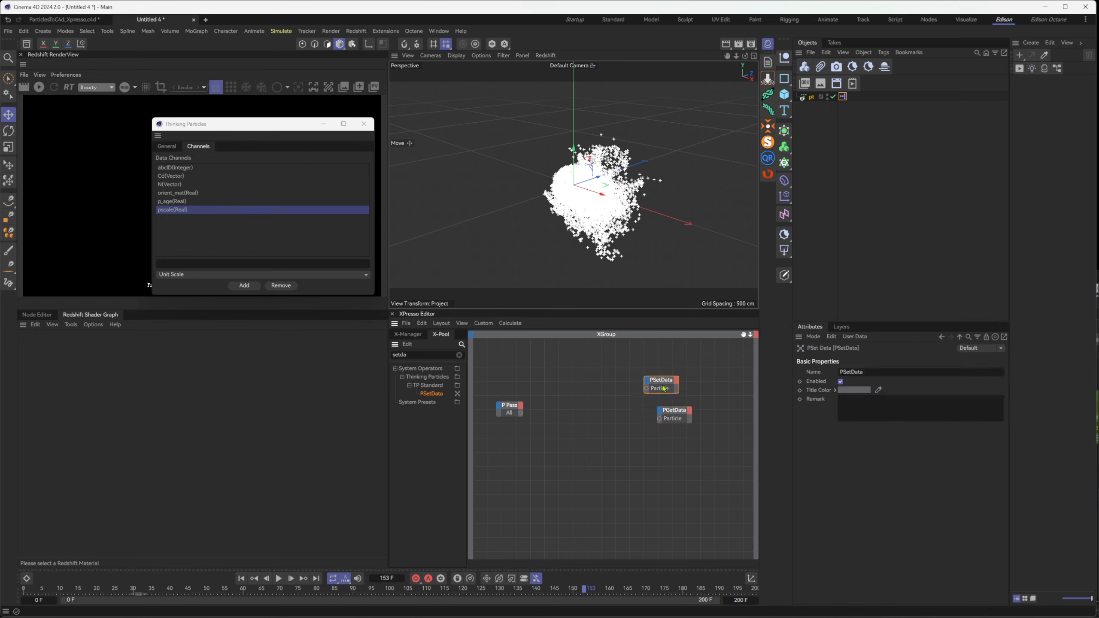
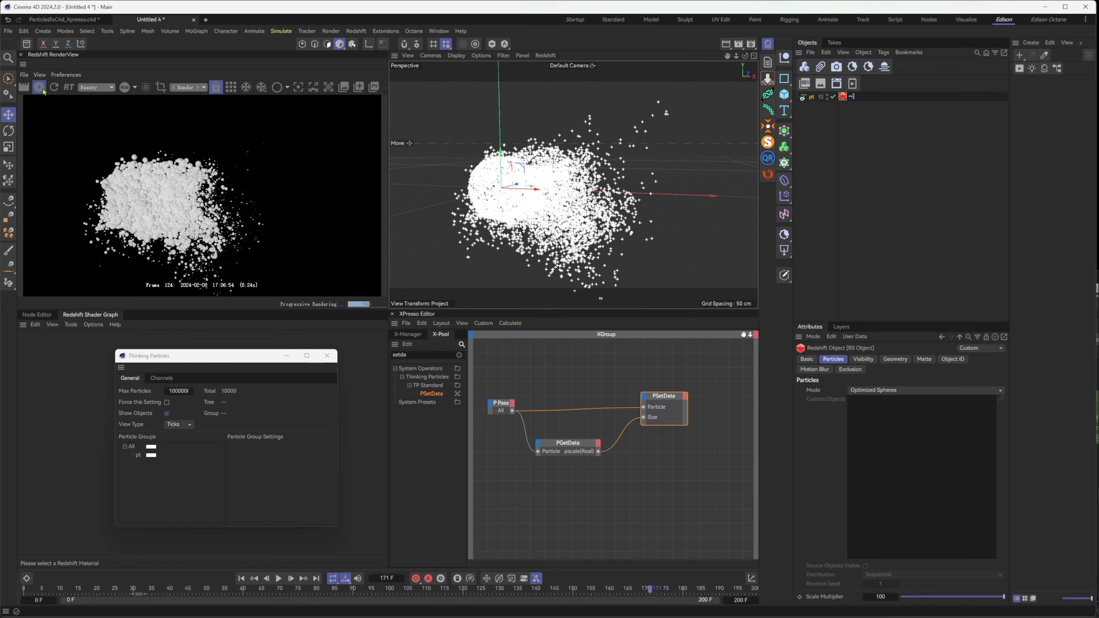
Set the Redshift Object tag's particle mode to Quad Instances and render the particles again
left_click(40, 88)
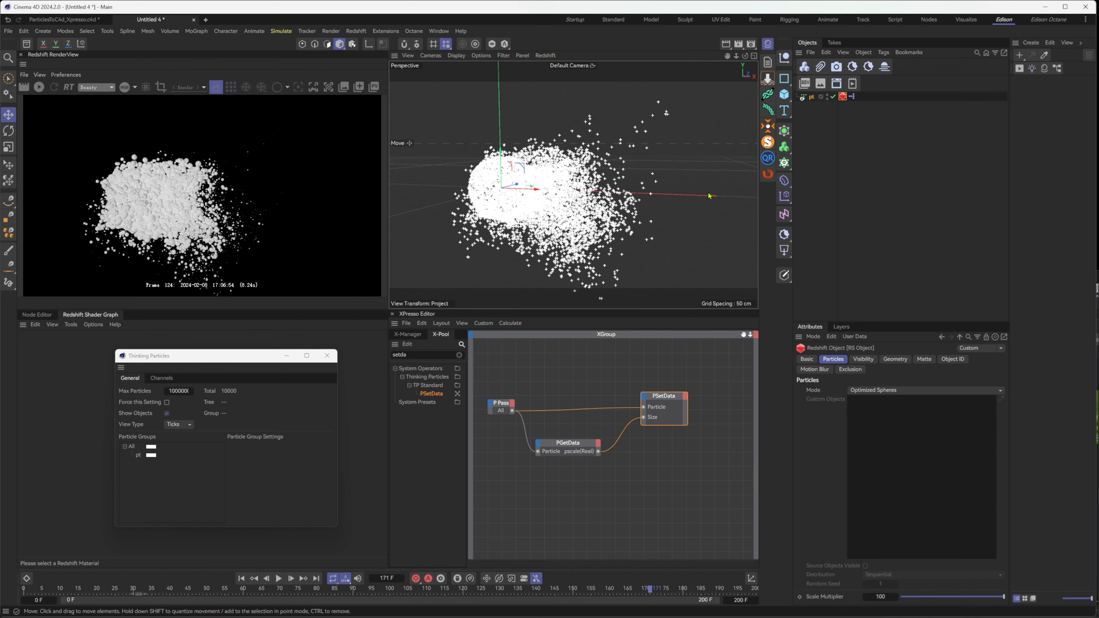
left_click(888, 393)
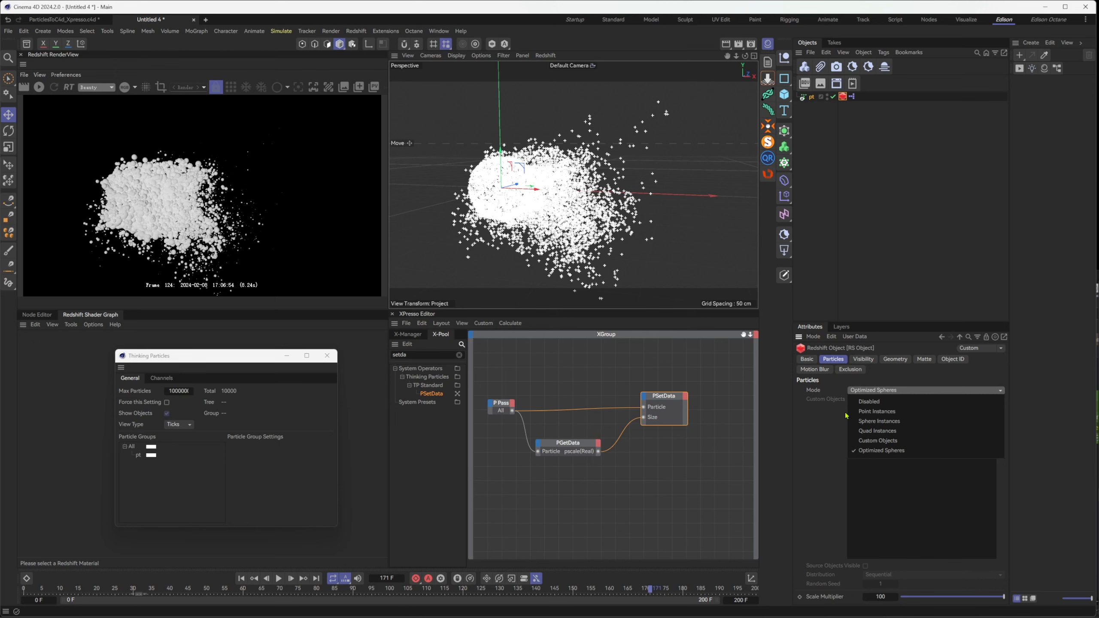
left_click(865, 432)
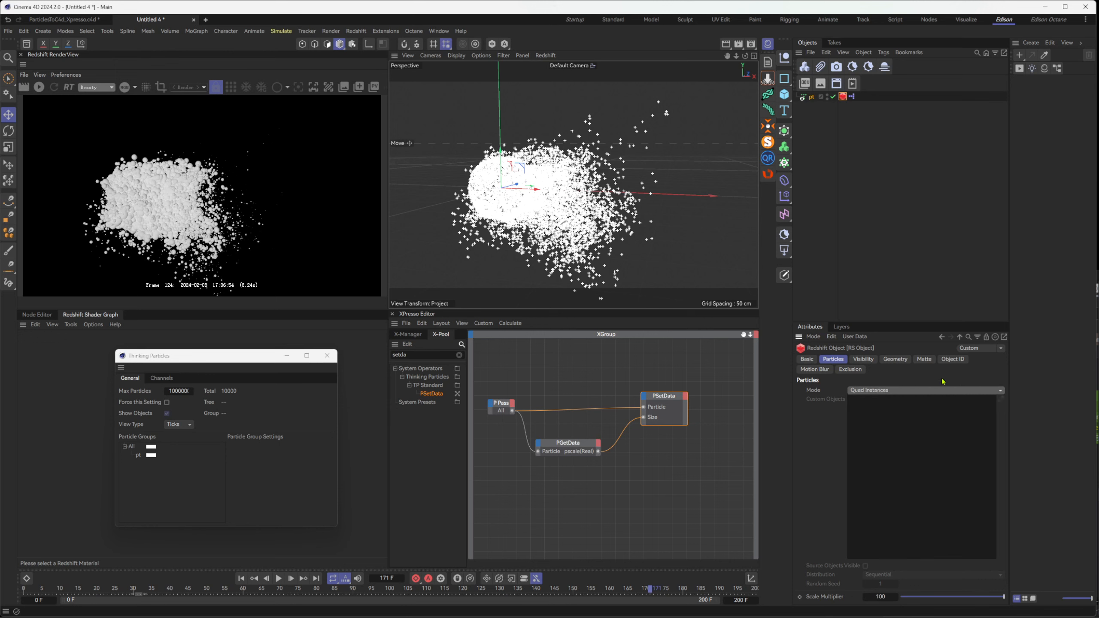
left_click(40, 88)
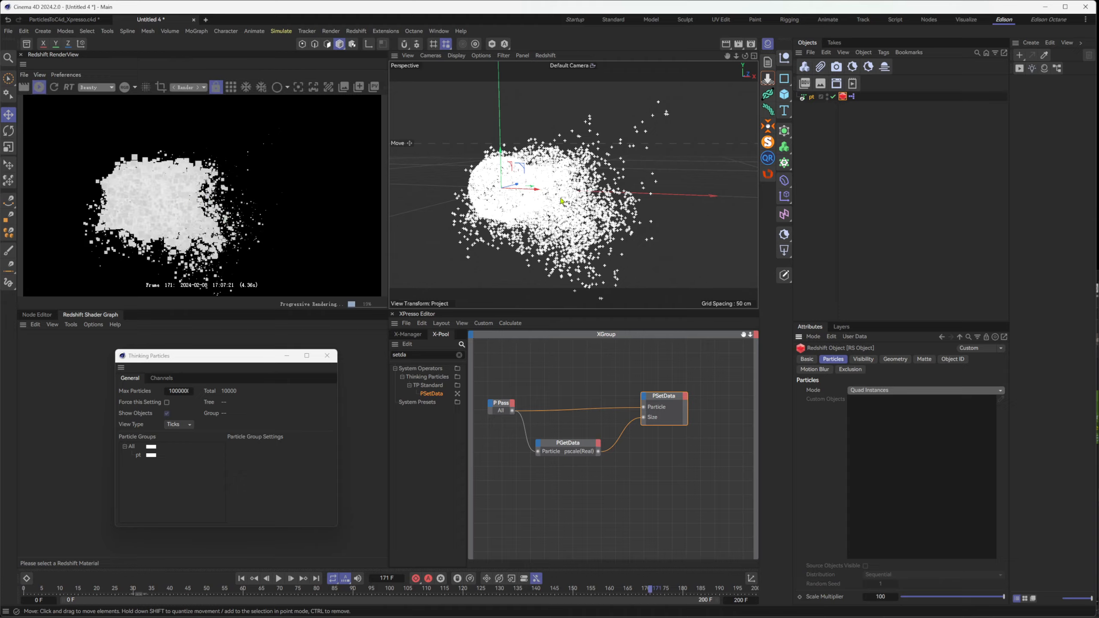
left_click_drag(562, 201, 630, 165, "alt")
middle_click_drag(629, 165, 522, 256, "alt")
Create a Redshift Standard material and assign it to the pt Alembic object
left_click(1047, 69)
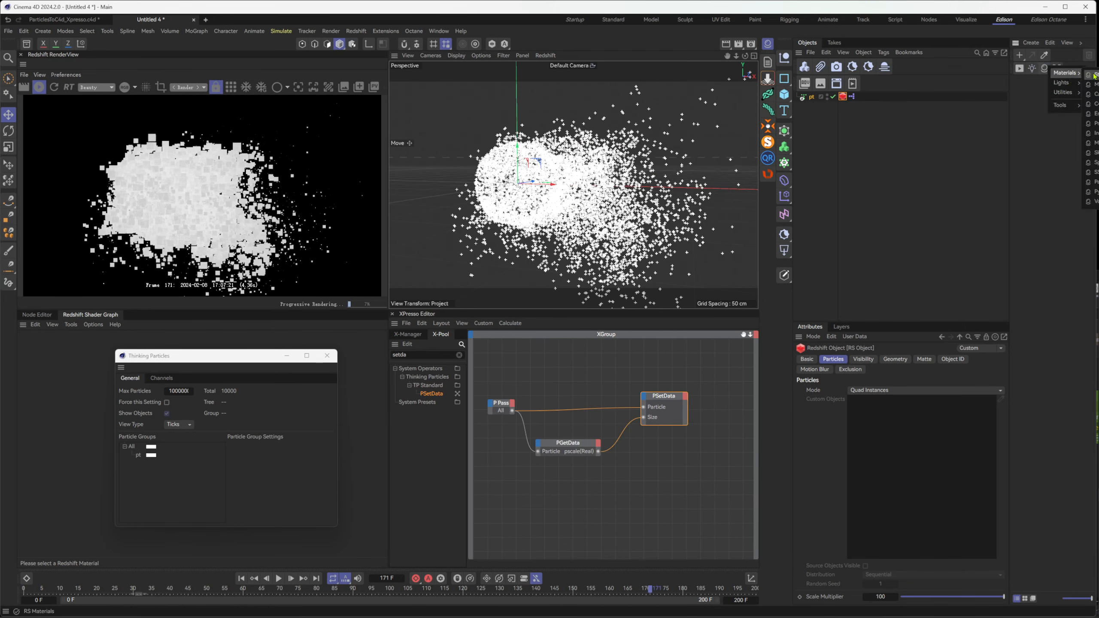
left_click(1034, 86)
left_click_drag(819, 101, 820, 97)
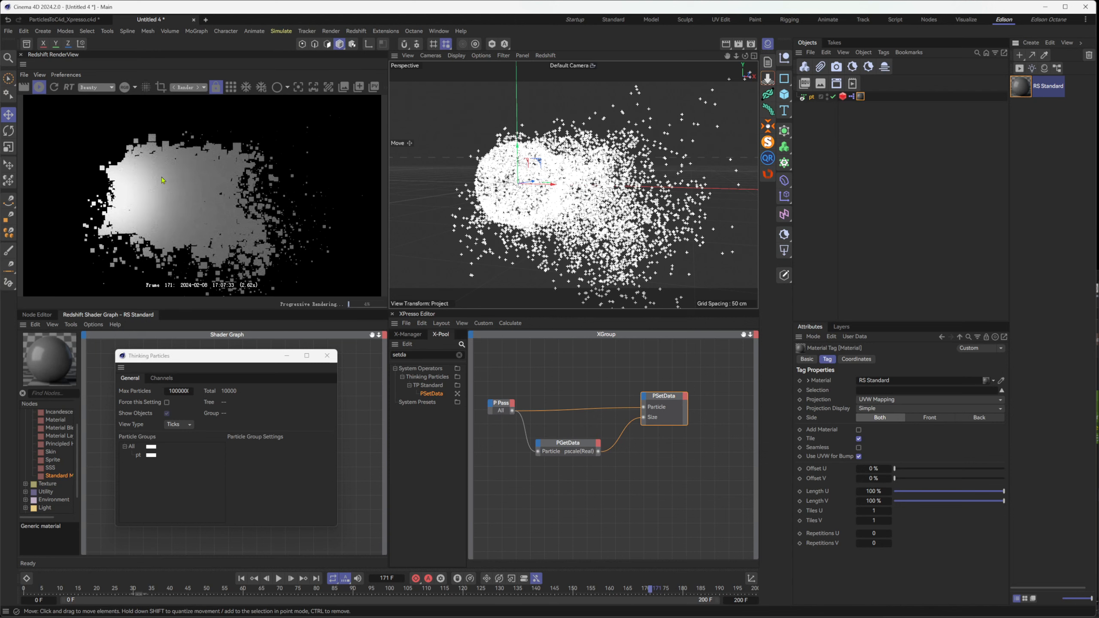
Stop the live render and set the Redshift Object tag's particle mode to Custom Objects
left_click(43, 90)
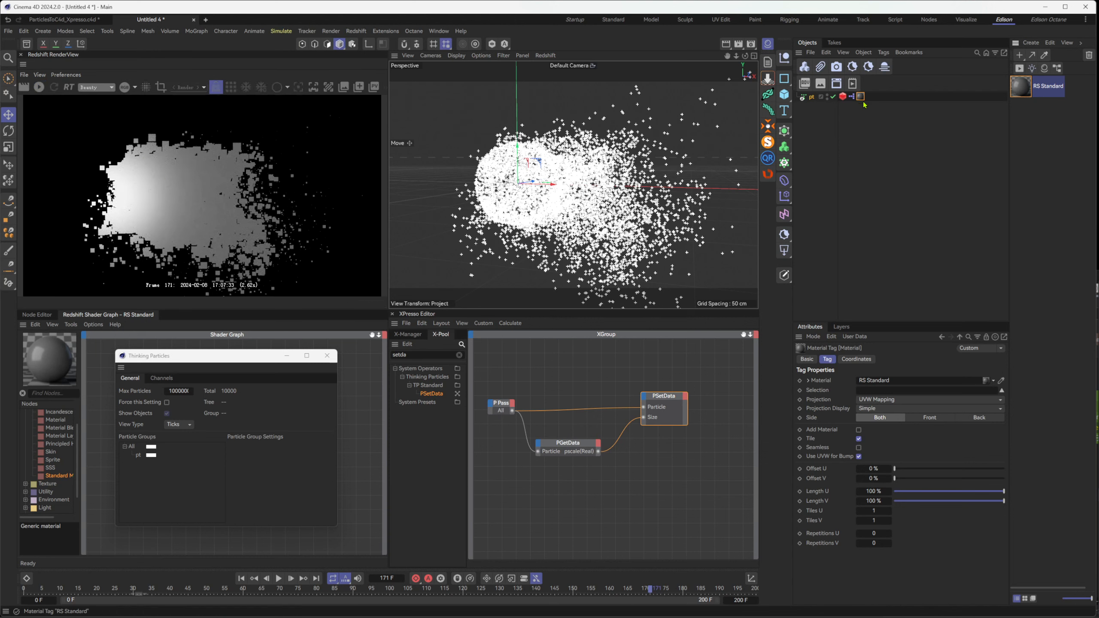
left_click(842, 96)
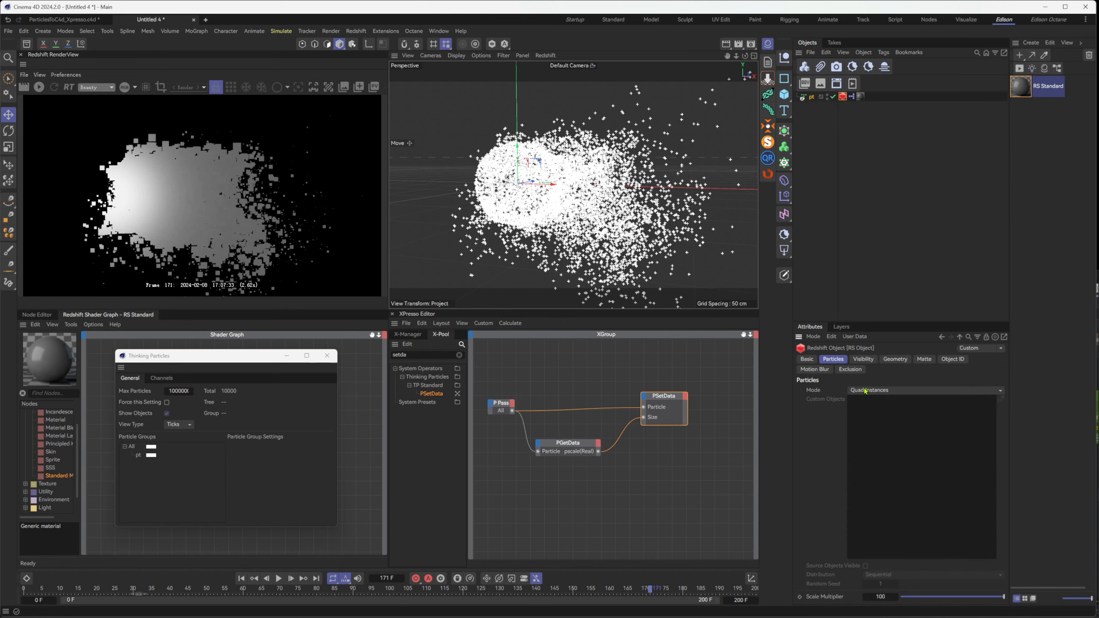
left_click(865, 391)
left_click(903, 441)
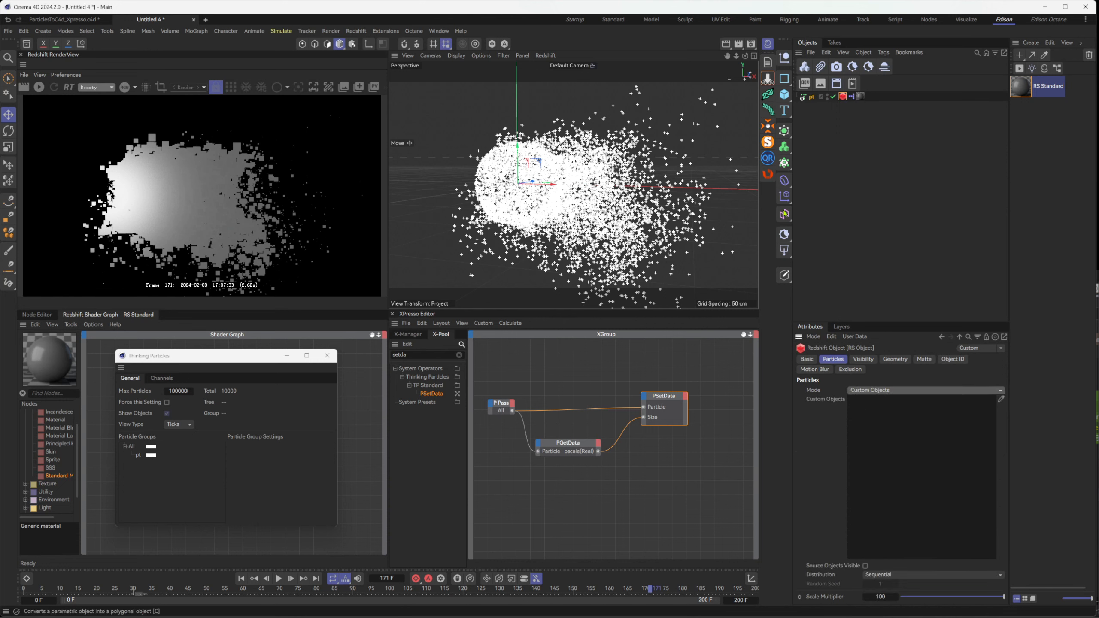
Create a Cube and a Cone and add both to the Custom Objects of the pt object's Redshift tag
left_click(787, 97)
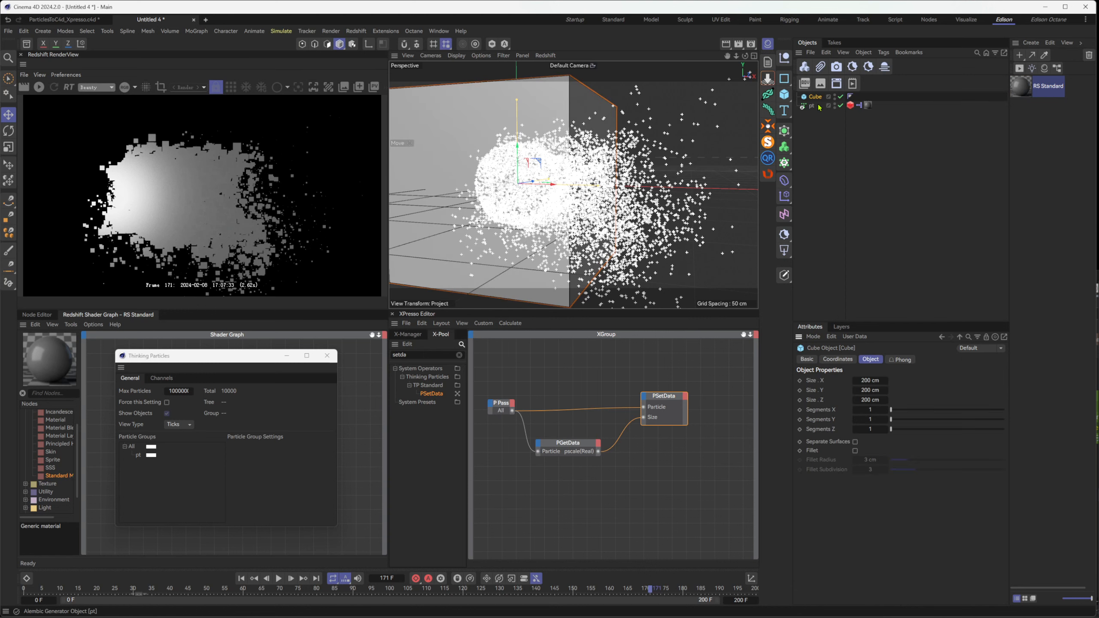
left_click(787, 98)
left_click(881, 160)
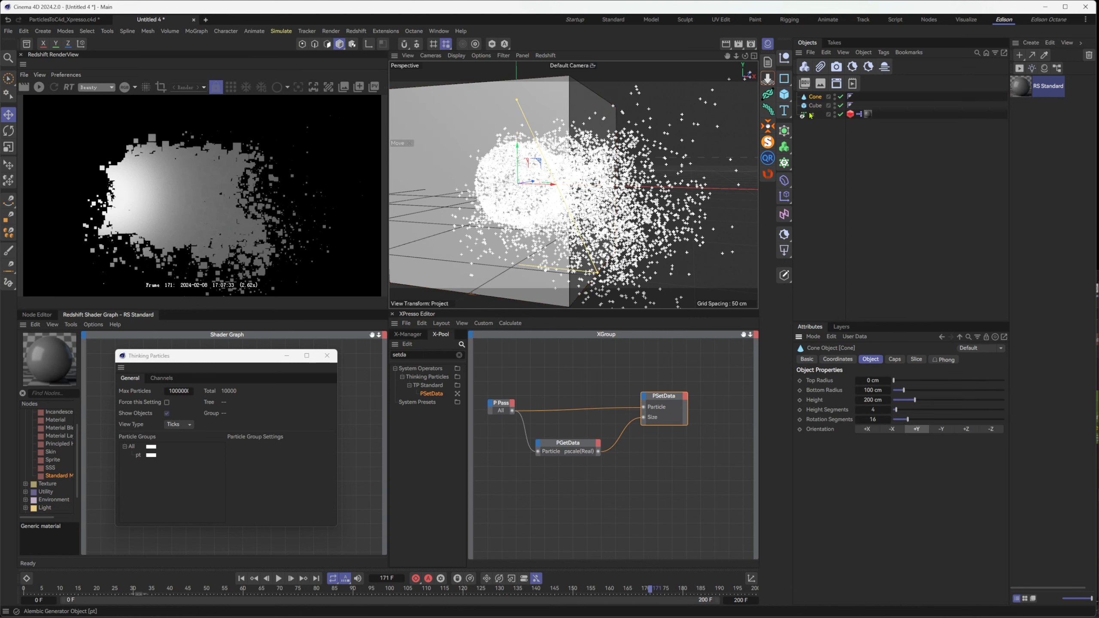
left_click(813, 114)
left_click(849, 115)
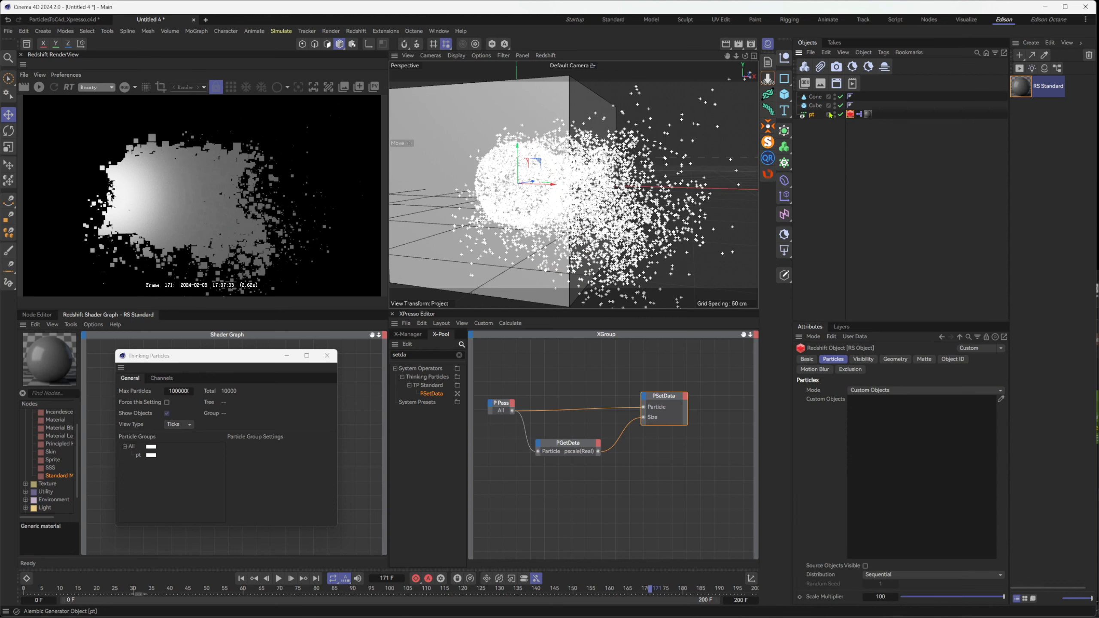
left_click(815, 106)
left_click(815, 97, "ctrl")
left_click(849, 116)
left_click_drag(850, 119, 911, 501)
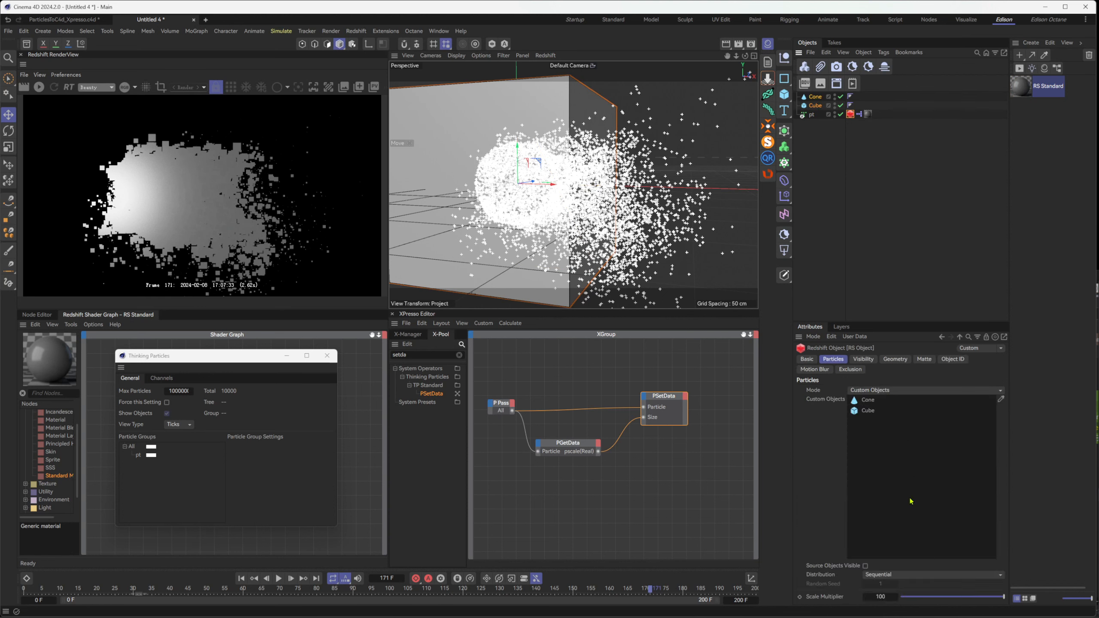
Set the cube's X, Y and Z size to 2 cm each
double_click(868, 410)
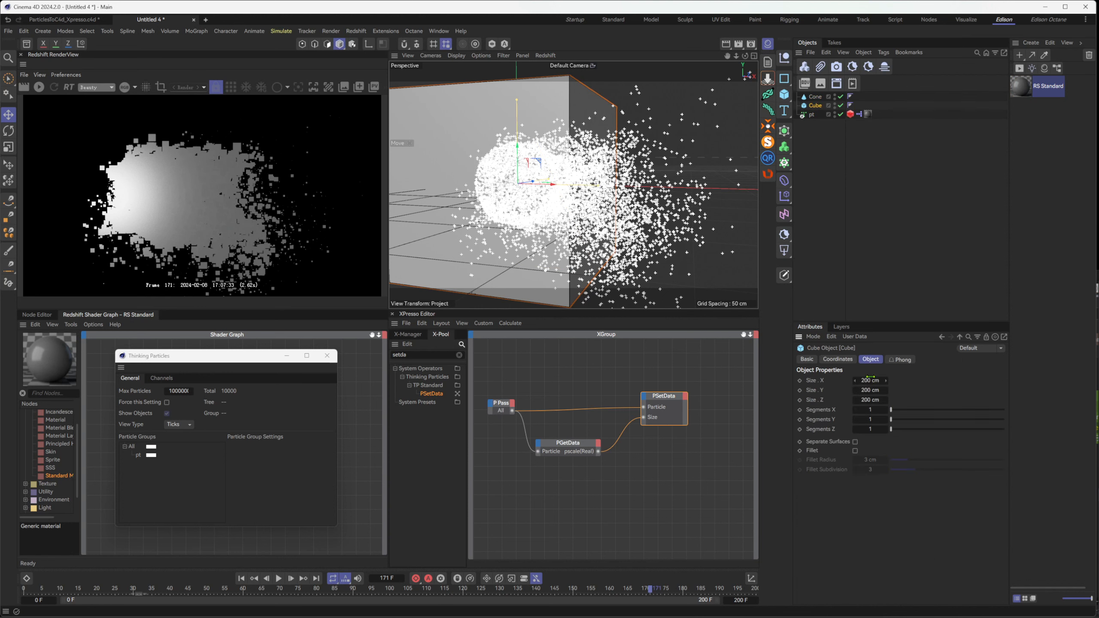
left_click(873, 380)
type("2")
key("Tab")
type("2")
key("Tab")
Set the cone's bottom radius to 1 cm and its height to 2 cm
type("2")
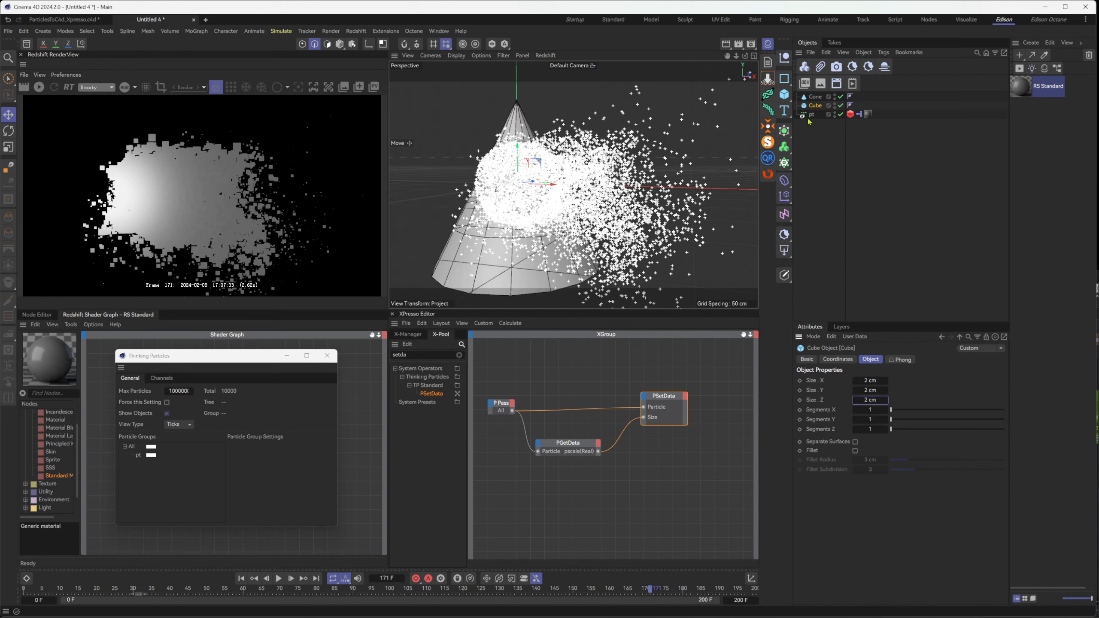
left_click(815, 96)
left_click(873, 400)
type("2")
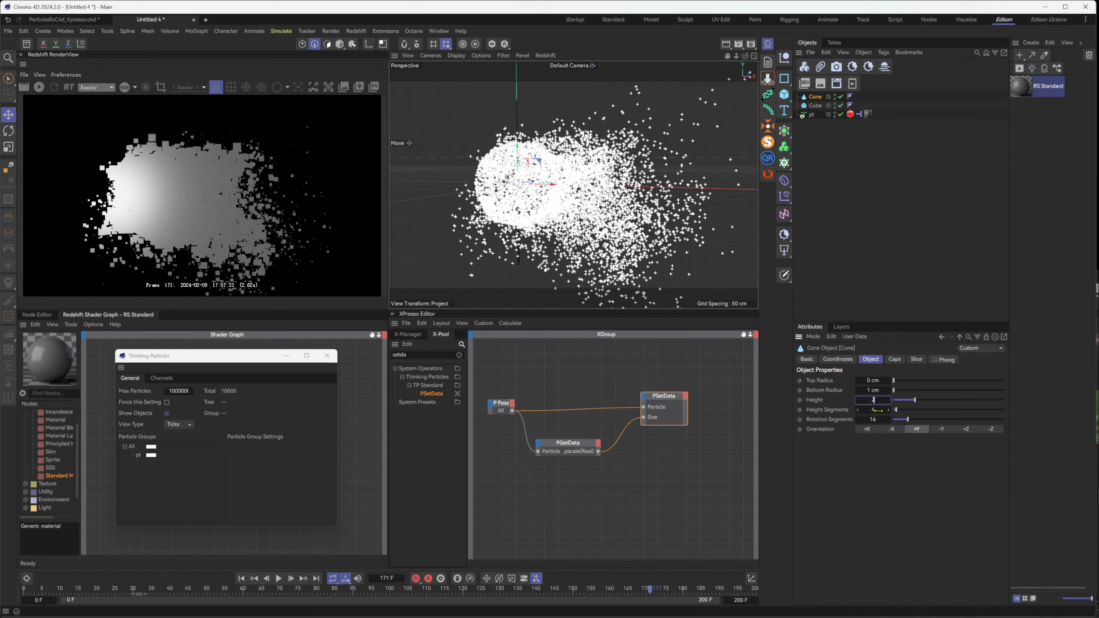
key("Return")
Restart the live render, examine the cube and cone instances from several views and scrub the timeline to frame 114
left_click(39, 87)
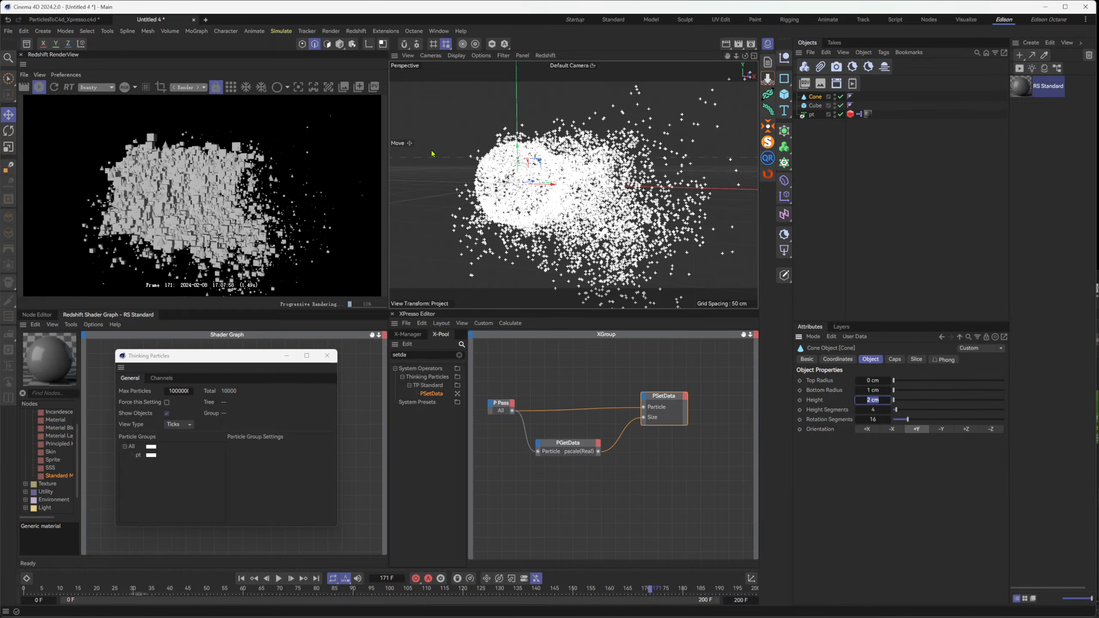
scroll(432, 153, "up", 8)
scroll(557, 181, "down", 5)
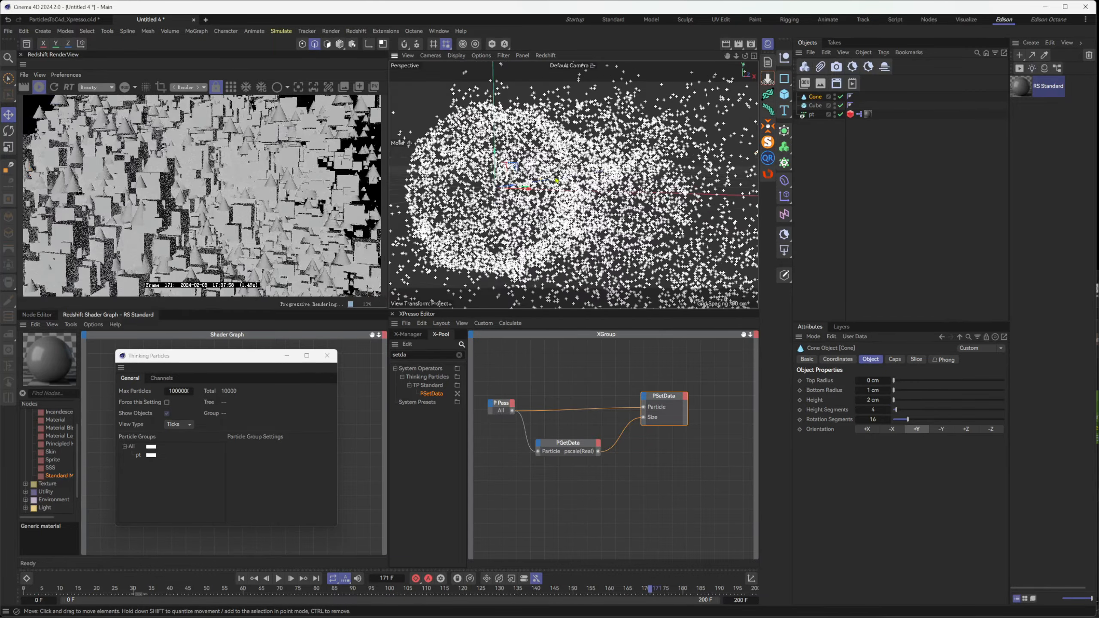
scroll(553, 183, "down", 3)
left_click_drag(552, 183, 554, 195, "alt")
left_click_drag(650, 589, 442, 589)
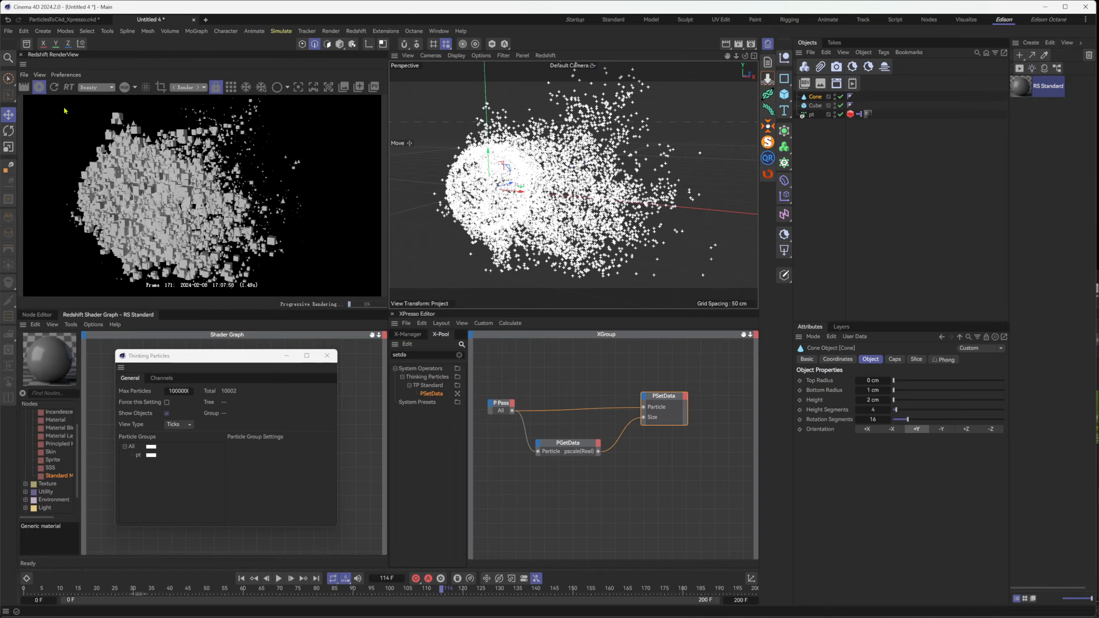
mouse_move(519, 186)
left_mouse_down("alt")
mouse_move(510, 197)
mouse_move(534, 167)
mouse_move(536, 199)
left_mouse_up("alt")
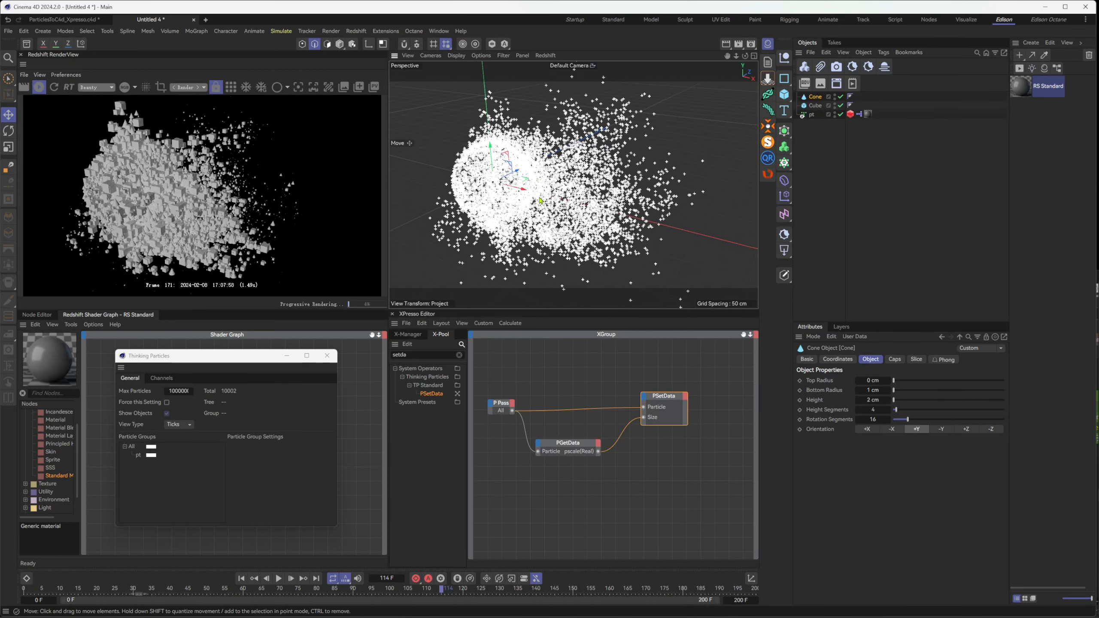
Add an Alignment input port to the PSetData node and move the node farther from PGetData
left_click(842, 115)
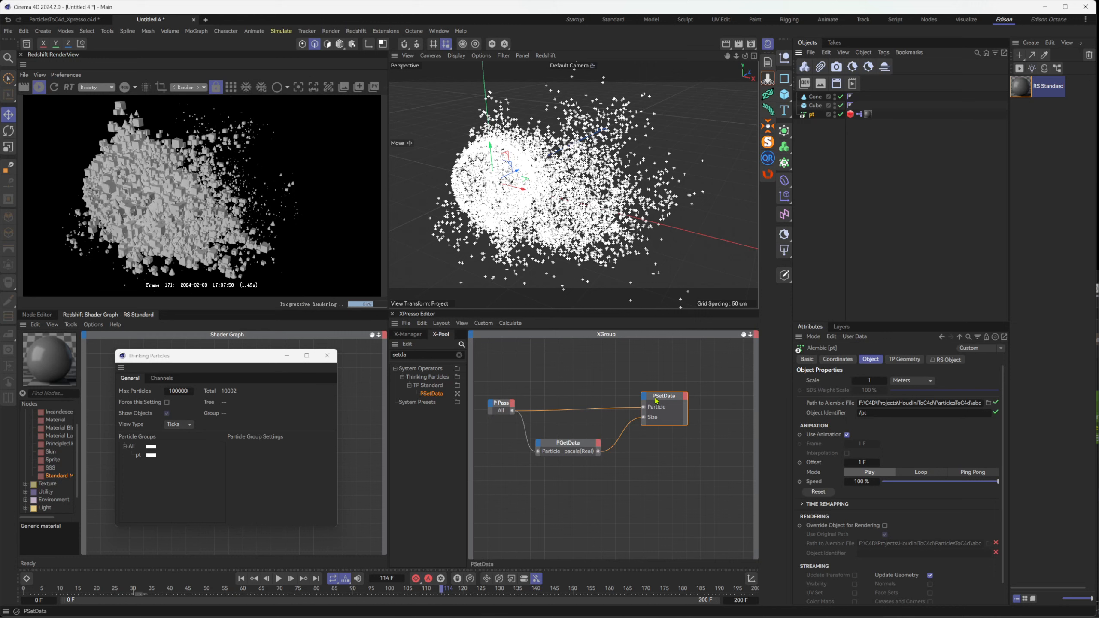
left_click(644, 397)
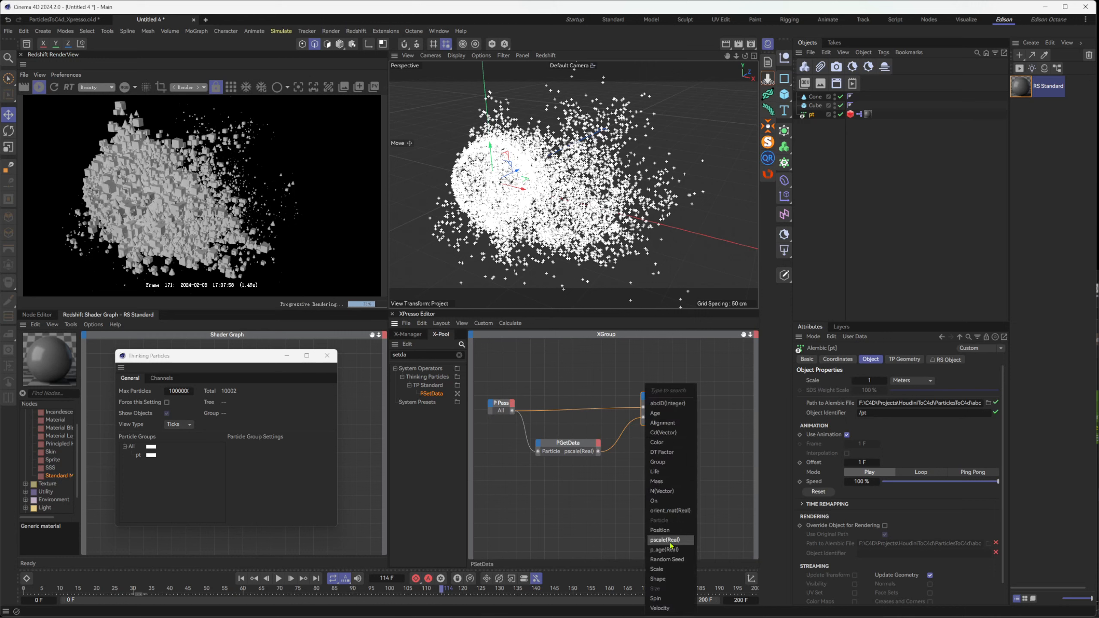
left_click(661, 423)
left_click_drag(647, 425, 681, 428)
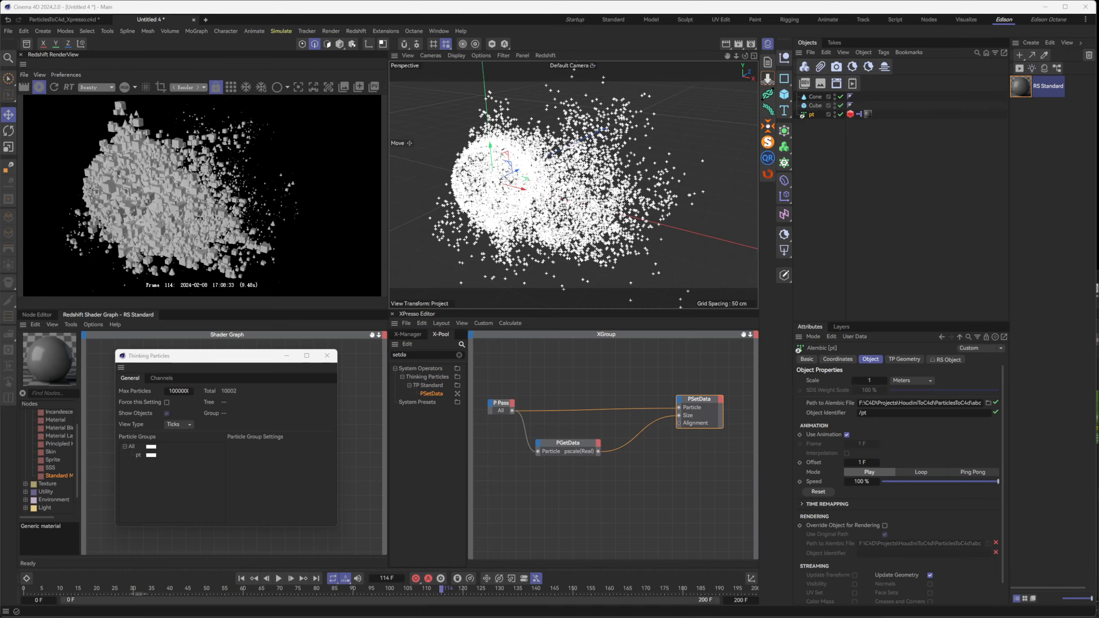
Switch to the Maxon help page in the browser, read the PSetData Alignment description and return to Cinema 4D
key("alt+Tab")
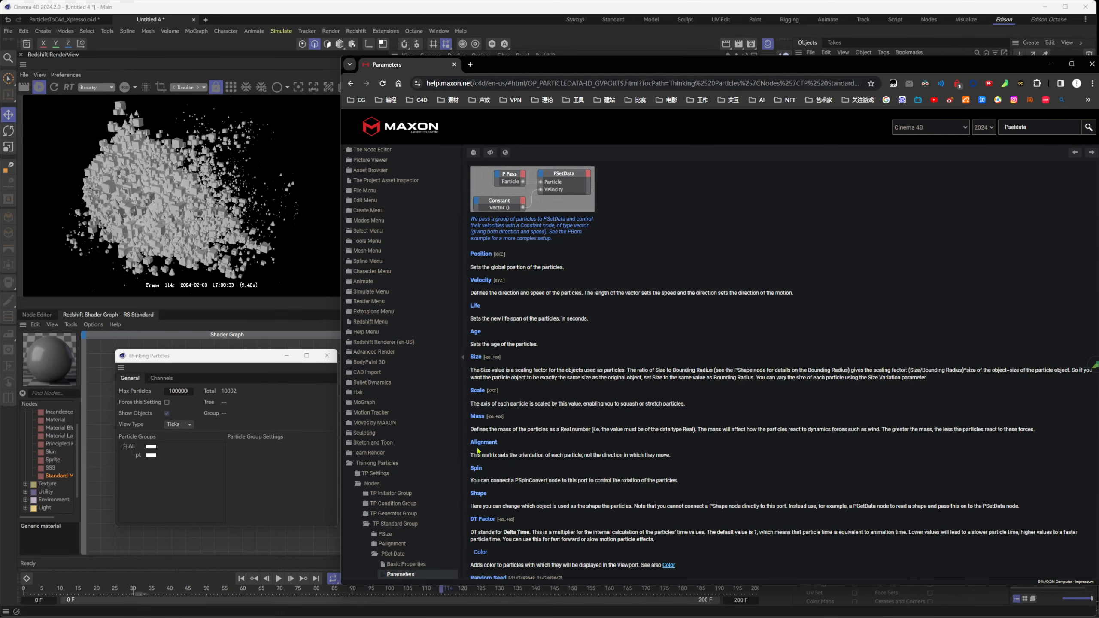
triple_click(553, 451)
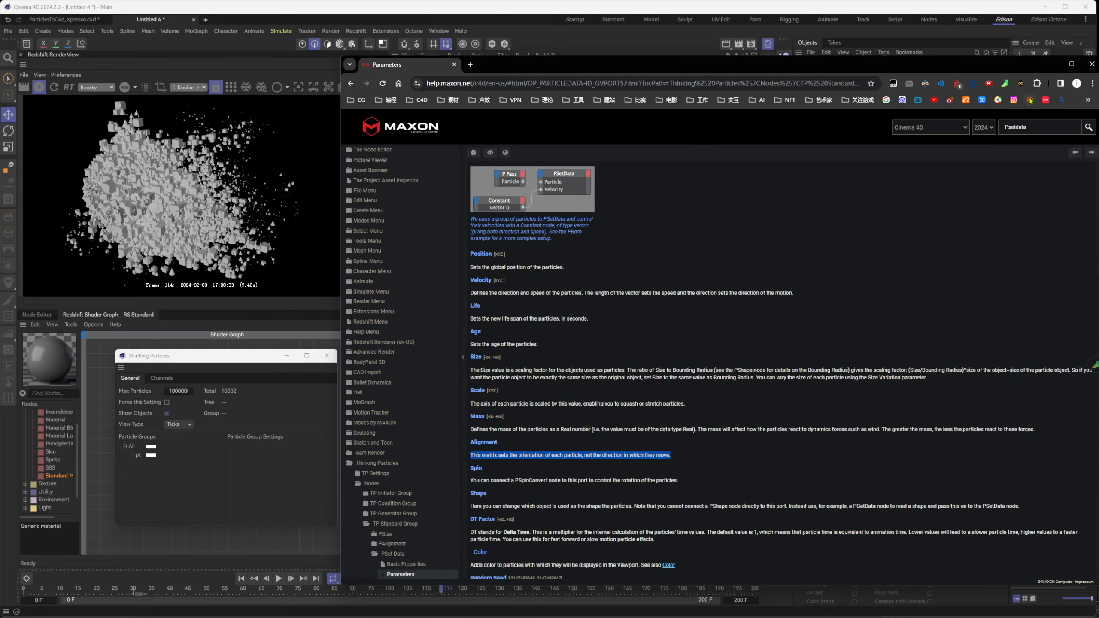
left_click(1051, 64)
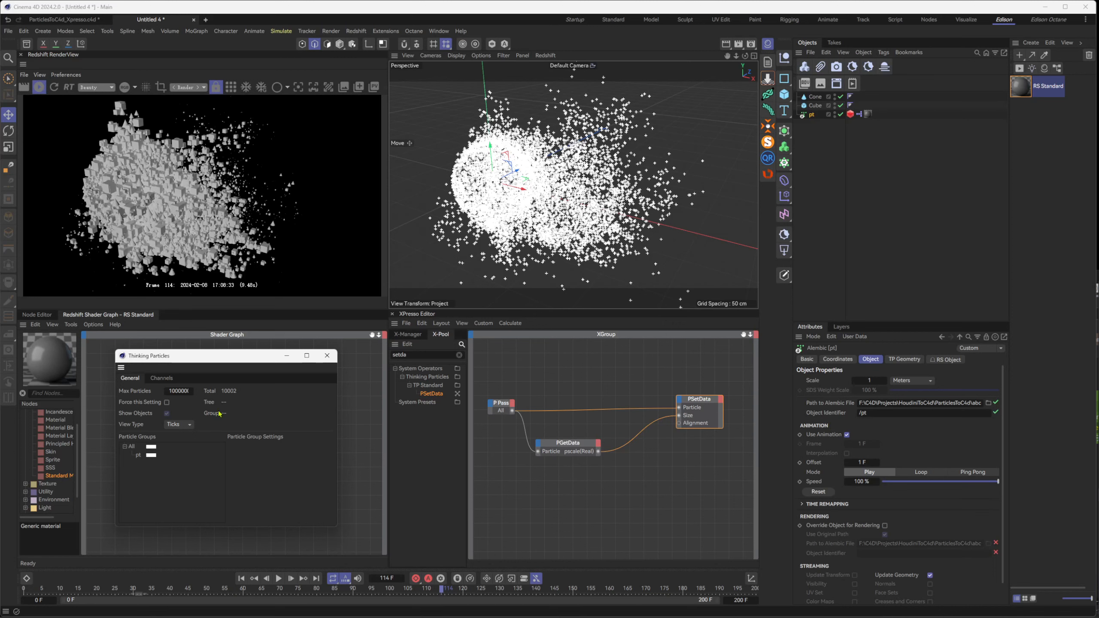
Stop the live render, find Generate Matrix in the X-Pool, add it to the XGroup and connect its NewMatrix output to PSetData's Alignment port
left_click(39, 87)
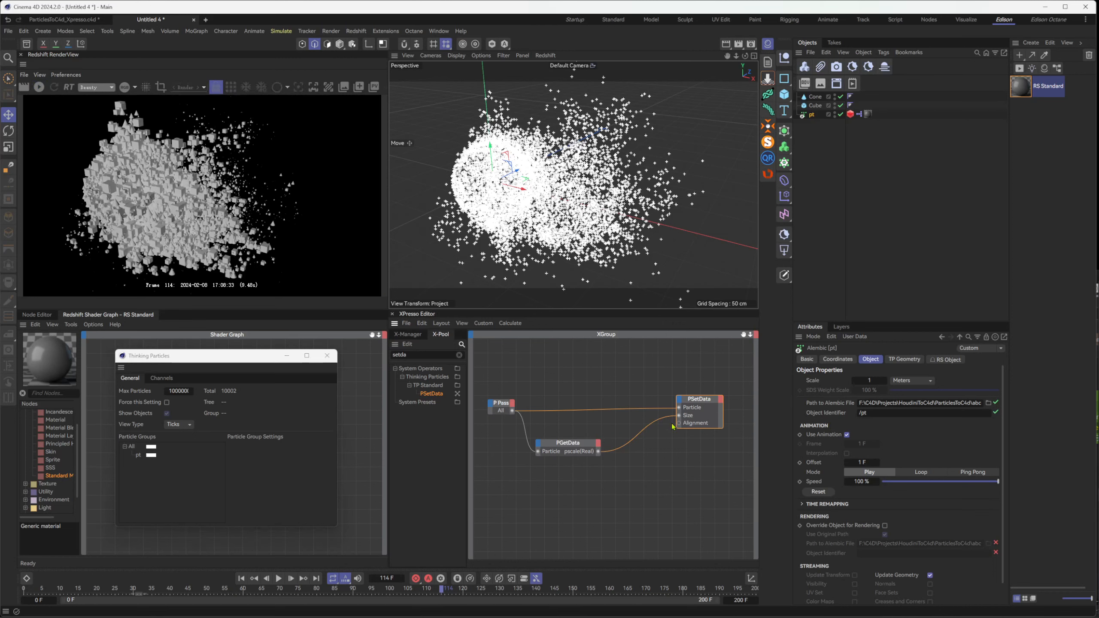
left_click(665, 445)
left_click(425, 355)
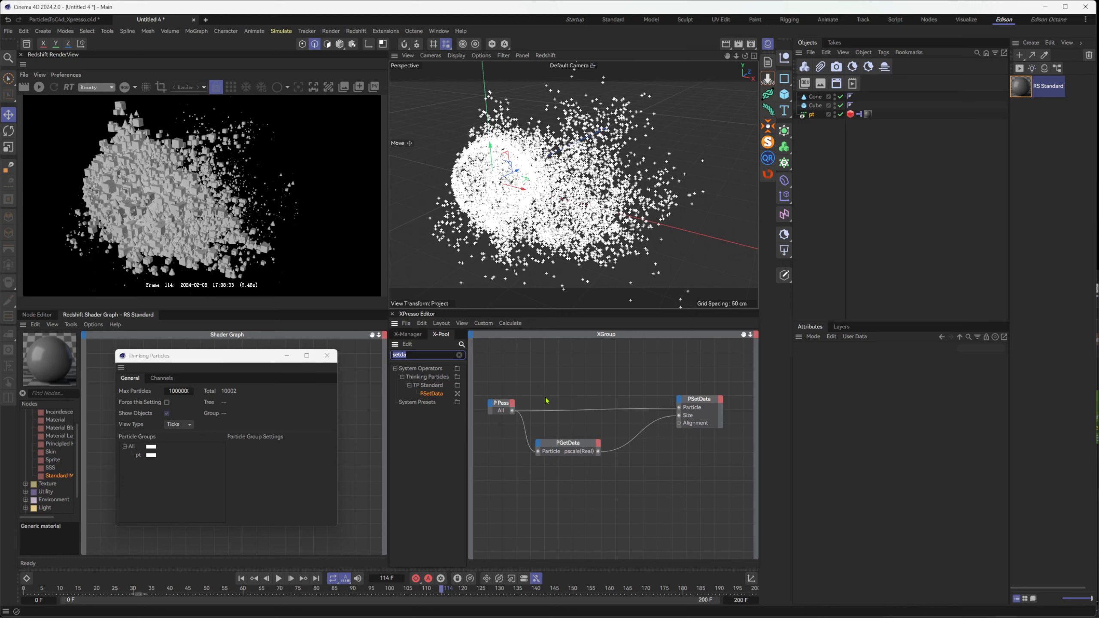
type("matic")
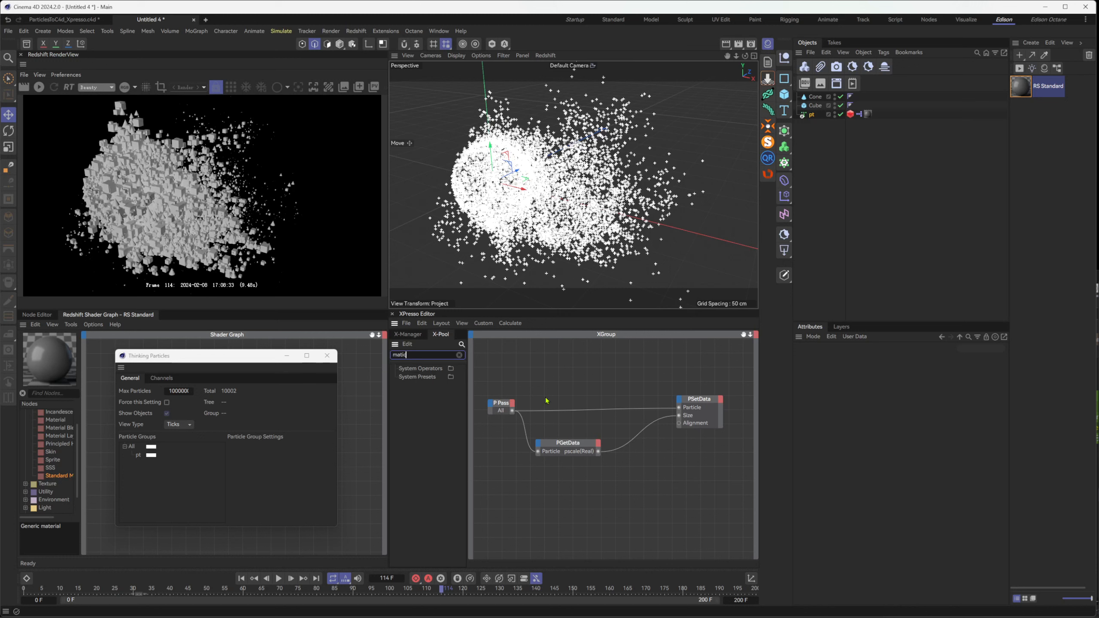
key("BackSpace")
key("BackSpace")
type("i")
key("BackSpace")
type("ri")
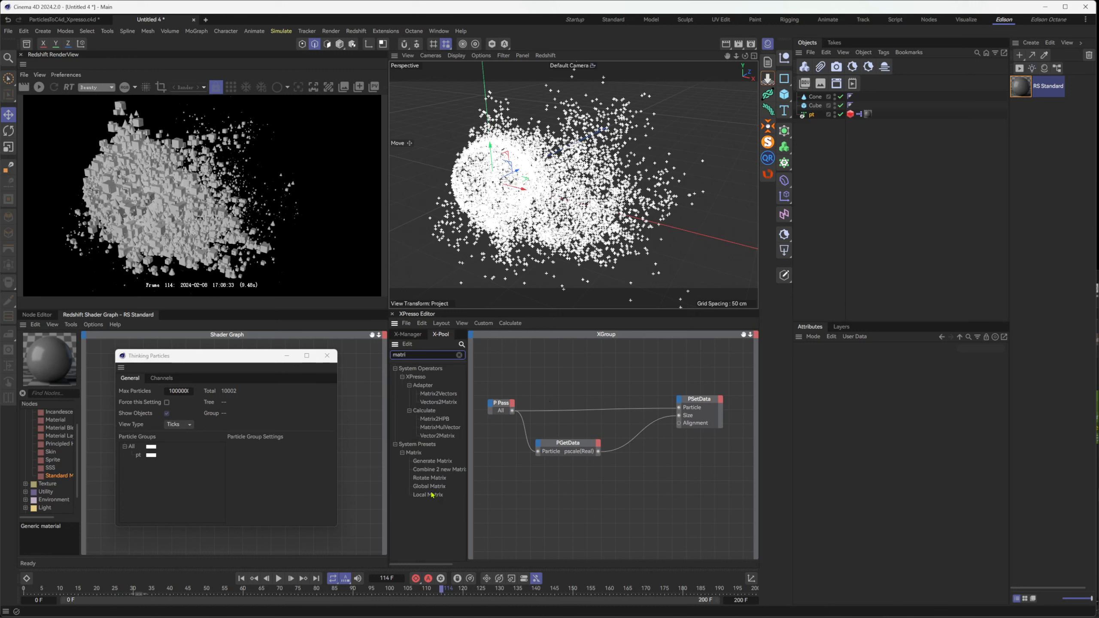
left_click_drag(442, 464, 679, 423)
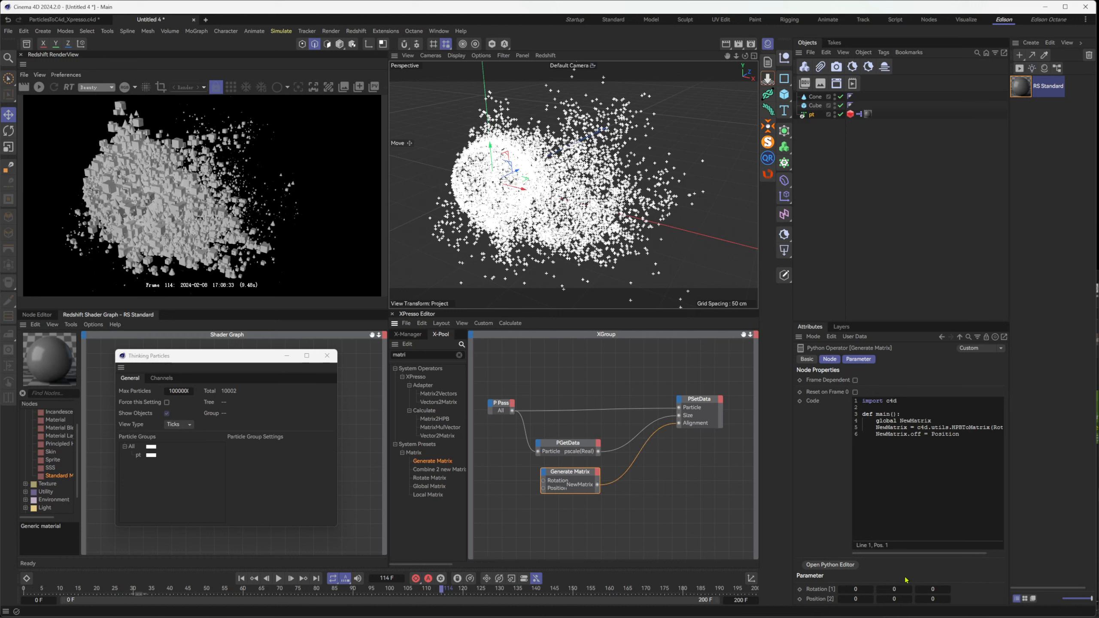
Set Generate Matrix's second and third rotation values to 1292 and 527, start the live render and scrub to frame 121
left_click_drag(896, 595, 939, 592)
left_click(39, 87)
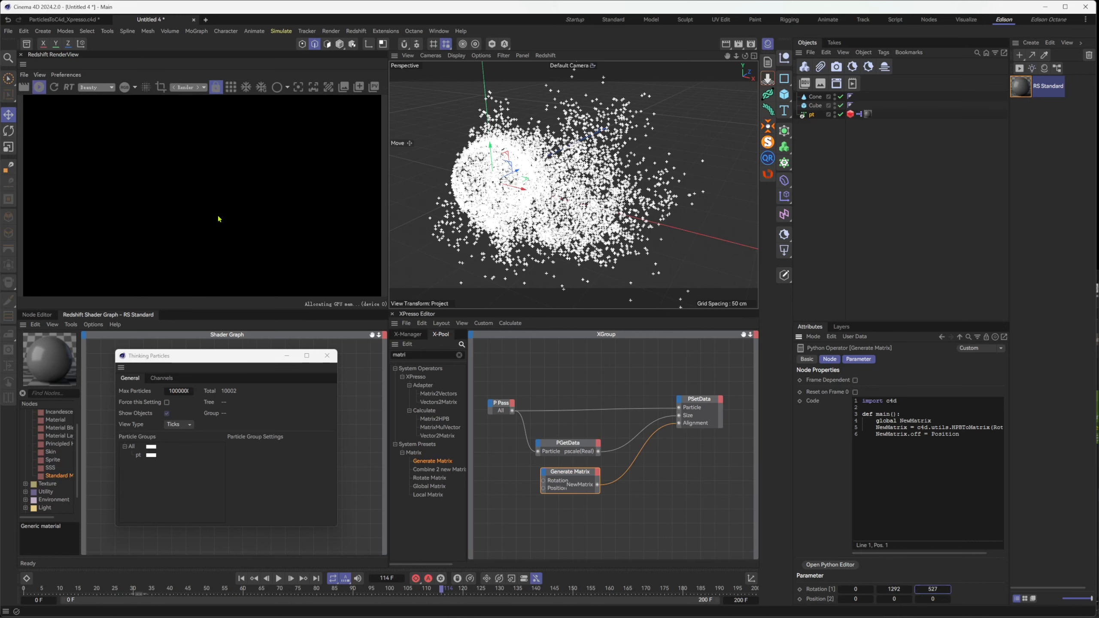
left_click_drag(442, 591, 467, 591)
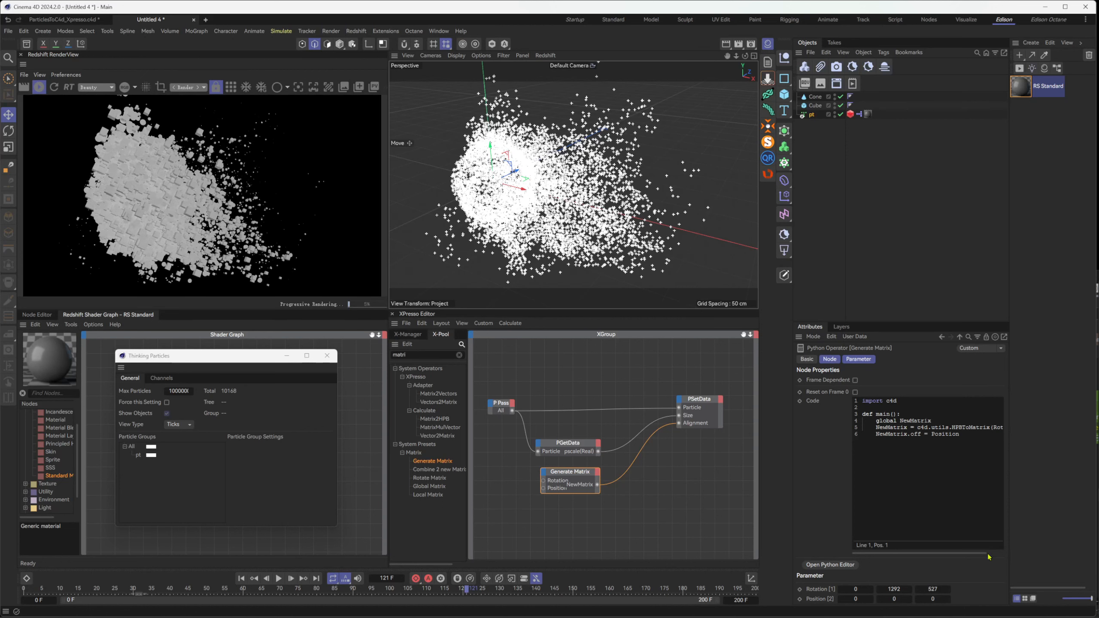
Set Generate Matrix's second rotation value to 2, restart the live render and scrub to frame 127
left_click(893, 589)
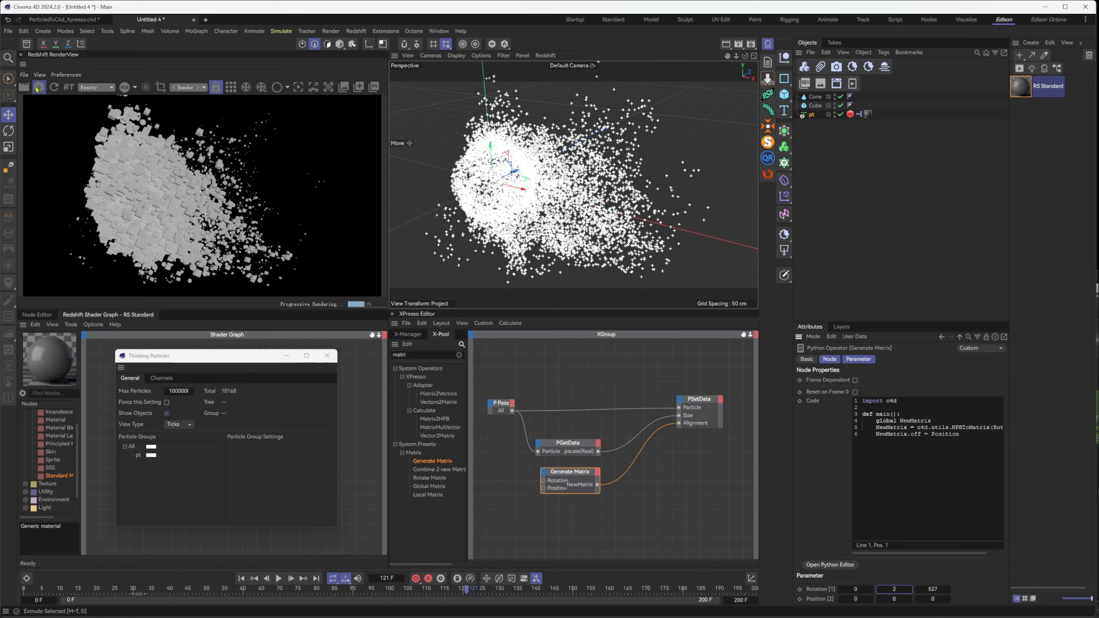
left_click(39, 87)
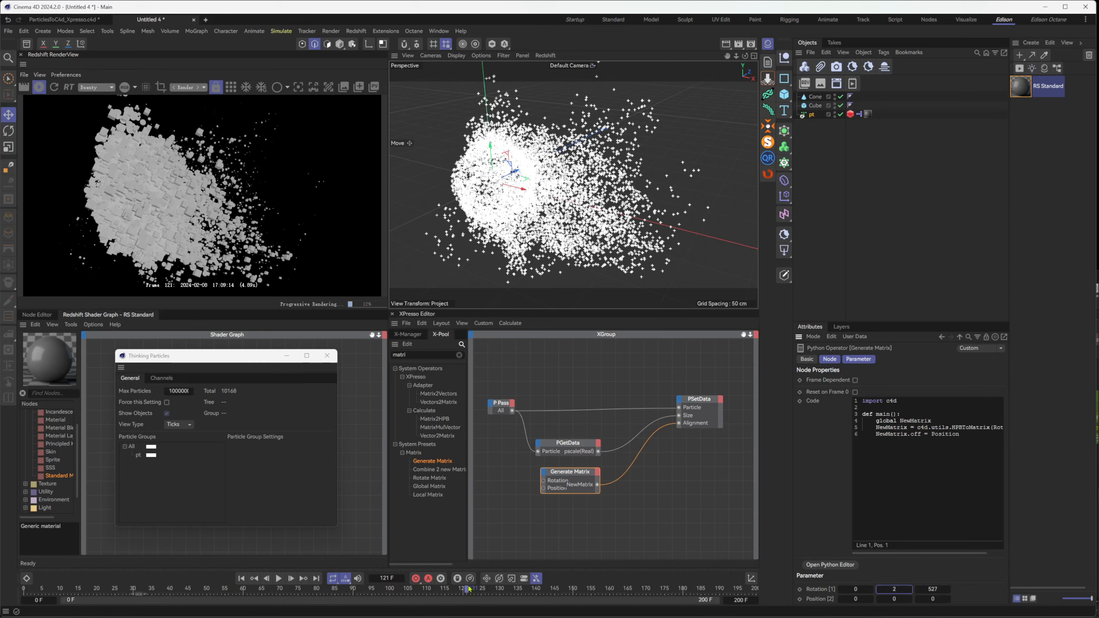
left_click_drag(468, 589, 489, 589)
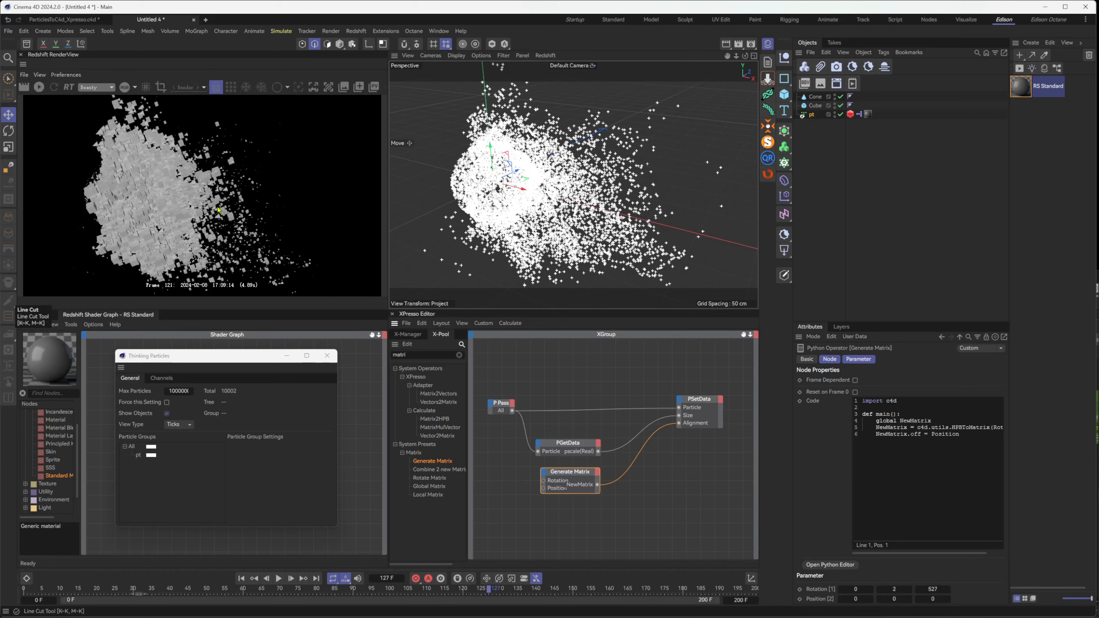
Switch to Houdini and inspect the attribrandomize1 and N_to_Cd nodes to see how N is written to Cd
left_click(598, 443)
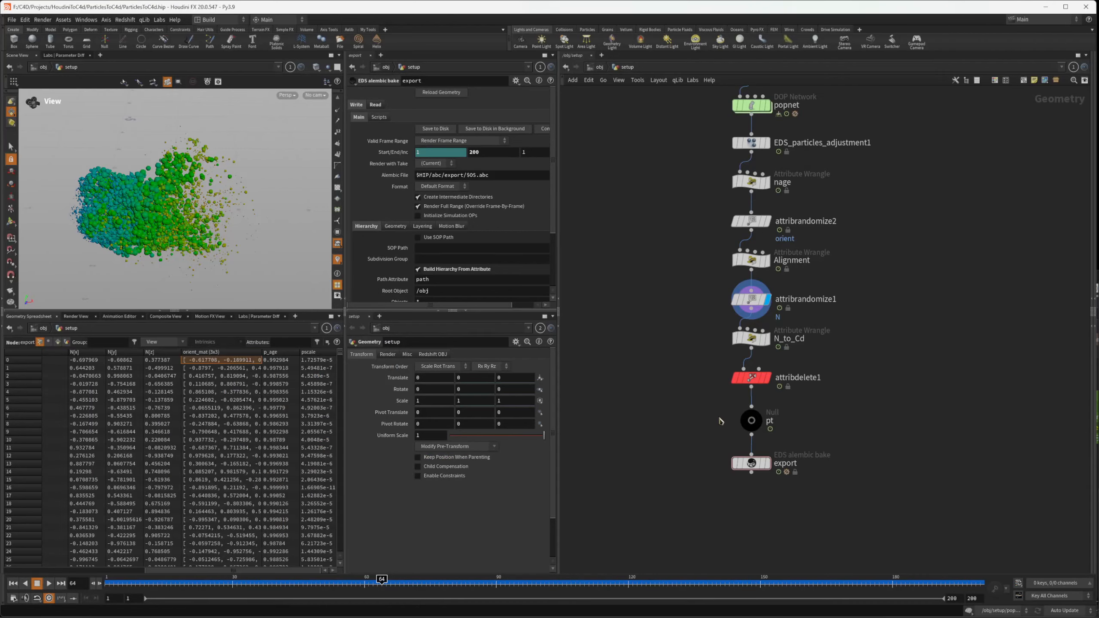
left_click(751, 299)
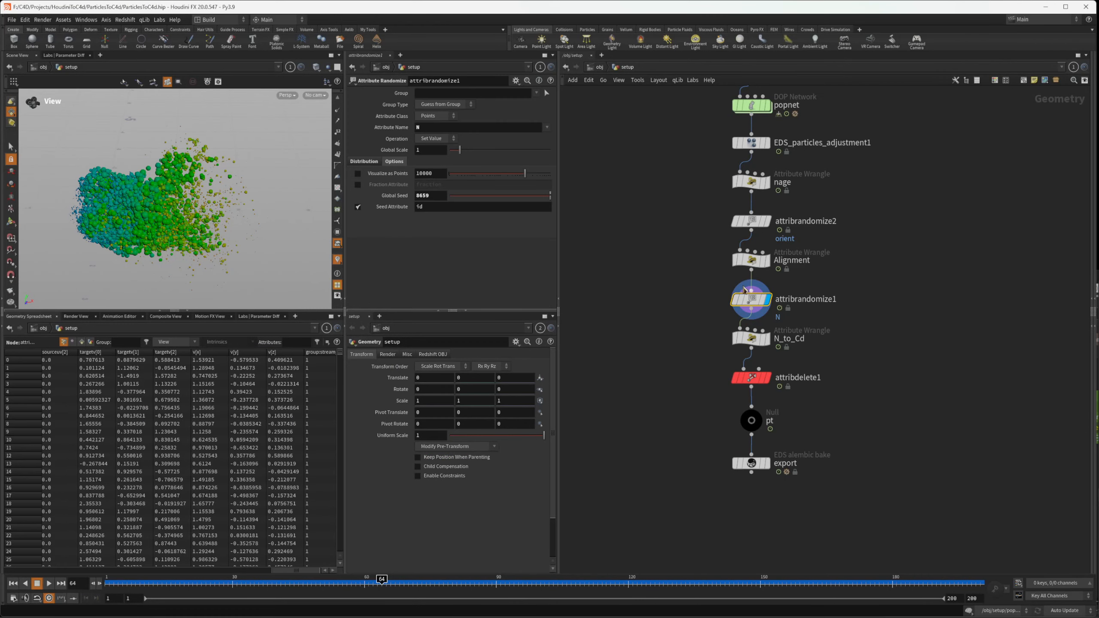
left_click(751, 339)
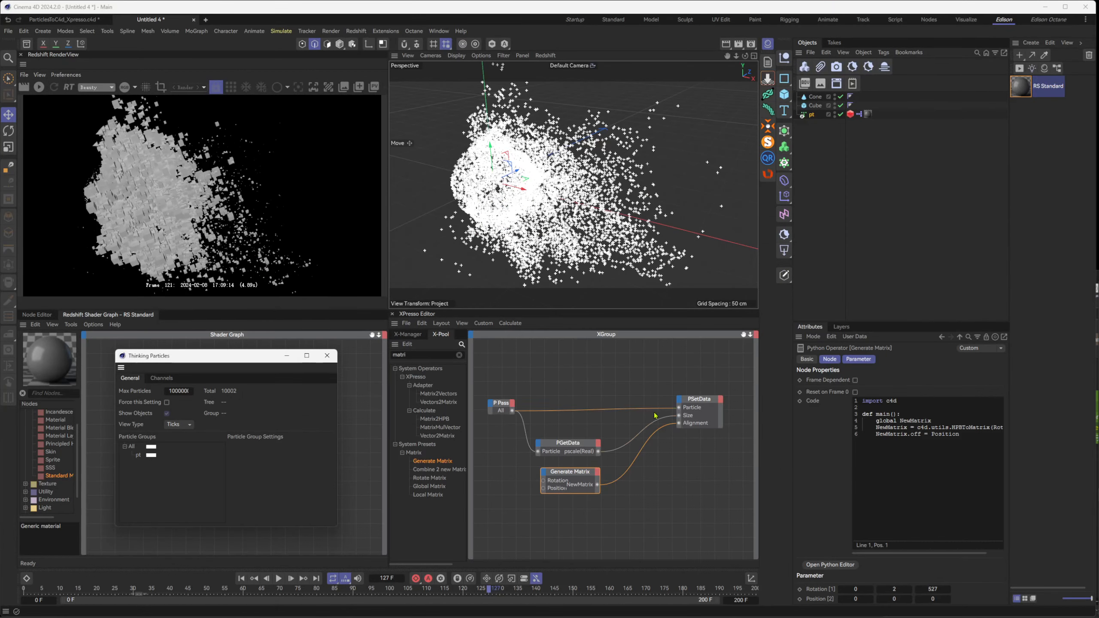
Add an N(Vector) output port to PGetData and delete the Generate Matrix node
left_click_drag(578, 473, 582, 515)
left_click(598, 443)
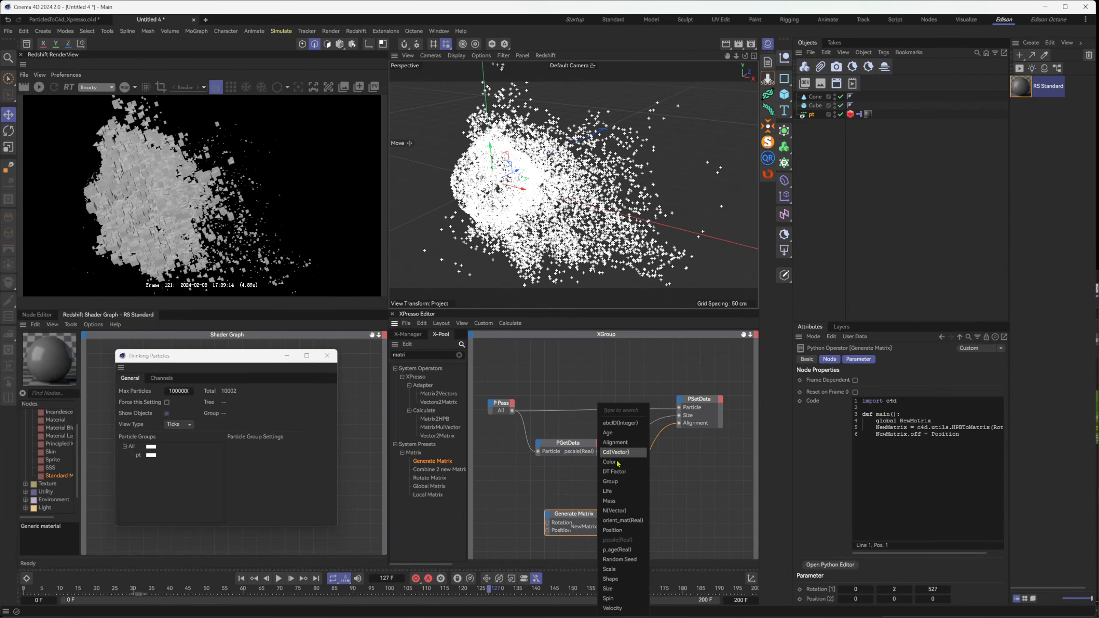
left_click(637, 512)
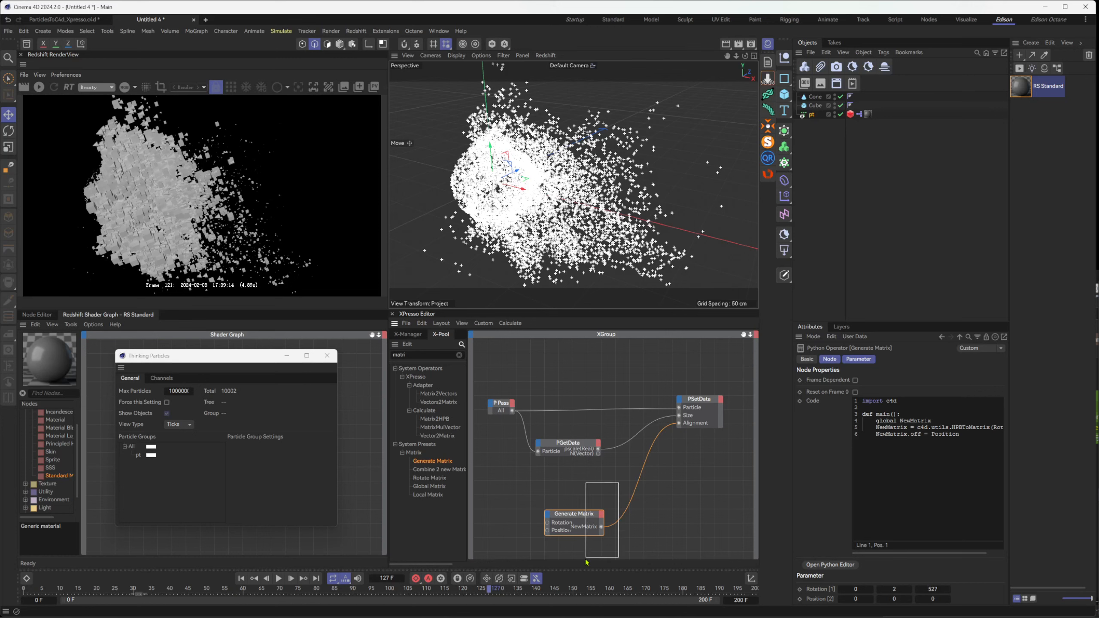
key("Delete")
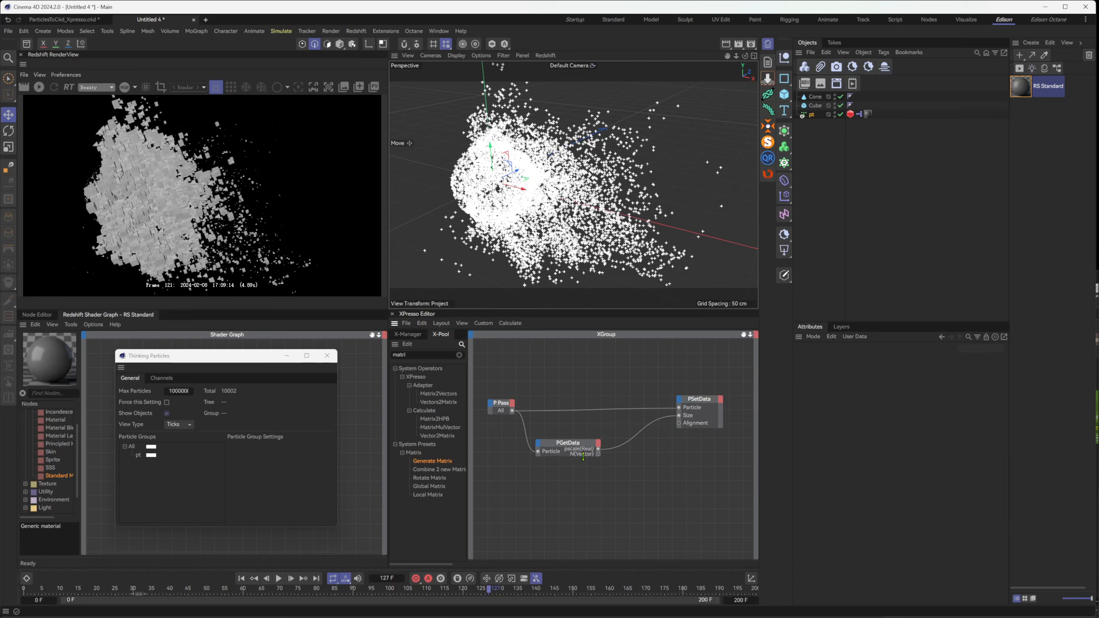
Add a Vector2Matrix node to the XGroup and connect PGetData's N(Vector) through it to PSetData's Alignment port
left_click(584, 453)
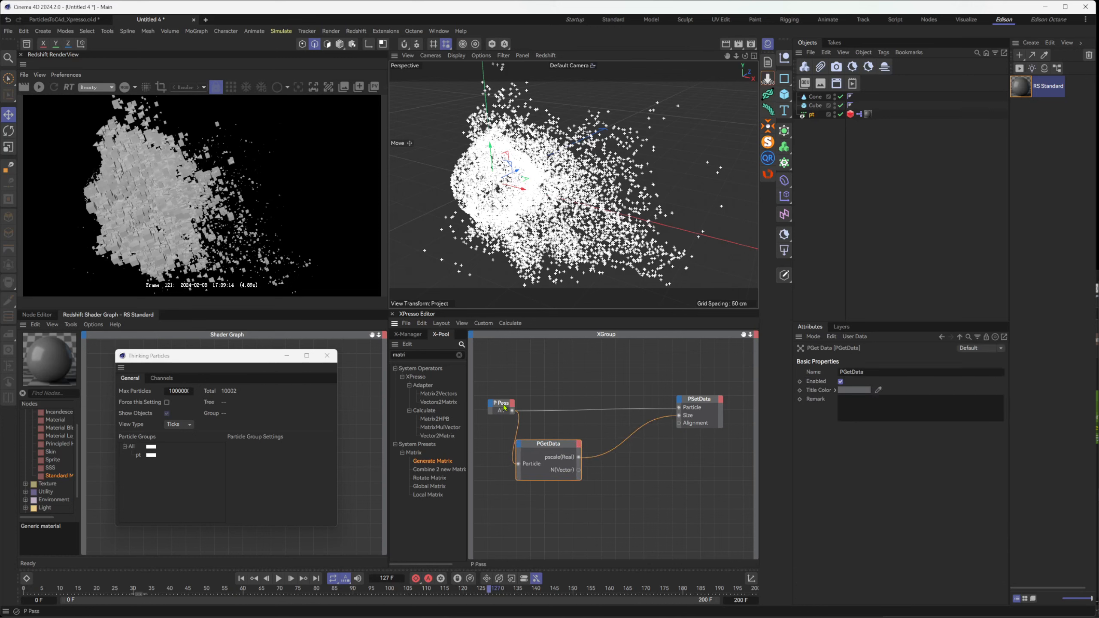
left_click_drag(501, 403, 495, 404)
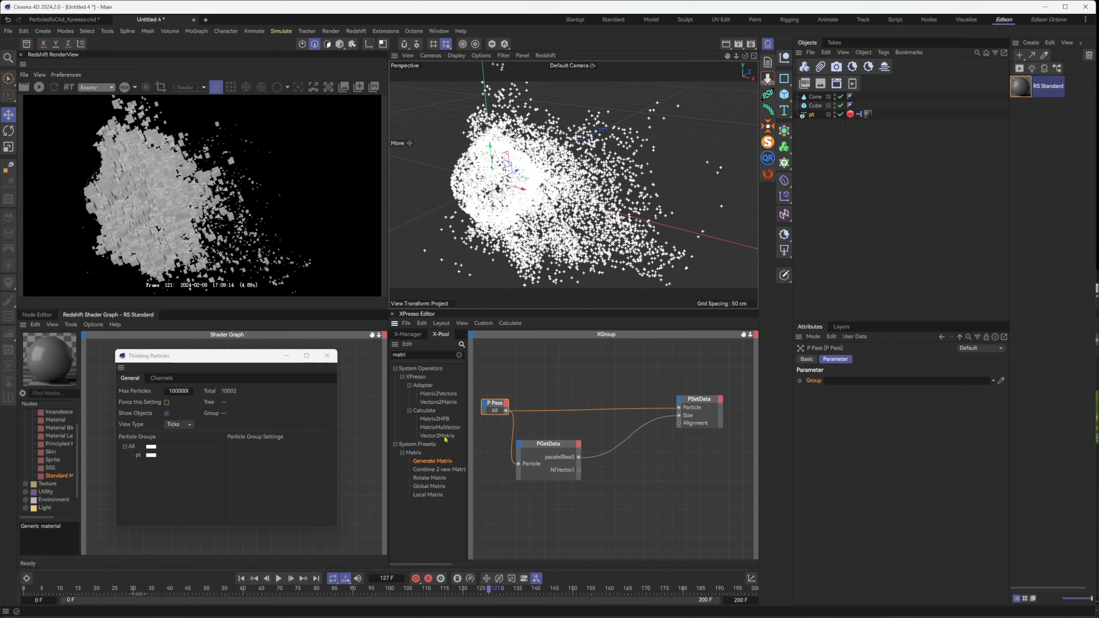
left_click_drag(442, 440, 622, 479)
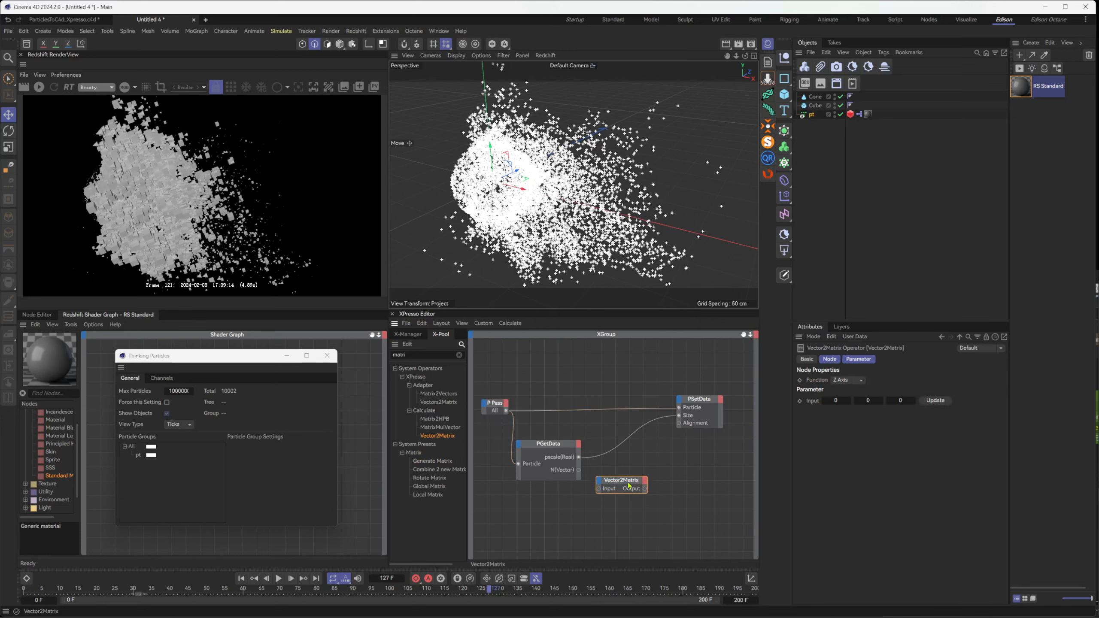
left_click(579, 472)
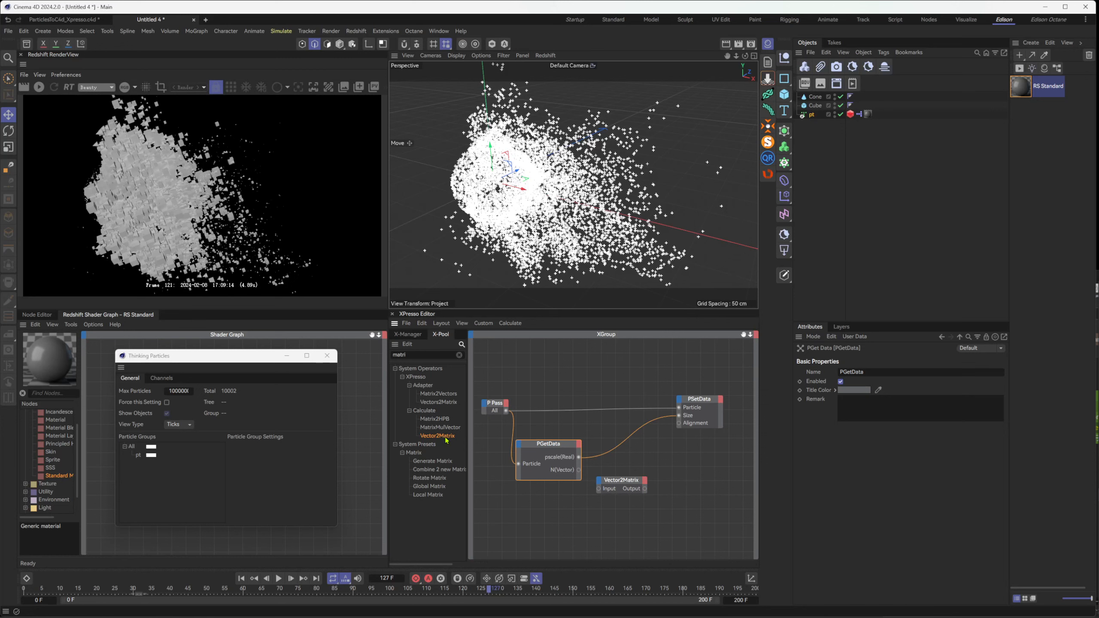
left_click(623, 479)
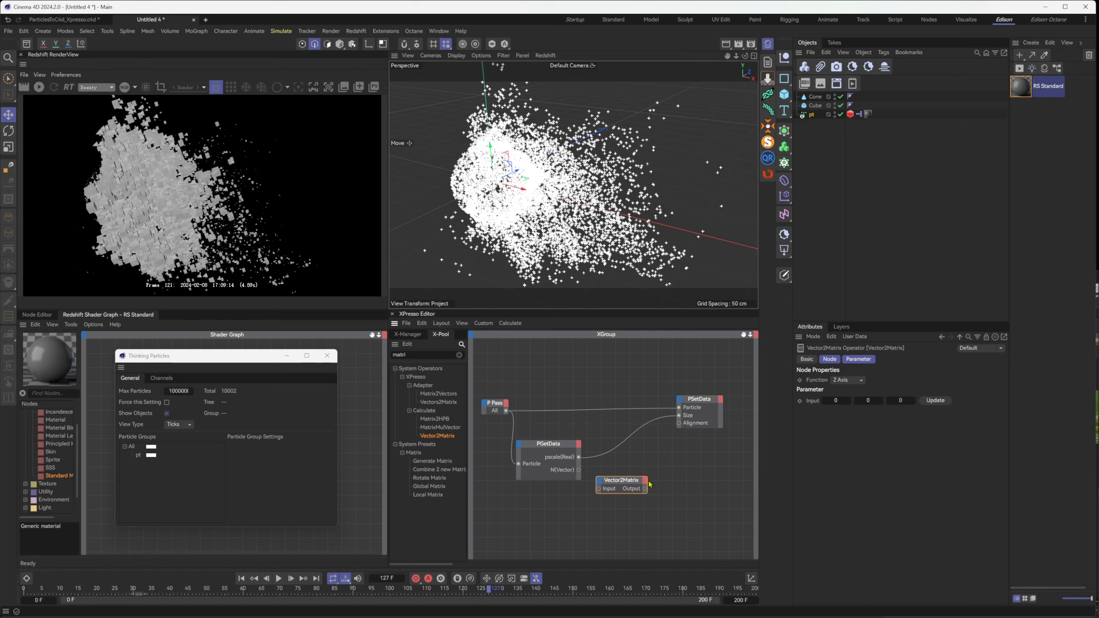
left_click_drag(645, 488, 698, 443)
left_click_drag(599, 493, 679, 423)
Start the live render and scrub to frame 142 to check the cubes' orientation from a slightly shifted view
left_click(39, 87)
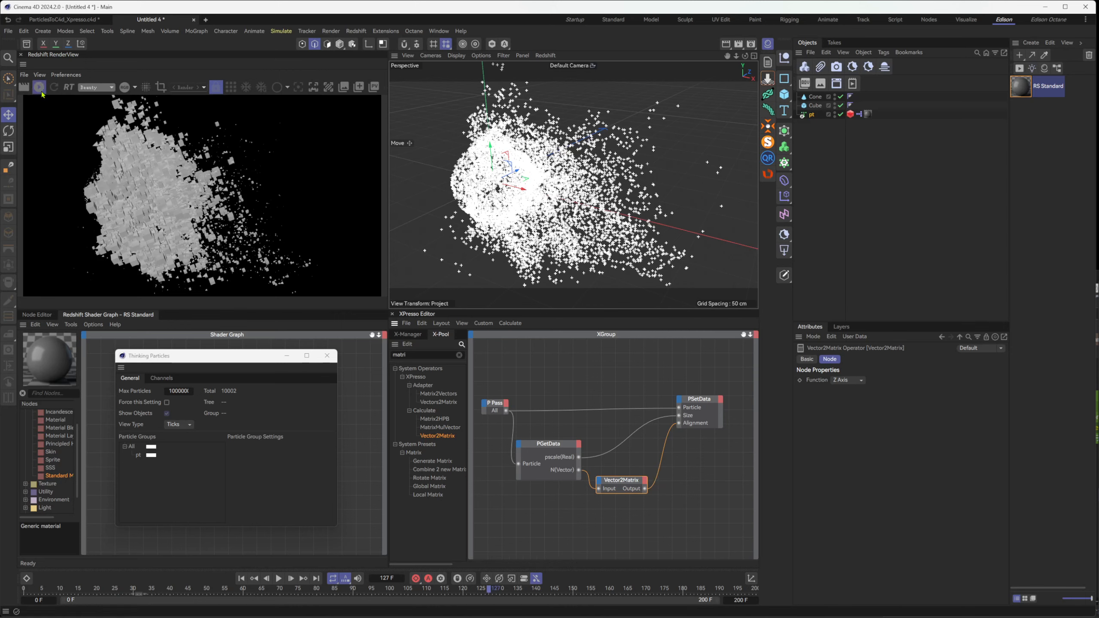
left_click_drag(481, 595, 526, 589)
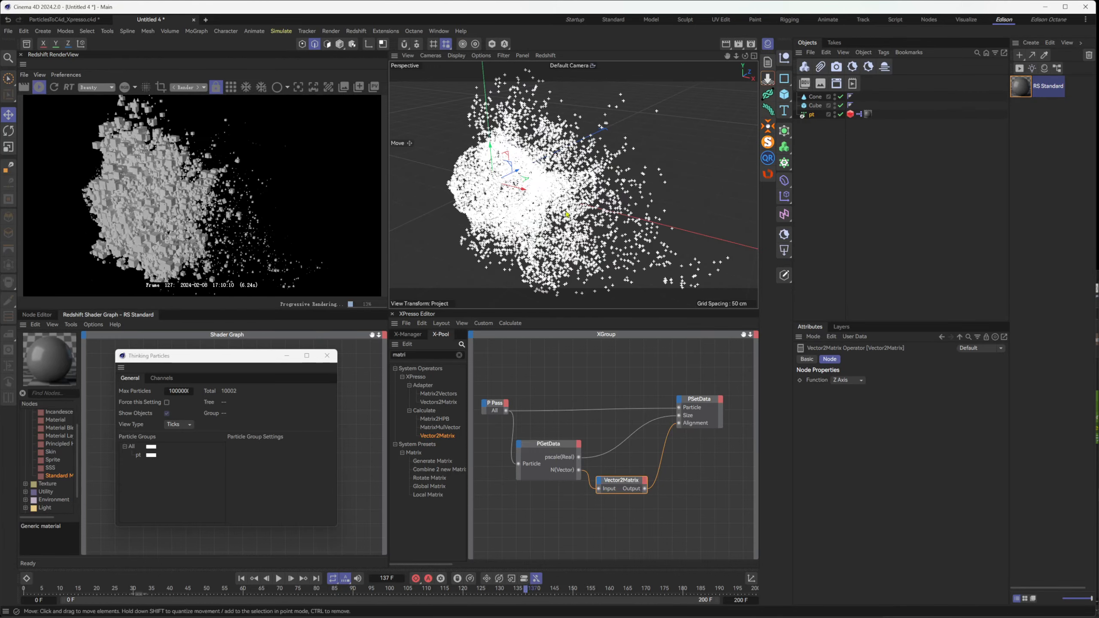
mouse_move(573, 185)
left_mouse_down("alt")
mouse_move(645, 186)
mouse_move(558, 182)
left_mouse_up("alt")
left_click_drag(501, 593, 544, 589)
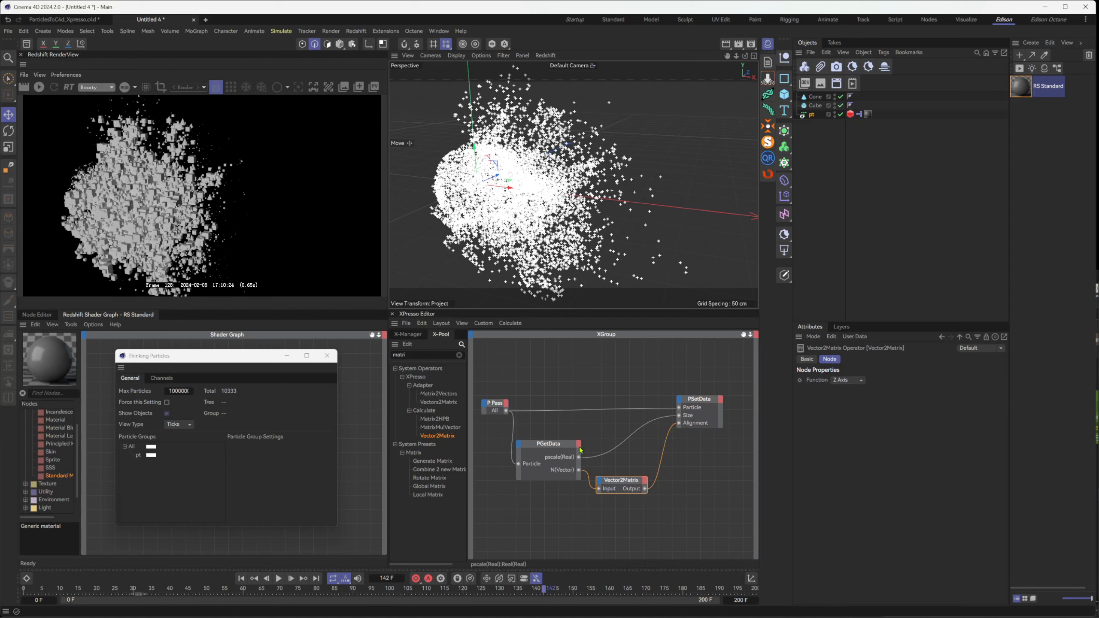
Spread out the Vector2Matrix, PGetData and P Pass nodes to make room between them
left_click_drag(631, 482, 646, 494)
left_click_drag(562, 446, 562, 432)
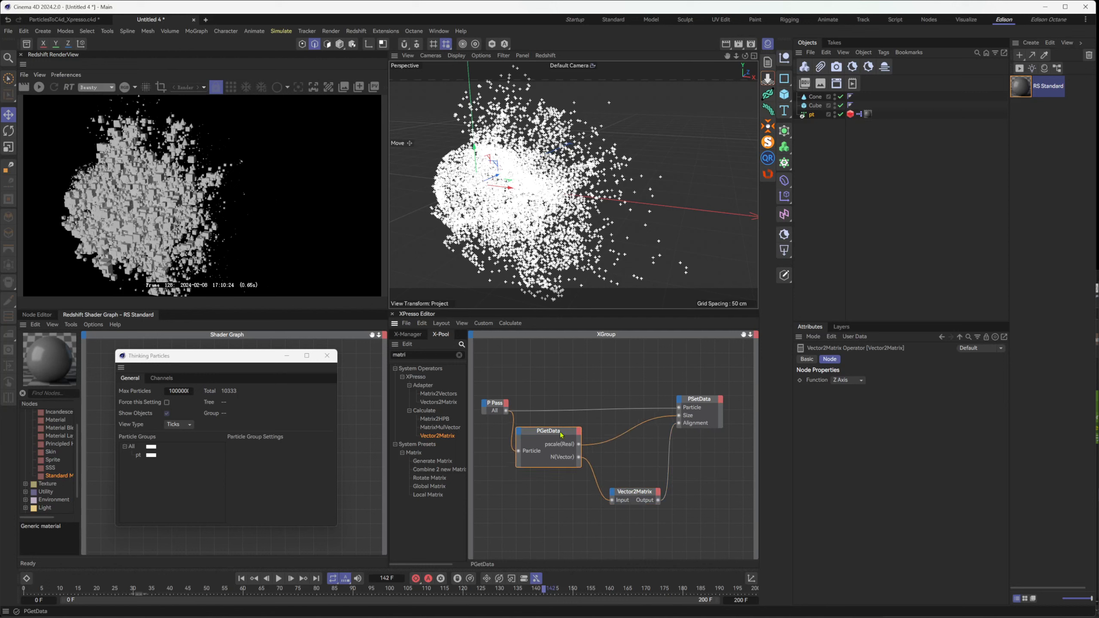
left_click_drag(498, 404, 479, 395)
left_click(552, 432)
left_click_drag(554, 435, 531, 433)
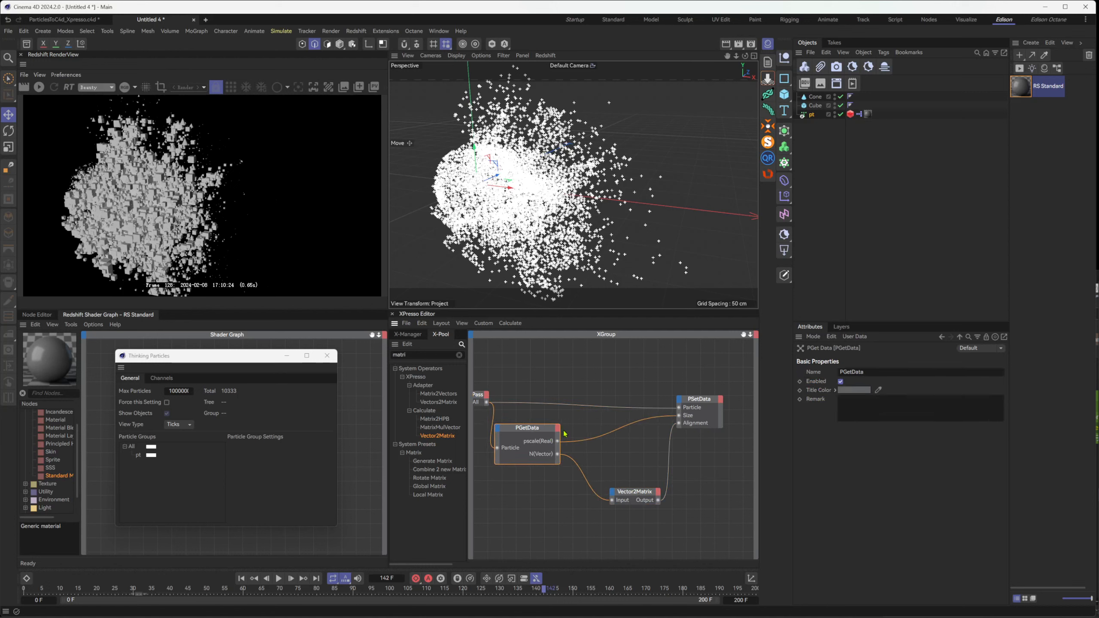
Add a Cd(Vector) output port to PGetData and connect it to Vector2Matrix's Input in place of N(Vector)
left_click(556, 428)
left_click(581, 455)
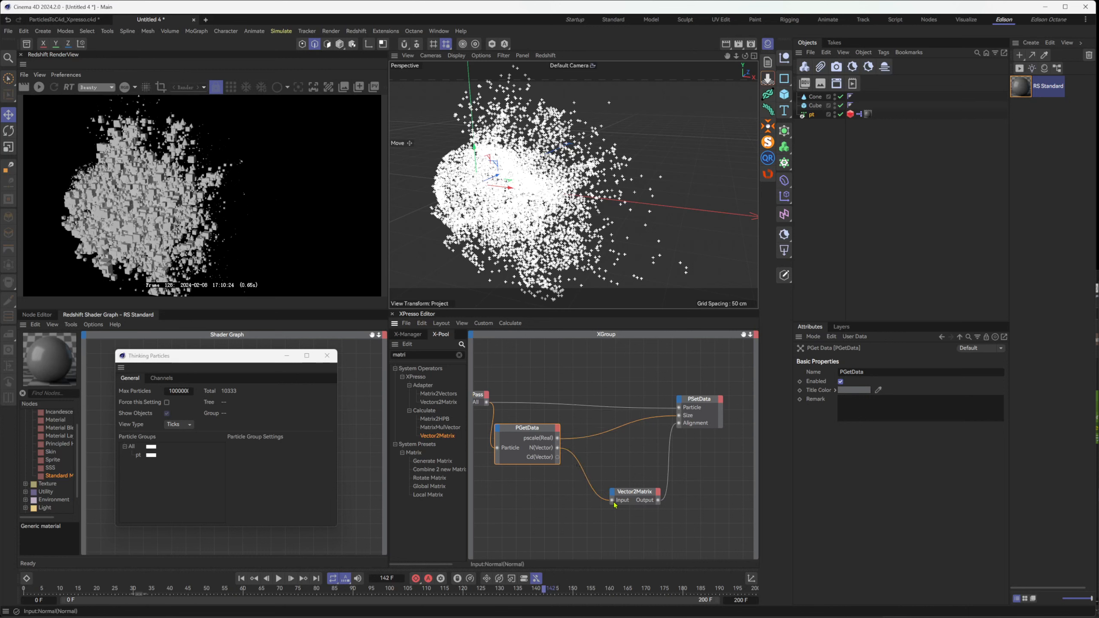
left_click_drag(560, 460, 557, 457)
left_click(625, 491)
left_click_drag(620, 491, 599, 469)
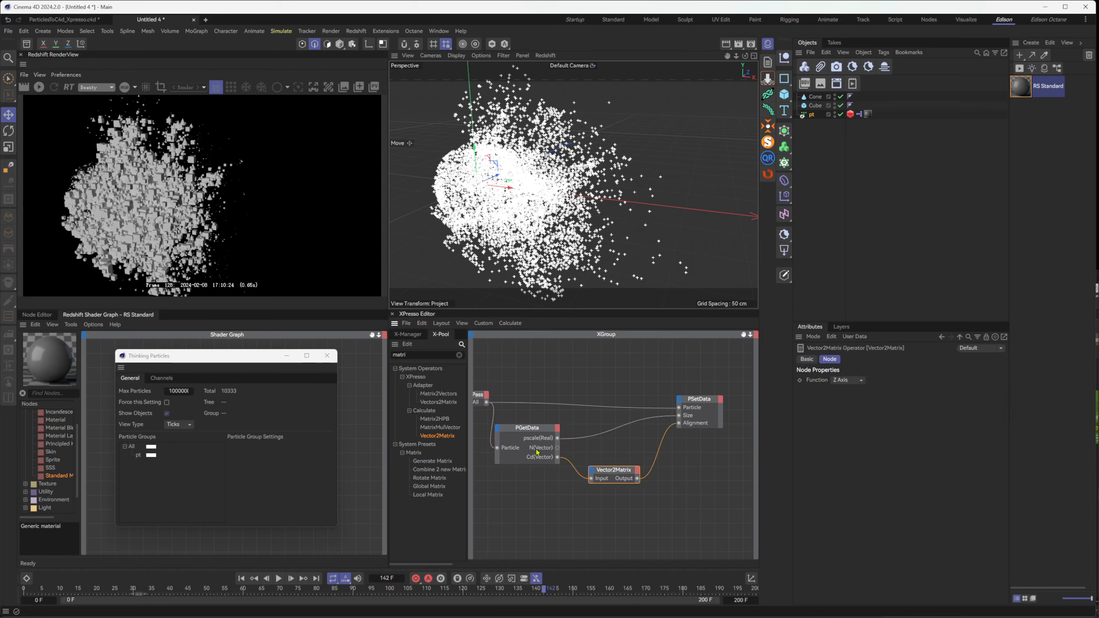
left_click_drag(614, 471, 604, 478)
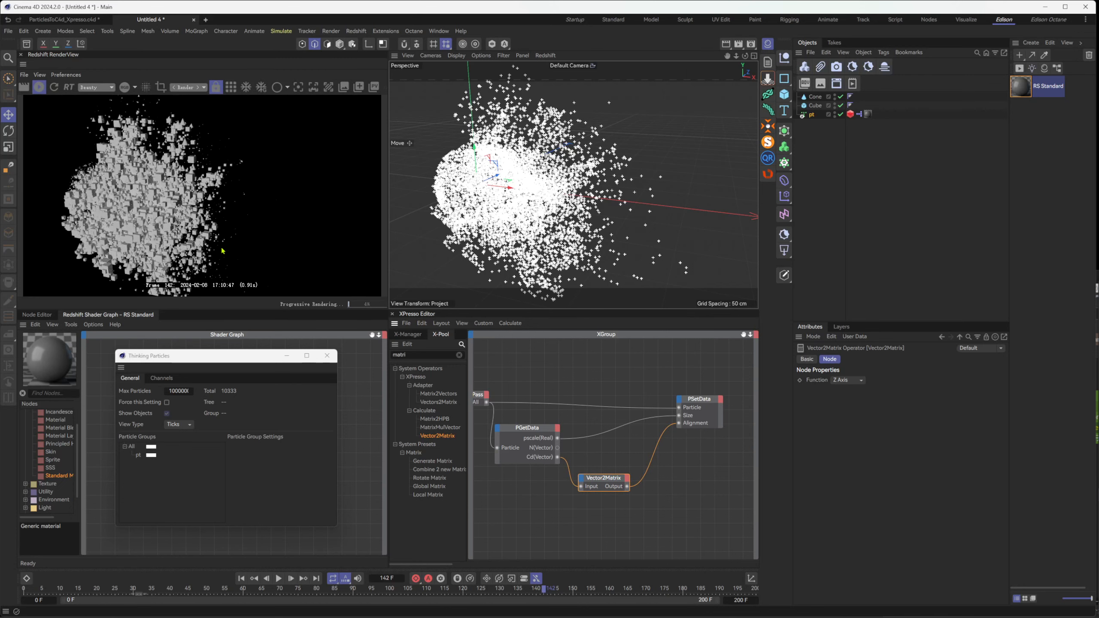
Scrub through frames 106 and 185 to frame 121 and check the cubes' orientation in the live render
left_click(450, 590)
left_click_drag(449, 590, 410, 594)
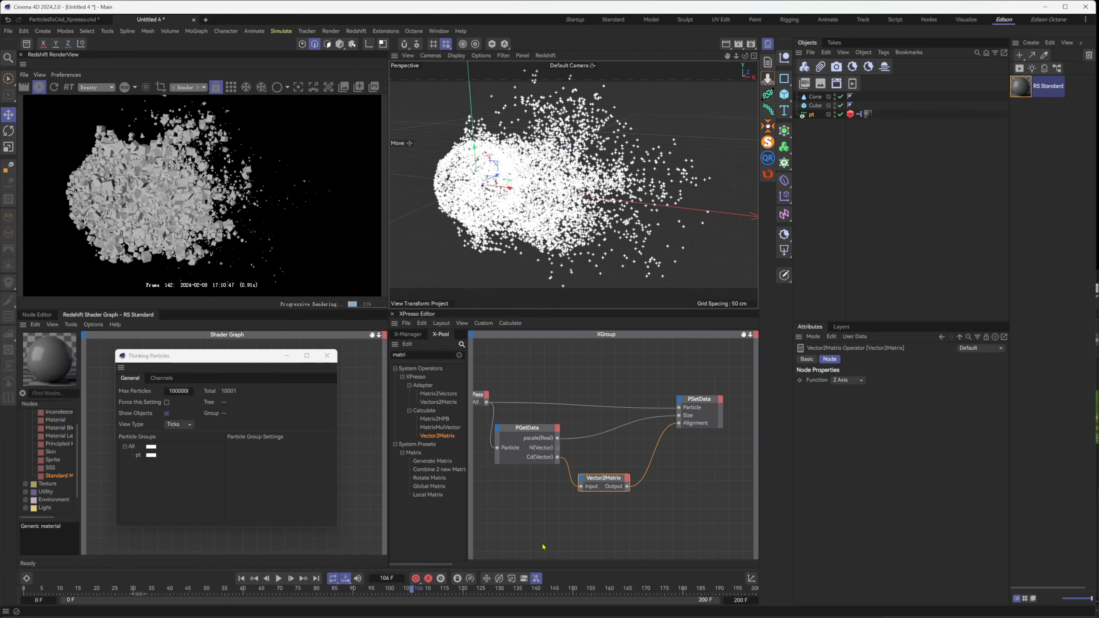
left_click_drag(414, 592, 701, 605)
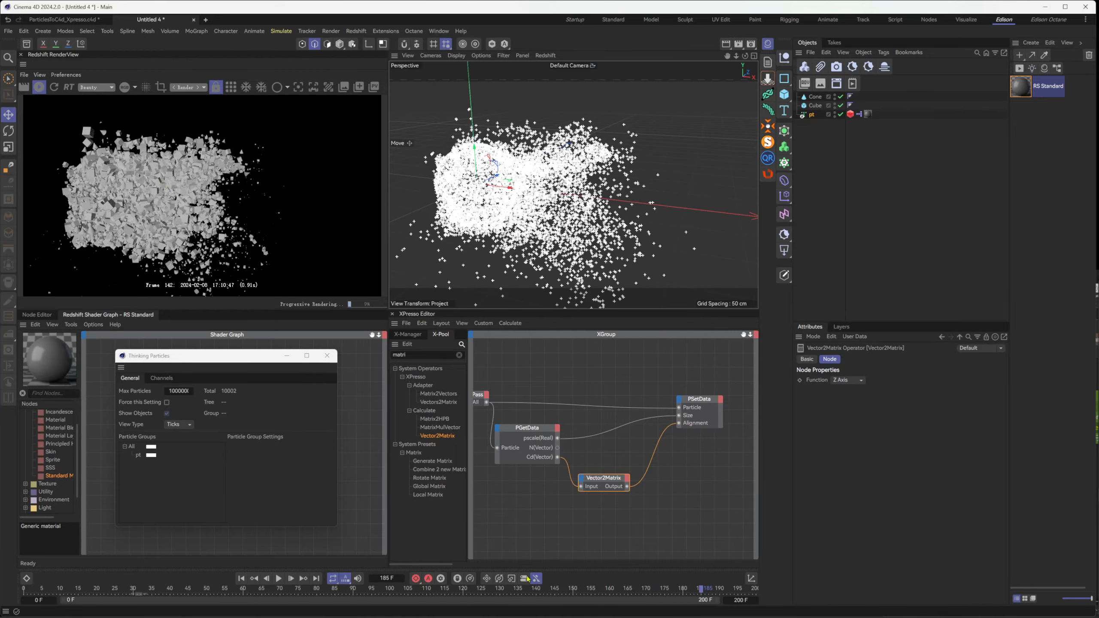
left_click_drag(443, 590, 466, 590)
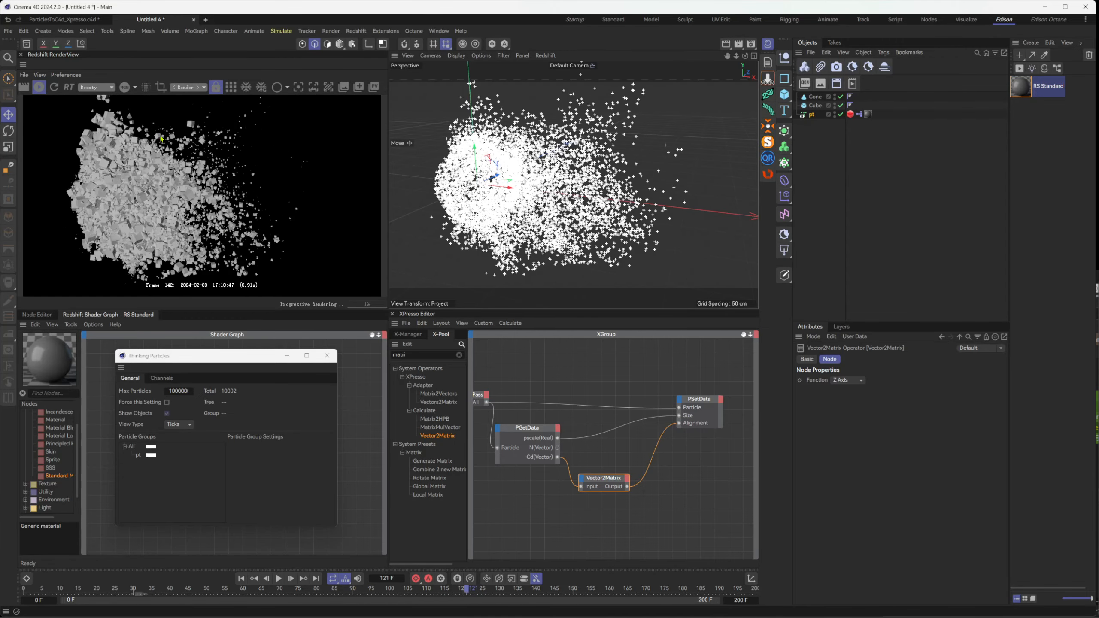
Delete PGetData's unused N(Vector) port, reposition P Pass and close the Thinking Particles settings window
right_click(558, 450)
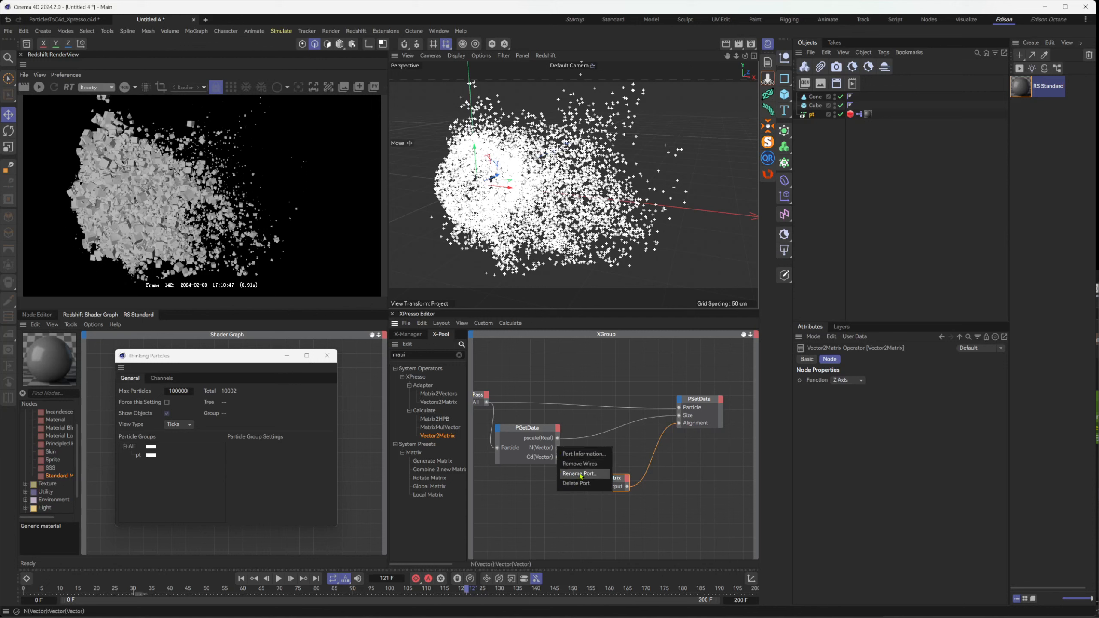
left_click(575, 484)
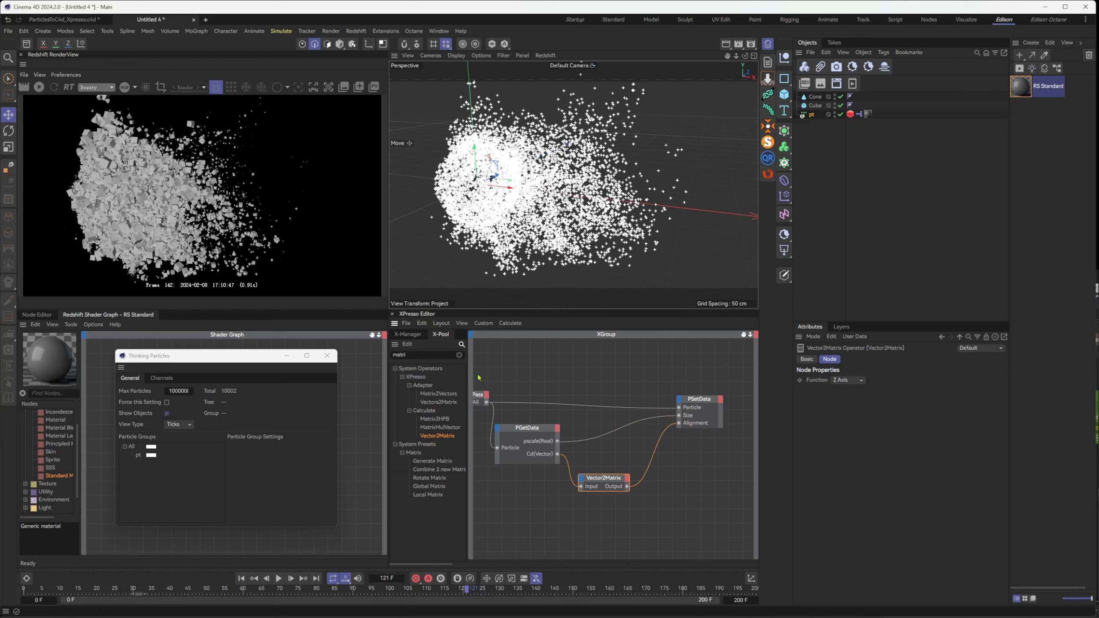
middle_click_drag(527, 388, 571, 385)
left_click_drag(517, 393, 501, 392)
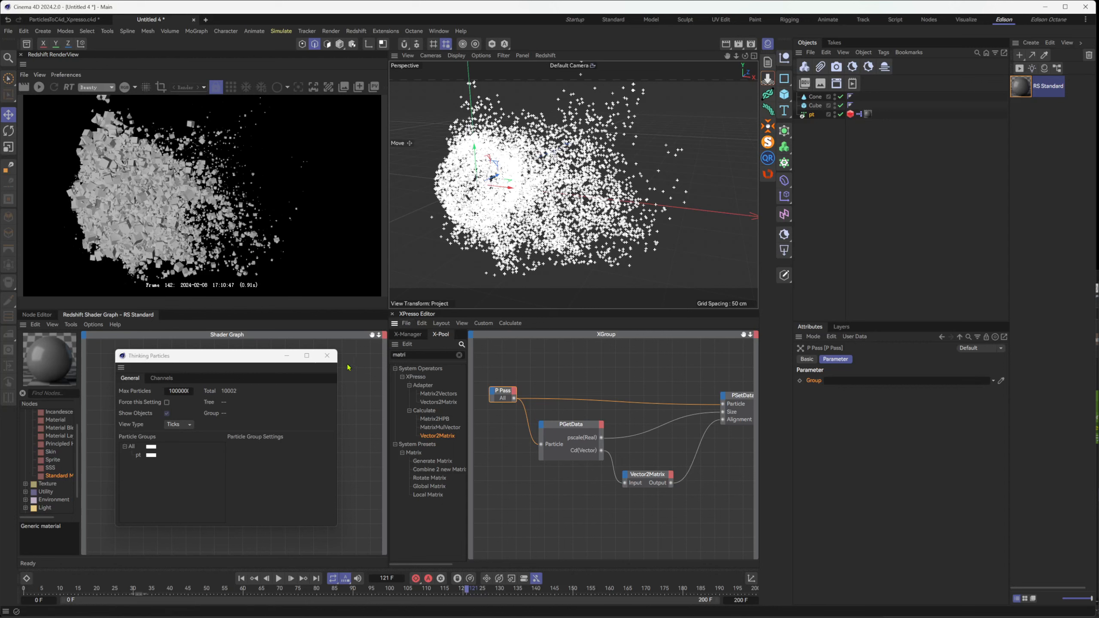
left_click(327, 355)
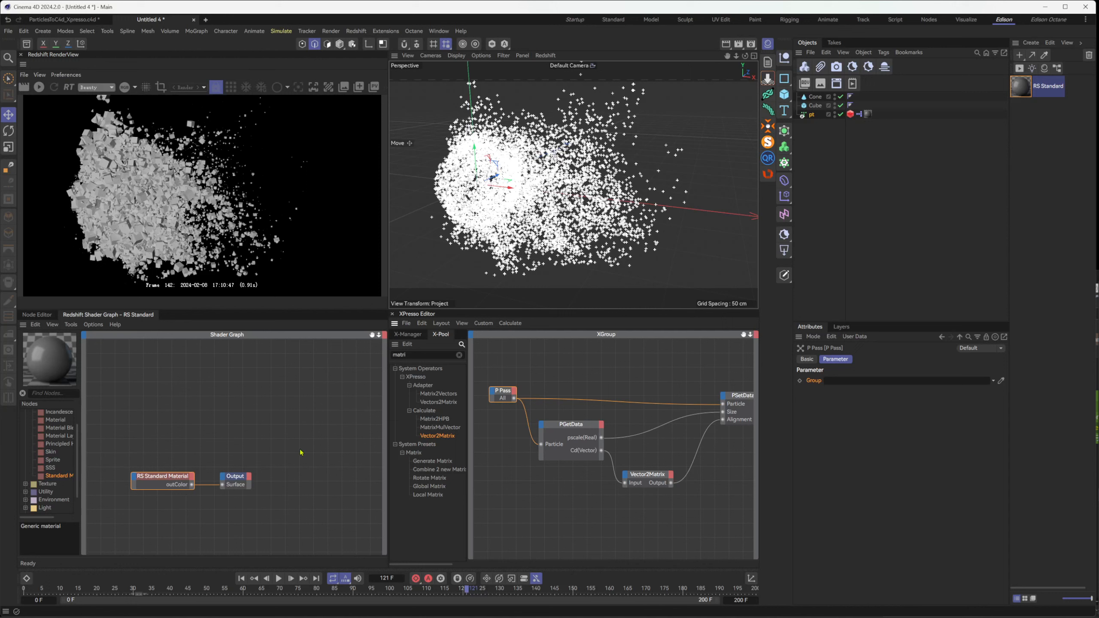
Add an N(Vector) output to PGetData, connect it to a new Color input on PSetData and start the live render
left_click(597, 431)
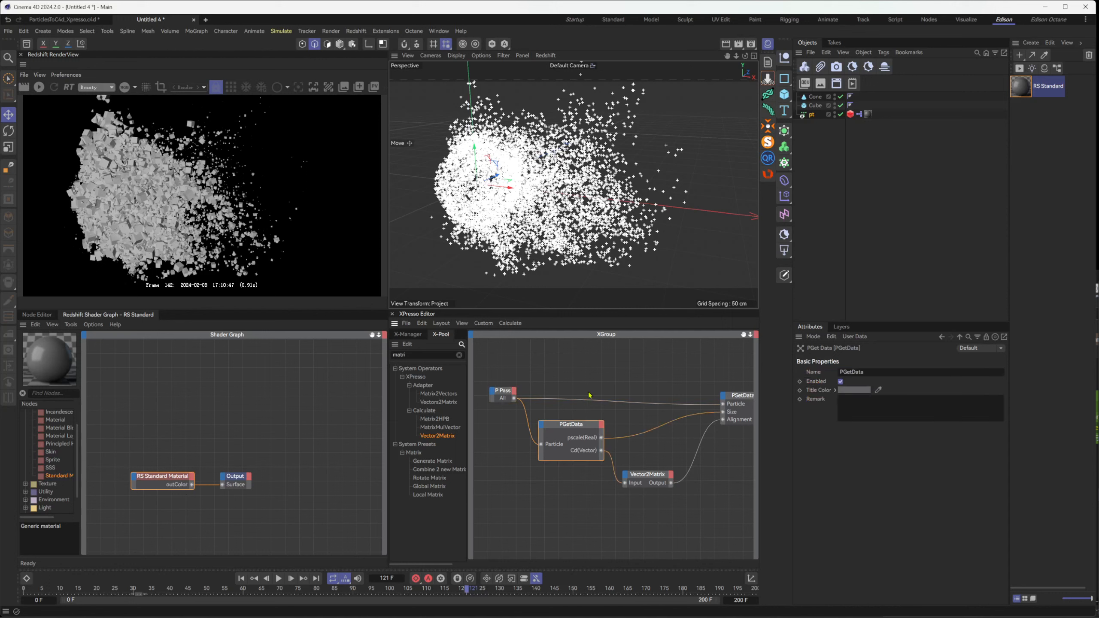
left_click(604, 424)
left_click(602, 424)
left_click(602, 426)
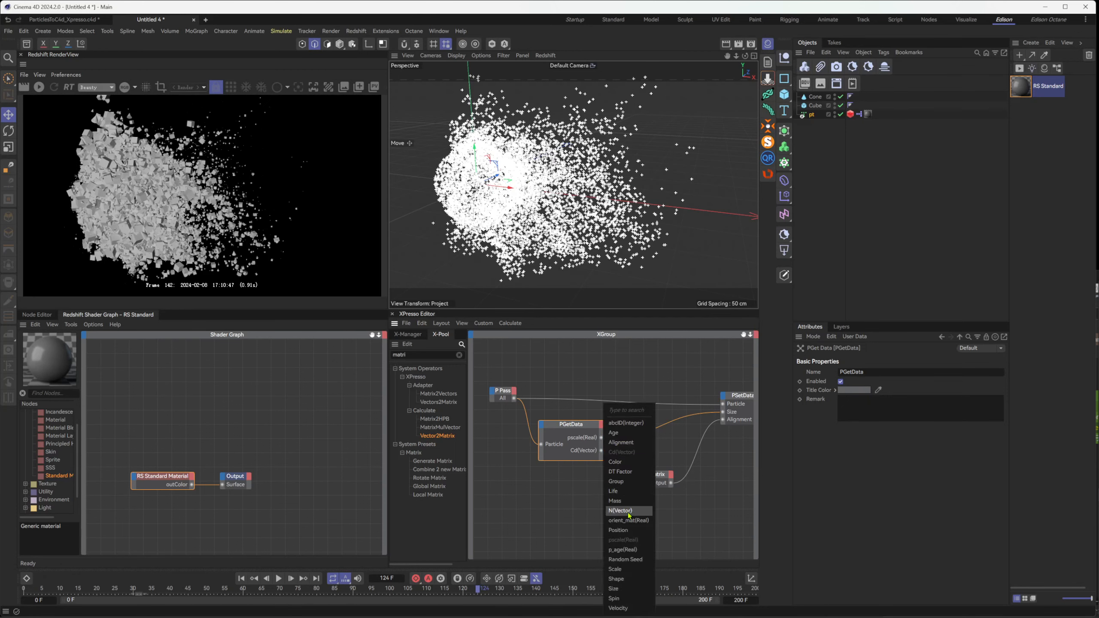
left_click(629, 511)
left_click_drag(603, 454, 723, 398)
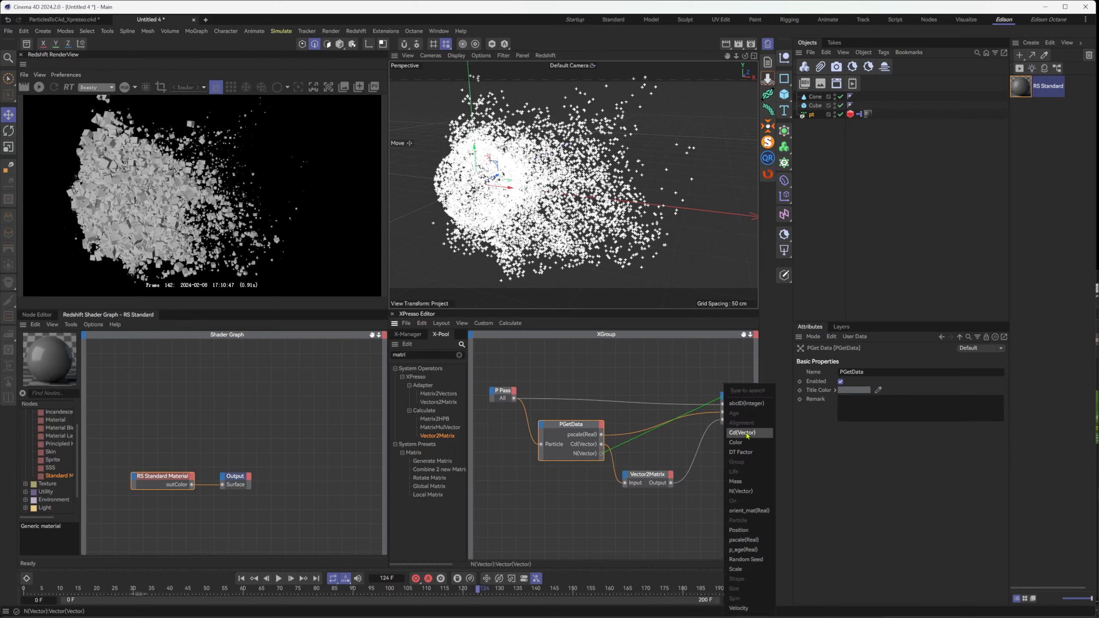
left_click(735, 443)
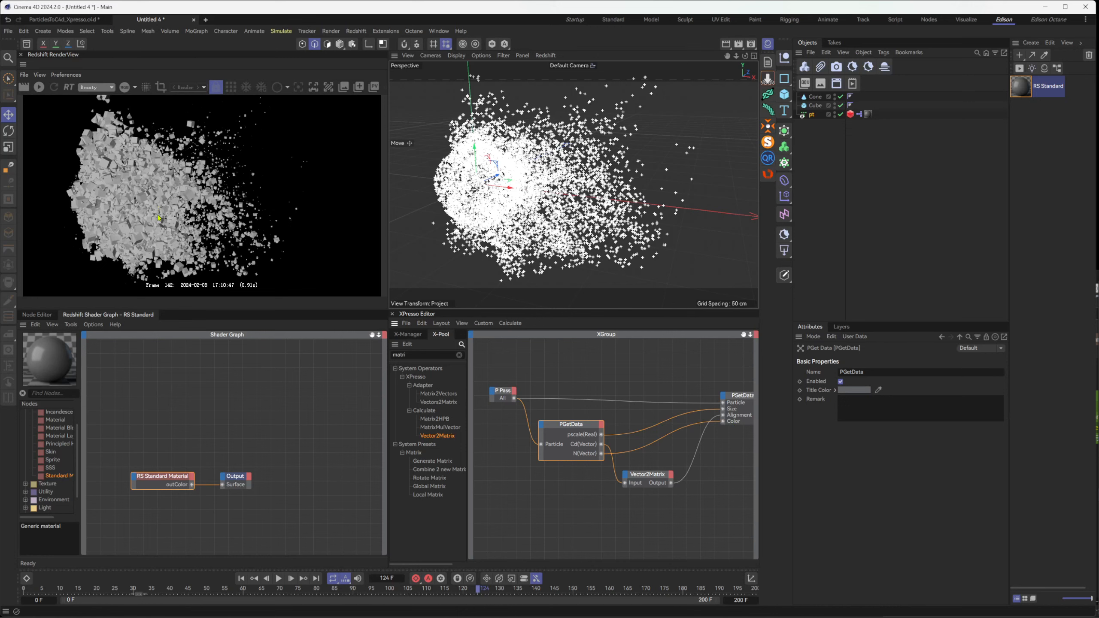
left_click(39, 87)
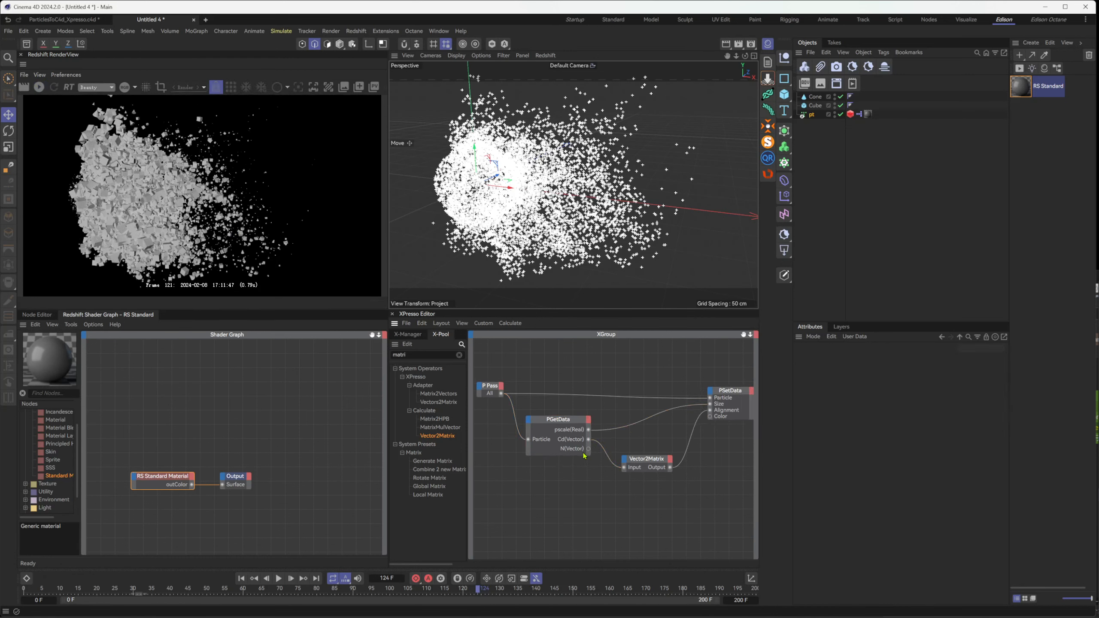
Delete the unconnected N(Vector) port from PGetData and look through its list of available output ports
right_click(589, 450)
left_click(607, 485)
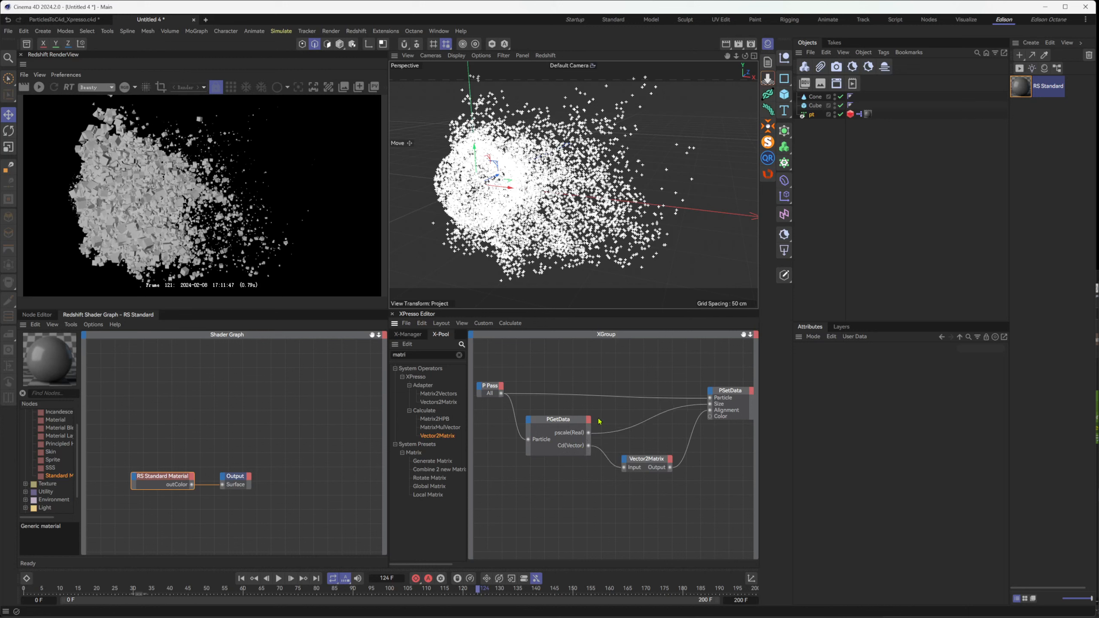
left_click(588, 419)
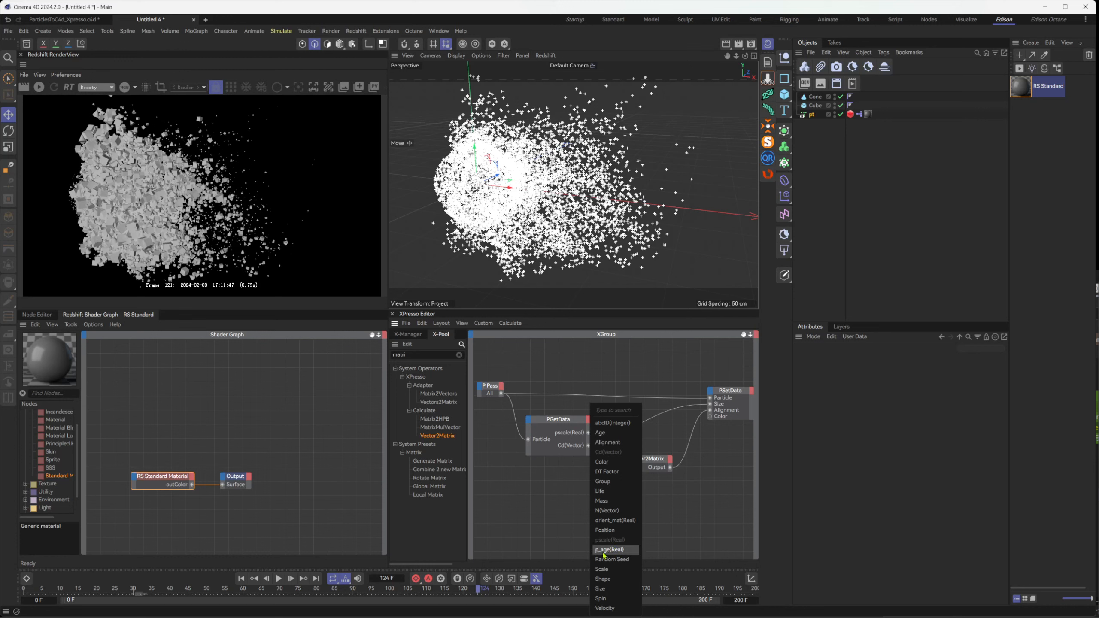
left_click(137, 190)
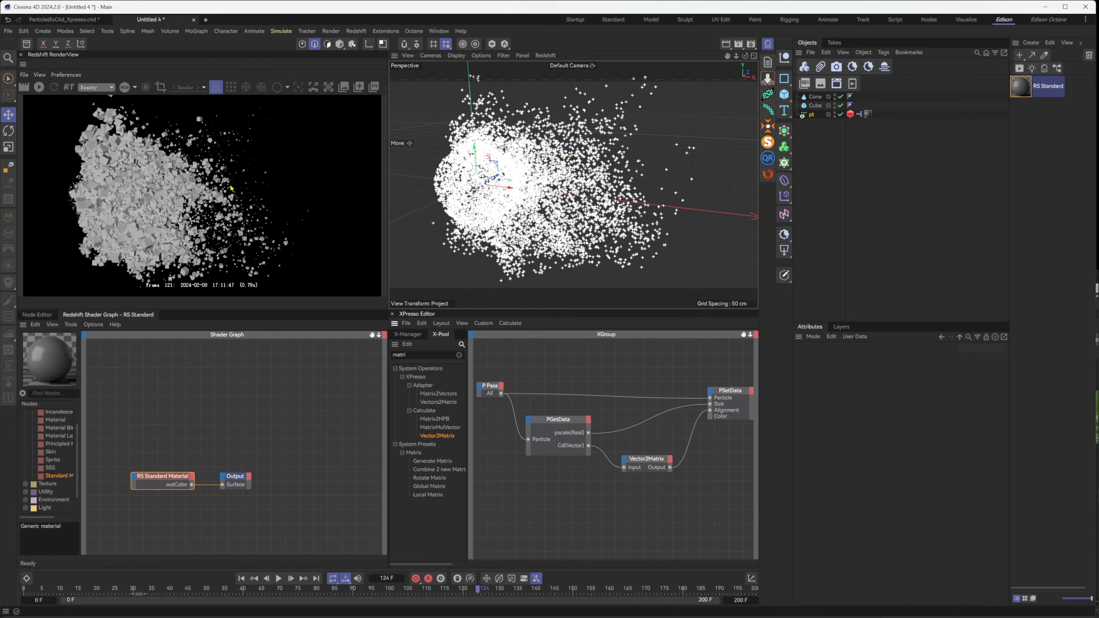
Move the RS Standard Material and Output nodes further right in the shader graph to free space for input nodes
left_click(236, 478)
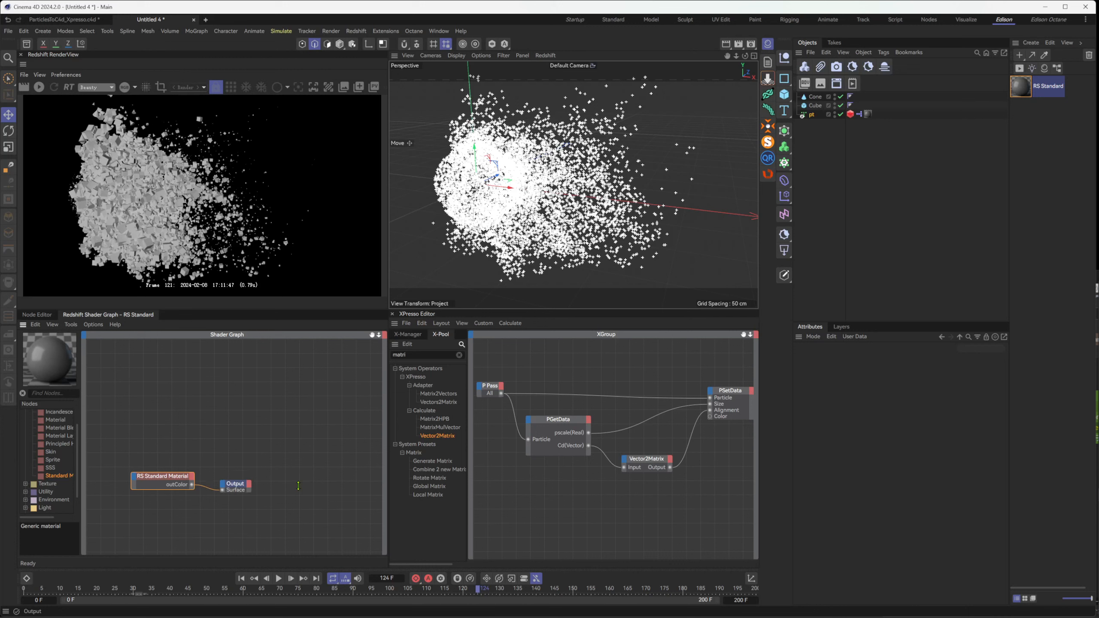
left_click(170, 476, "shift")
left_click_drag(170, 477, 291, 473)
left_click(126, 433)
Search the RS Standard shader graph's node list for "use" and add an RS Scalar User Data node
left_click(54, 394)
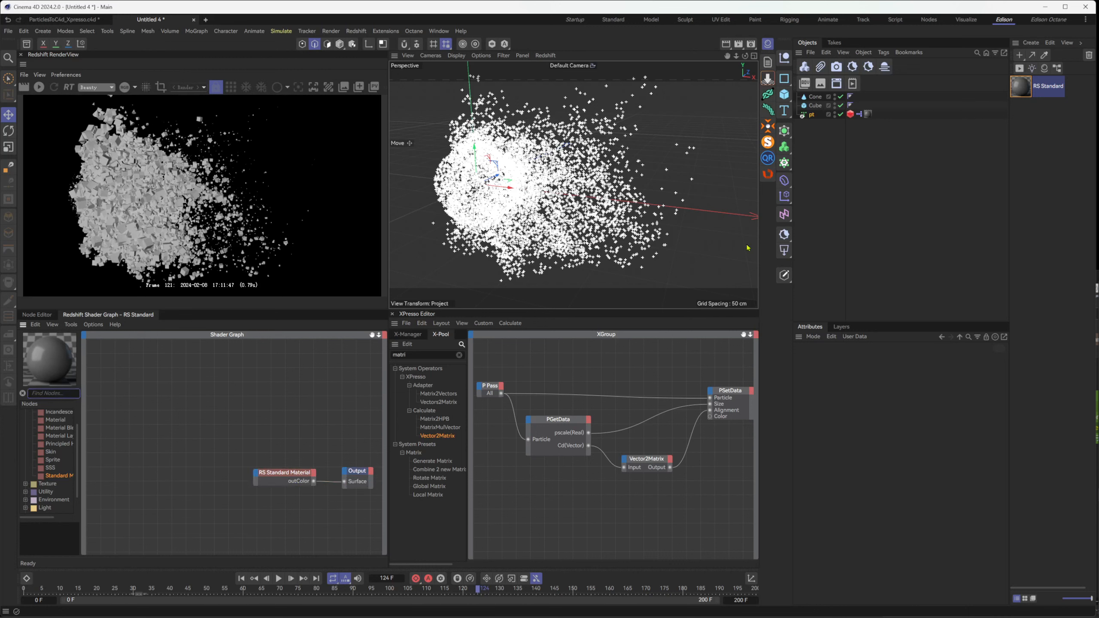
left_click(1021, 88)
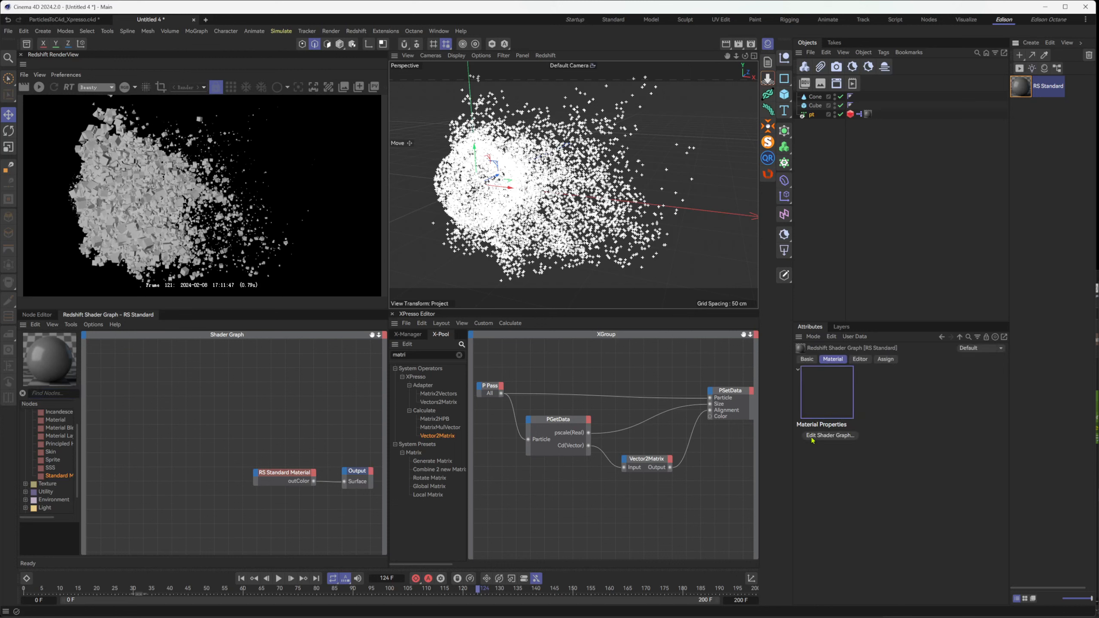
left_click(813, 438)
left_click(165, 446)
left_click(64, 392)
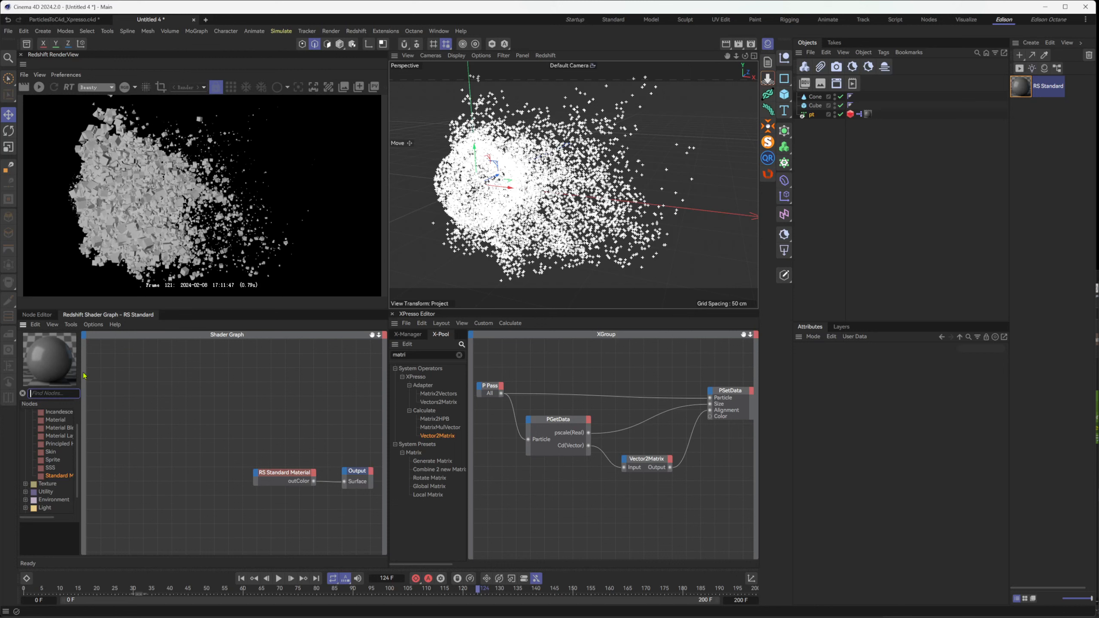
type("use")
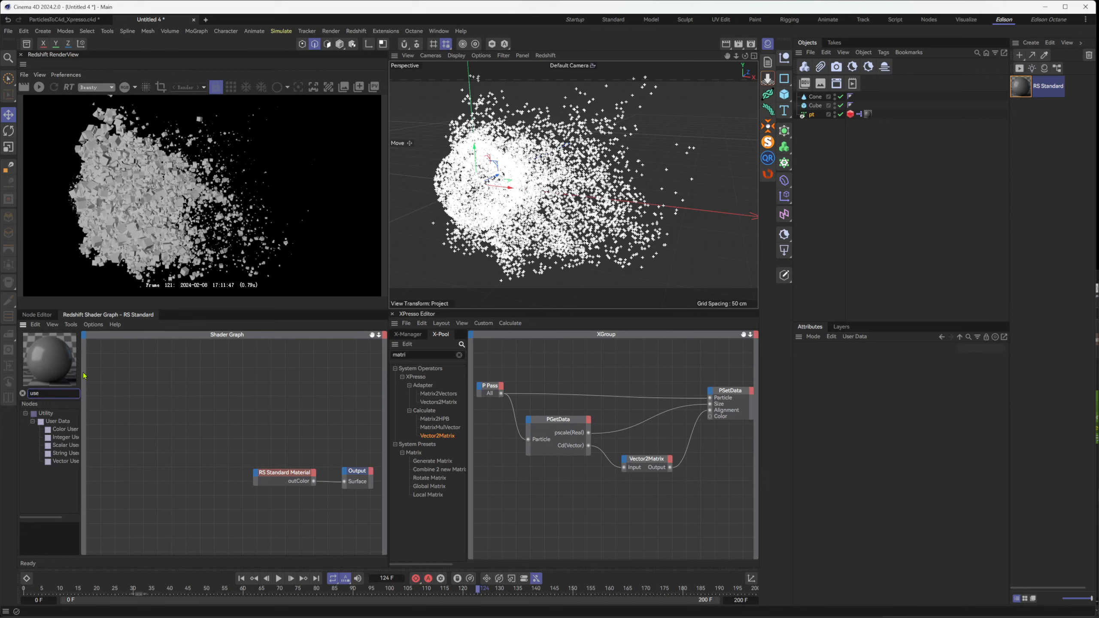
left_click_drag(64, 445, 143, 435)
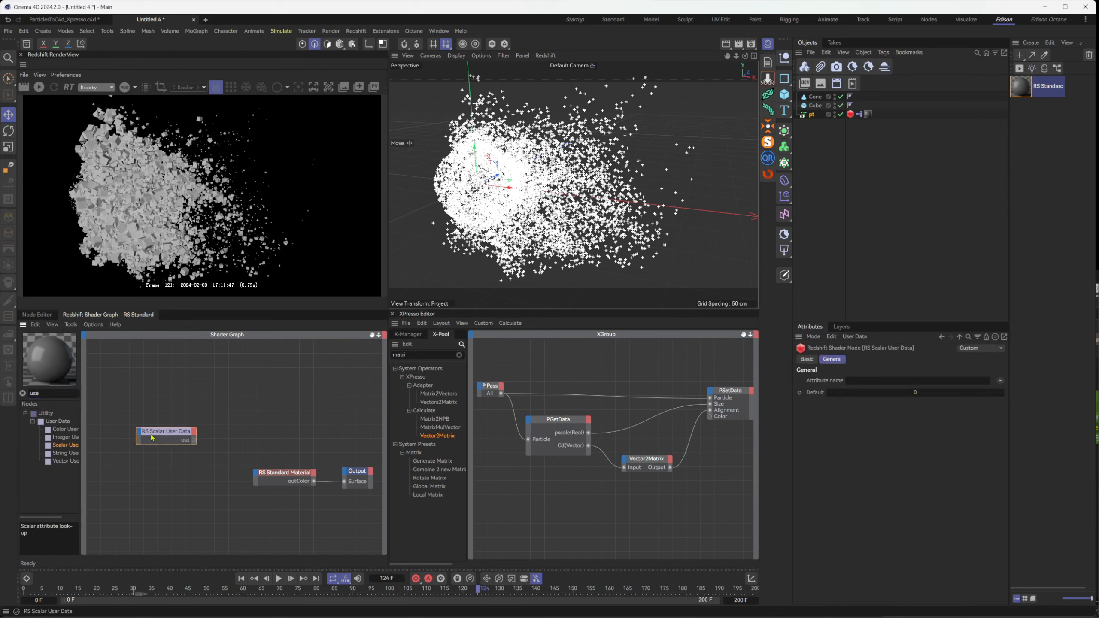
Set the RS Scalar User Data node's attribute name to the Thinking Particles data channel p_age(Real)
double_click(177, 434)
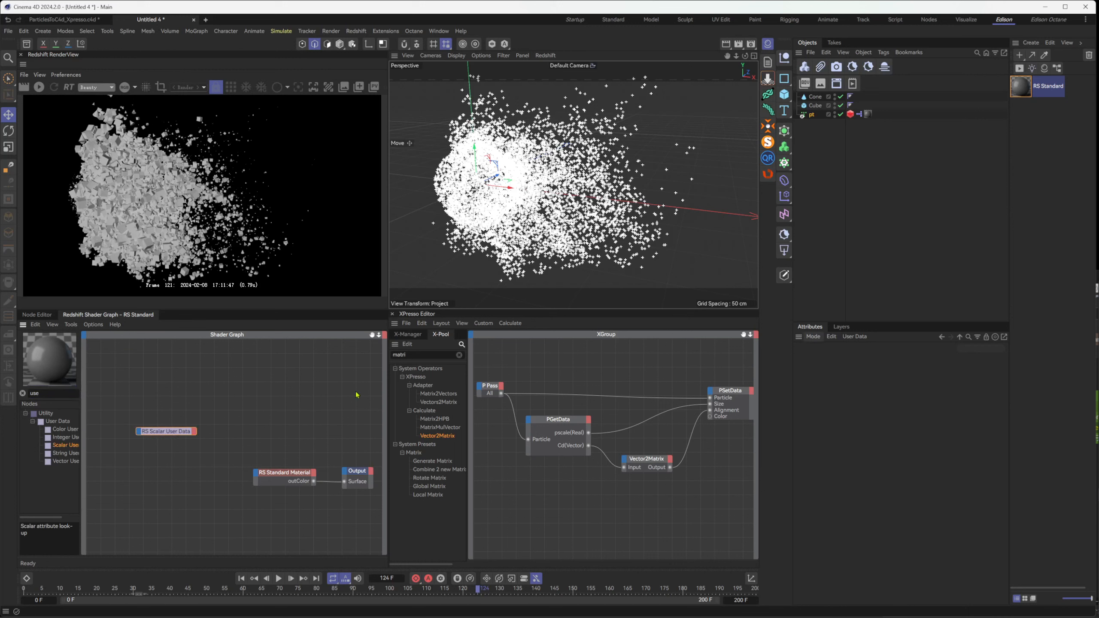
double_click(175, 433)
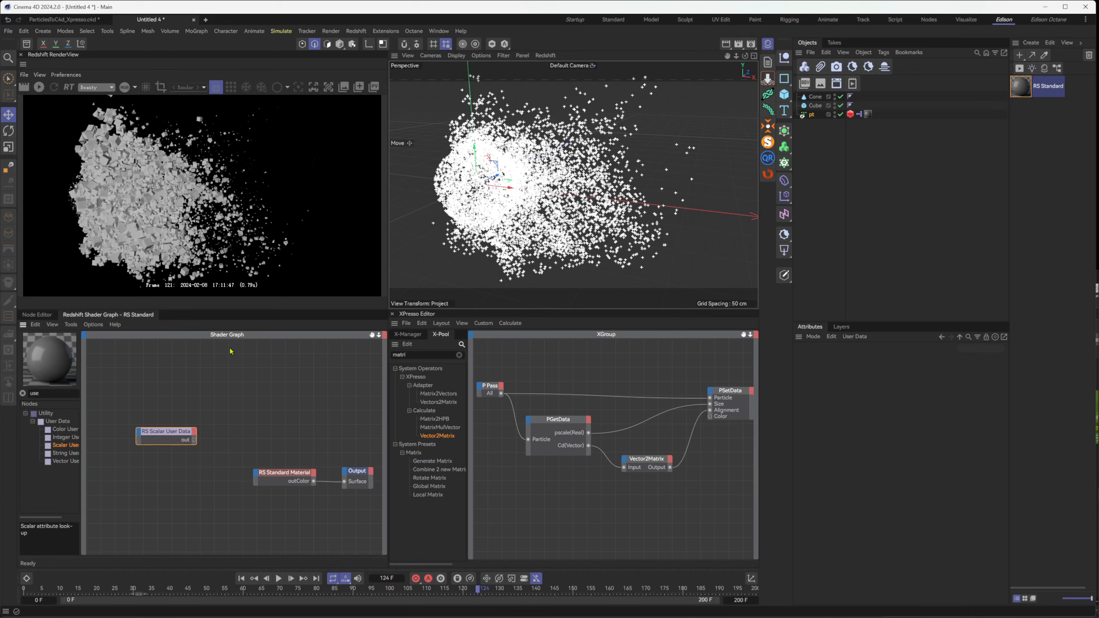
left_click(171, 434)
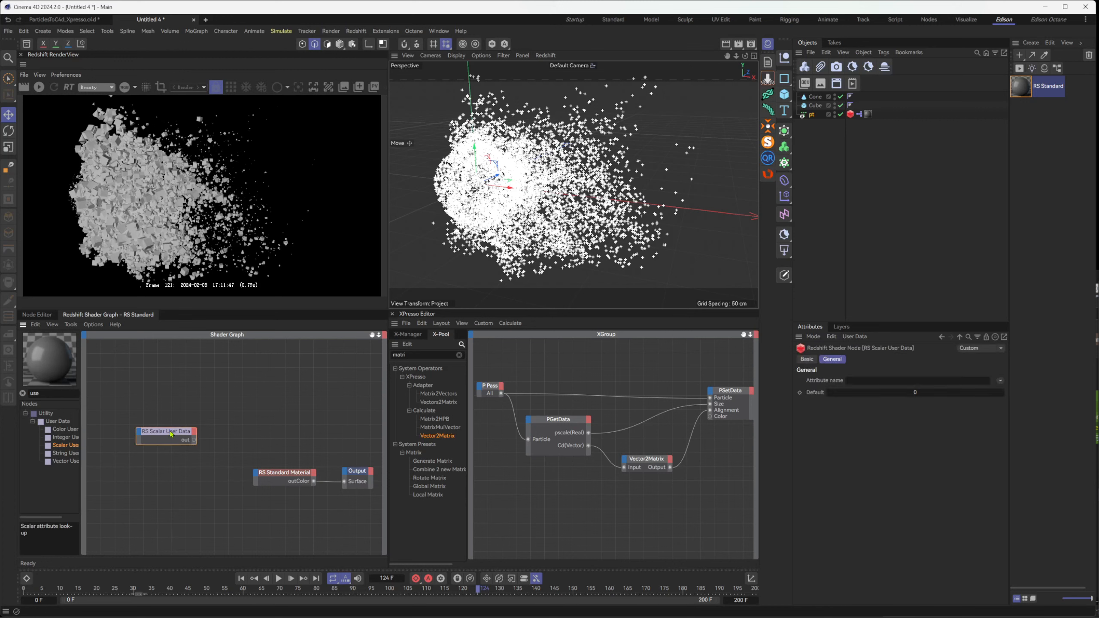
left_click(999, 380)
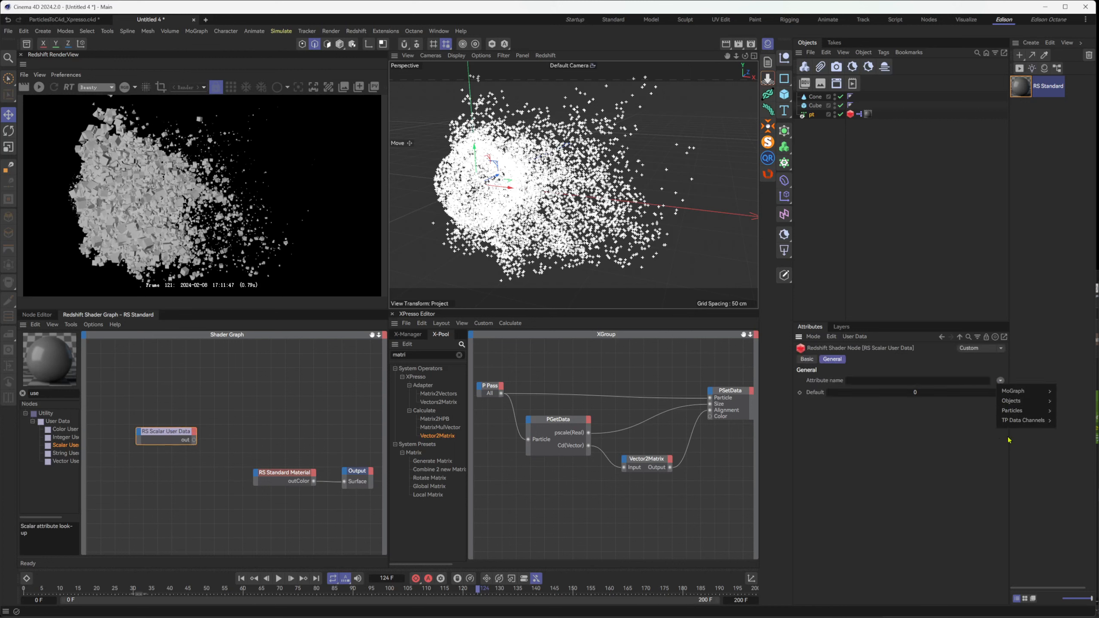
mouse_move(1035, 422)
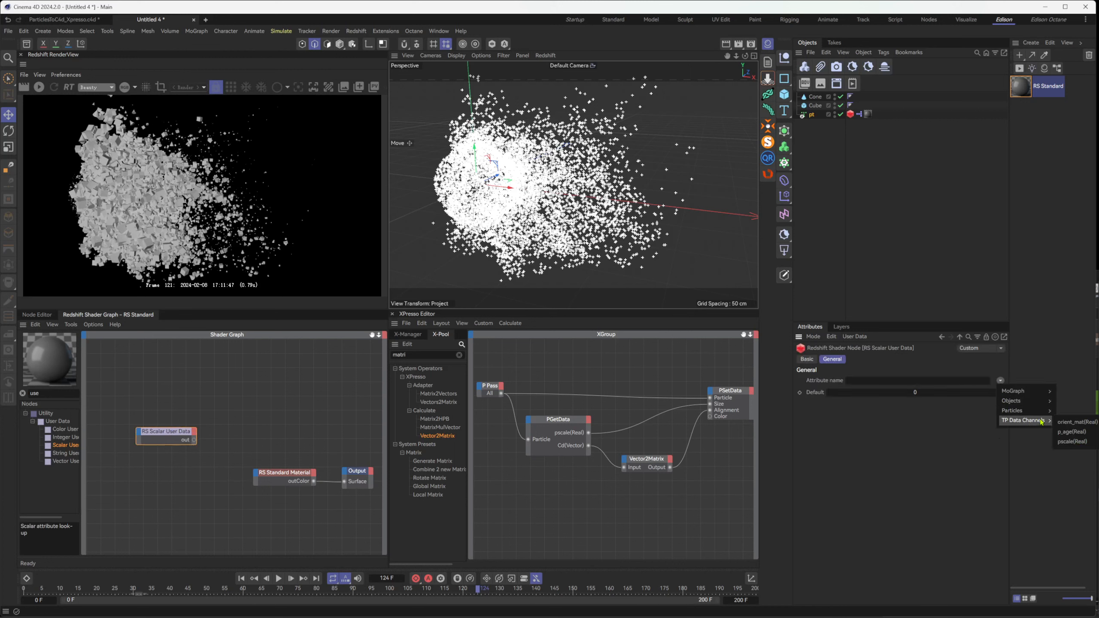
left_click(1087, 433)
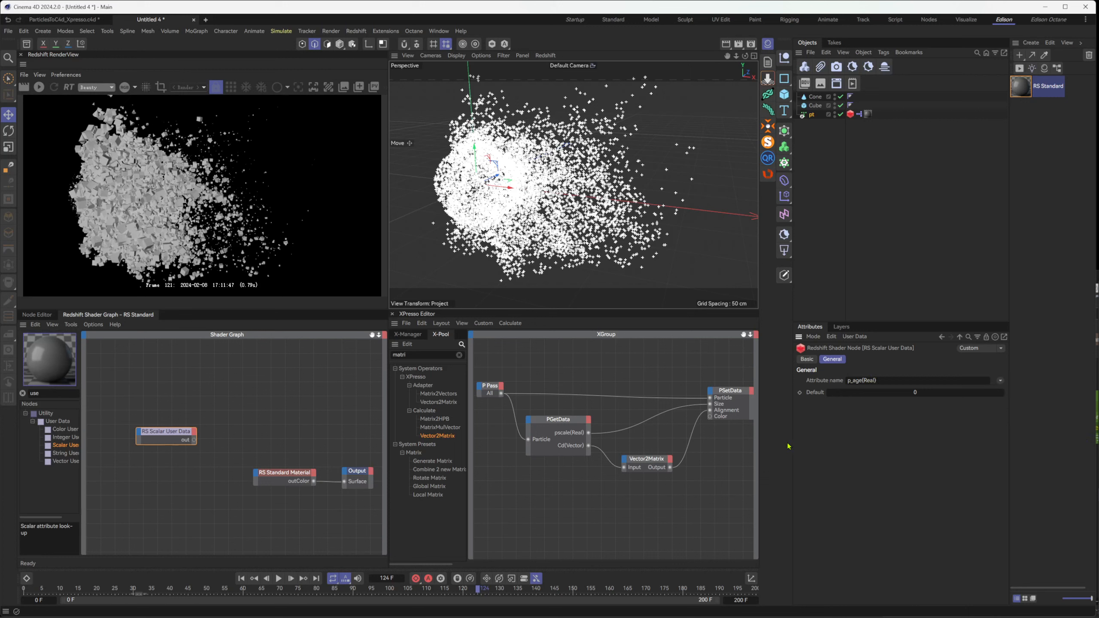
Connect RS Scalar User Data's output to the Base Color of RS Standard Material
left_click_drag(194, 440, 257, 477)
left_click_drag(257, 477, 257, 477)
left_click(241, 478)
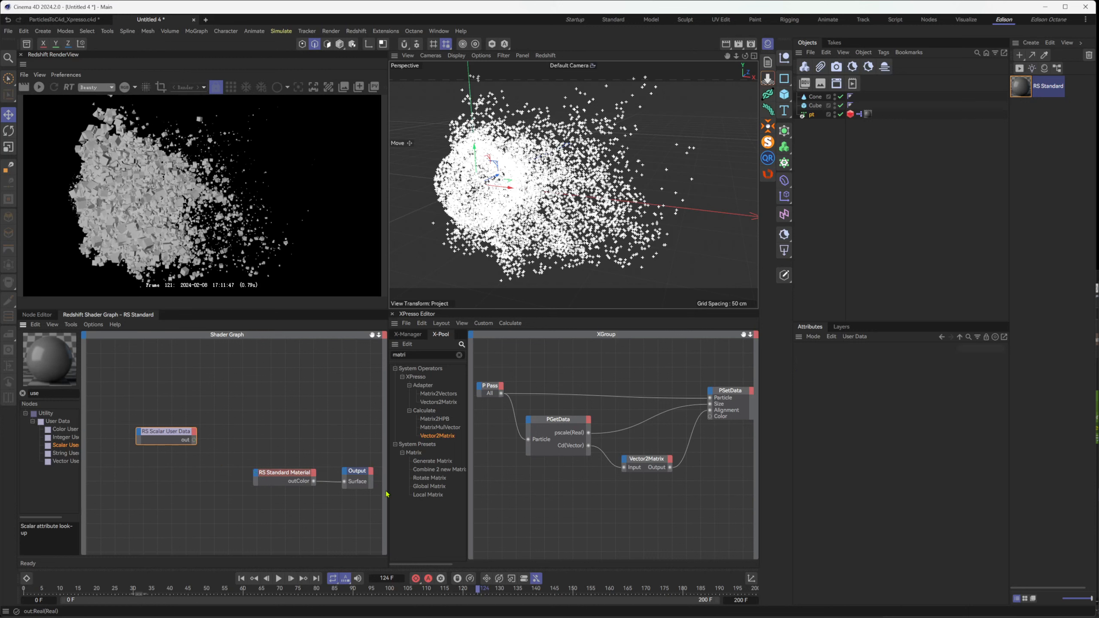
left_click_drag(194, 440, 257, 477)
mouse_move(321, 498)
left_click(360, 495)
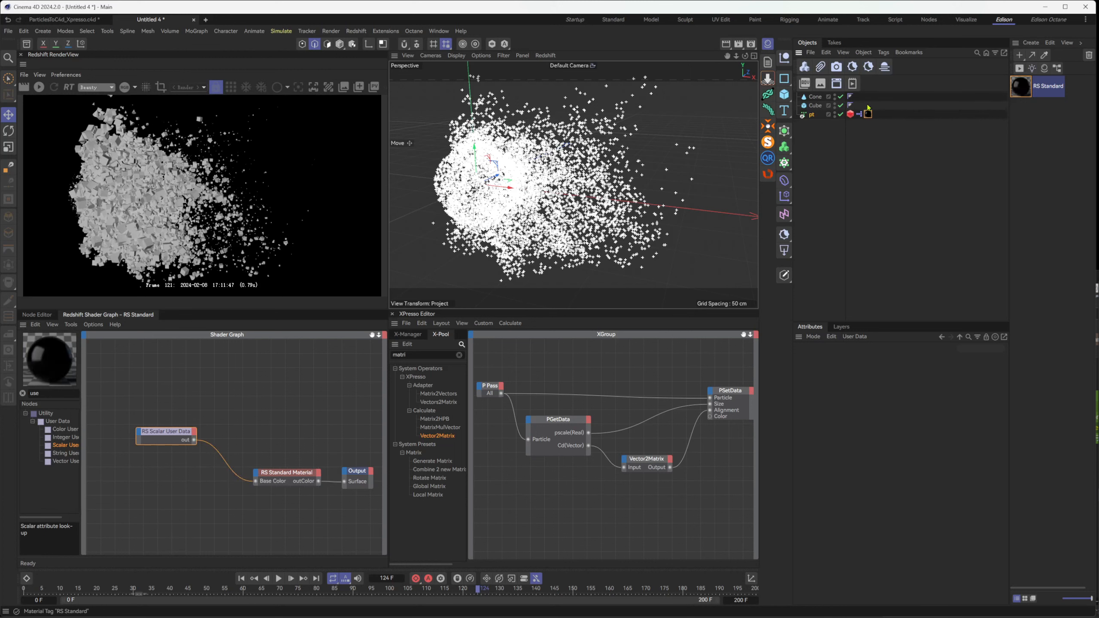
mouse_move(868, 114)
left_mouse_down()
mouse_move(860, 102)
mouse_move(868, 114)
left_mouse_up()
left_click(815, 106)
left_click(815, 97, "shift")
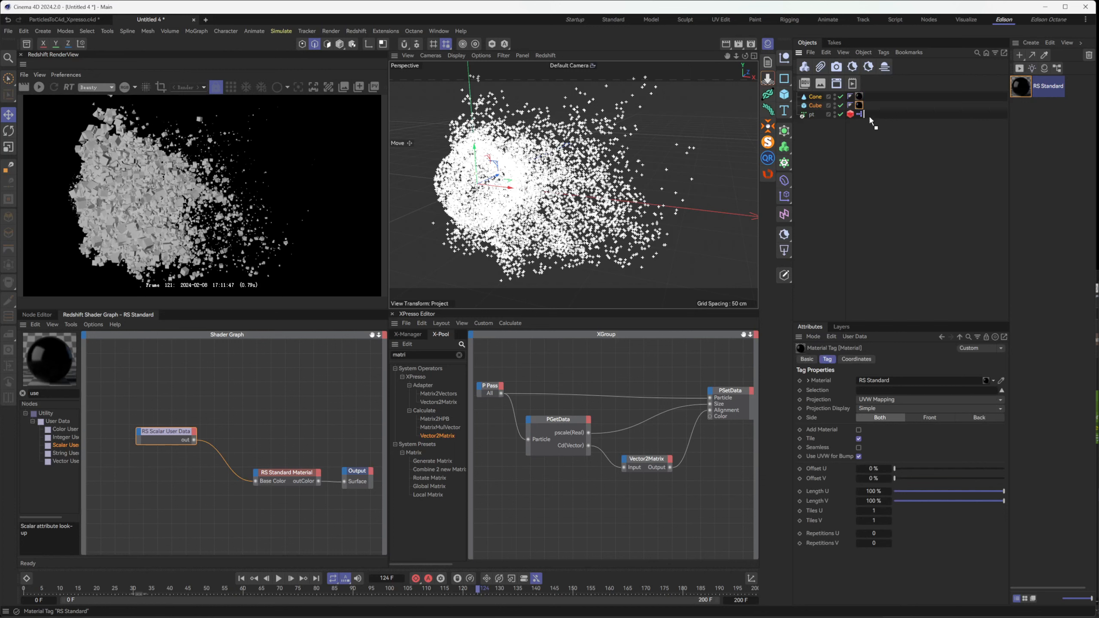
key("Delete")
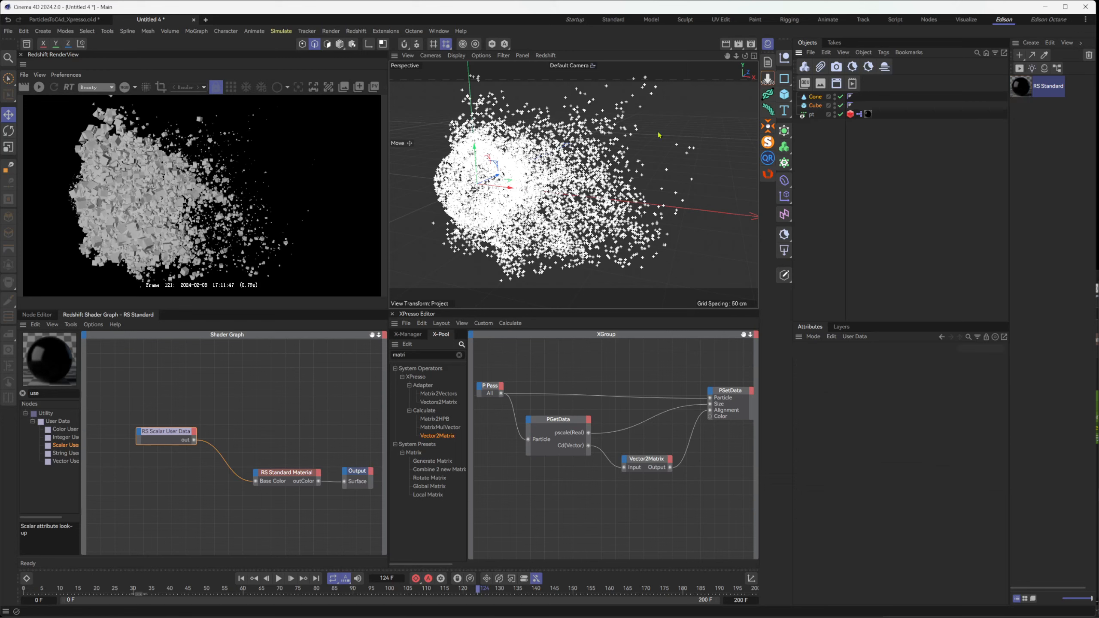
Move the RS Standard material from pt to the Cone and Cube and check the age-based shading in the live render
left_click(39, 87)
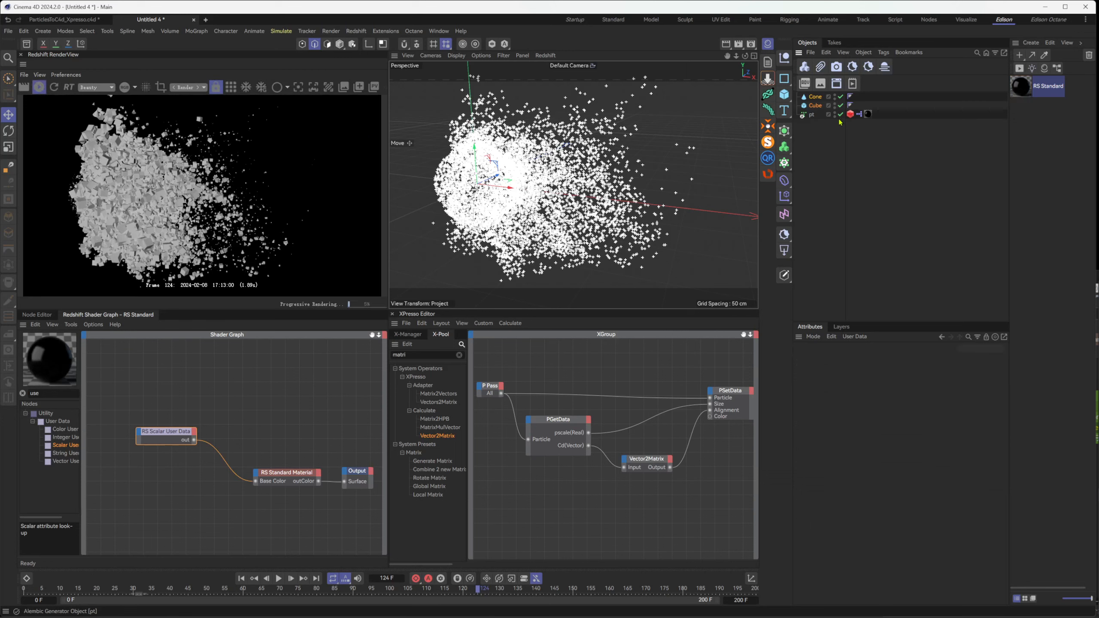
left_click(813, 115)
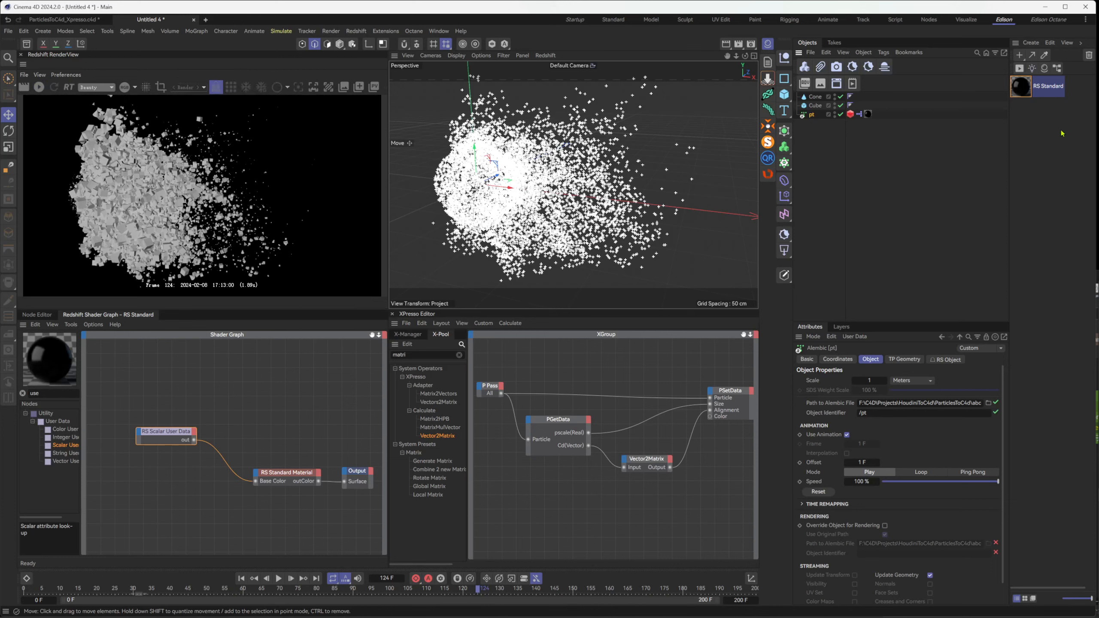
left_click_drag(867, 109, 859, 97)
left_click(946, 118)
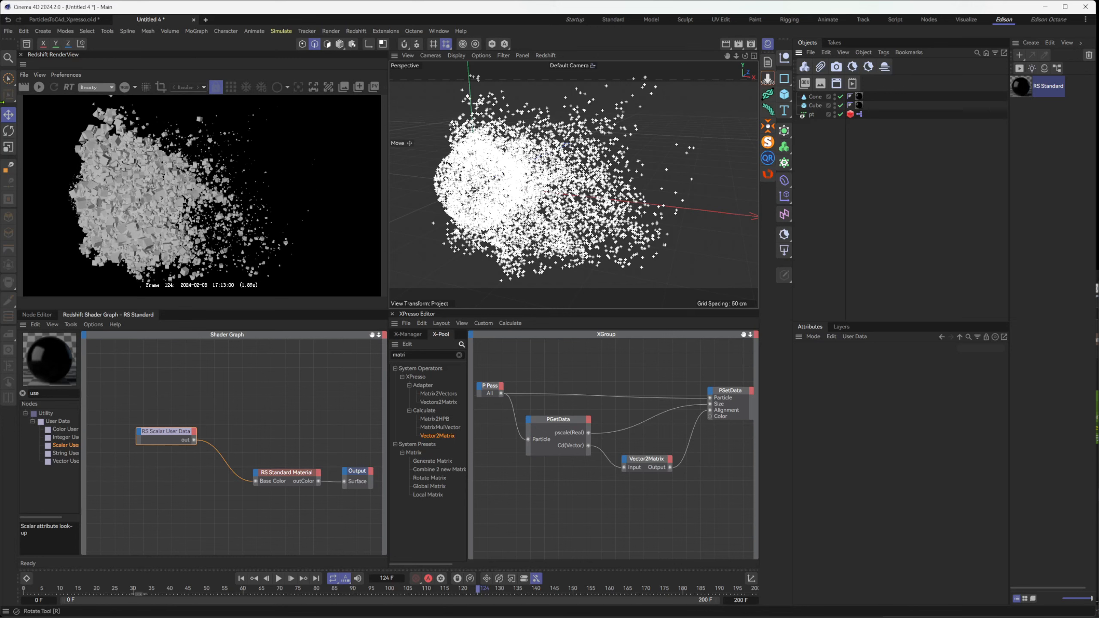
left_click(39, 87)
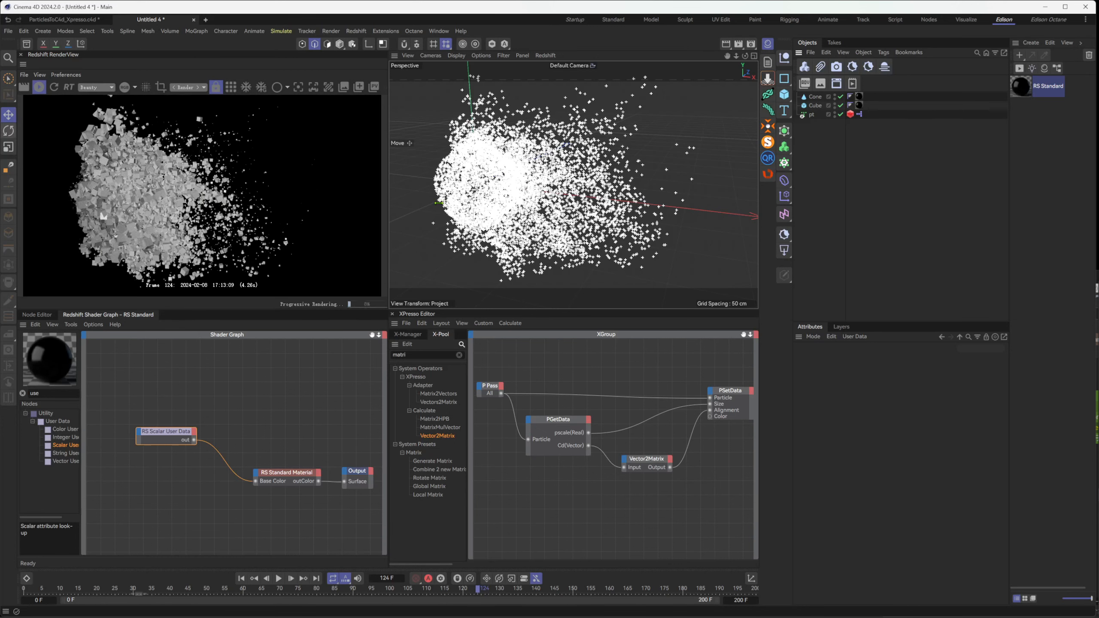
left_click(815, 105)
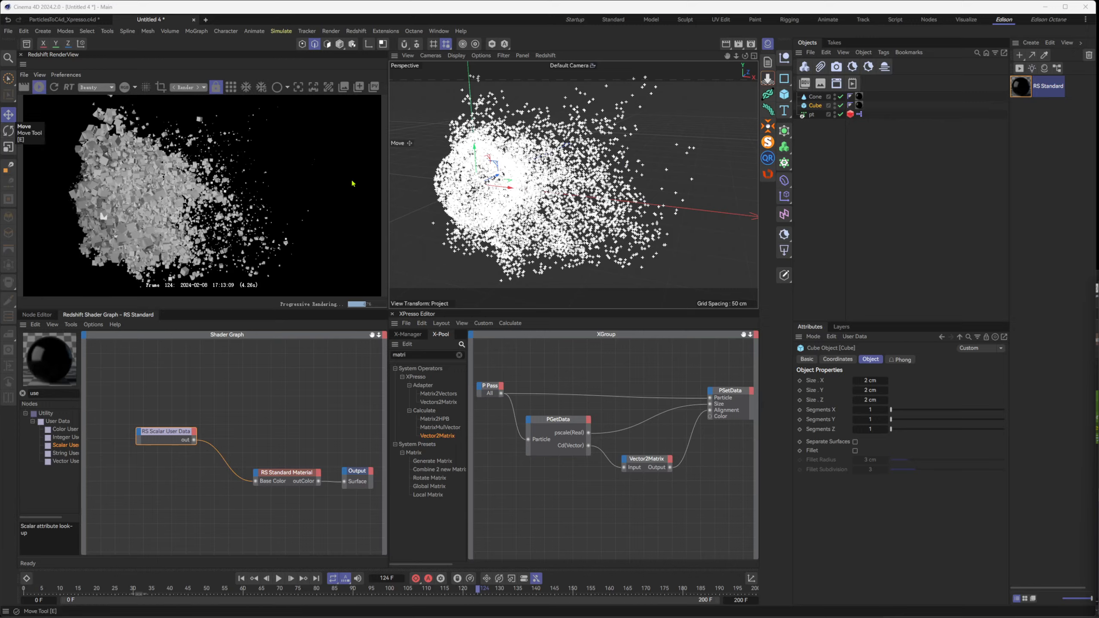
left_click_drag(562, 182, 639, 182, "alt")
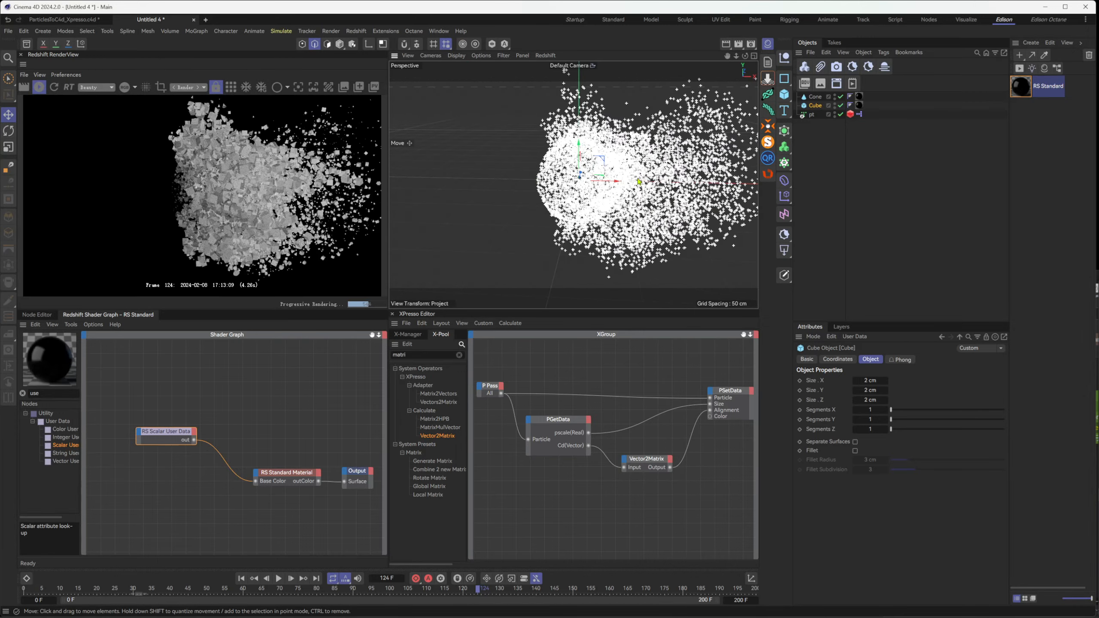
middle_click_drag(639, 182, 548, 192, "alt")
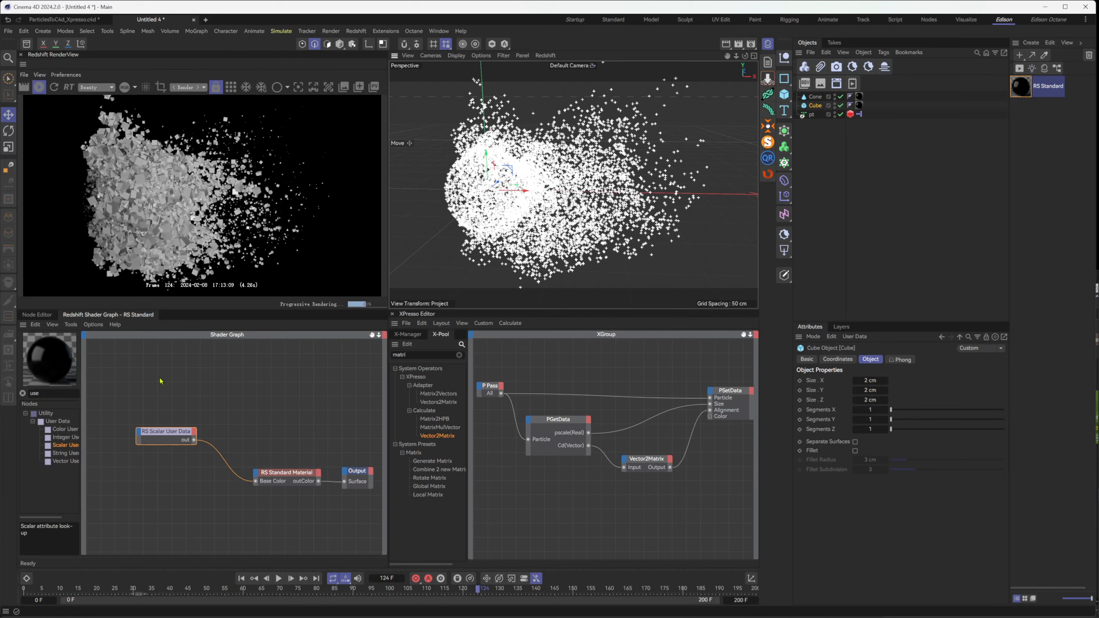
Insert an RS Ramp between RS Scalar User Data and the material's Base Color, feeding the user data into its Alt Input
left_click_drag(165, 432, 132, 449)
left_click(32, 393)
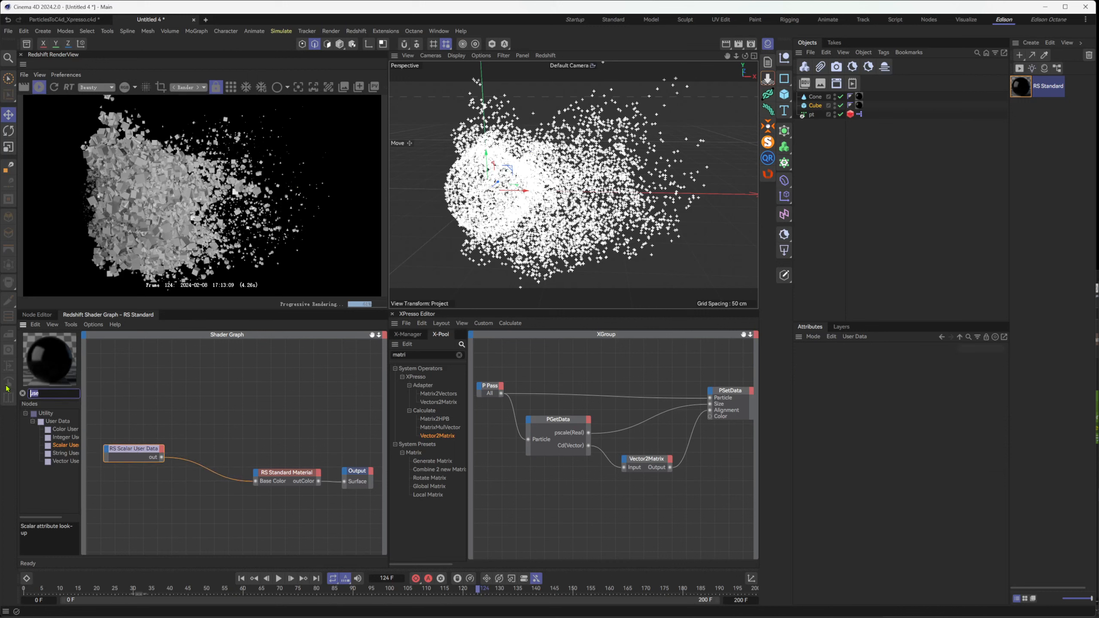
type("ramp")
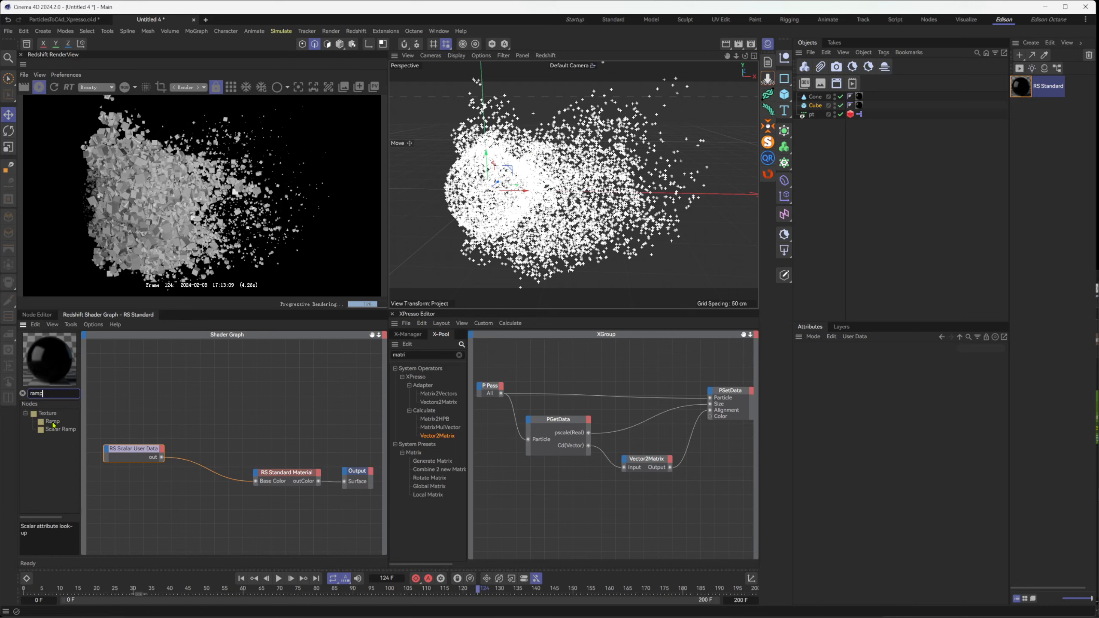
left_click_drag(52, 421, 216, 428)
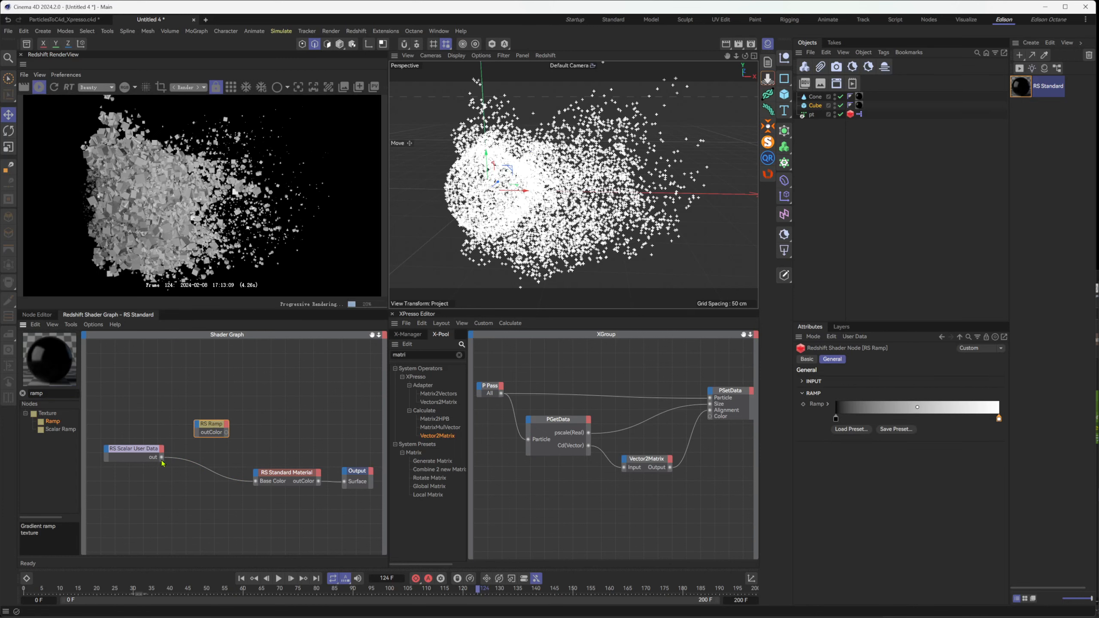
left_click_drag(162, 458, 259, 484)
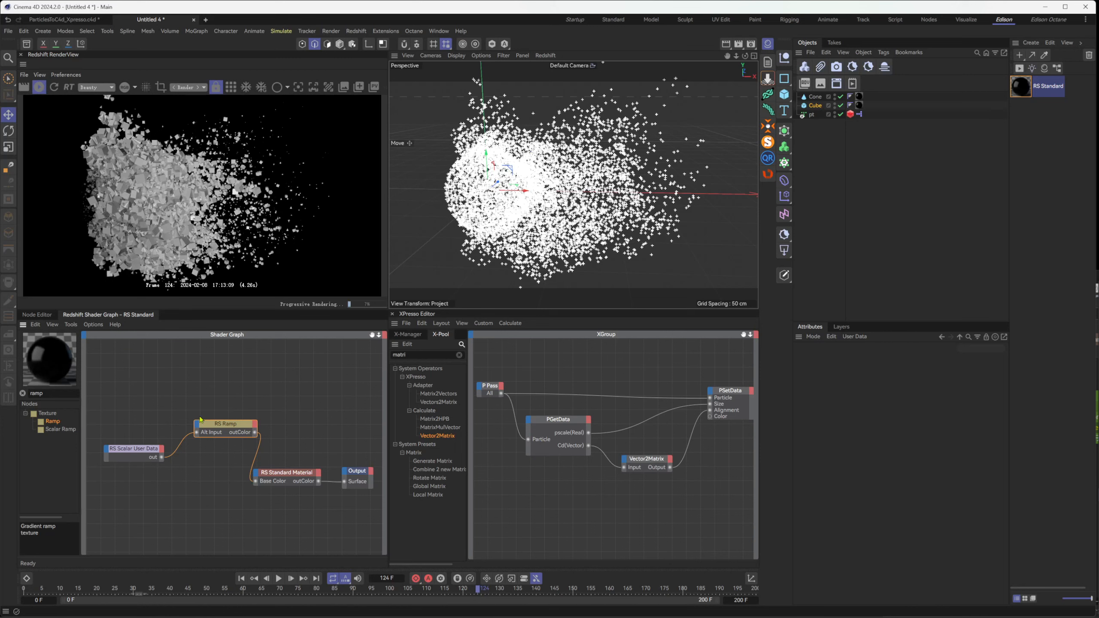
Set the RS Ramp's first knot at 0% to blue with H 221°, S 82% and V 83%
left_click(200, 421)
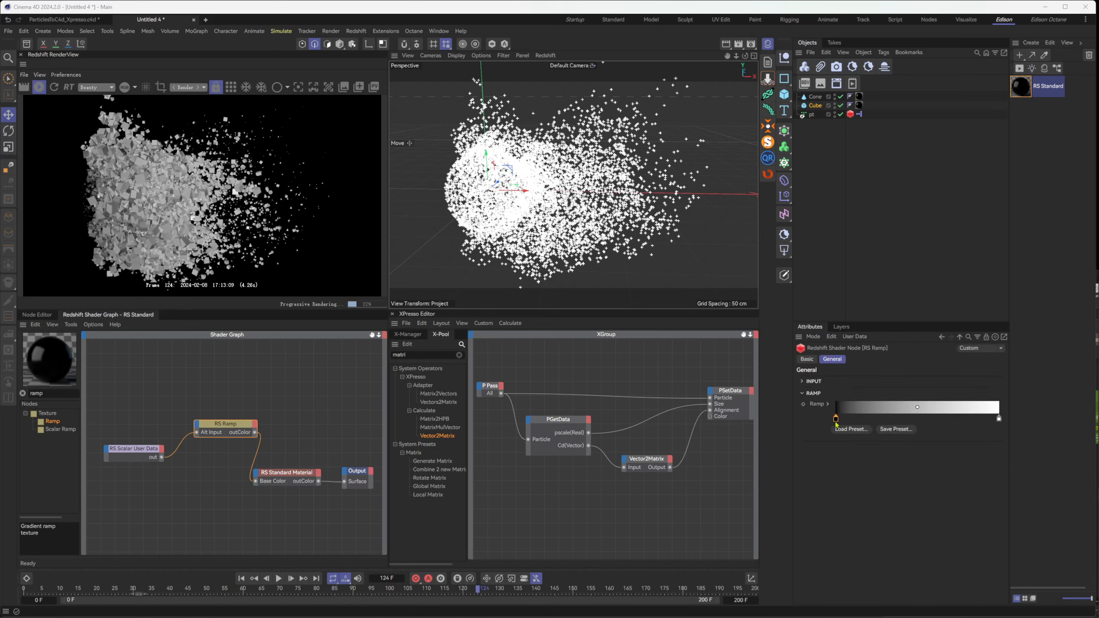
double_click(836, 420)
left_click_drag(870, 457, 898, 456)
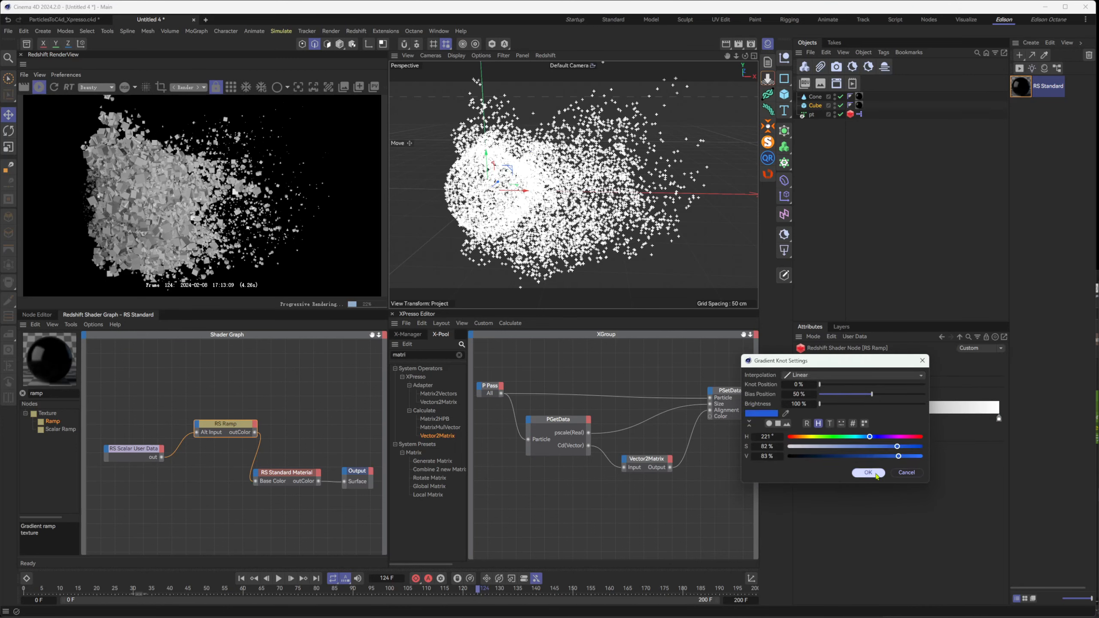
left_click(869, 474)
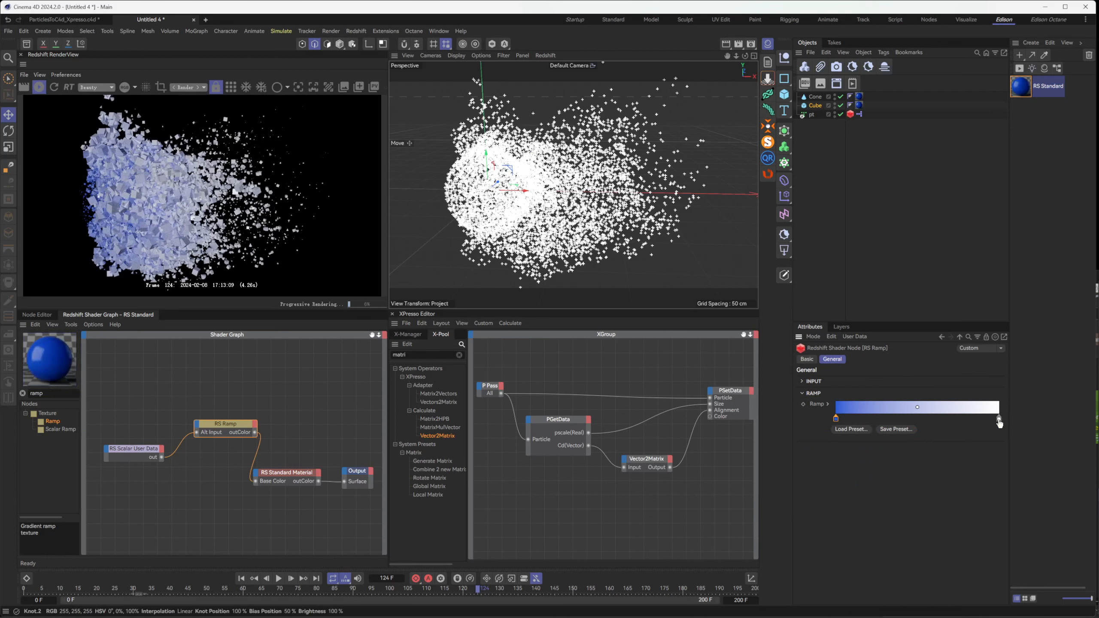
Set the RS Ramp's last knot at 100% to light green with H 114°, S 38% and V 100%
double_click(997, 418)
left_click_drag(966, 440, 1027, 448)
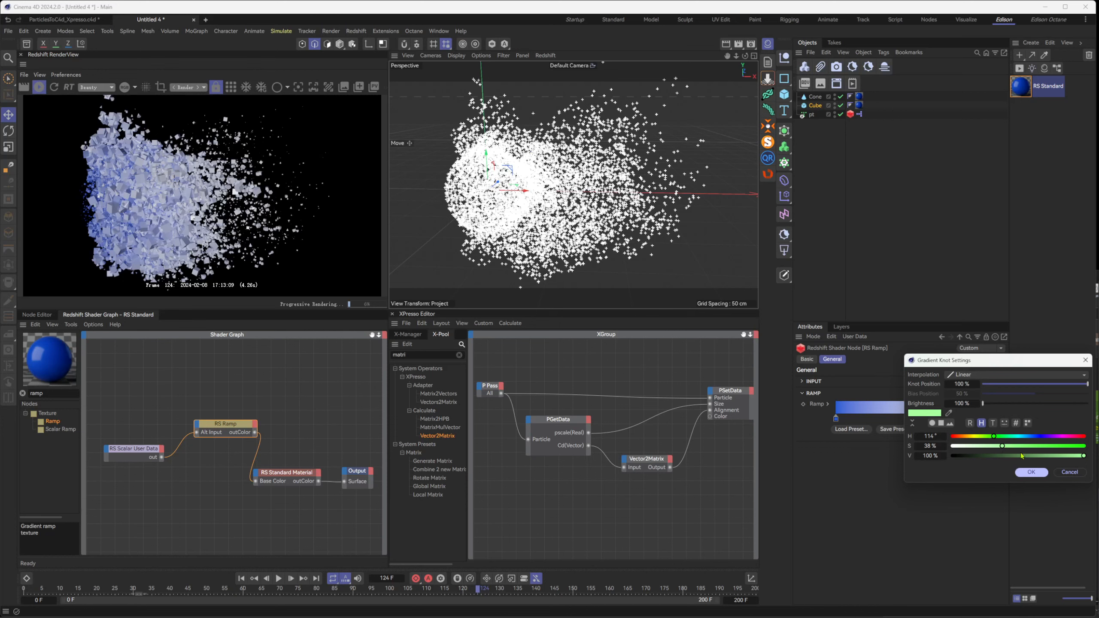
left_click(1031, 472)
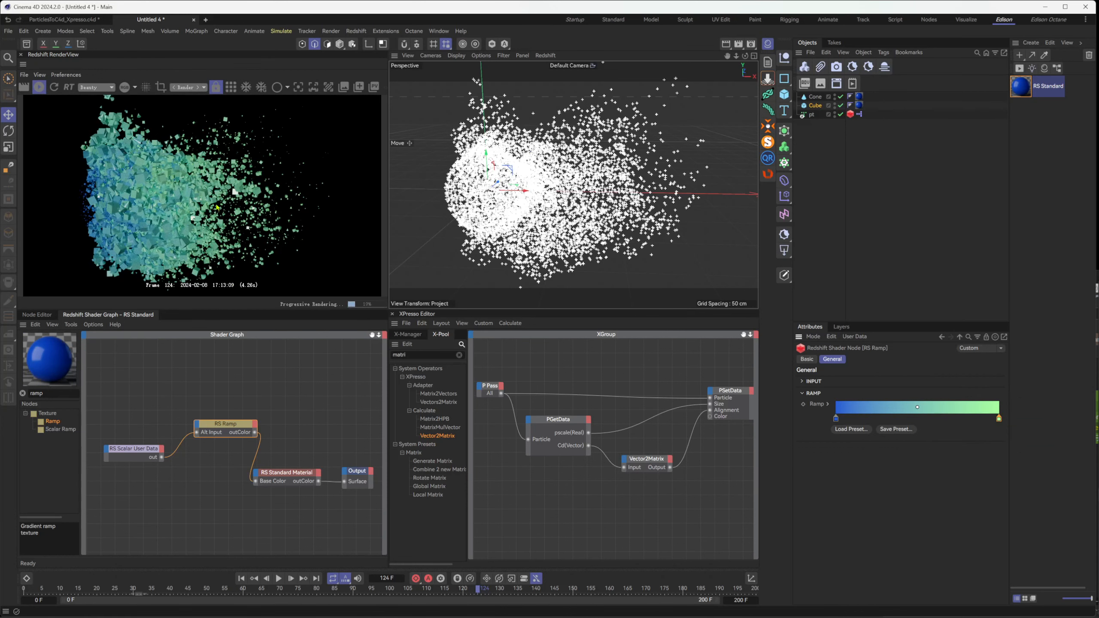
Reposition RS Ramp between RS Scalar User Data and RS Standard Material, and display the user data node's attributes
left_click_drag(225, 430, 214, 453)
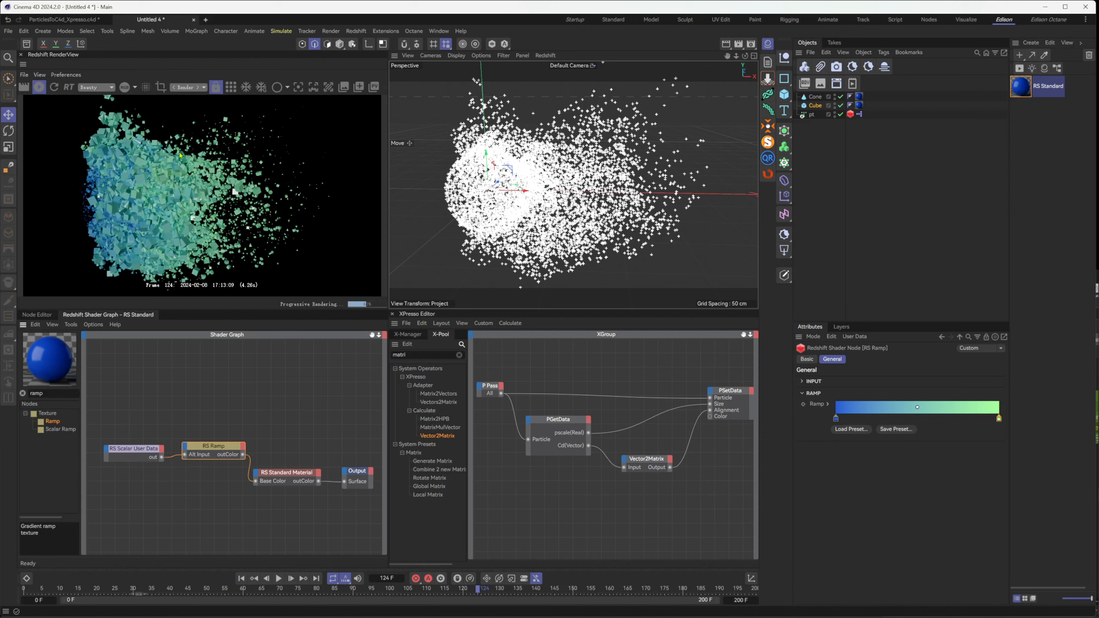
left_click(137, 449)
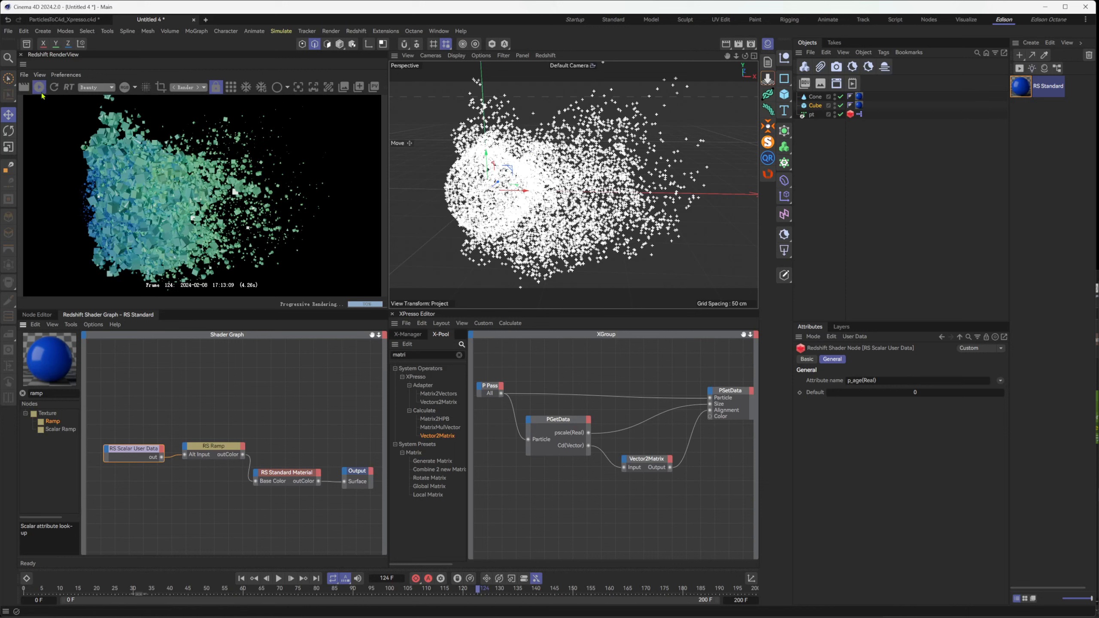
Switch to Houdini and insert an Attribute Randomize node between N_to_Cd and attribdelete1
key("alt+Tab")
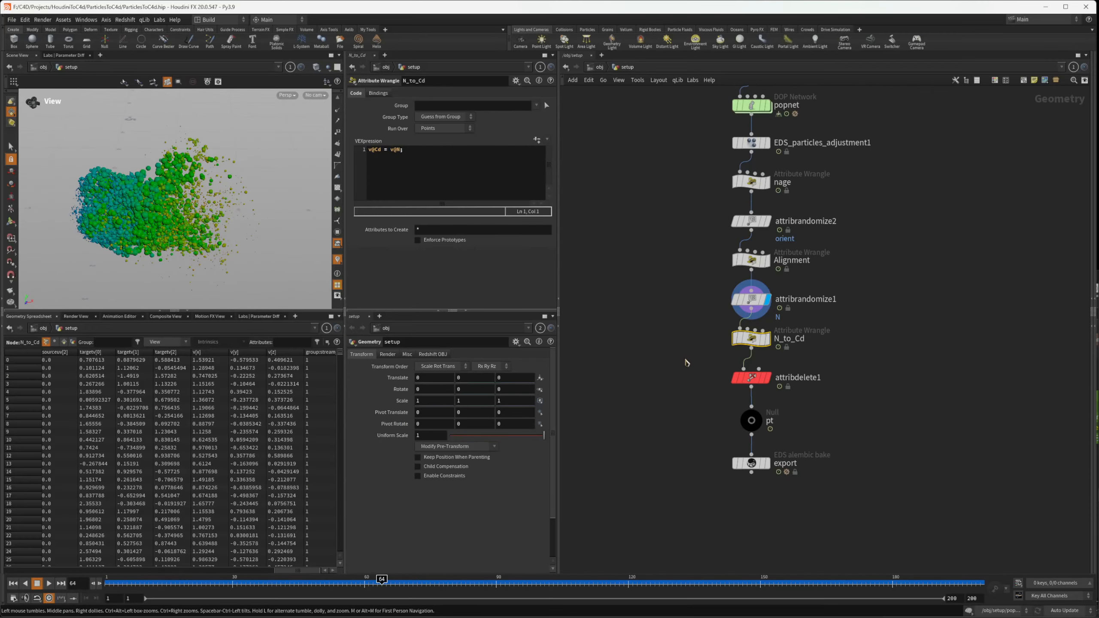
middle_click_drag(710, 471, 697, 467)
left_click(651, 417)
key("Tab")
type("att")
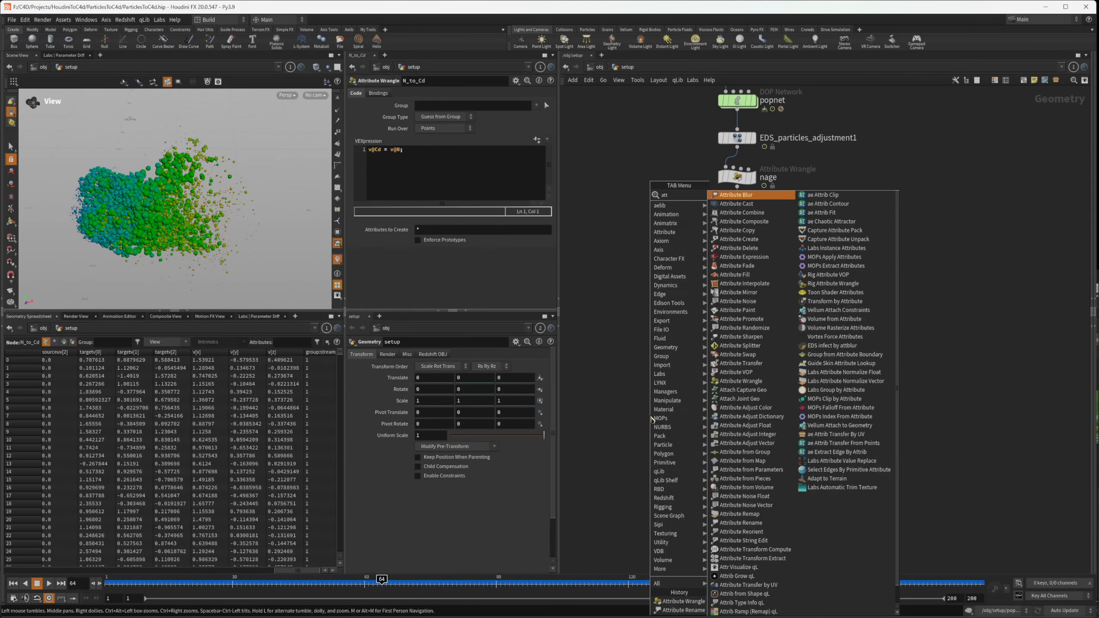
key("BackSpace")
type("ri")
key("BackSpace")
key("BackSpace")
key("BackSpace")
type("ttran")
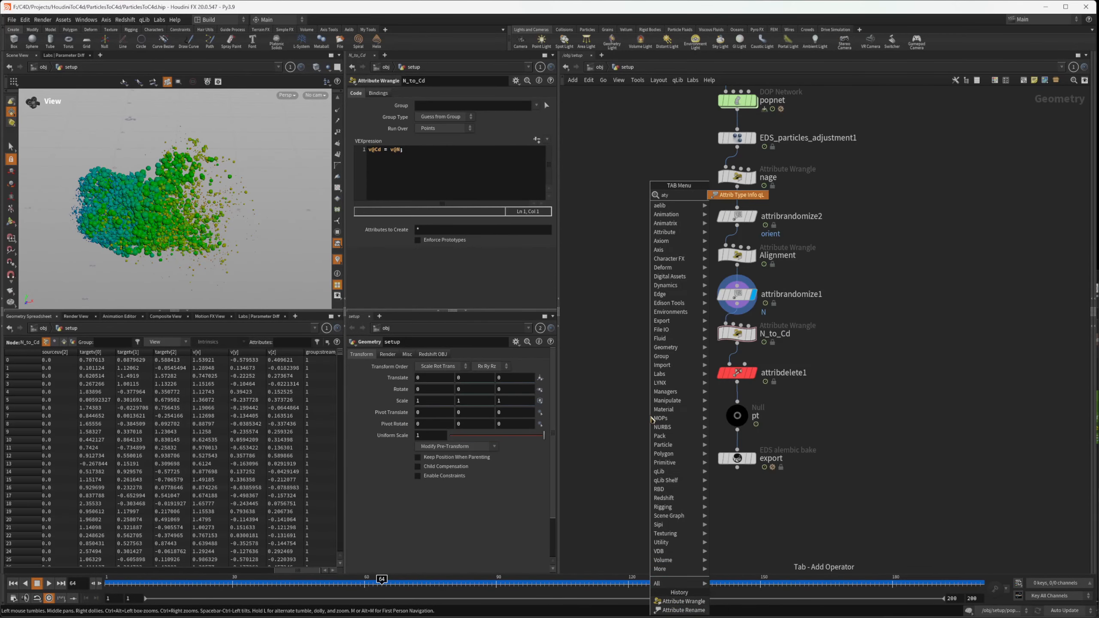
key("Return")
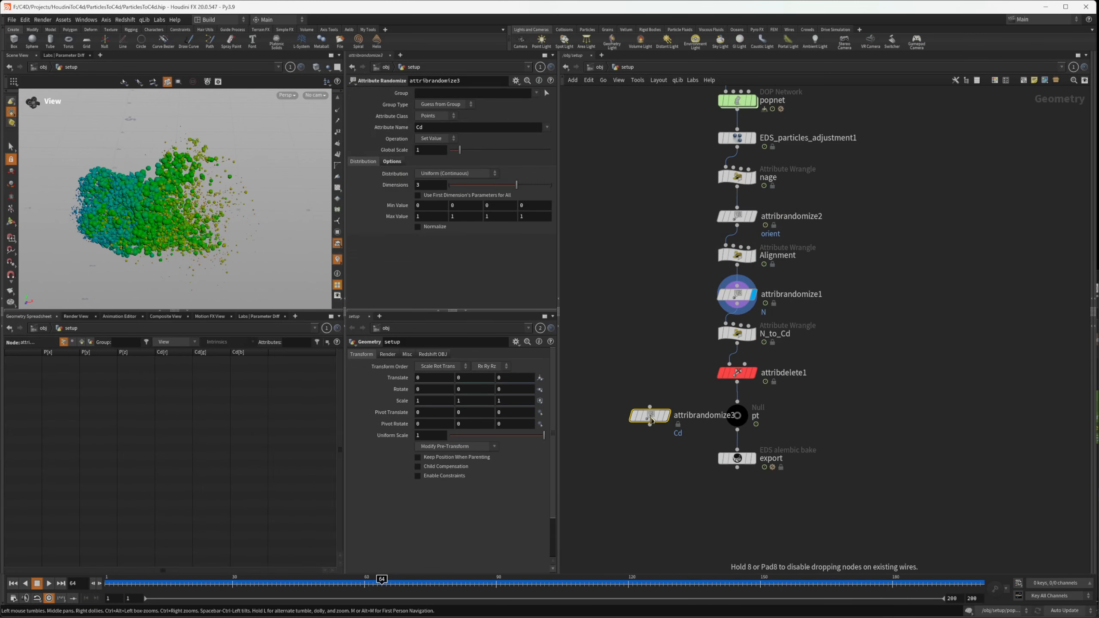
left_click_drag(651, 420, 732, 367)
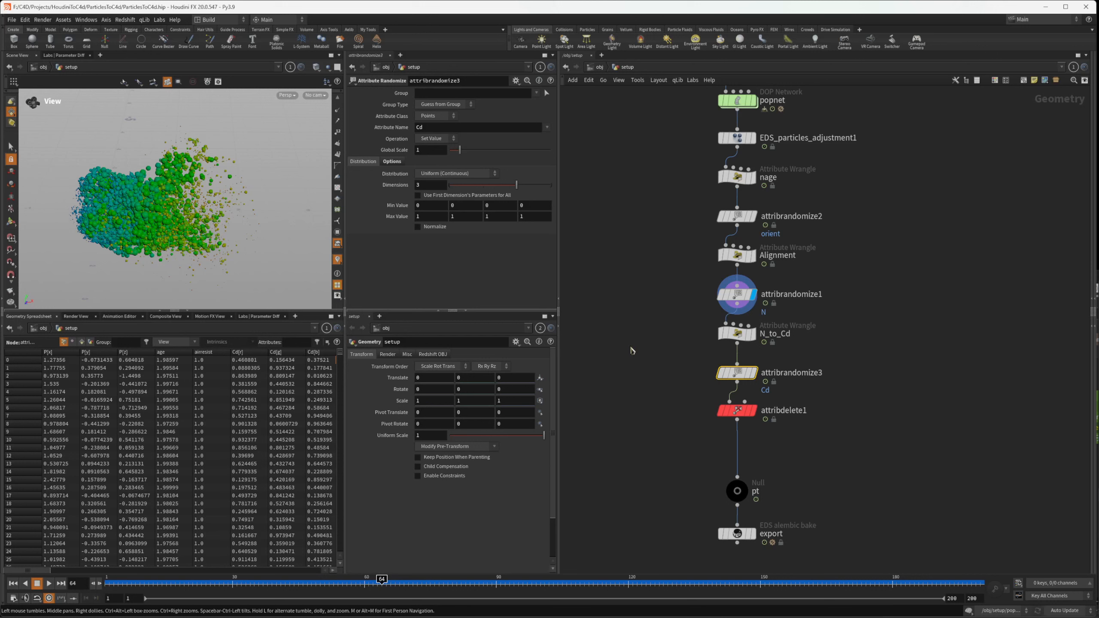
Set the new Attribute Randomize node's attribute name to rand_cd
left_click_drag(436, 129, 241, 162)
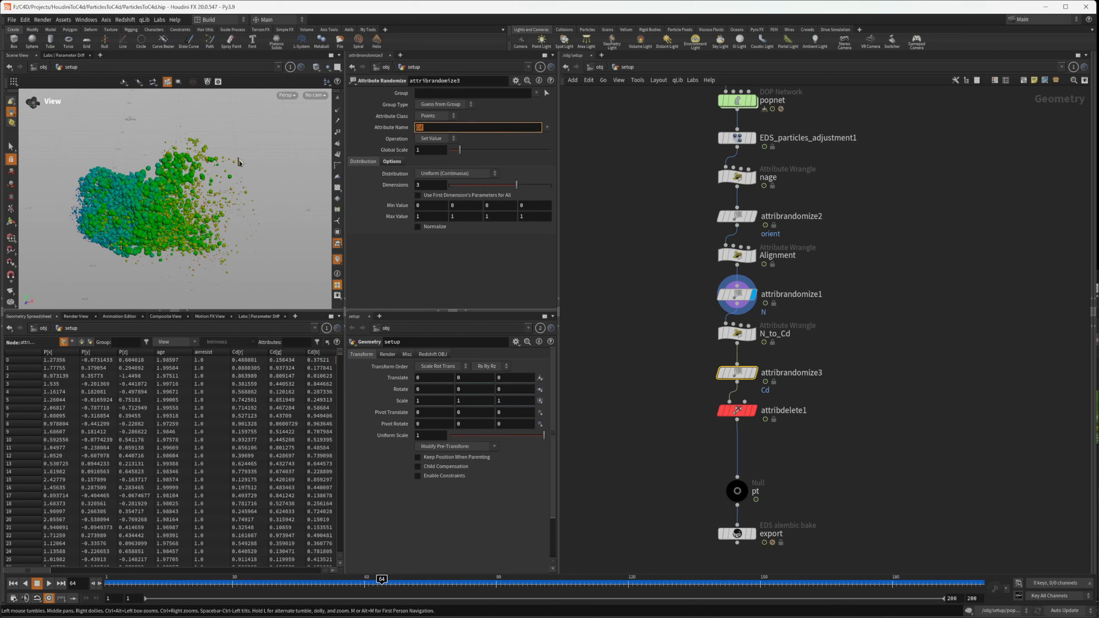
type("rand_cd")
key("Return")
Set the rand_cd randomization to 1 dimension with the Uniform (Continuous) distribution
double_click(438, 186)
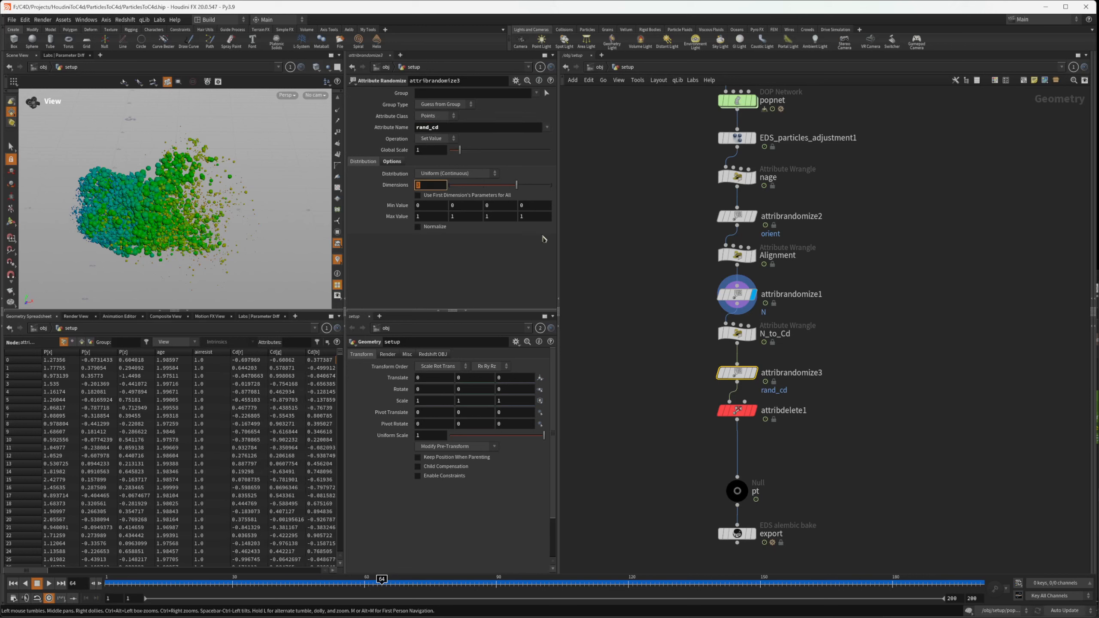
type("1")
key("Return")
left_click(453, 175)
left_click(643, 239)
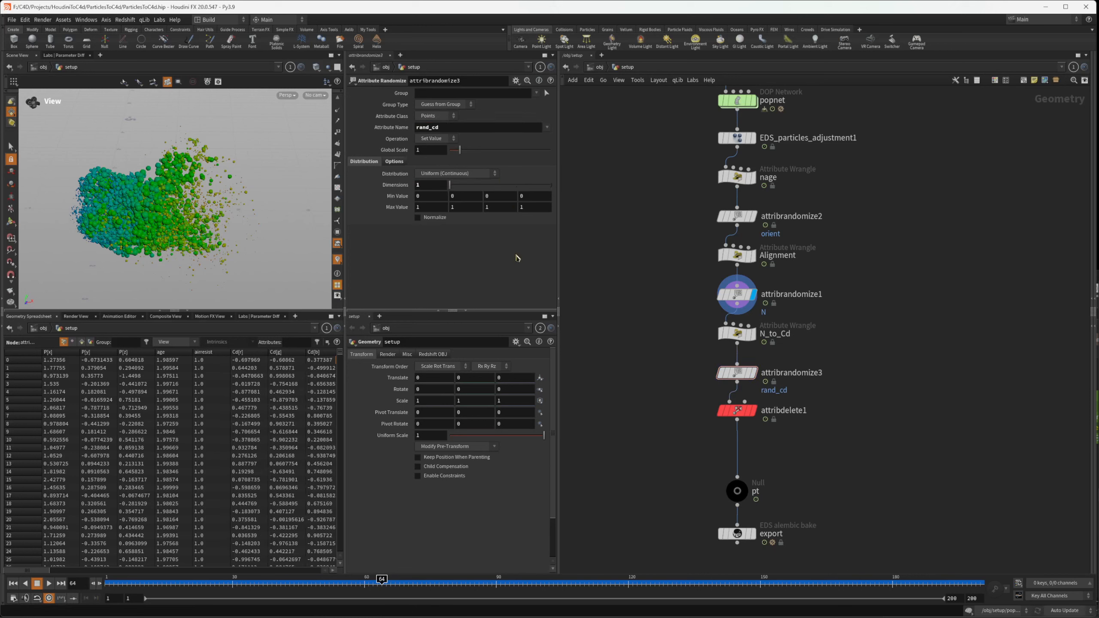
Enable id as the seed attribute for rand_cd with global seed 2617, and select attribdelete1
left_click(394, 162)
left_click(358, 207)
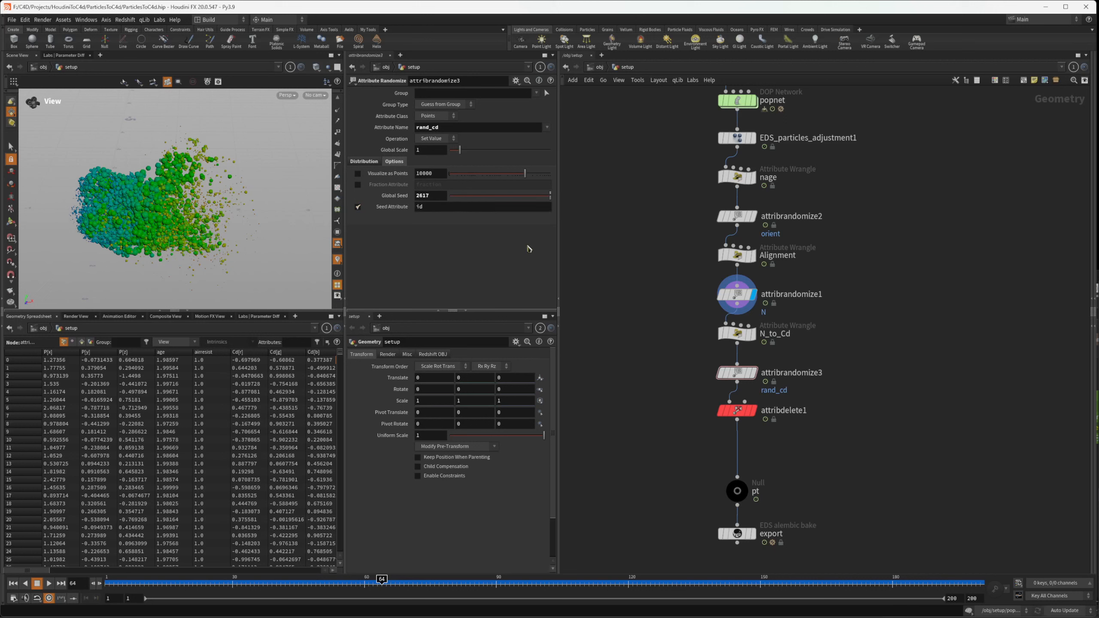
left_click(486, 196)
left_click(371, 164)
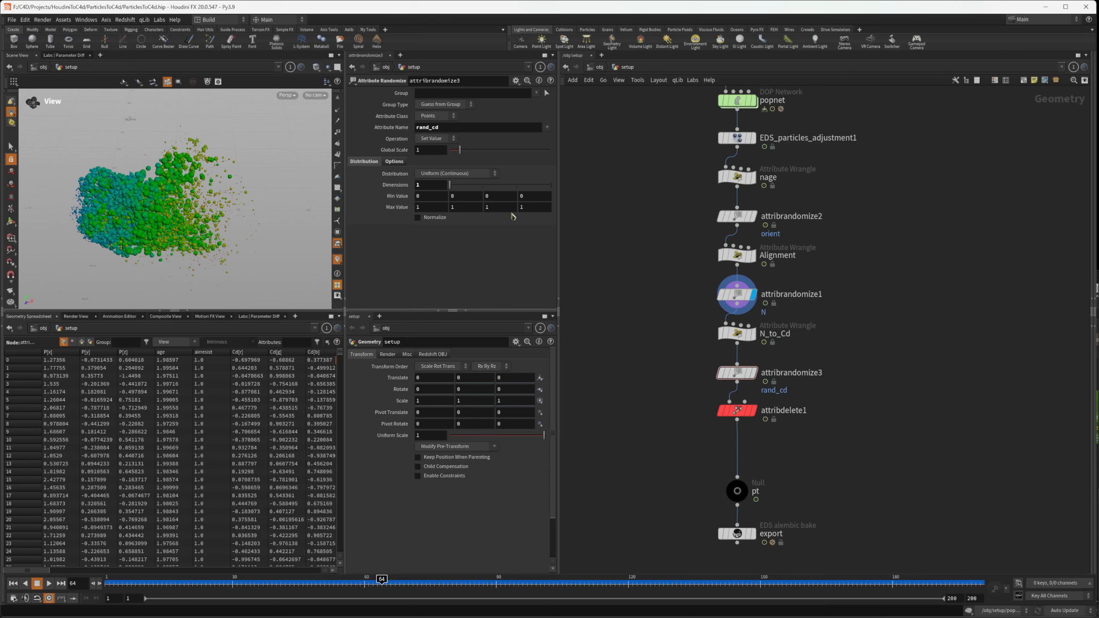
left_click(744, 412)
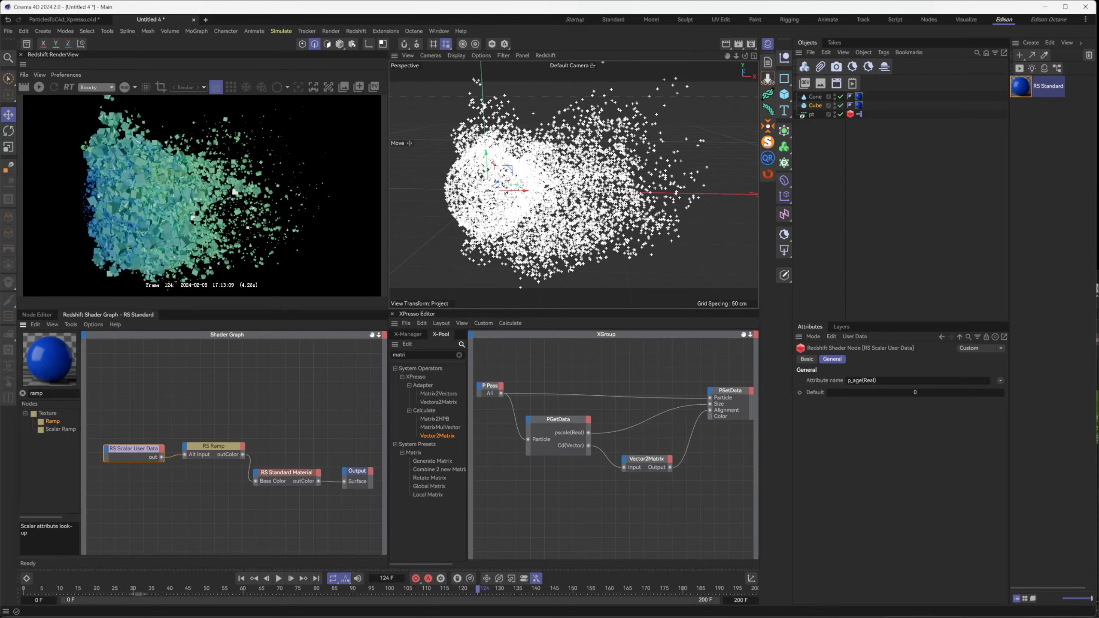
Switch to Cinema 4D and save the untitled project as ParticlesToC4d_Xpresso_2.c4d
left_click(871, 244)
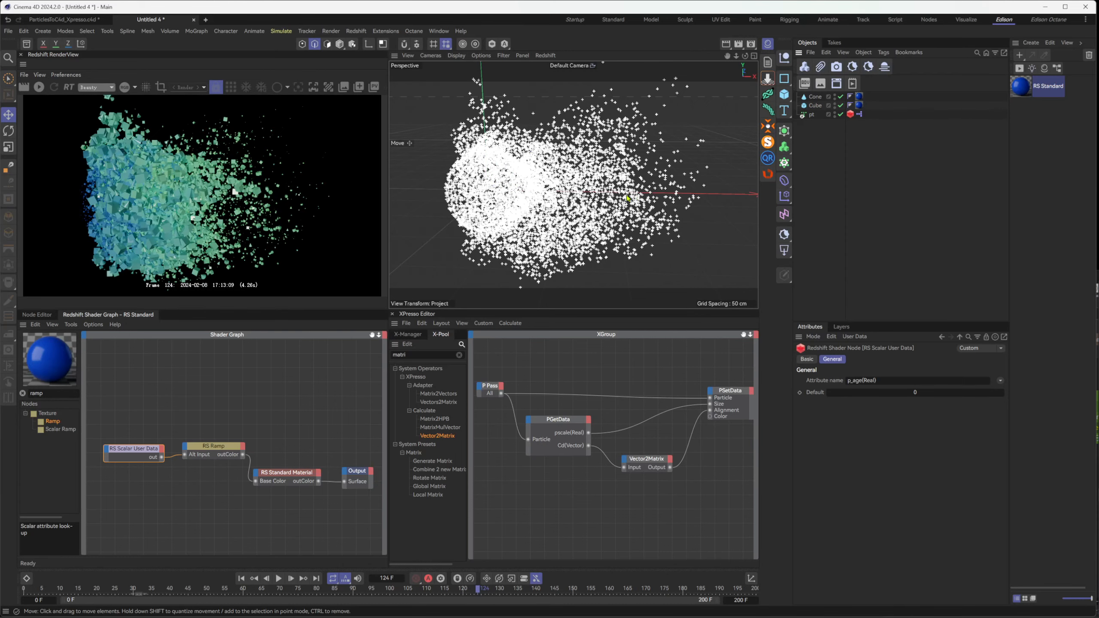
key("ctrl+s")
left_click(725, 354)
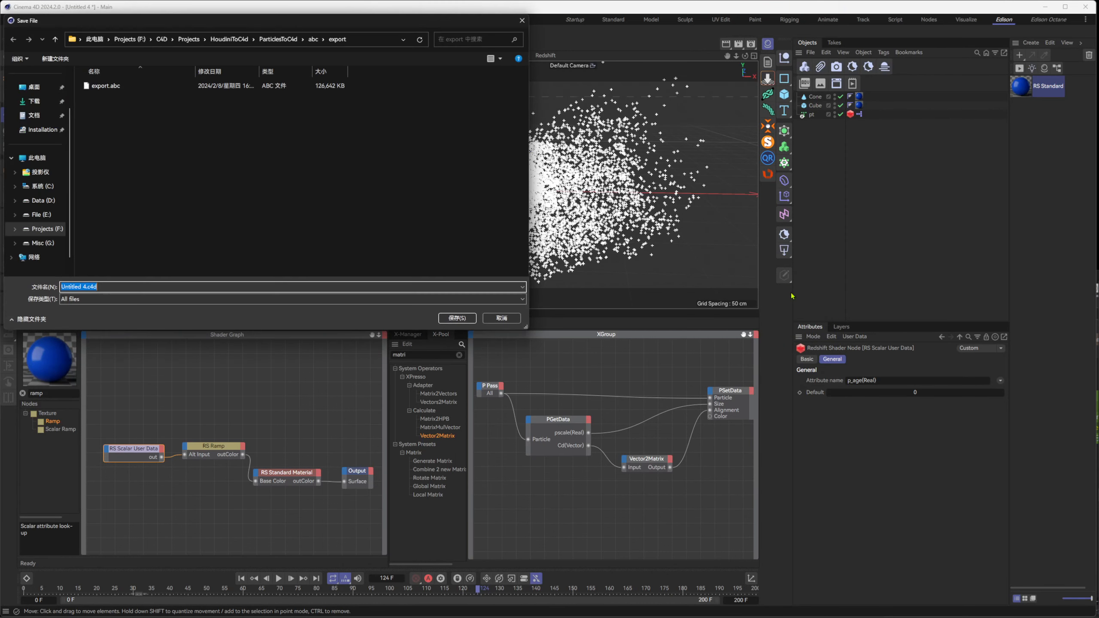
left_click(511, 318)
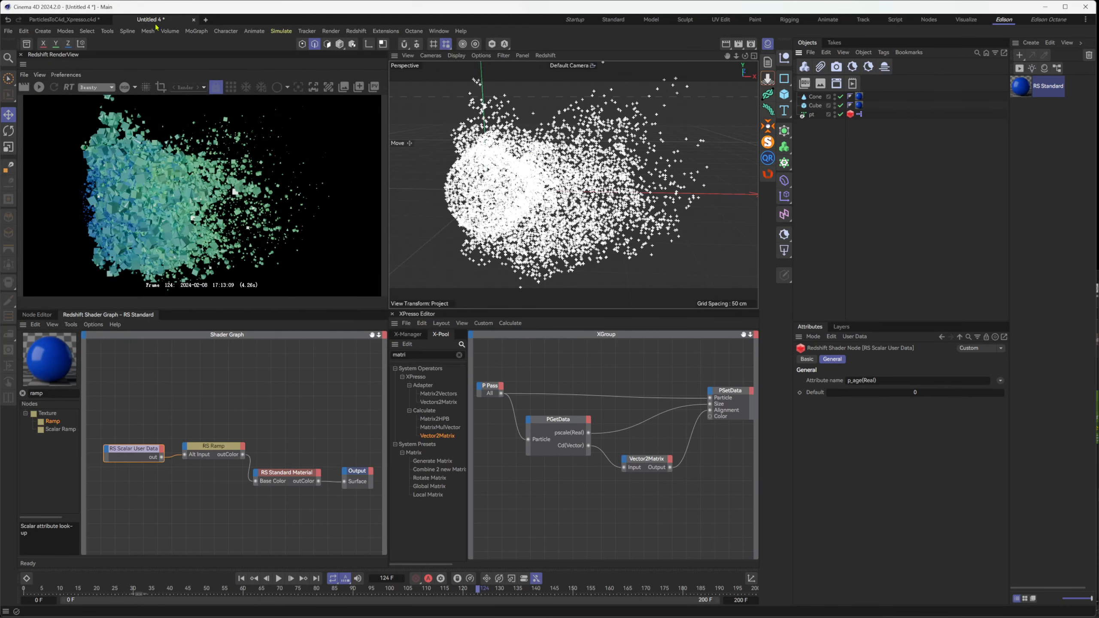
key("ctrl+s")
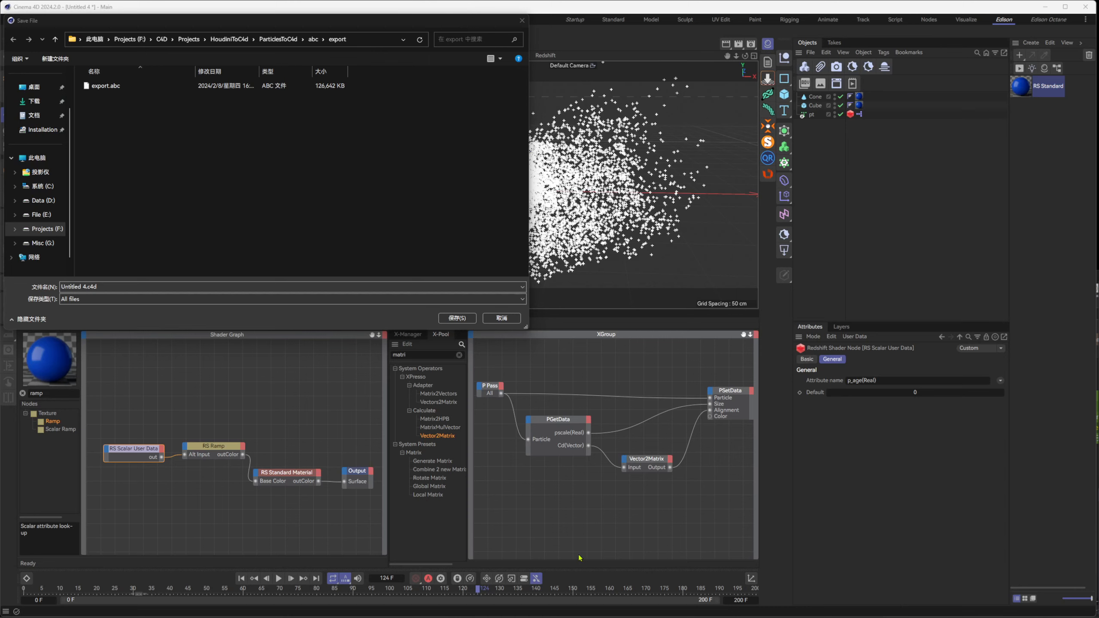
Switch to Houdini, save the scene and bake the export node's frames 1 to 200 to the Alembic file on disk
key("alt+Tab")
key("ctrl+s")
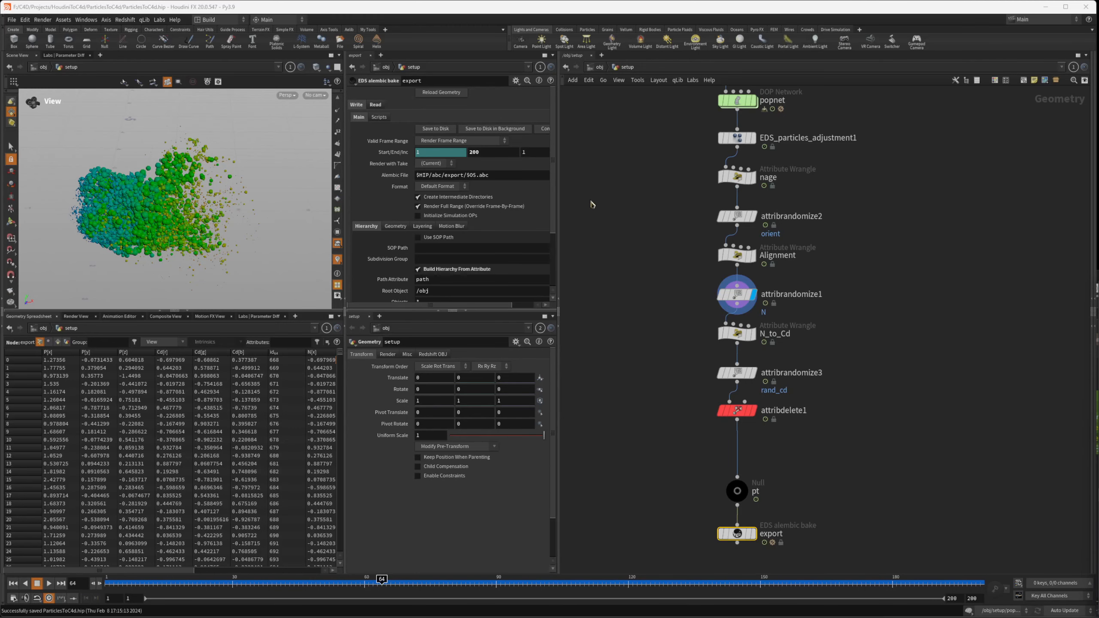
left_click(751, 558)
left_click(435, 130)
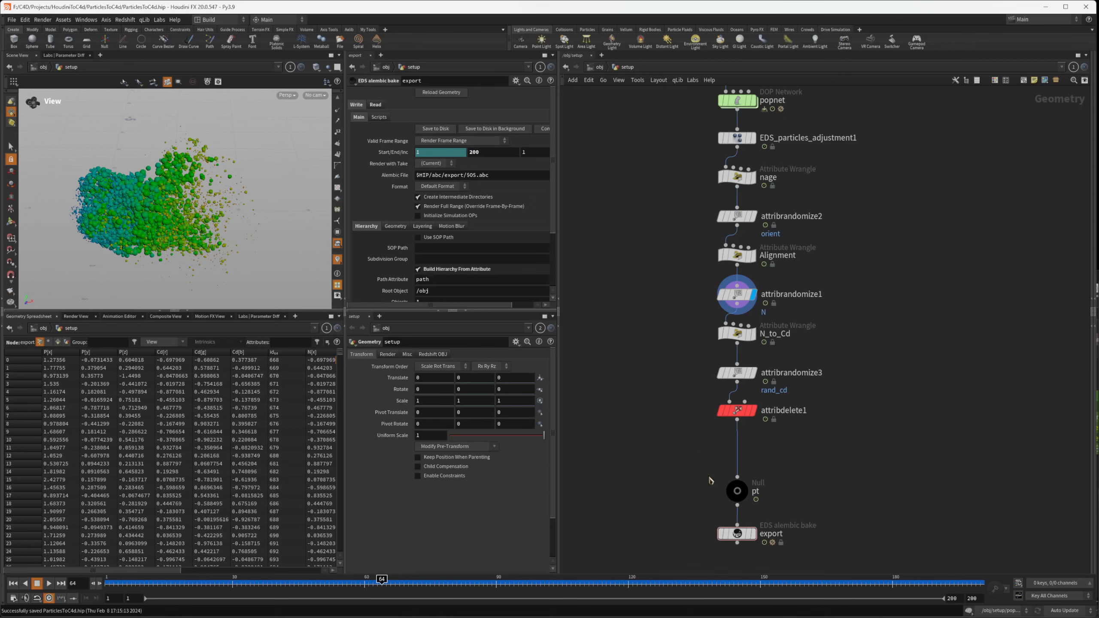
Switch back to Cinema 4D and open the recent project ParticlesToC4d_Xpresso_2.c4d
key("alt+Tab")
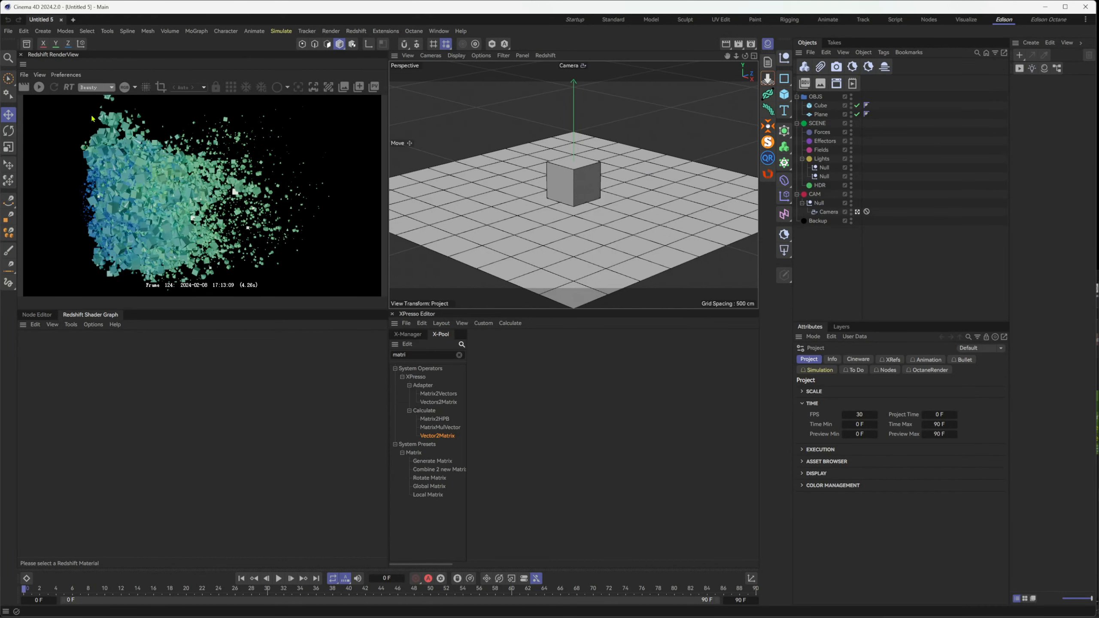
left_click(23, 31)
left_click(9, 32)
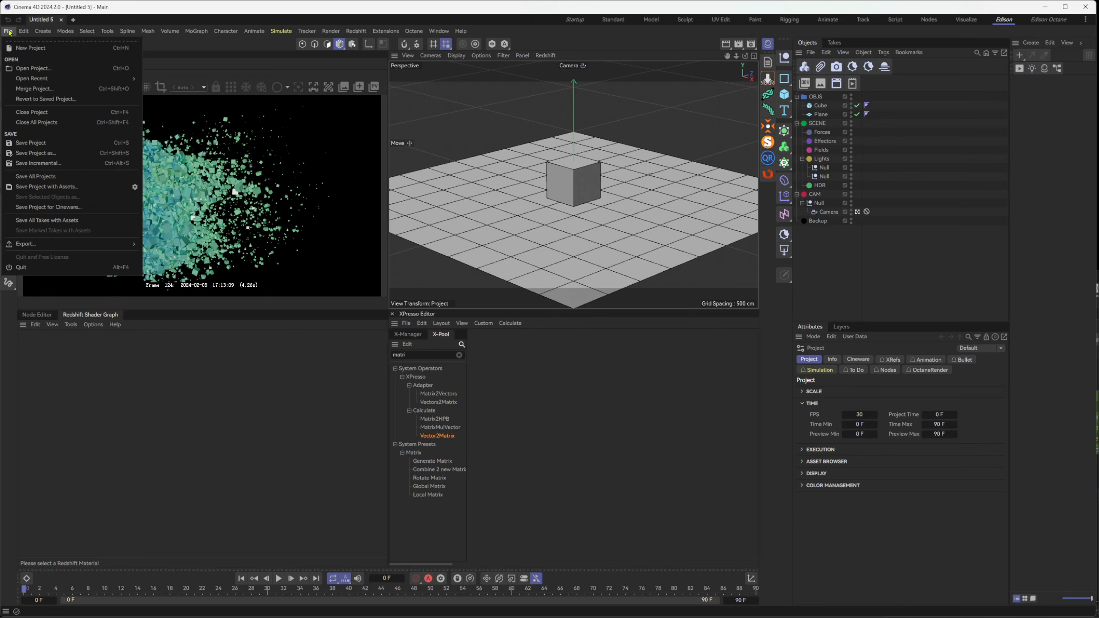
mouse_move(87, 79)
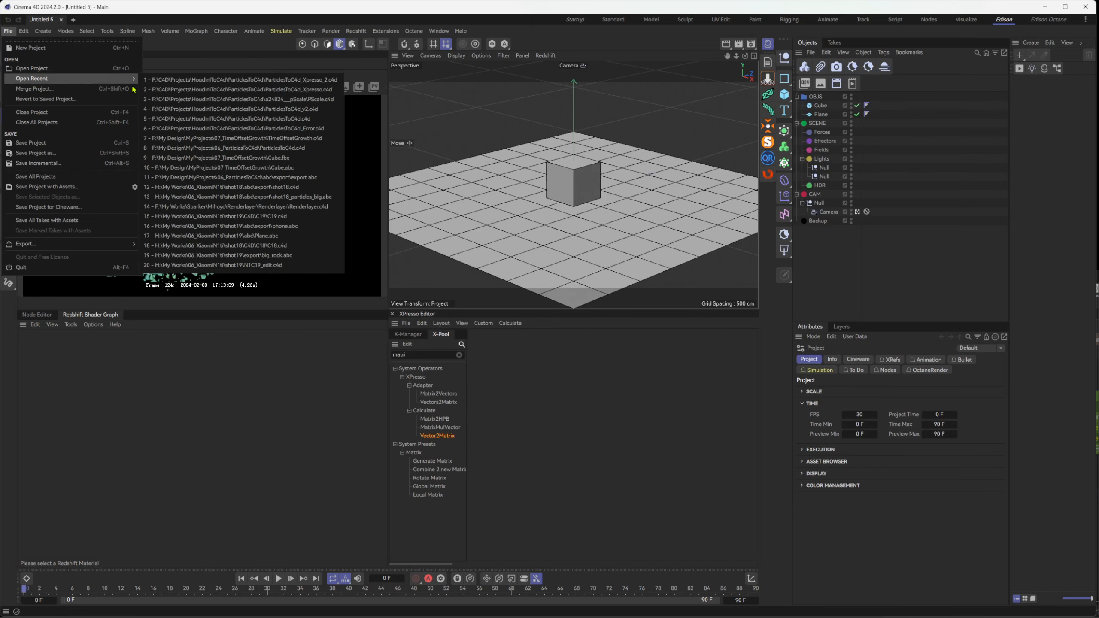
left_click(291, 80)
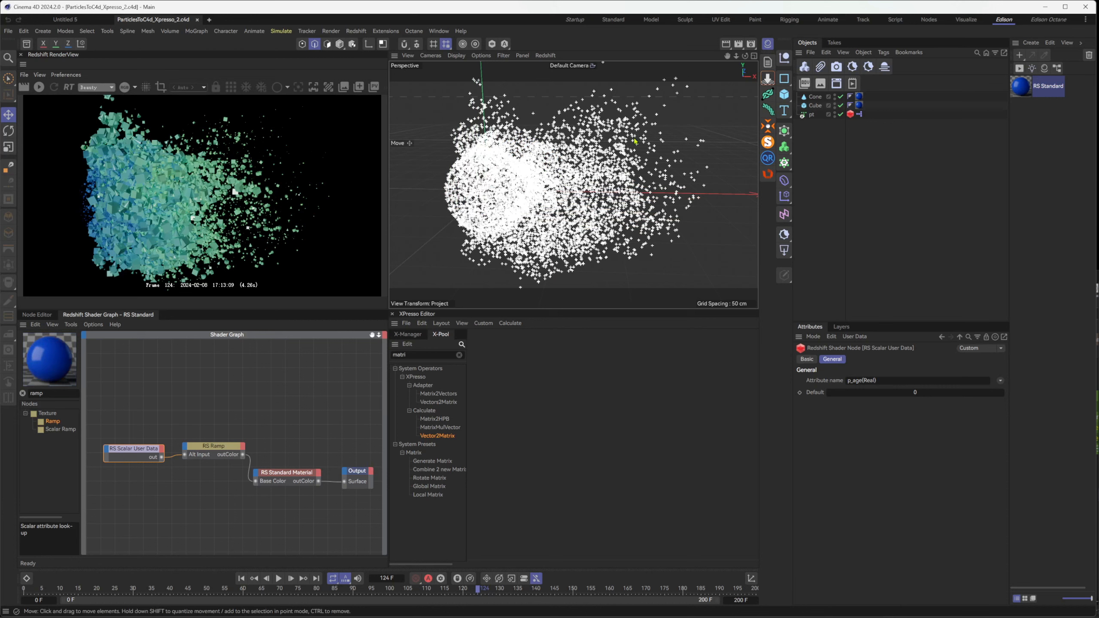
Check the Thinking Particles data channels for rand_cd(Real) and close the settings window
left_click(281, 31)
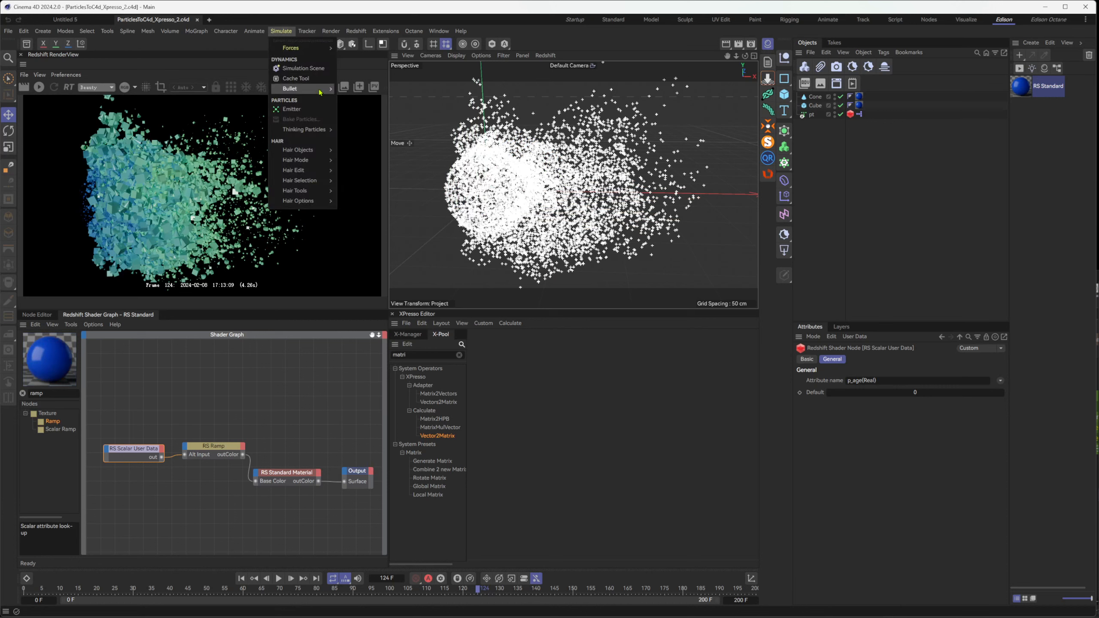
mouse_move(303, 130)
left_click(366, 143)
left_click(407, 163)
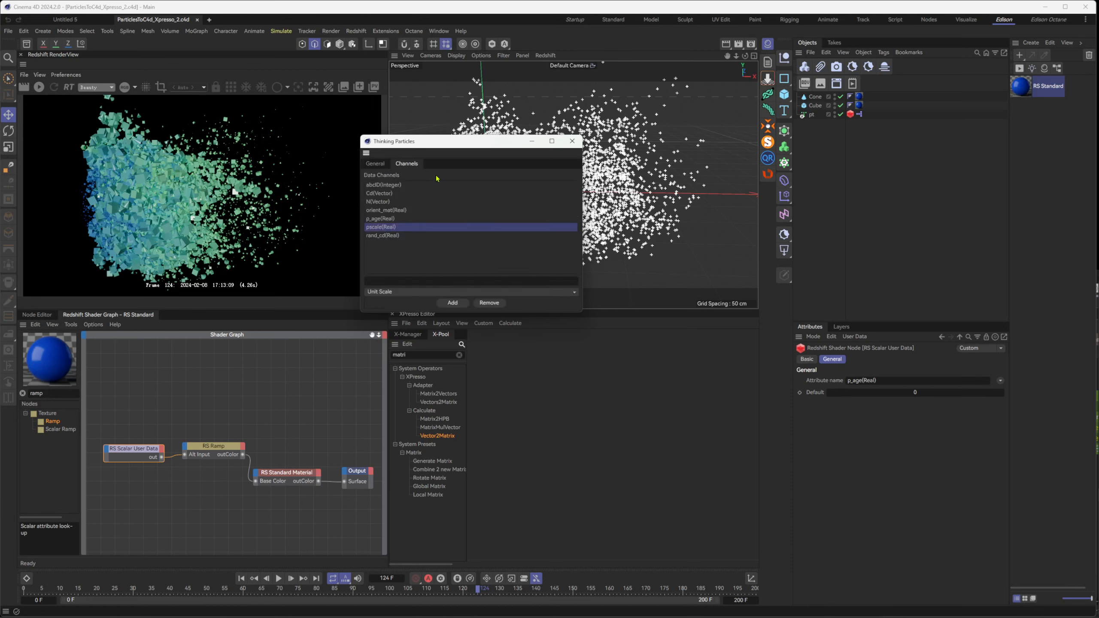
left_click(385, 238)
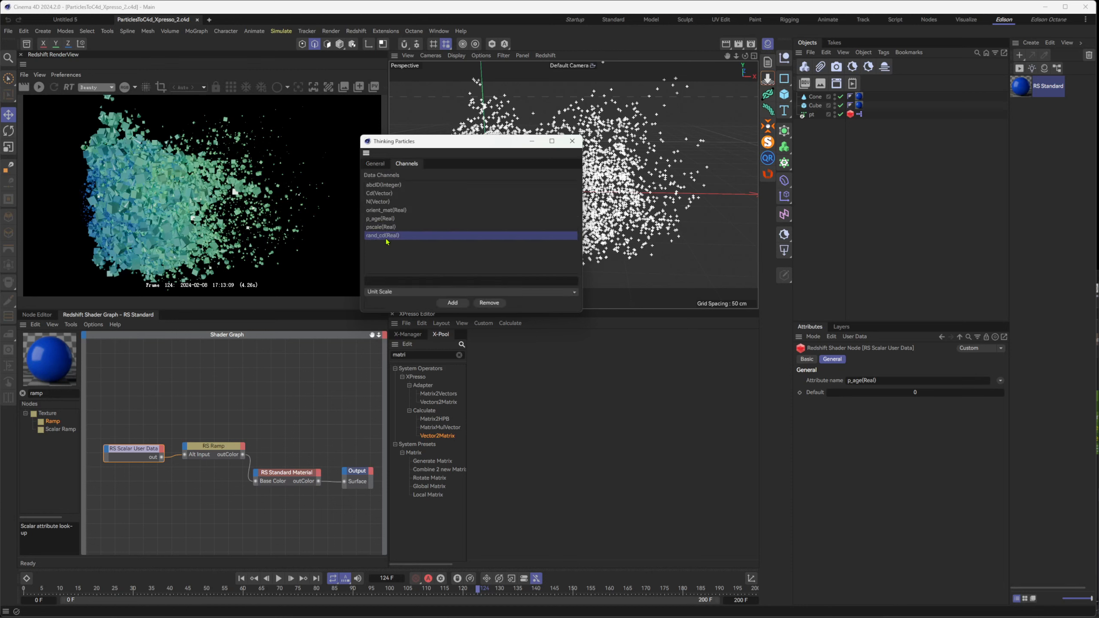
left_click(572, 141)
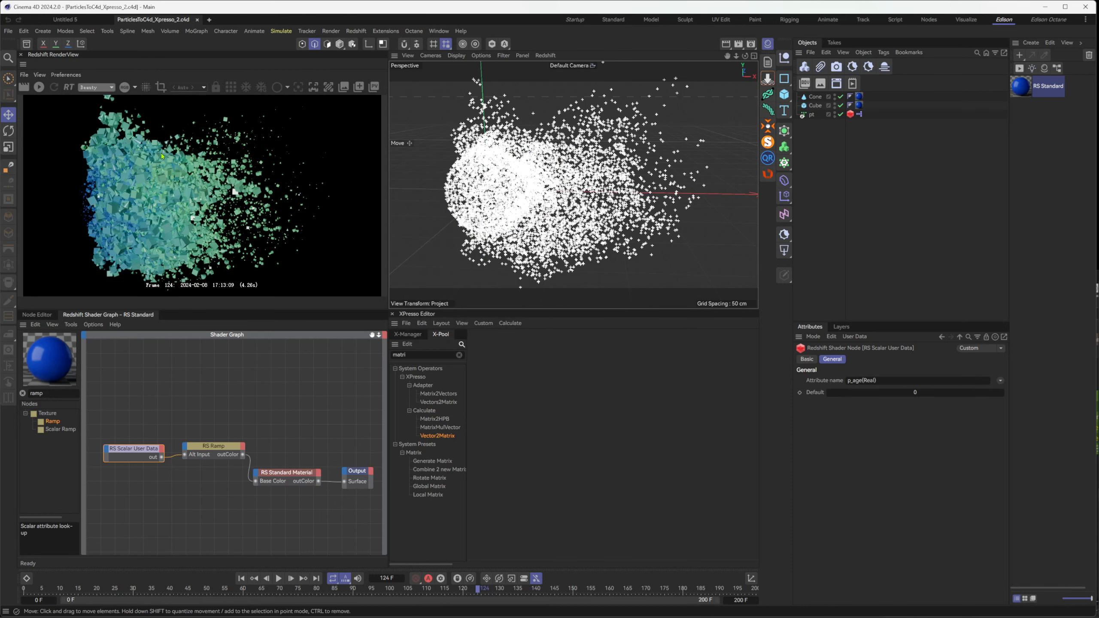
Check the particle colors in the Redshift live render at frames 143 and 155, and stop the render
left_click(39, 87)
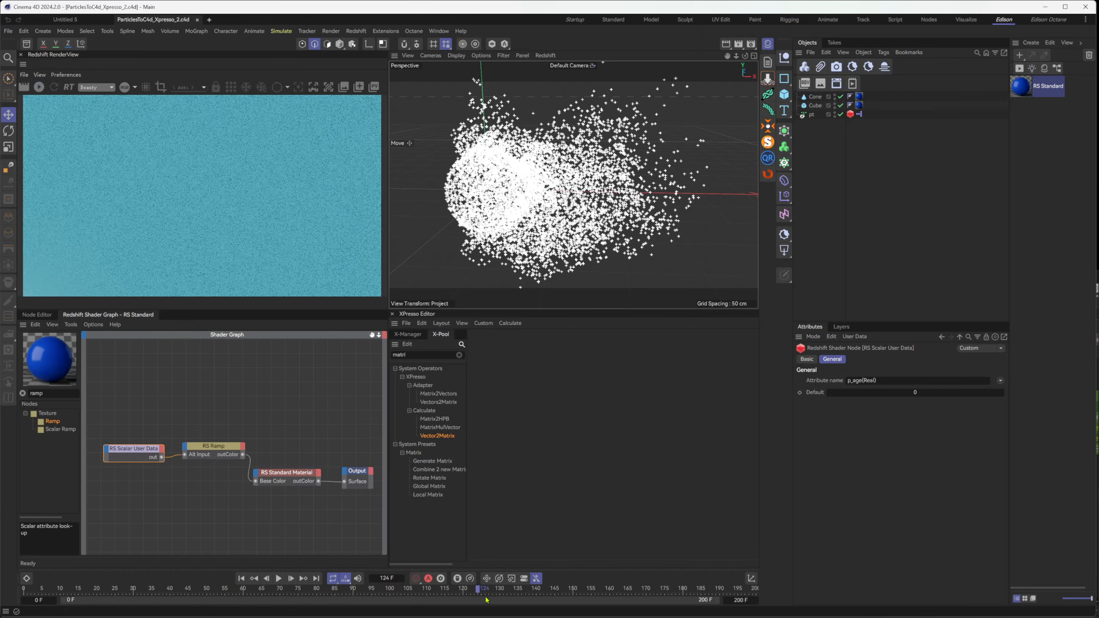
left_click_drag(486, 592, 557, 591)
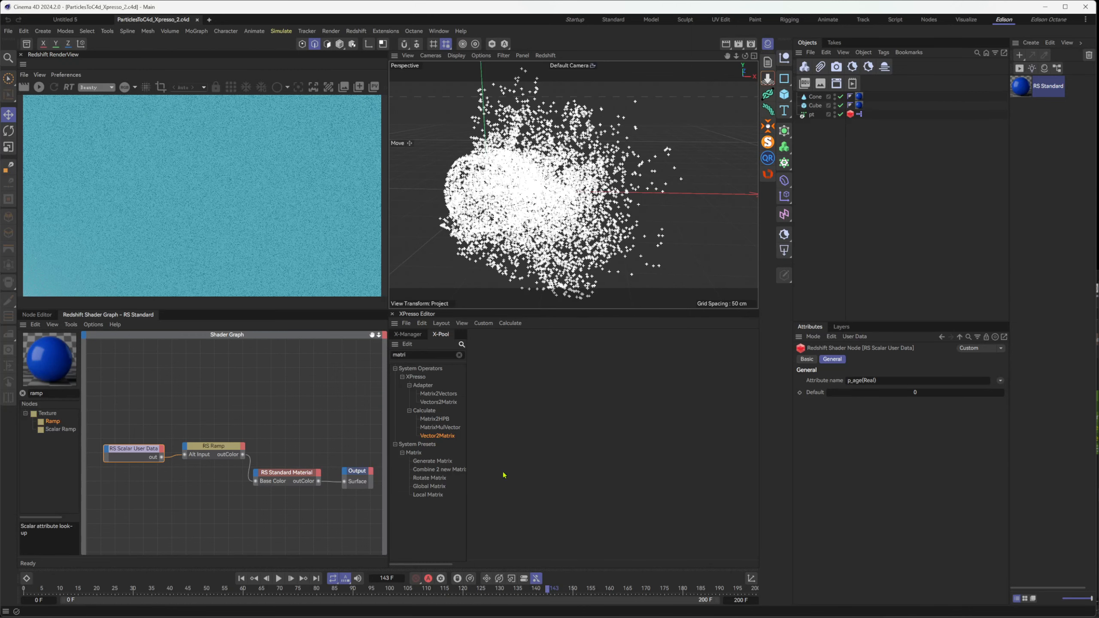
left_click(39, 86)
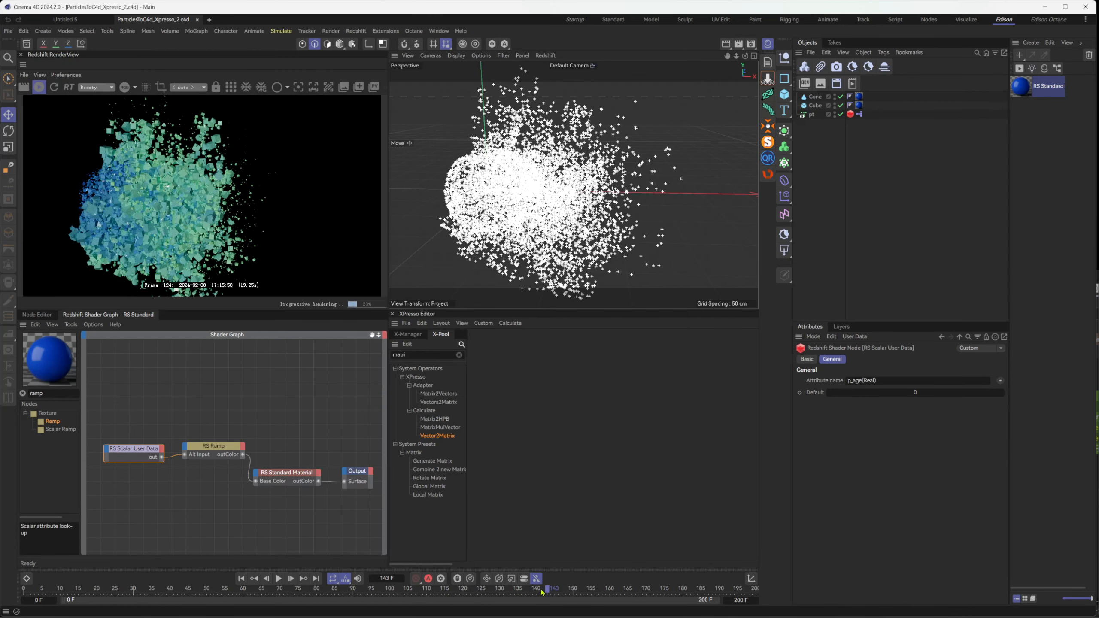
left_click_drag(543, 591, 591, 589)
left_click(157, 498)
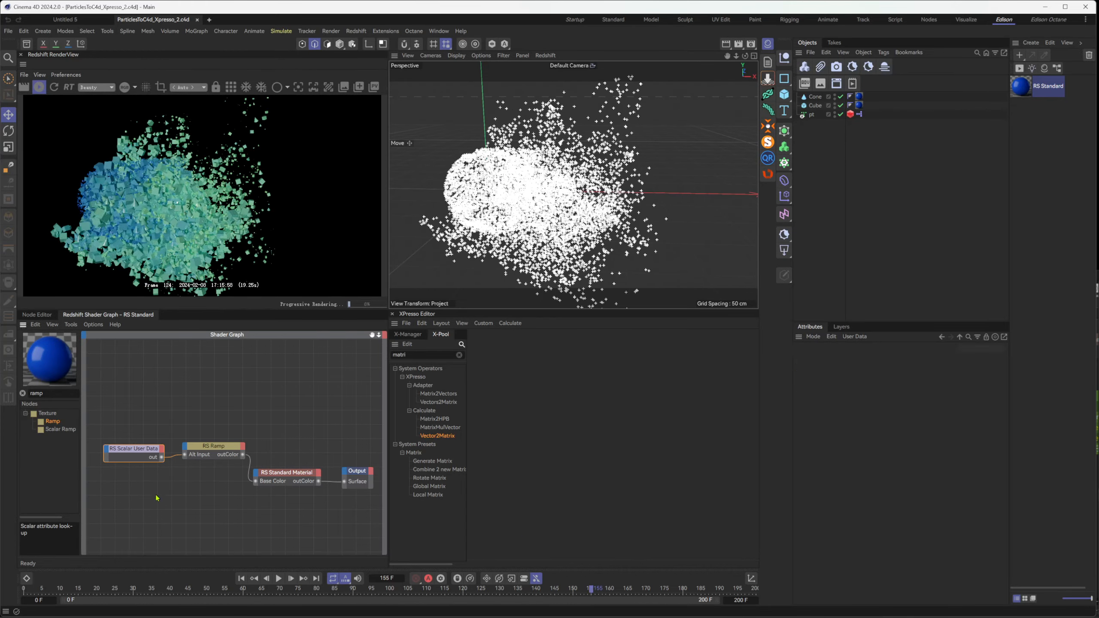
left_click(41, 88)
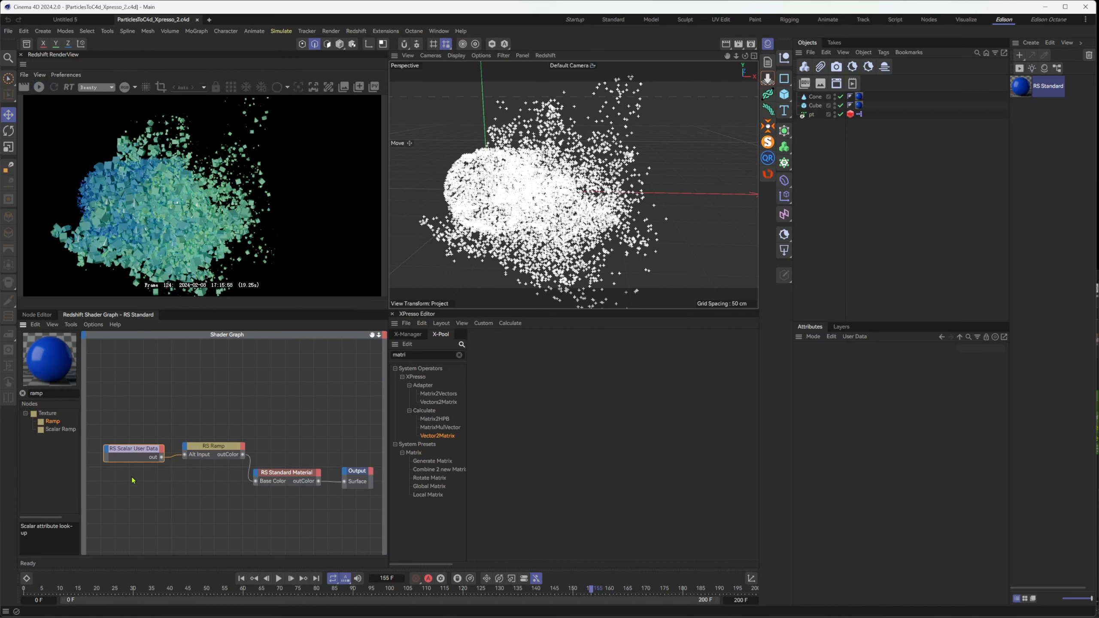
Duplicate the RS Scalar User Data node below the original and set the copy's attribute name to rand_cd(Real)
left_click_drag(139, 517, 145, 491)
key("ctrl+c")
key("ctrl+v")
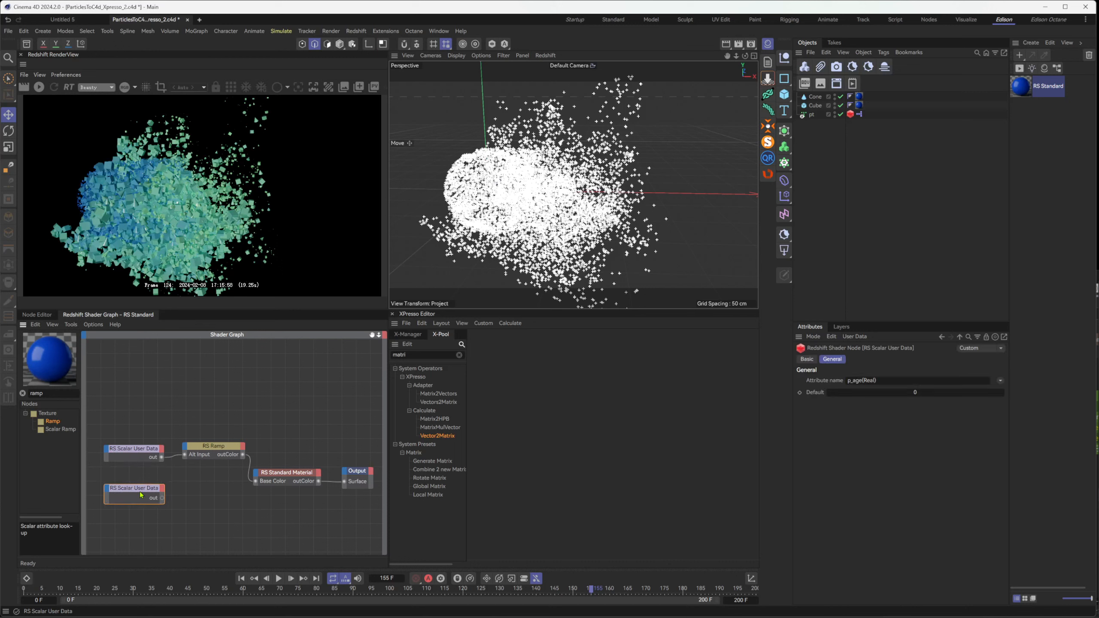
left_click(1001, 382)
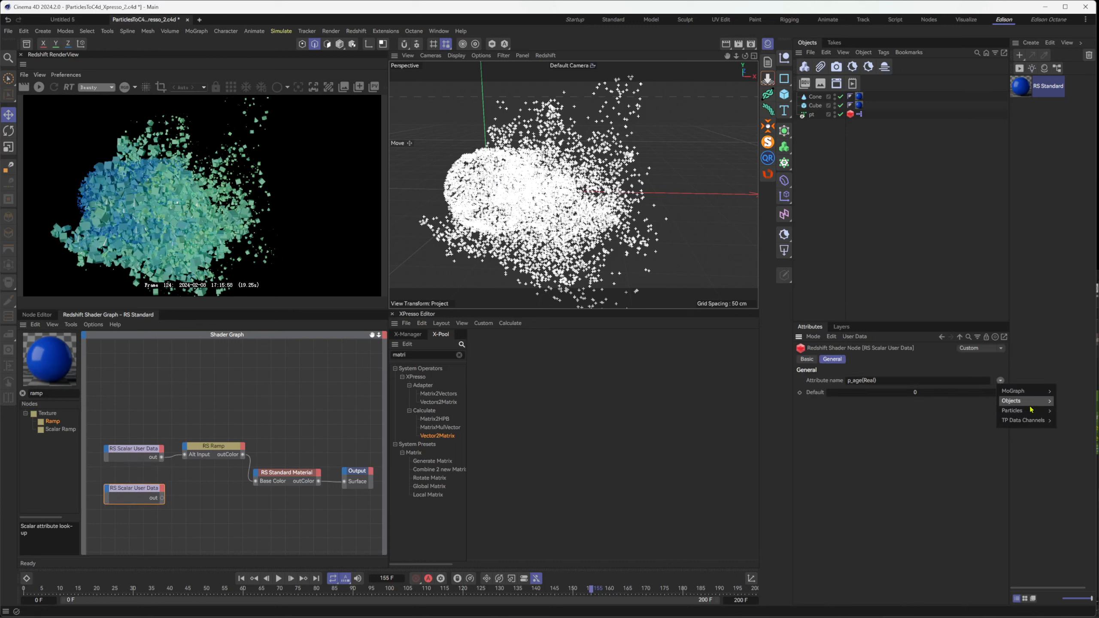
mouse_move(1025, 420)
left_click(1078, 451)
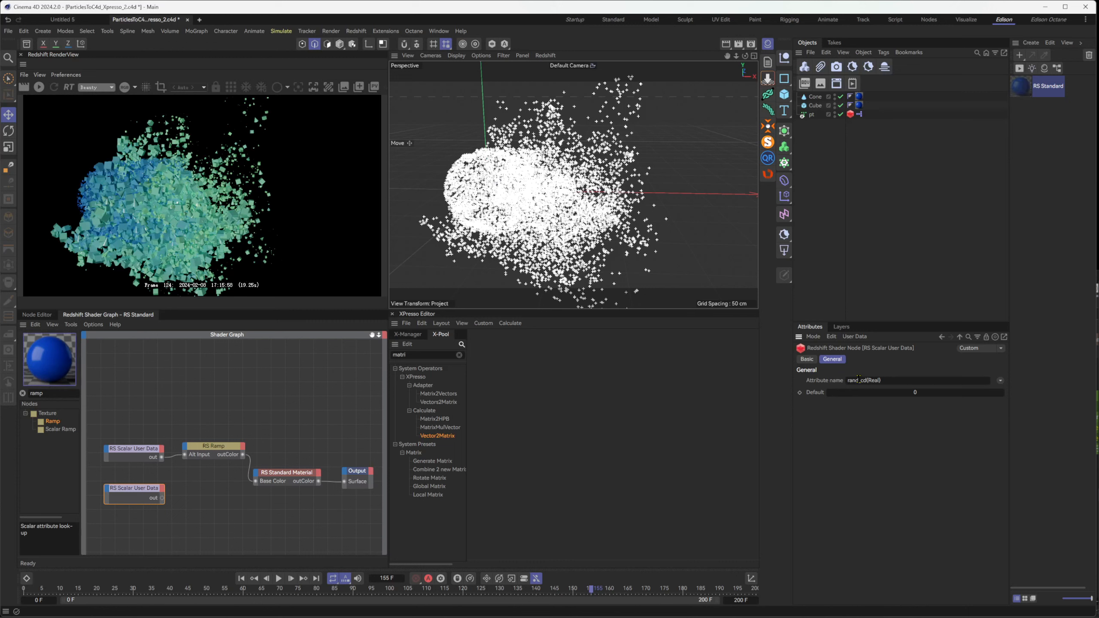
Connect the rand_cd RS Scalar User Data node directly to the Output's Surface and preview it in the Redshift render
left_click(208, 448)
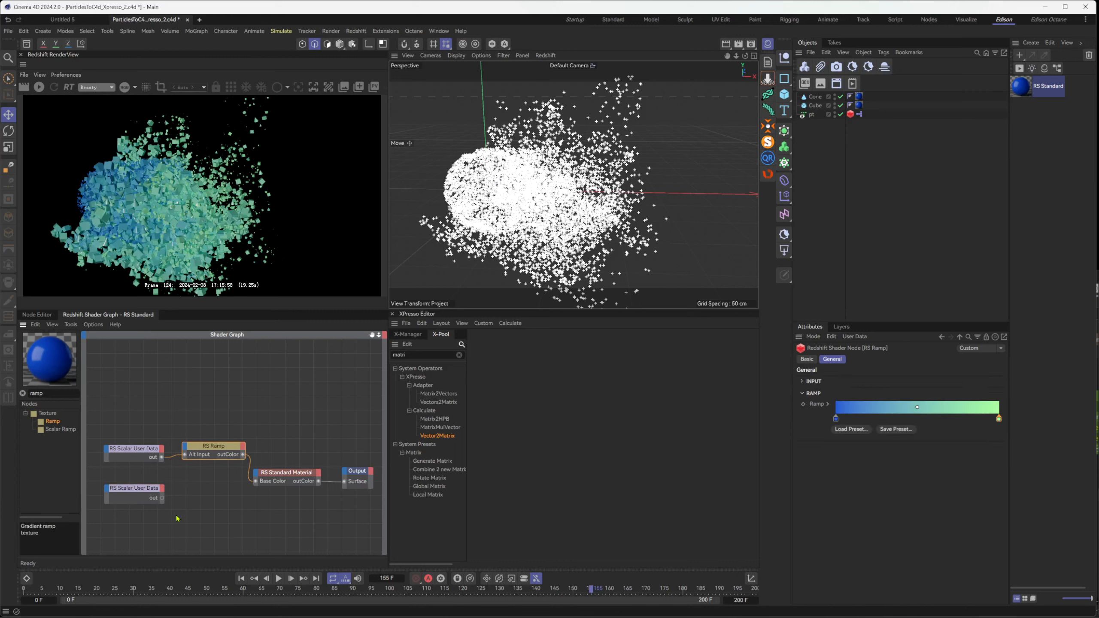
left_click_drag(162, 498, 254, 483)
left_click(39, 87)
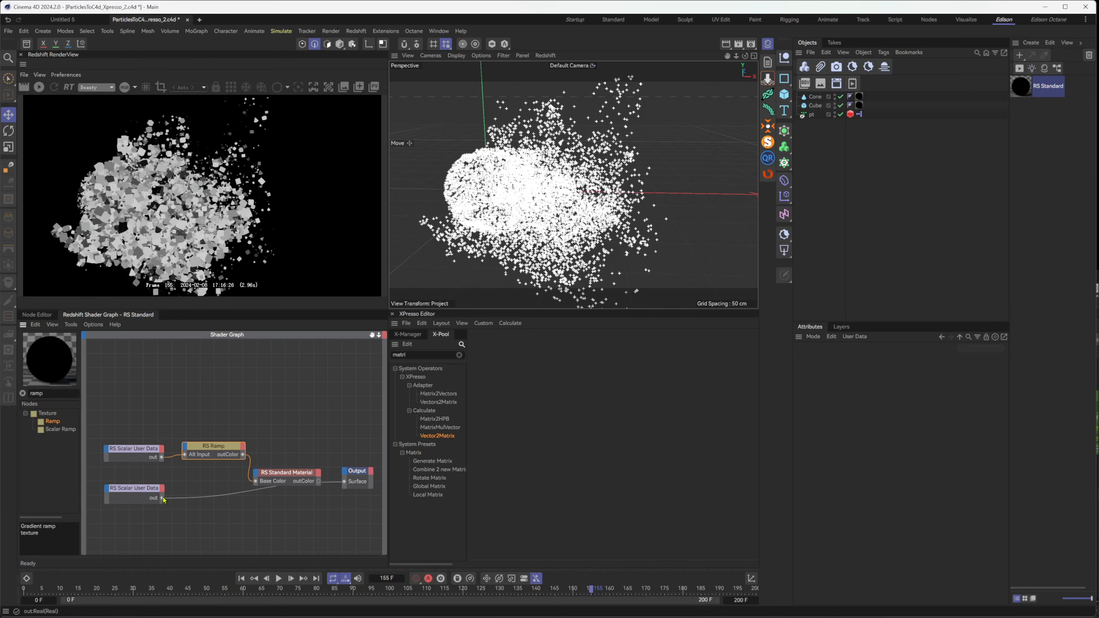
Move the Standard Material up, duplicate the RS Ramp, and insert the copy between the rand_cd user data node and the Output's Surface
left_click_drag(281, 468, 296, 438)
key("ctrl+c")
key("ctrl+v")
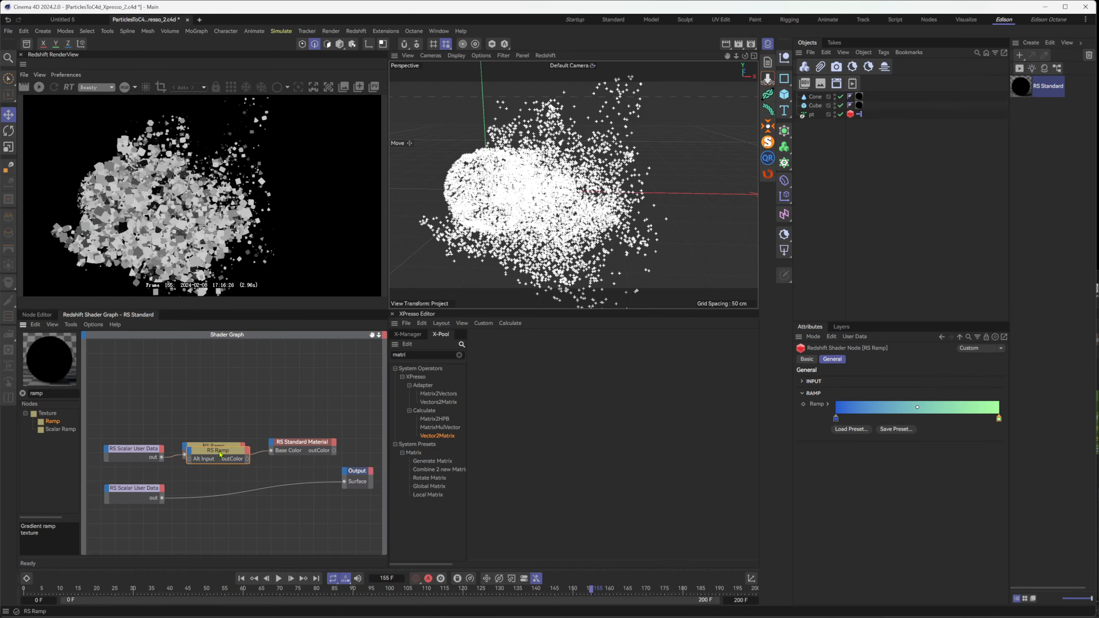
left_click_drag(212, 451, 340, 482)
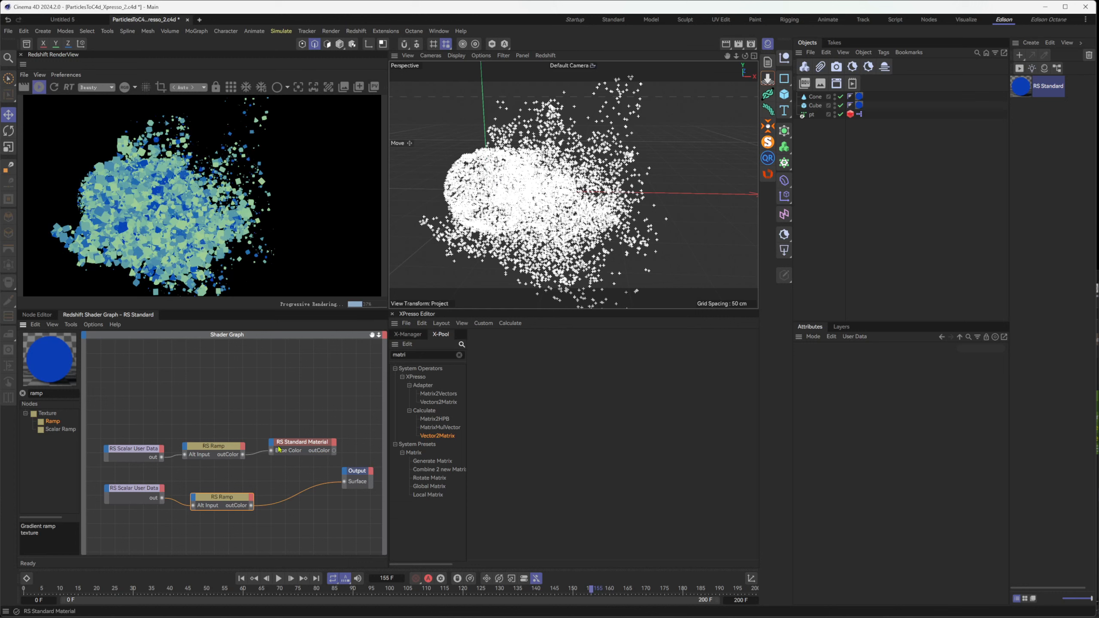
Connect the second RS Ramp to the Standard Material's Base Color and the material's outColor back to the Output's Surface
left_click_drag(271, 451, 251, 506)
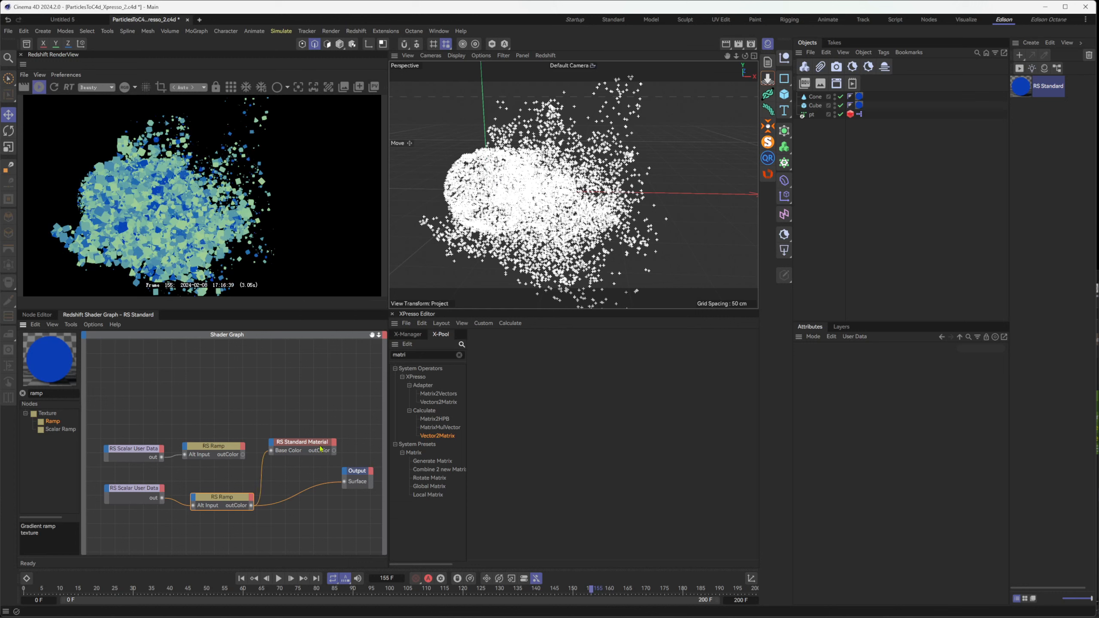
left_click_drag(349, 484, 346, 482)
mouse_move(305, 421)
left_mouse_down()
mouse_move(318, 458)
mouse_move(360, 485)
left_mouse_up()
left_click(248, 380)
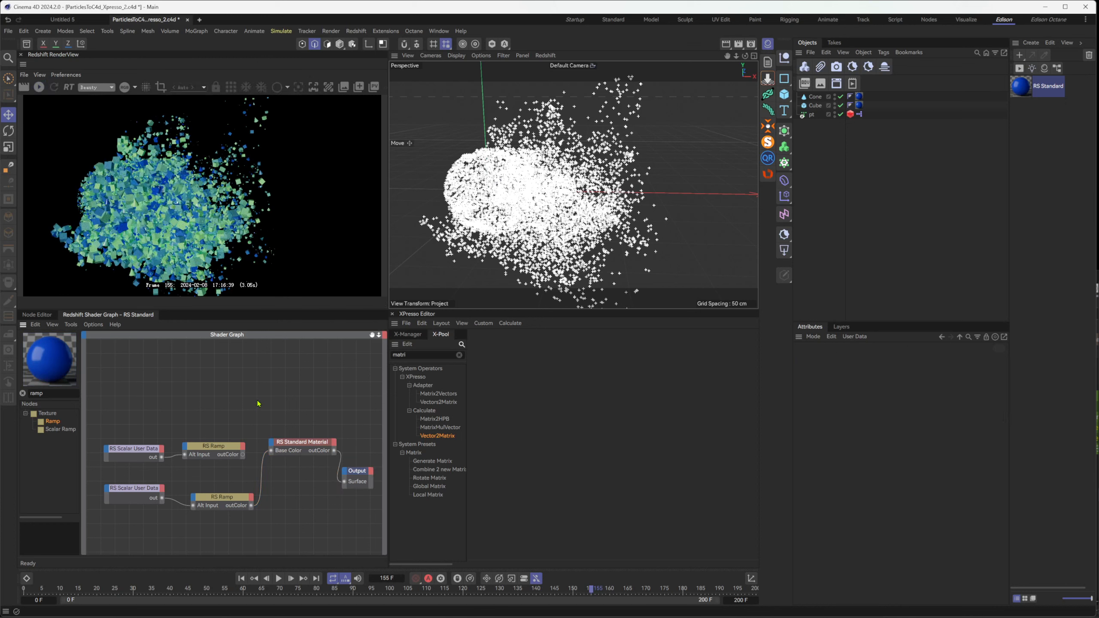
Find the Color Composite node and add it above the Standard Material in the shader graph
double_click(37, 394)
type("c")
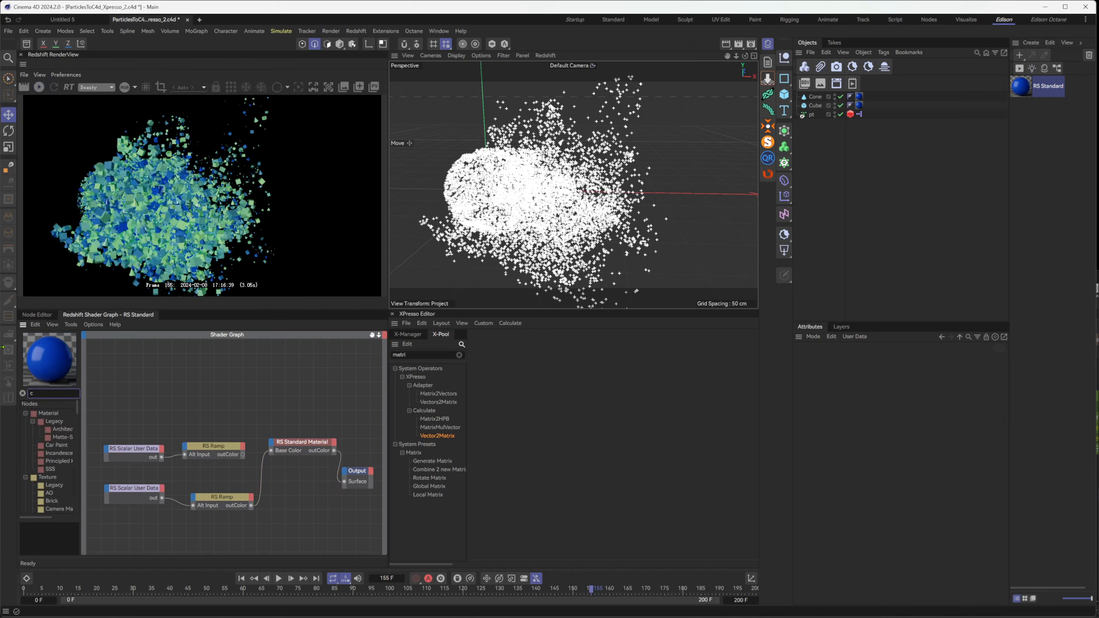
type("ompo")
left_click_drag(61, 421, 305, 404)
Add an RS Color Mix node to the graph and move the Color Composite node aside to make room
double_click(37, 394)
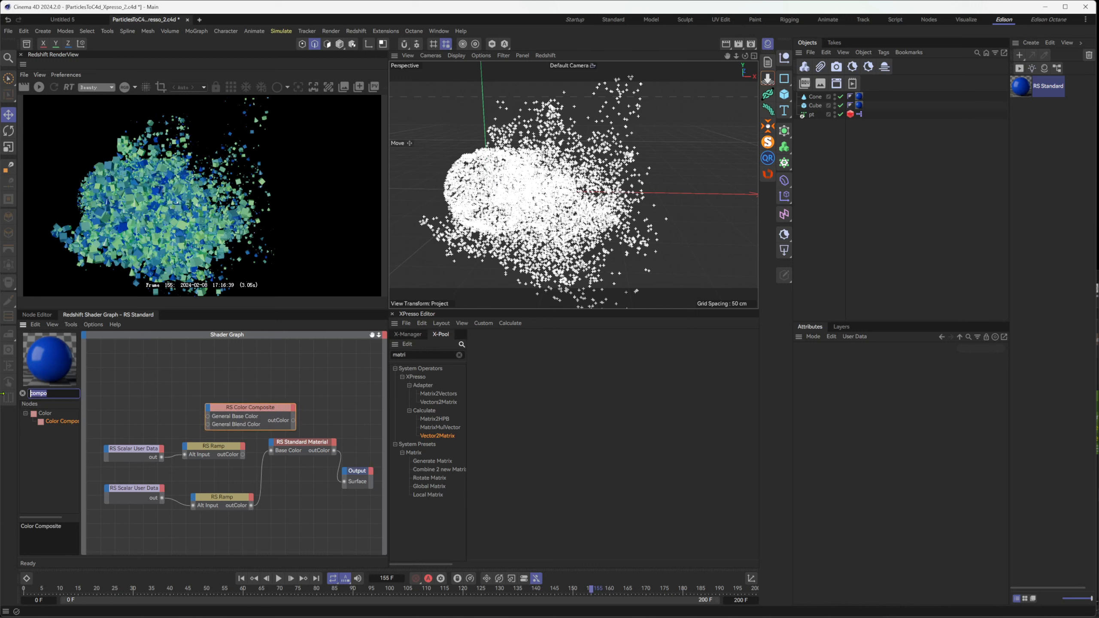
type("mix")
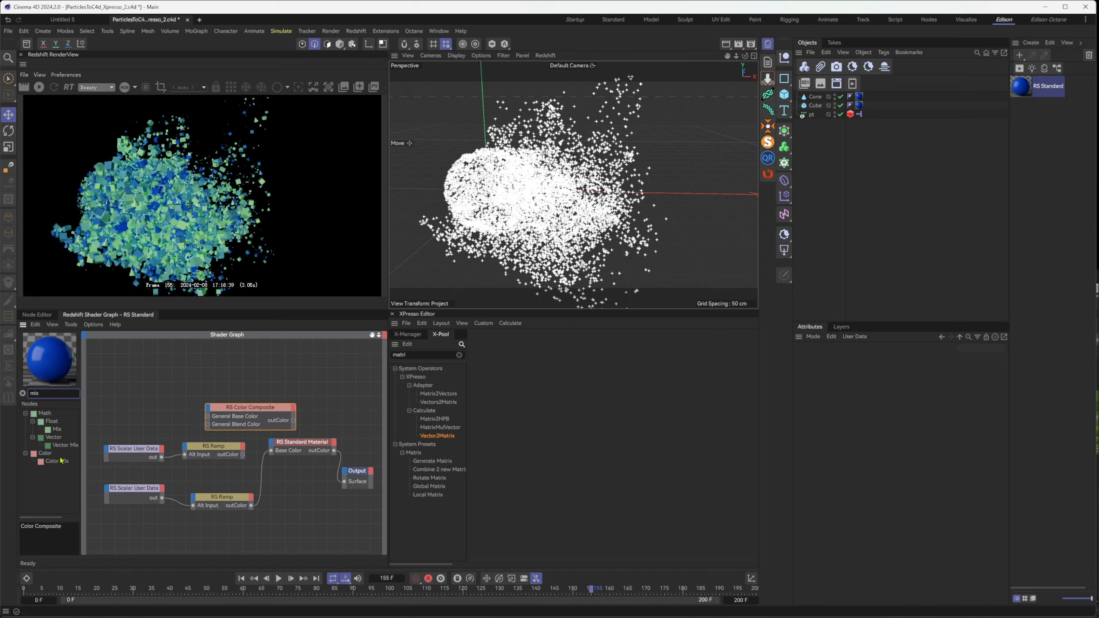
left_click_drag(60, 461, 326, 360)
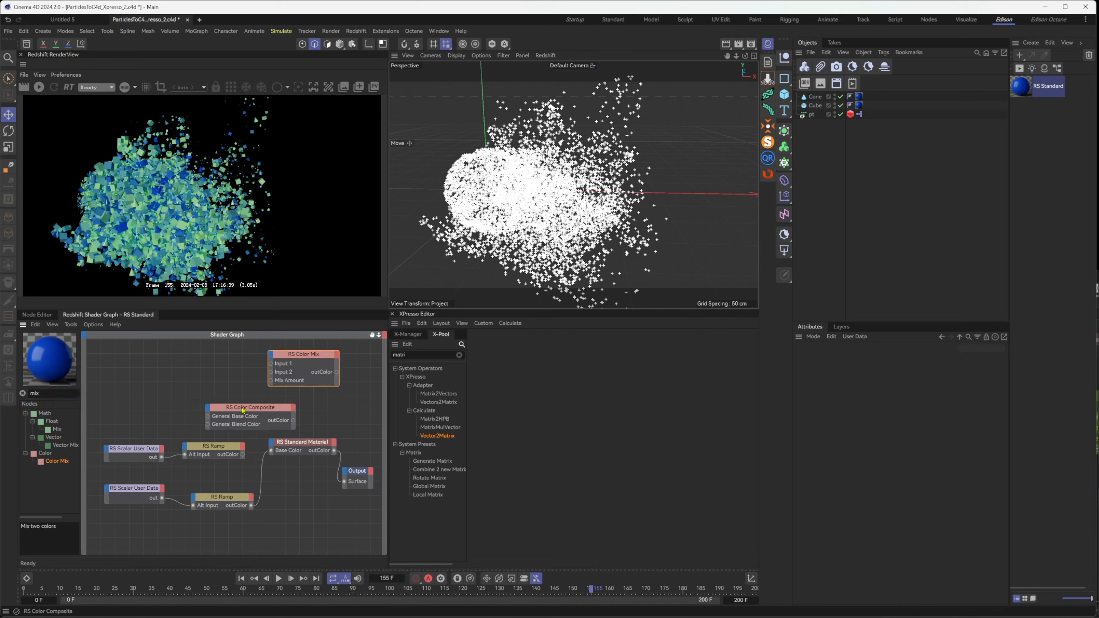
left_click_drag(260, 407, 197, 359)
Move the Standard Material and Output nodes down and search the node library for mul
left_click(318, 450)
mouse_move(317, 450)
left_mouse_down()
mouse_move(323, 498)
mouse_move(353, 483)
mouse_move(306, 487)
mouse_move(320, 466)
left_mouse_up()
type("mul")
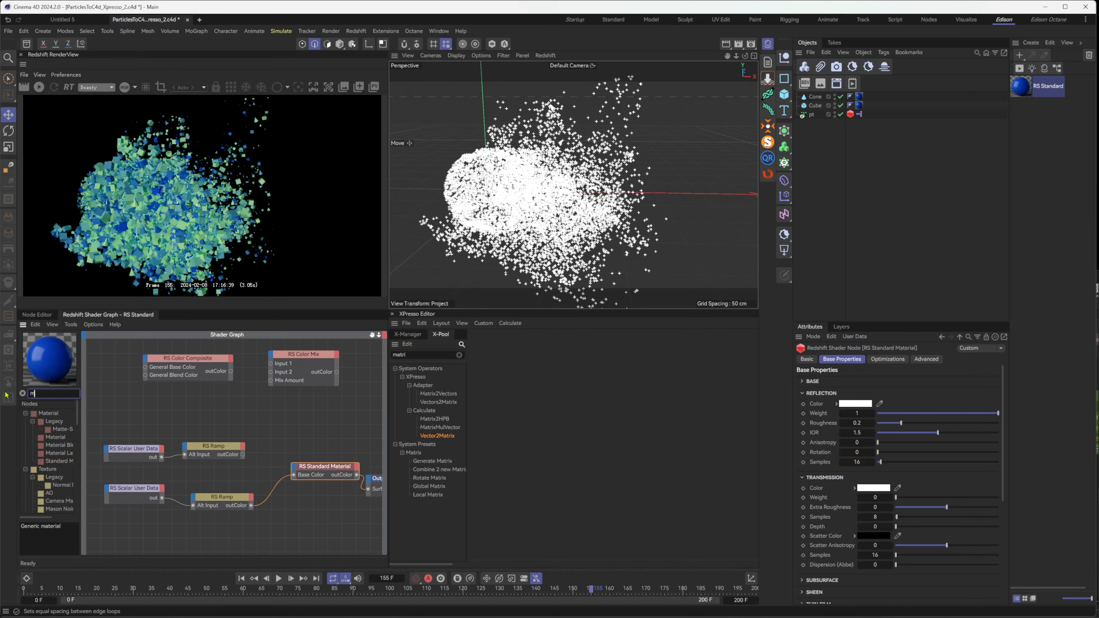
left_click(298, 368)
Move the p_age user data node and its ramp up, and connect that ramp to Input 1 of the Color Mix
left_click(211, 447)
left_click_drag(124, 424, 130, 506)
left_click_drag(131, 426, 272, 372)
left_click(262, 422)
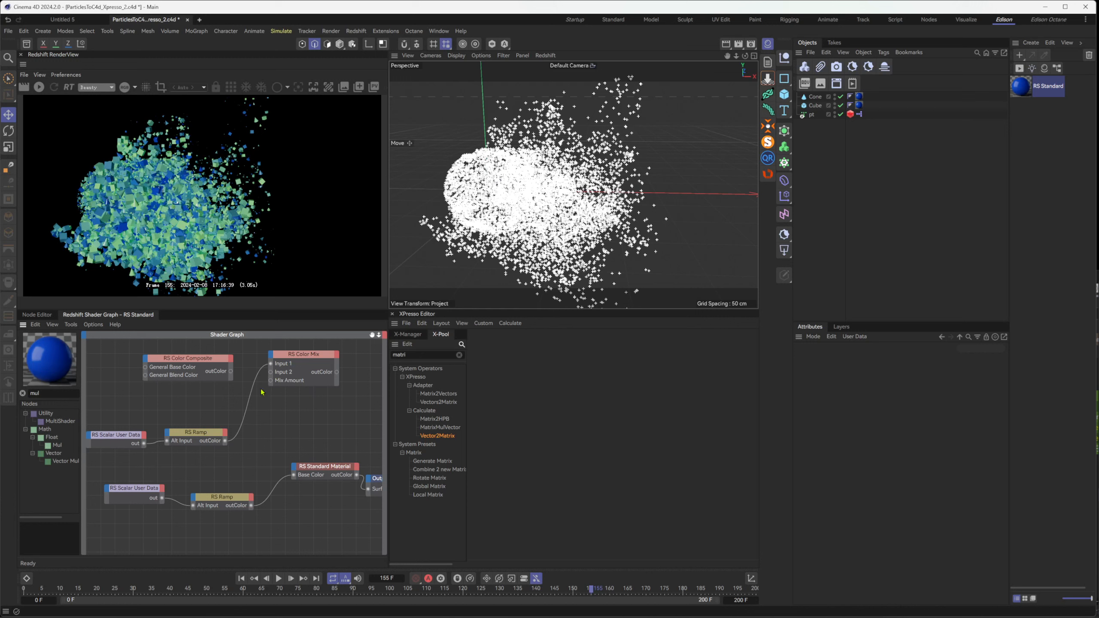
Connect the second ramp to the Color Mix's Input 2 and the mix output to Base Color, and start the Redshift render
left_click_drag(270, 380, 251, 505)
left_click_drag(336, 372, 294, 474)
left_click(311, 359)
left_click(39, 86)
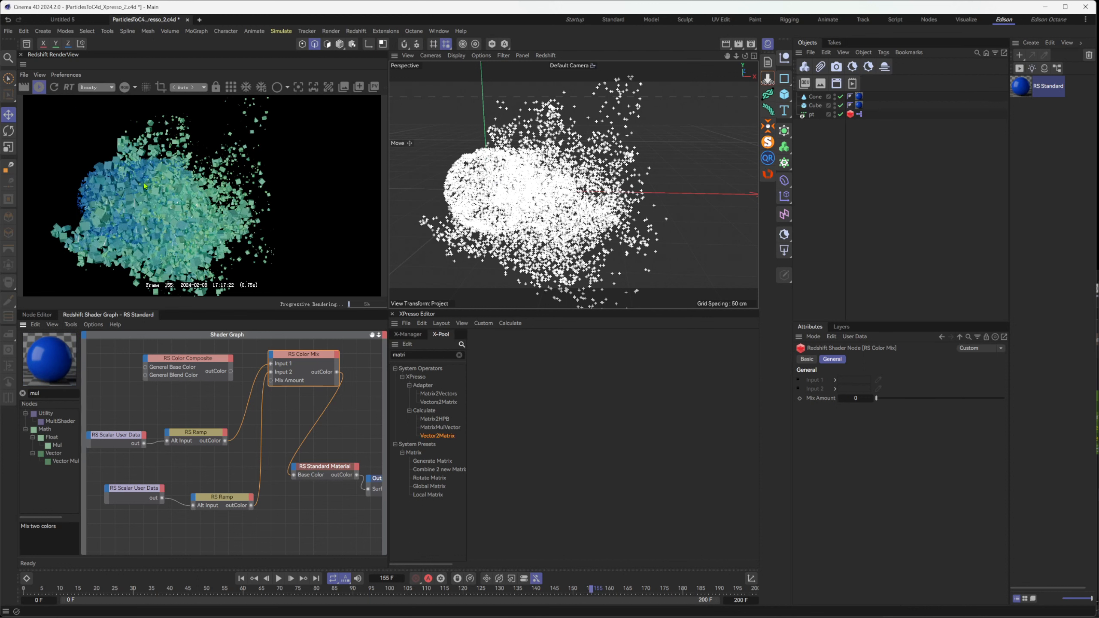
Add a Constant node and connect it to the Color Mix's Mix Amount
left_click_drag(288, 416, 291, 376)
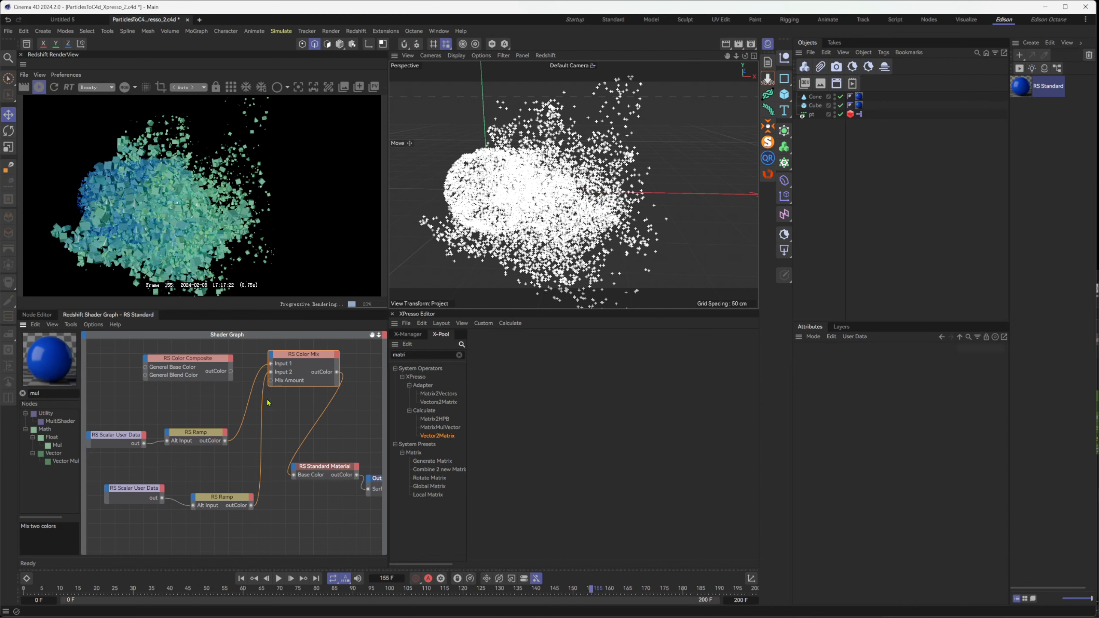
double_click(40, 395)
type("cons")
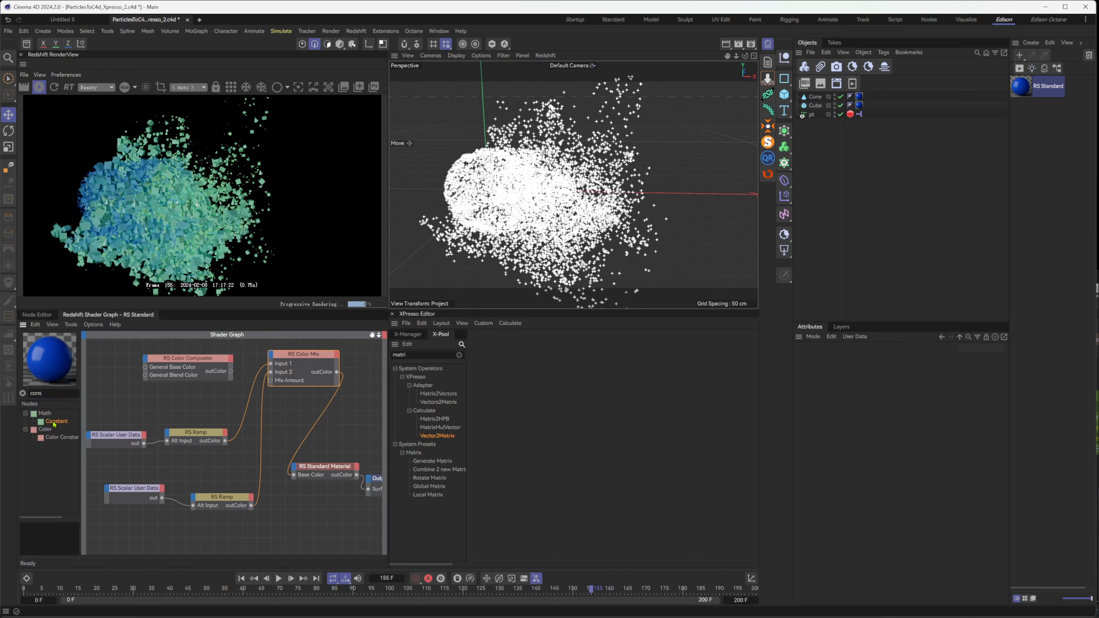
left_click_drag(124, 419, 271, 382)
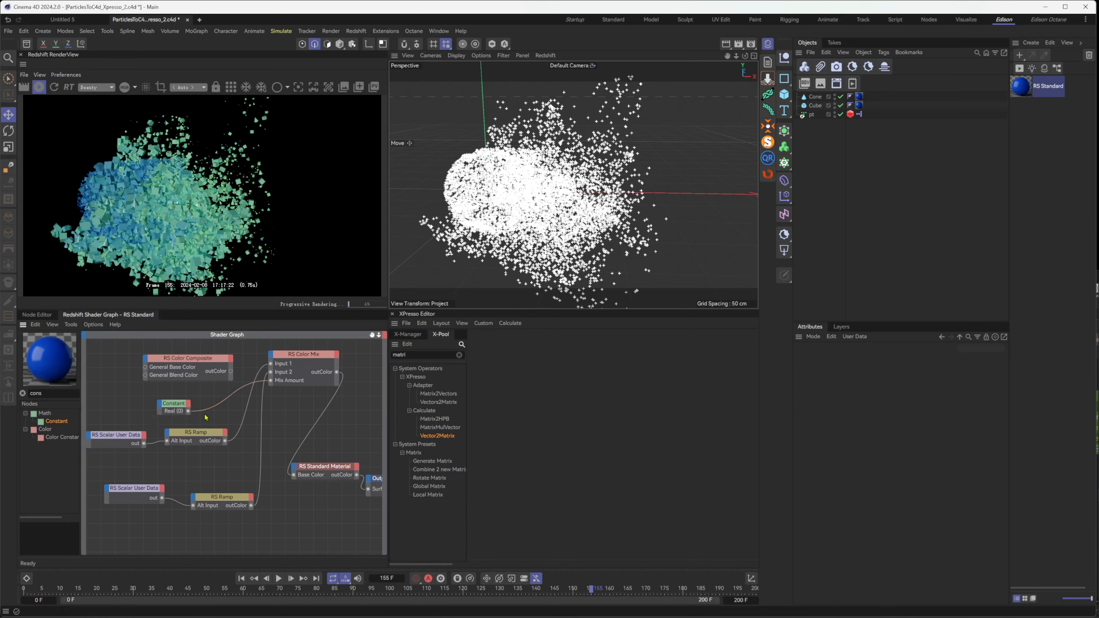
Try several values for the Constant node, ending at 0.4, and delete the node
left_click(176, 408)
left_click(855, 389)
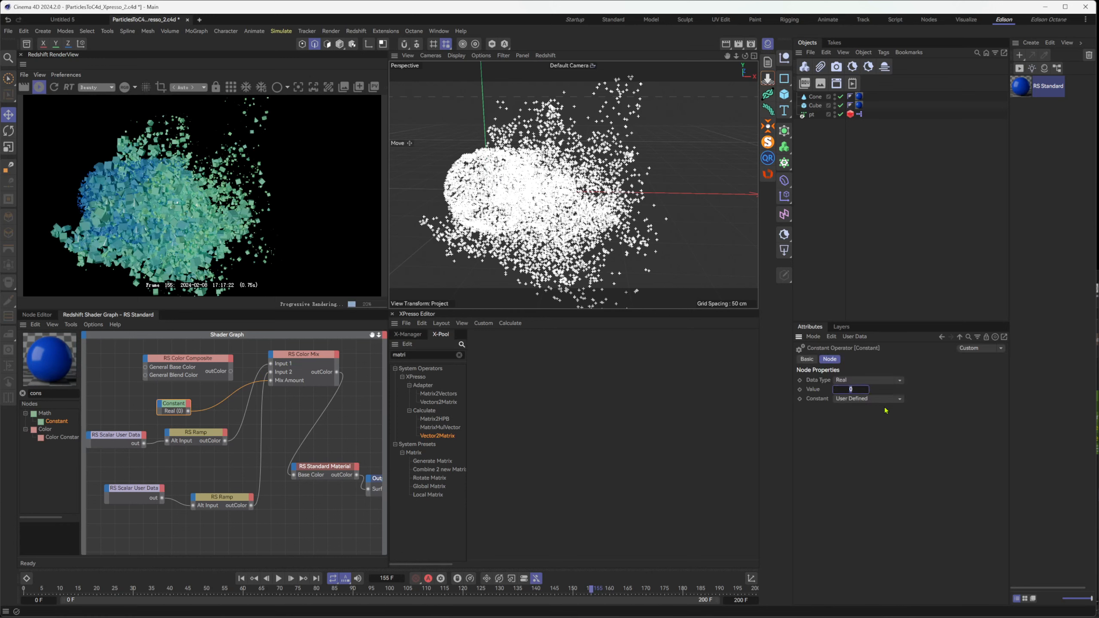
type("13")
key("Return")
left_click_drag(858, 389, 855, 389)
mouse_move(856, 389)
left_mouse_down()
mouse_move(882, 395)
mouse_move(865, 390)
left_mouse_up()
left_click(856, 390)
type("1")
key("Return")
type("1")
key("Return")
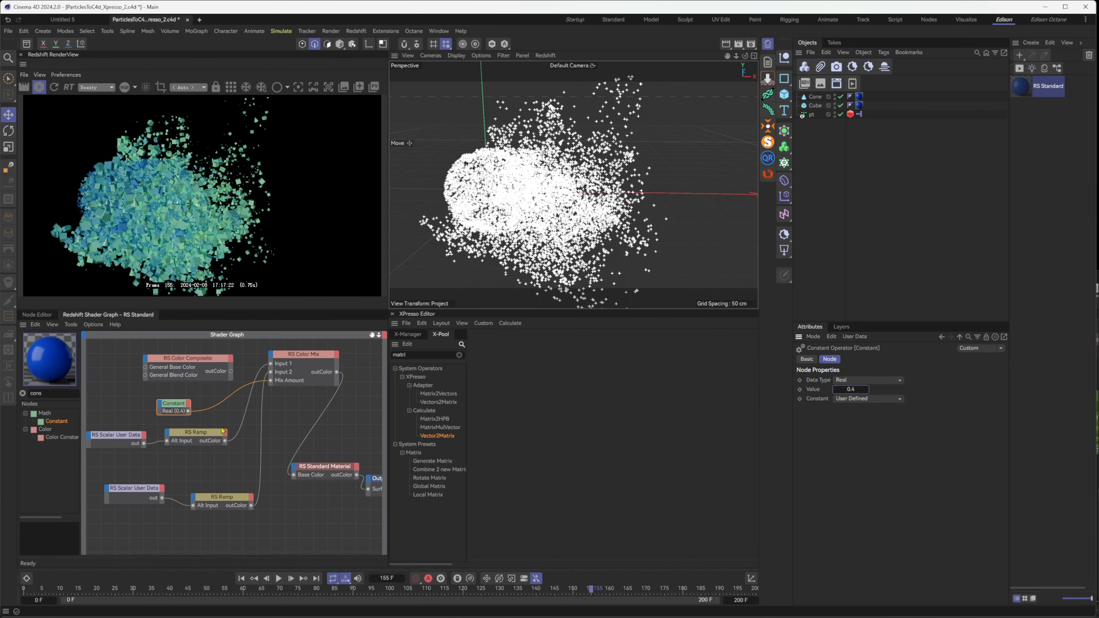
left_click(199, 411)
key("Delete")
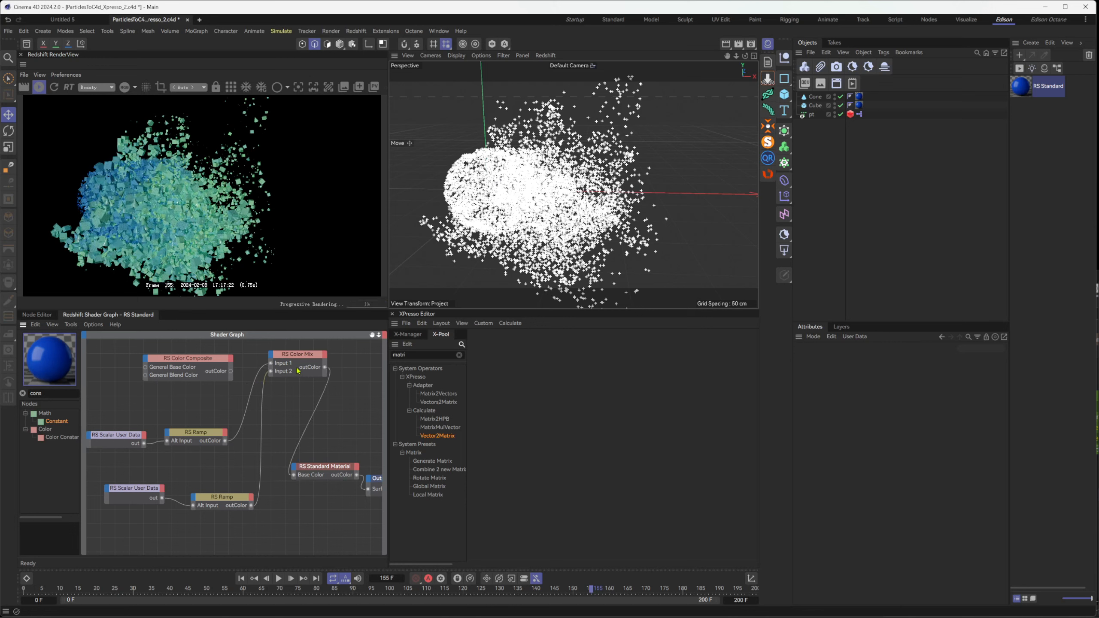
Move the Color Mix closer to the material and line up the second user data node and ramp below the first pair
left_click_drag(312, 361, 322, 394)
left_click(326, 374)
left_click(332, 468)
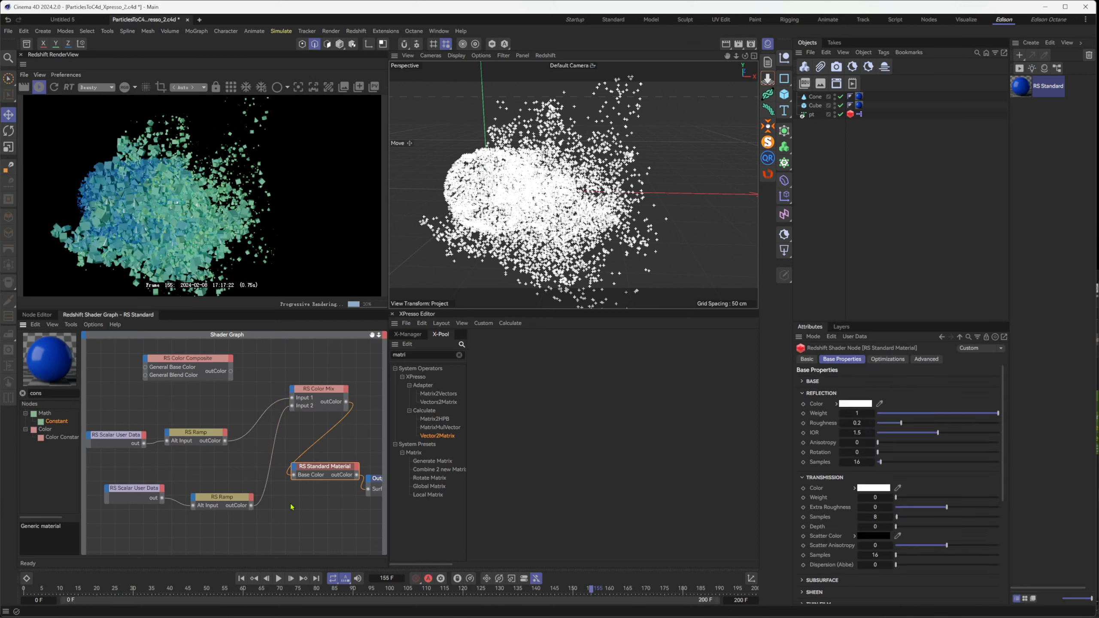
left_click_drag(121, 477, 203, 481)
left_click(207, 508)
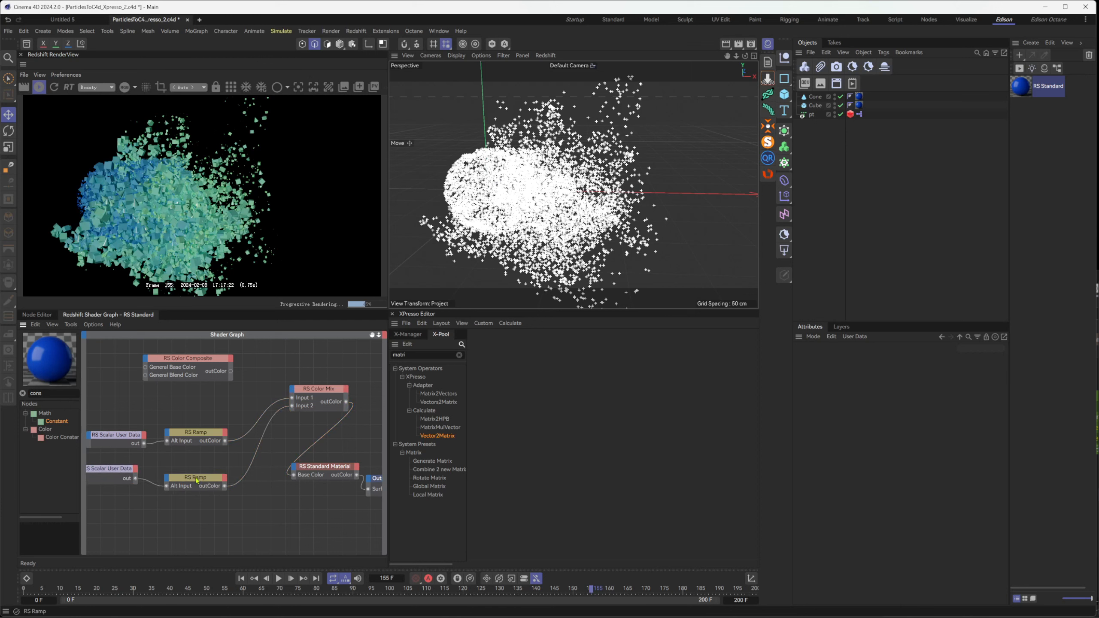
left_click(205, 484)
left_click(159, 502)
left_click_drag(117, 471, 118, 490)
Disconnect rand_cd from the second ramp and connect the p_age user data node to that ramp's Alt Input
left_click_drag(194, 480, 160, 490)
left_click(160, 462)
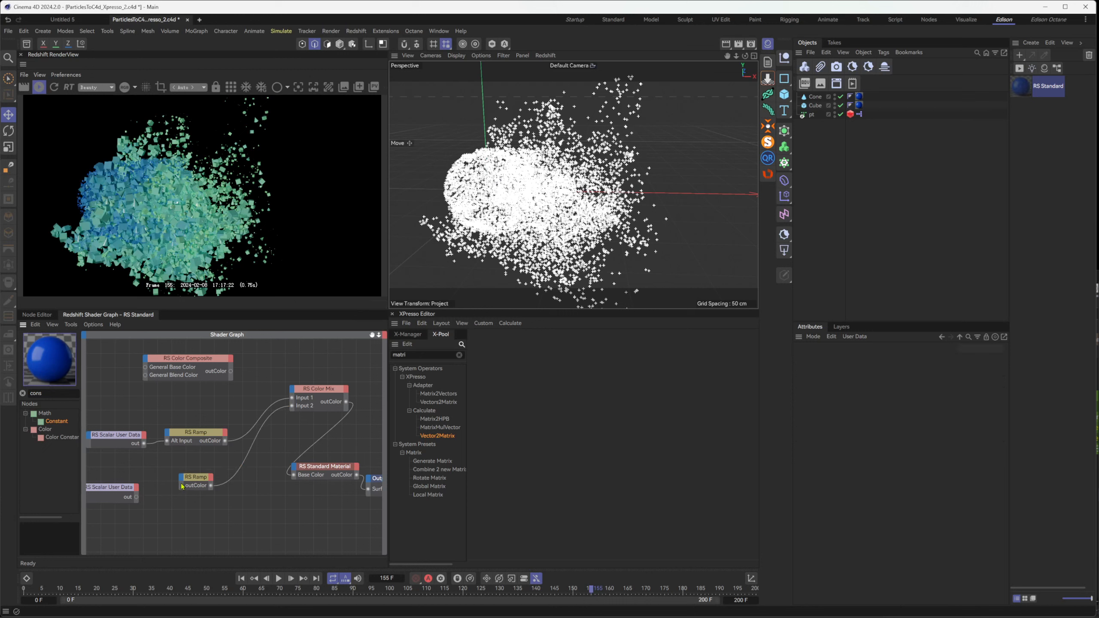
left_click_drag(144, 443, 181, 479)
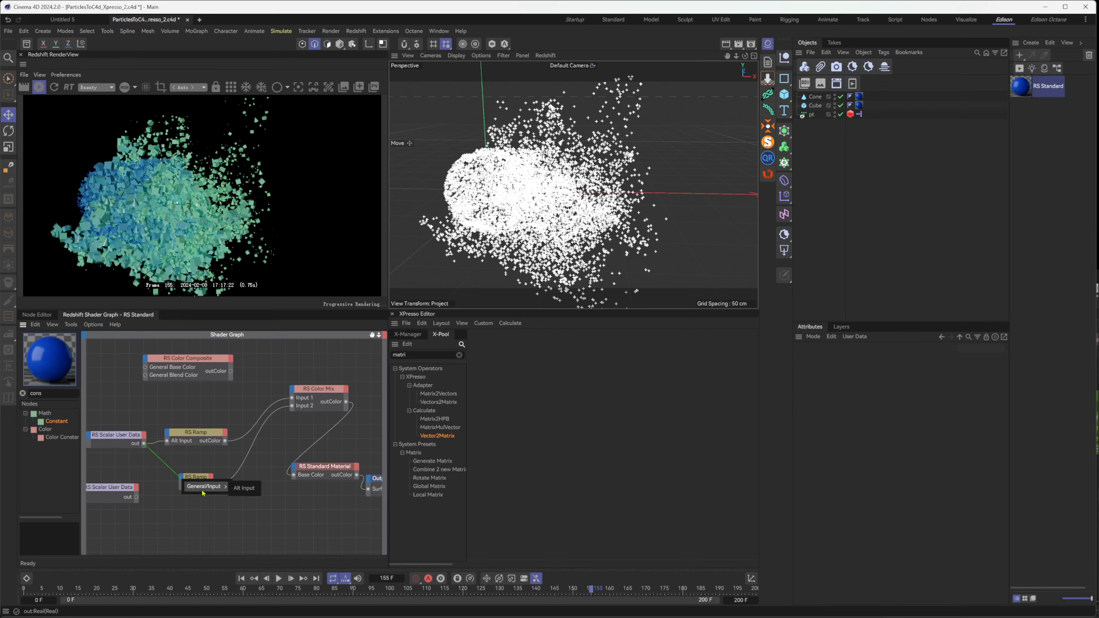
left_click(236, 491)
left_click(128, 437)
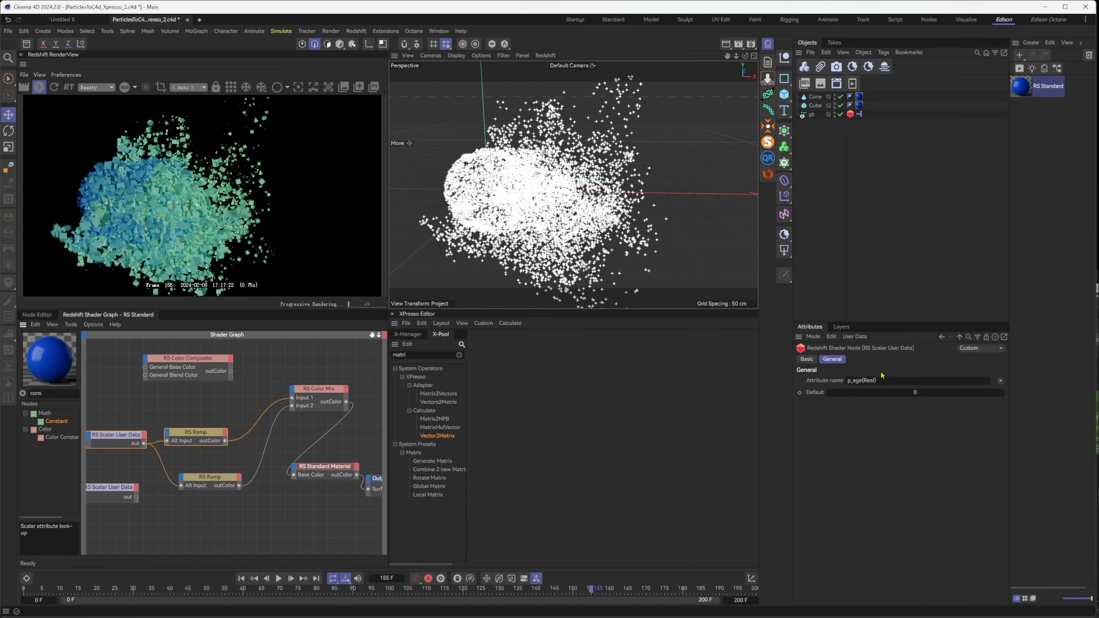
Tidy the graph by moving the Standard Material, the Color Mix and the second ramp into a compact arrangement
left_click(319, 392)
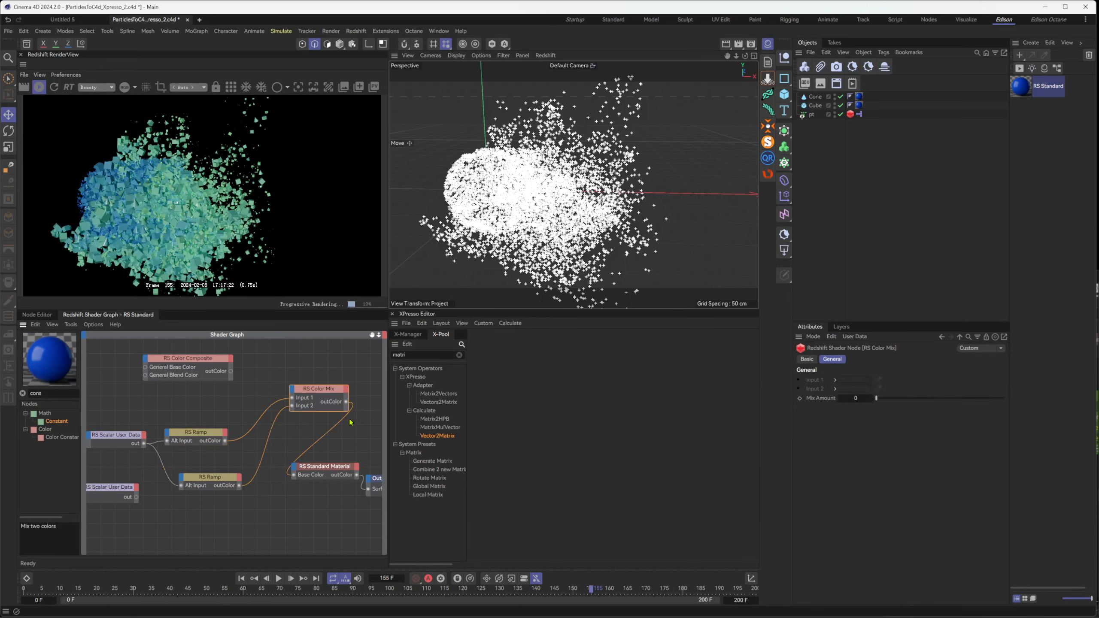
left_click_drag(329, 467, 343, 463)
left_click(322, 389)
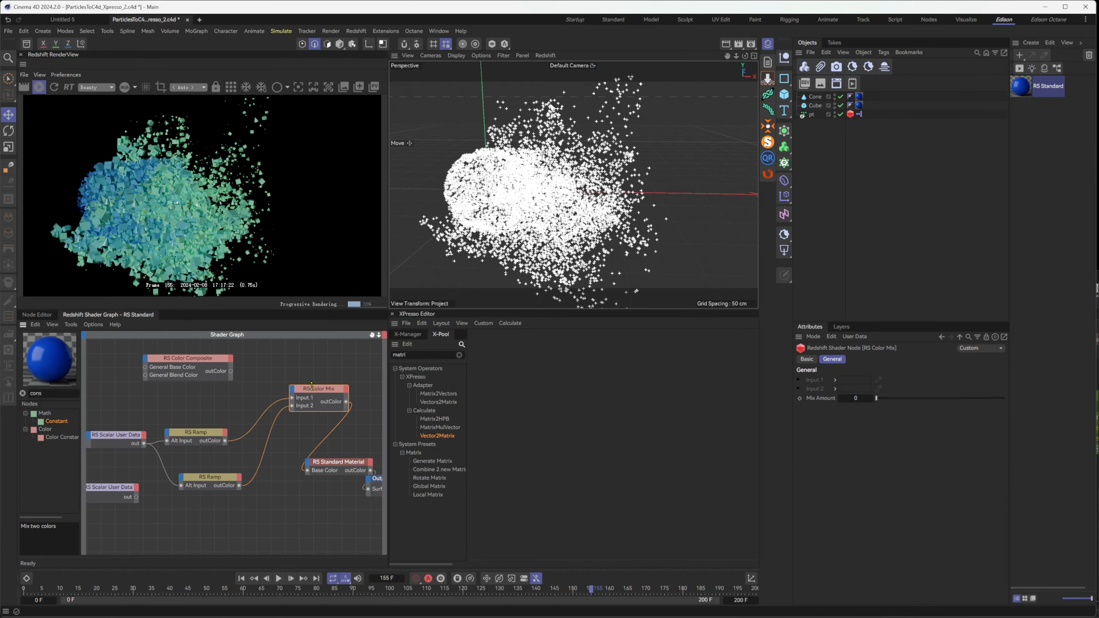
left_click_drag(311, 384, 269, 420)
left_click(205, 475)
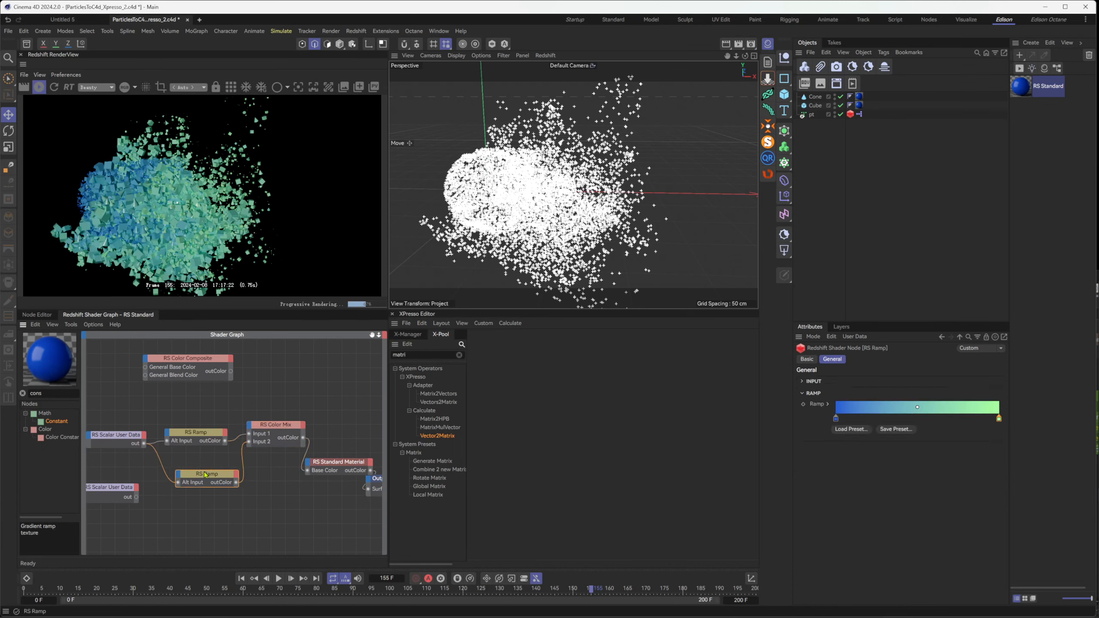
left_click_drag(205, 475, 198, 464)
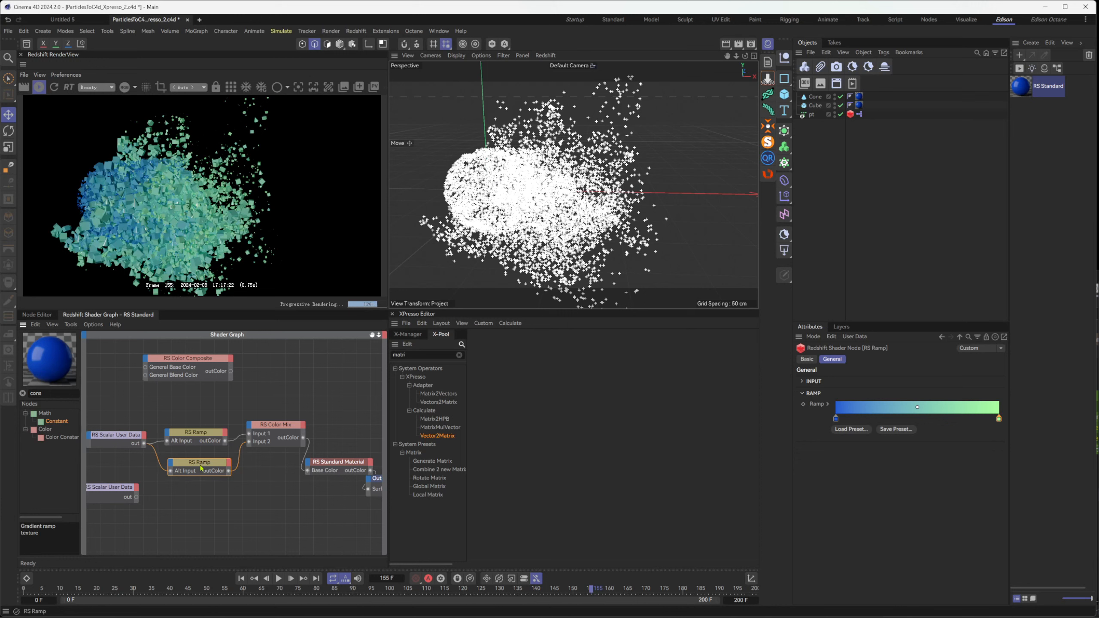
double_click(200, 465)
double_click(195, 466)
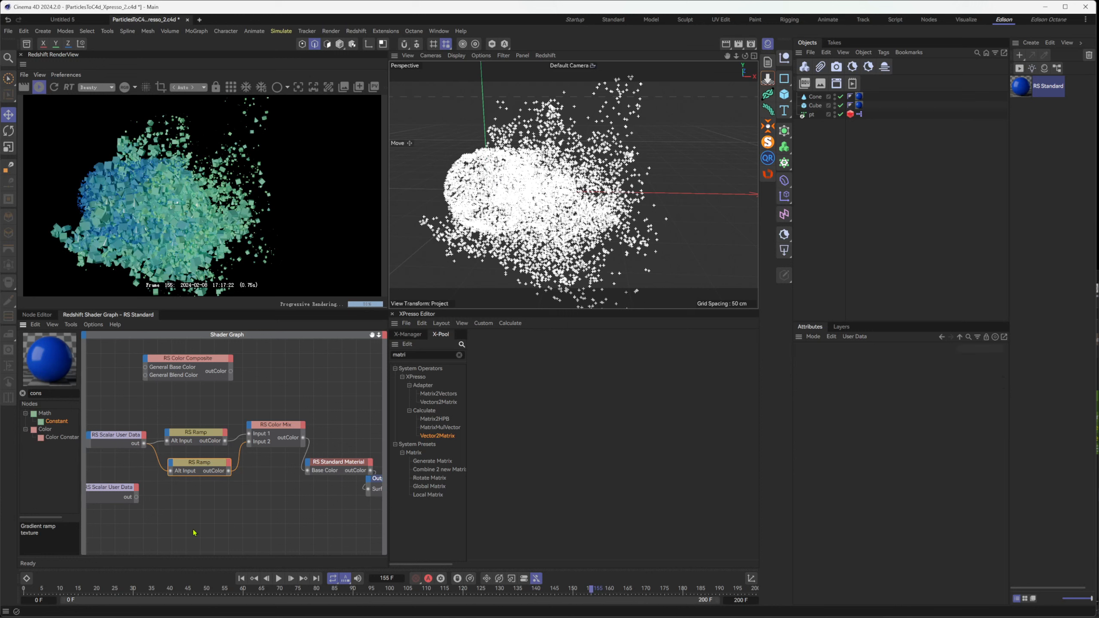
Recolor the second ramp to run from red, with hue 0°, at its start knot to yellow at its end knot
left_click(202, 468)
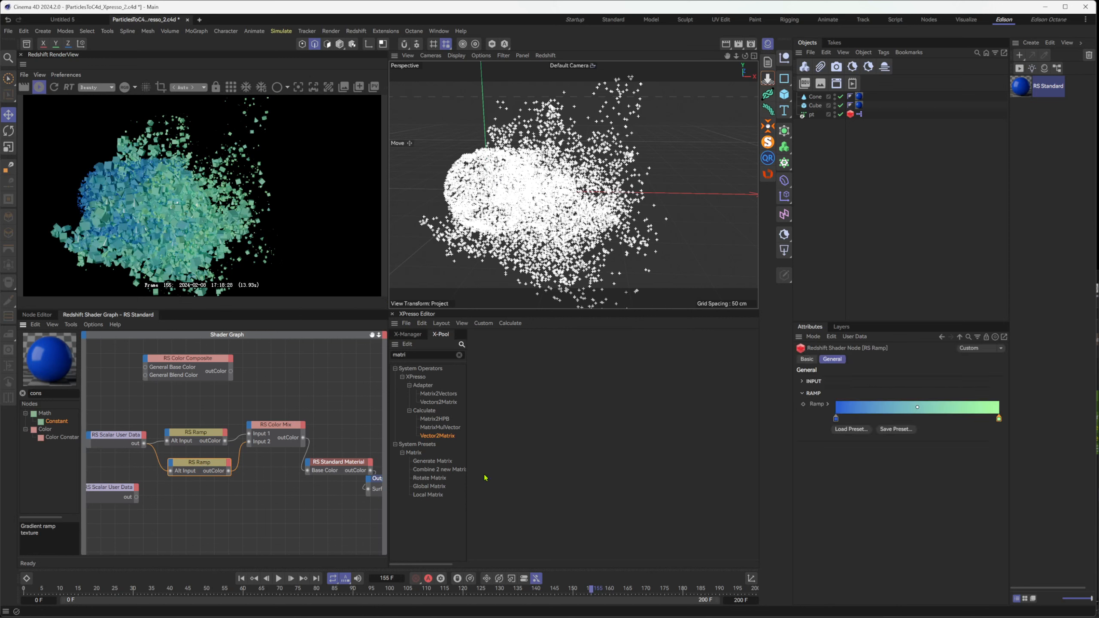
double_click(835, 418)
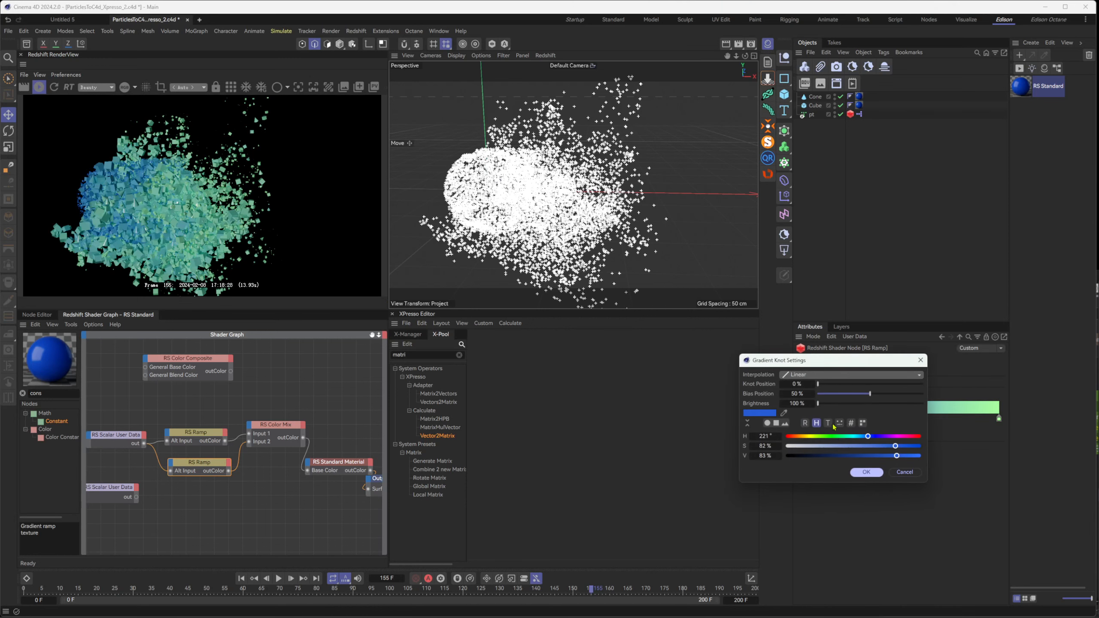
left_click_drag(804, 438, 785, 436)
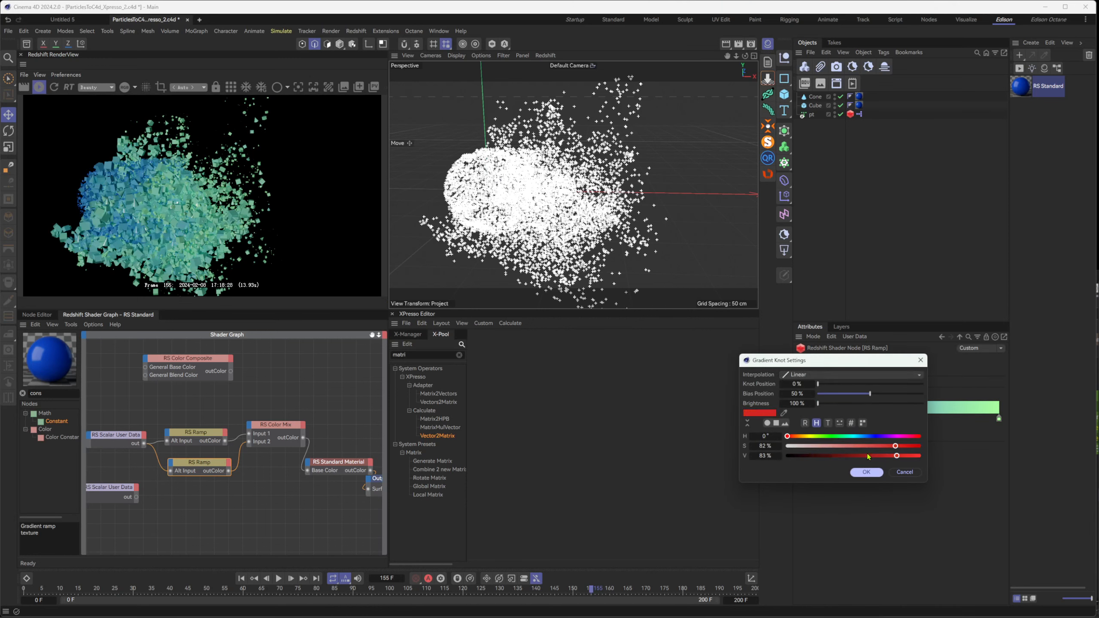
left_click(866, 471)
double_click(998, 418)
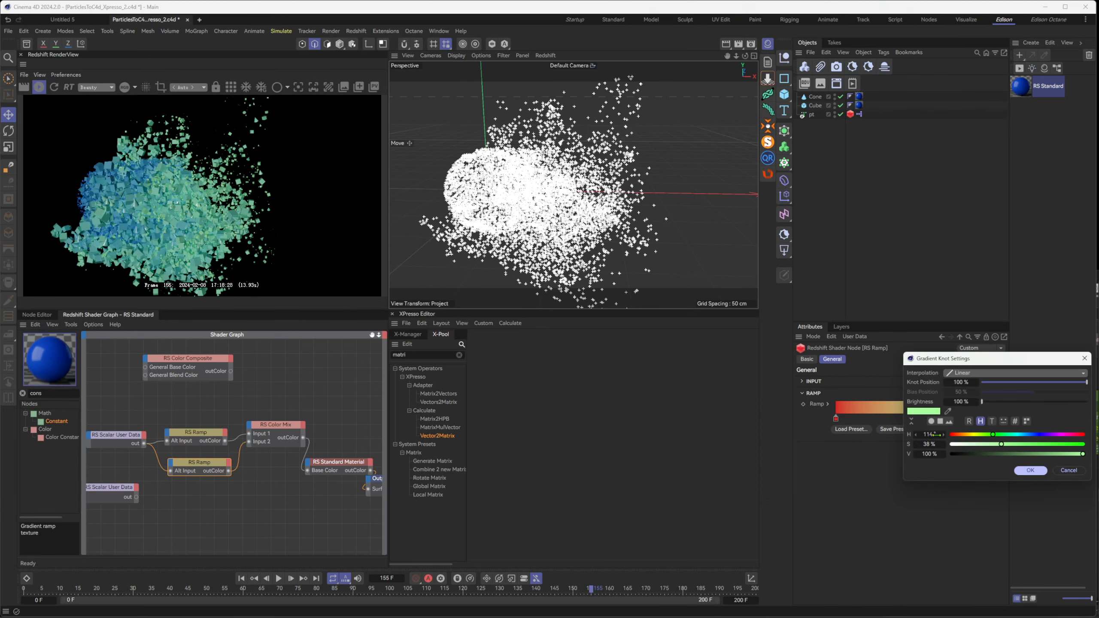
left_click(962, 435)
left_click_drag(963, 439, 972, 436)
left_click(1031, 470)
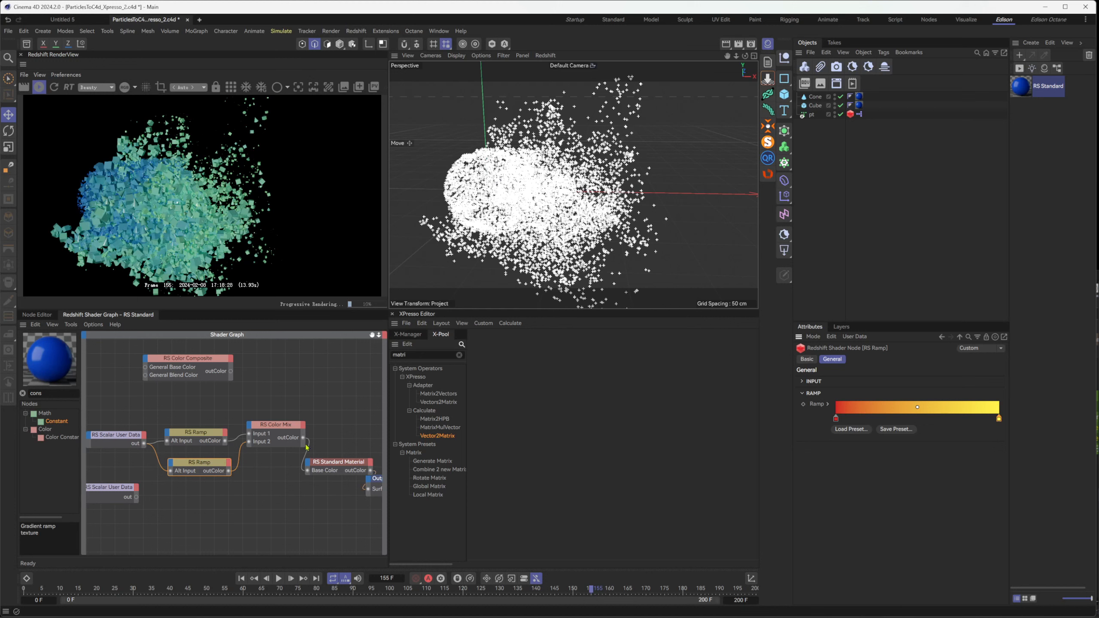
Connect the second ramp directly to the Standard Material's Base Color, preview it in the Redshift render, and stop the render
left_click_drag(228, 471, 308, 473)
left_click(35, 85)
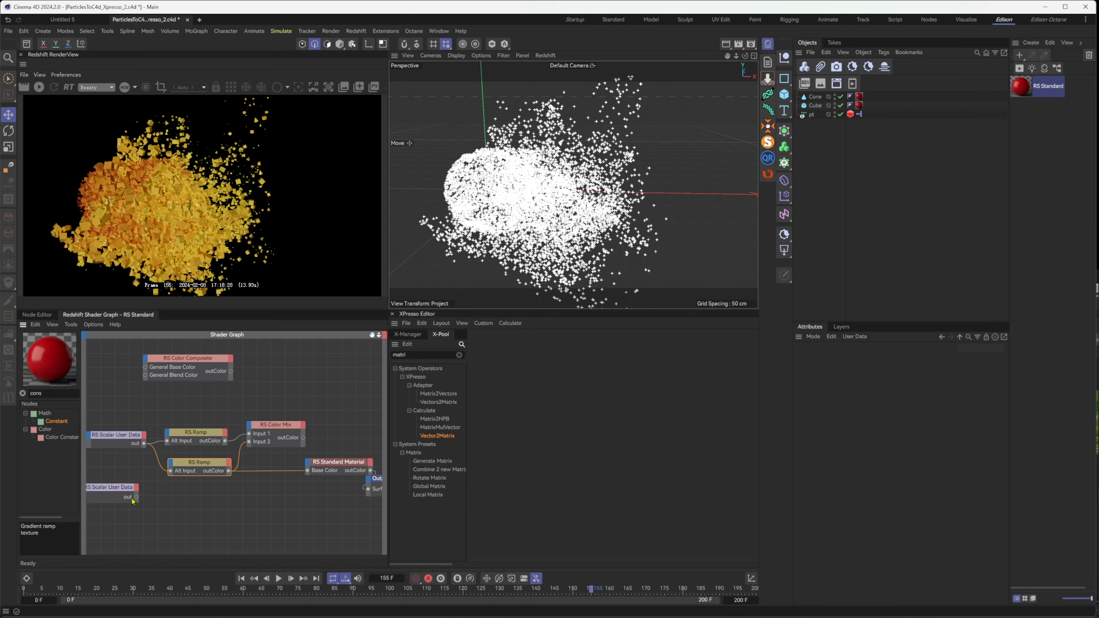
Replace the second ramp's direct link to the Standard Material's Base Color with the Color Mix output
left_click_drag(136, 497, 213, 521)
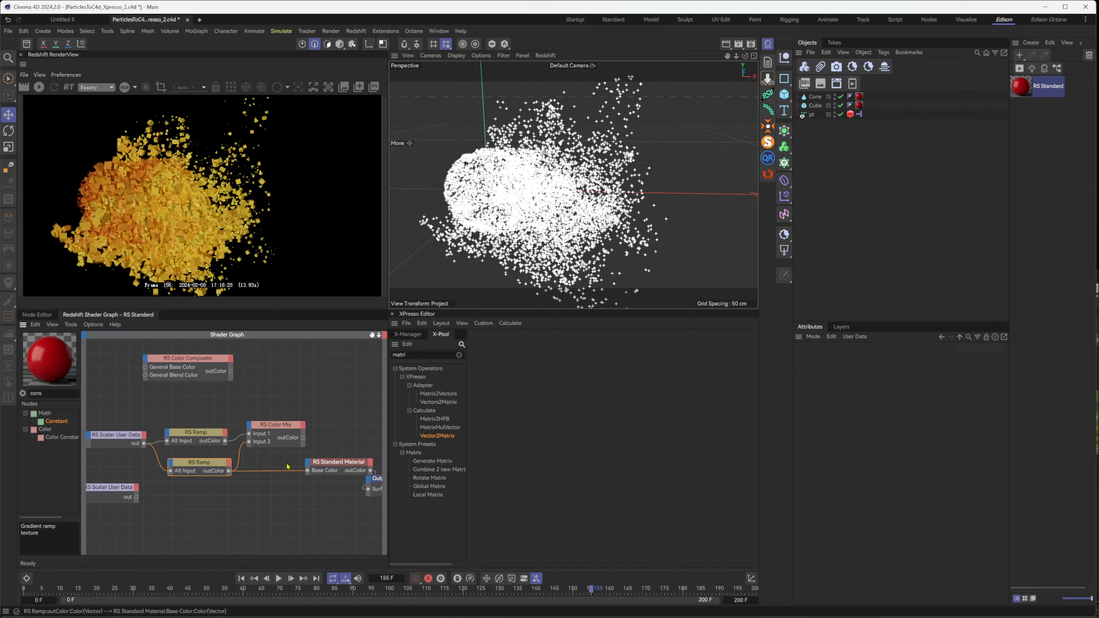
left_click_drag(303, 438, 309, 467)
mouse_move(342, 483)
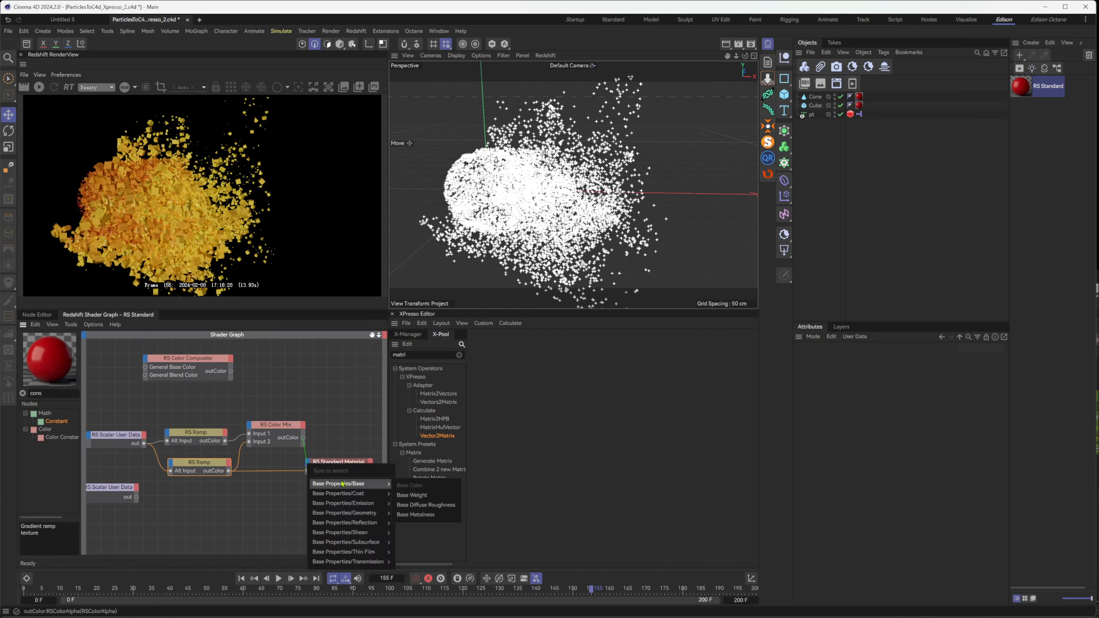
left_click(422, 495)
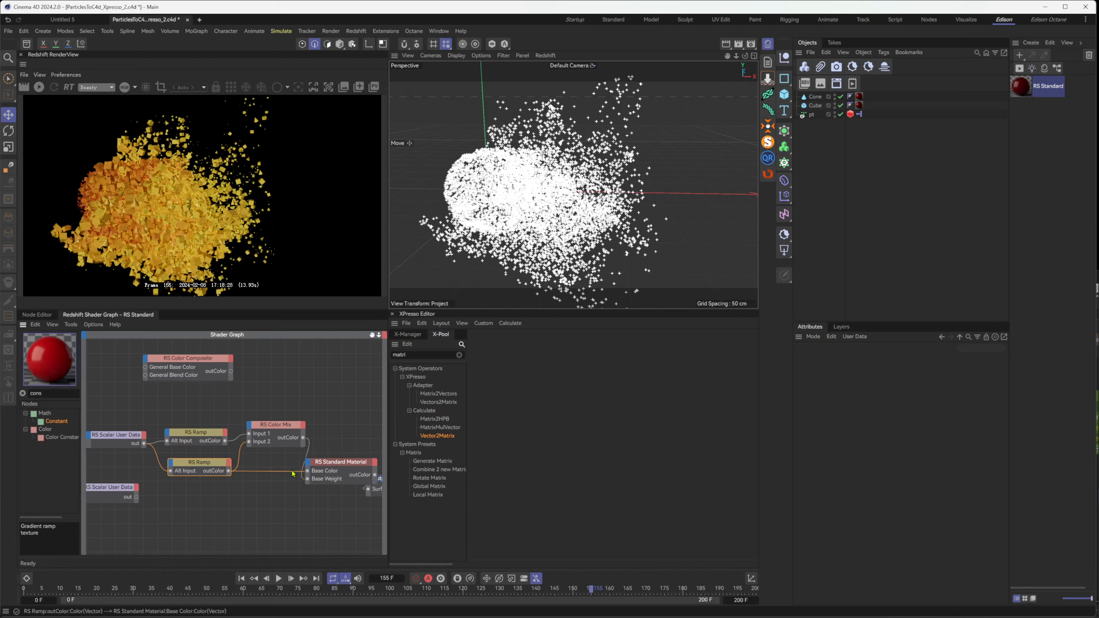
double_click(308, 471)
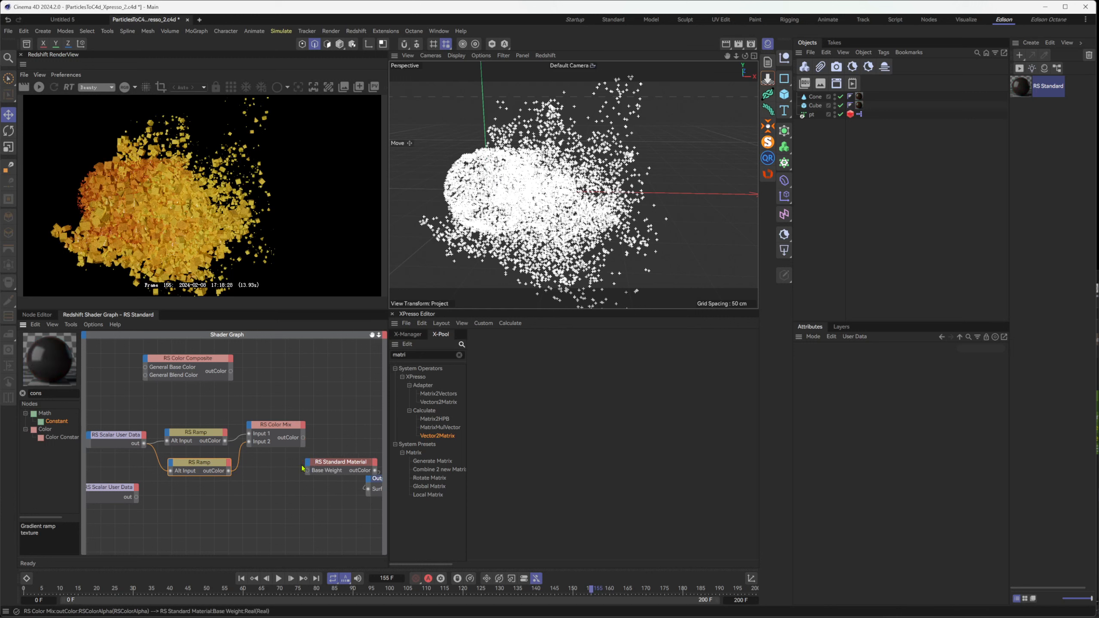
left_click_drag(303, 437, 309, 466)
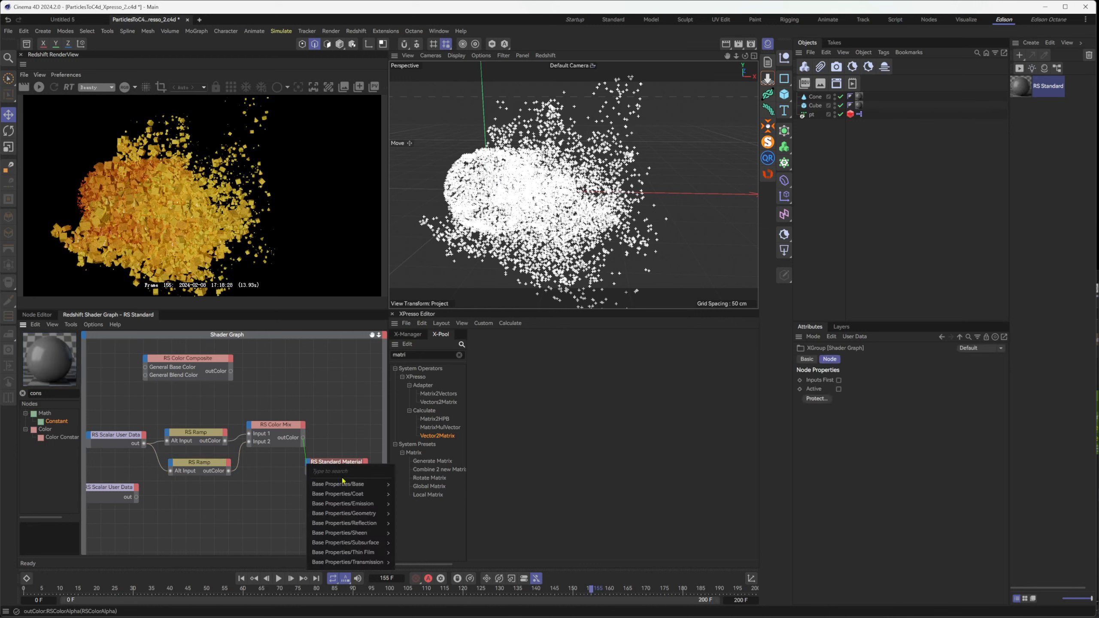
mouse_move(346, 484)
left_click(431, 491)
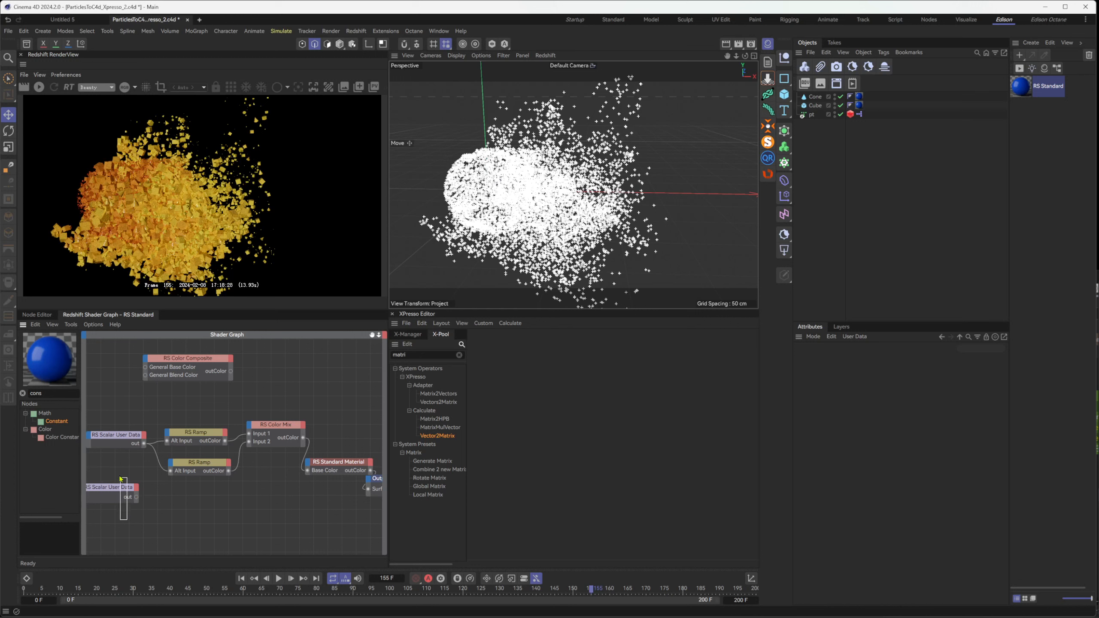
Connect the rand_cd user data node to the Color Mix's Mix Amount and preview the result in the Redshift render
left_click(123, 496)
left_click(893, 380)
left_click_drag(894, 380, 808, 383)
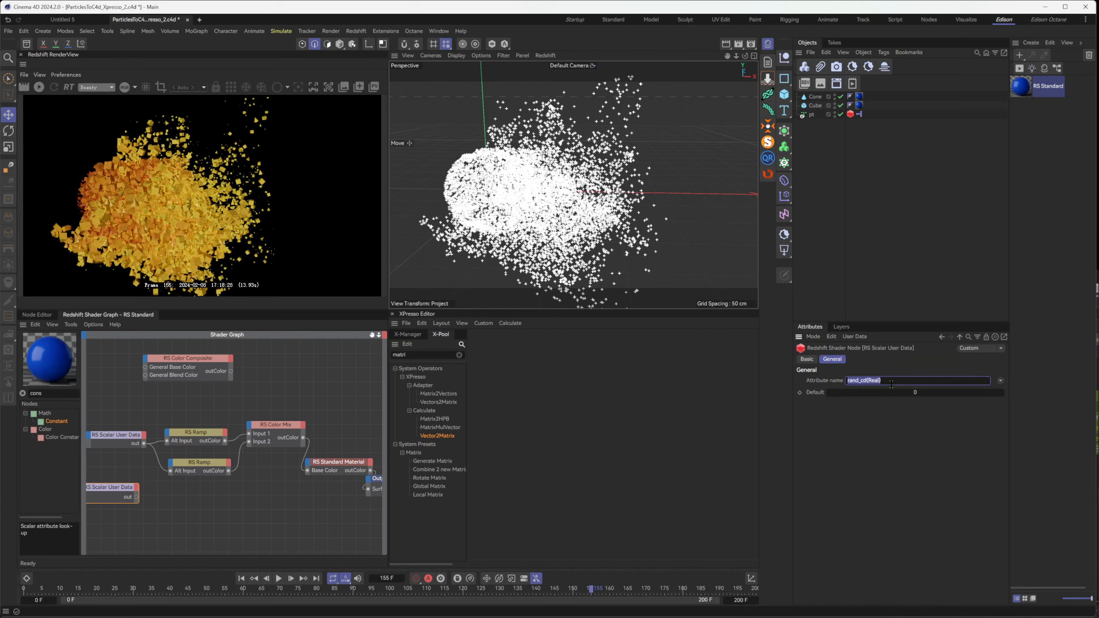
left_click(214, 488)
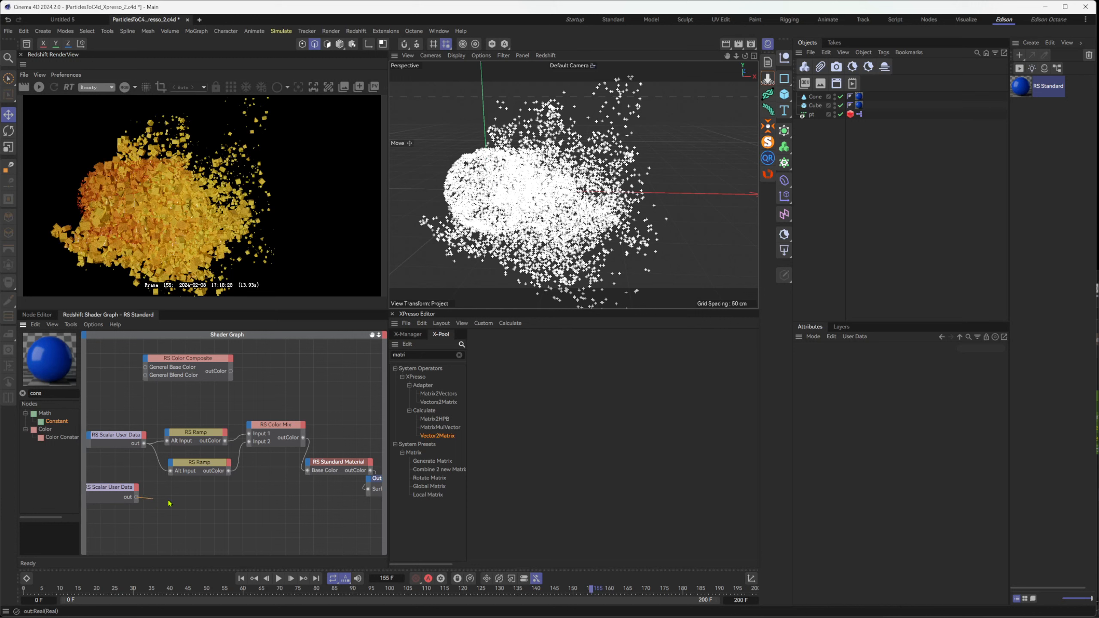
left_click_drag(136, 497, 251, 428)
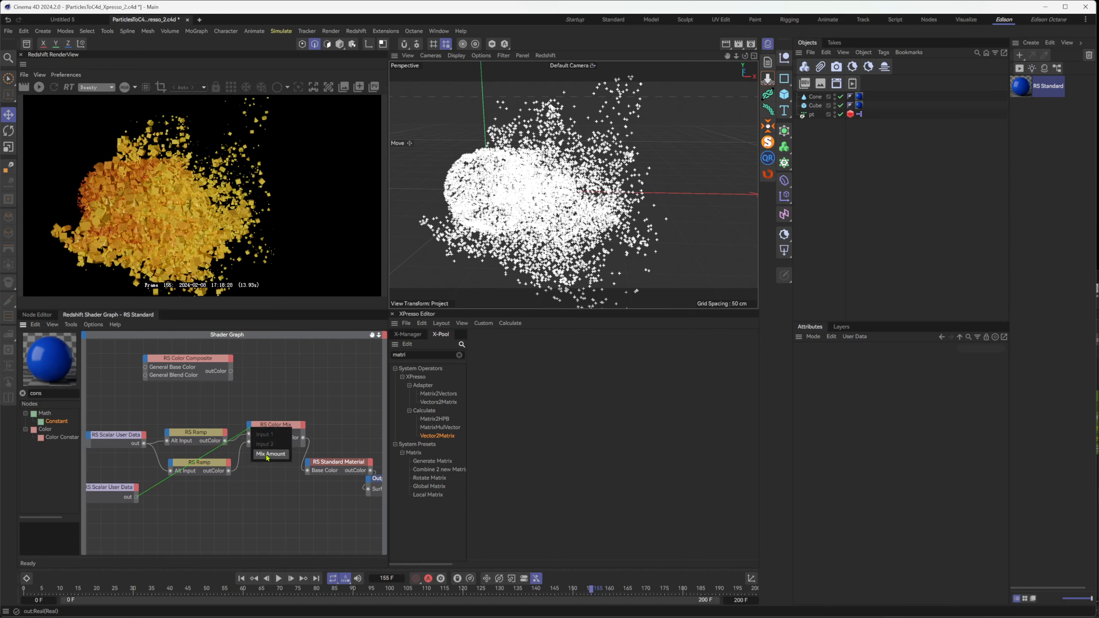
left_click(273, 456)
left_click(277, 437)
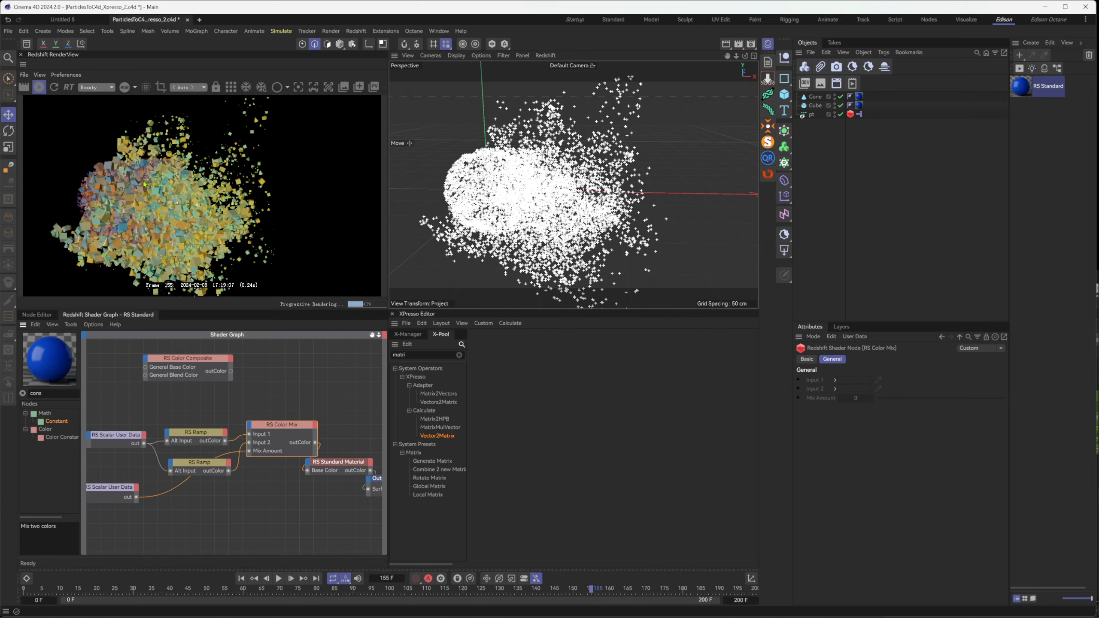
Move the rand_cd user data node below the second ramp and review the gradients of both ramps
left_click_drag(181, 417, 185, 467)
left_click_drag(117, 487, 198, 527)
left_click_drag(118, 399, 122, 458)
left_click_drag(206, 412, 212, 454)
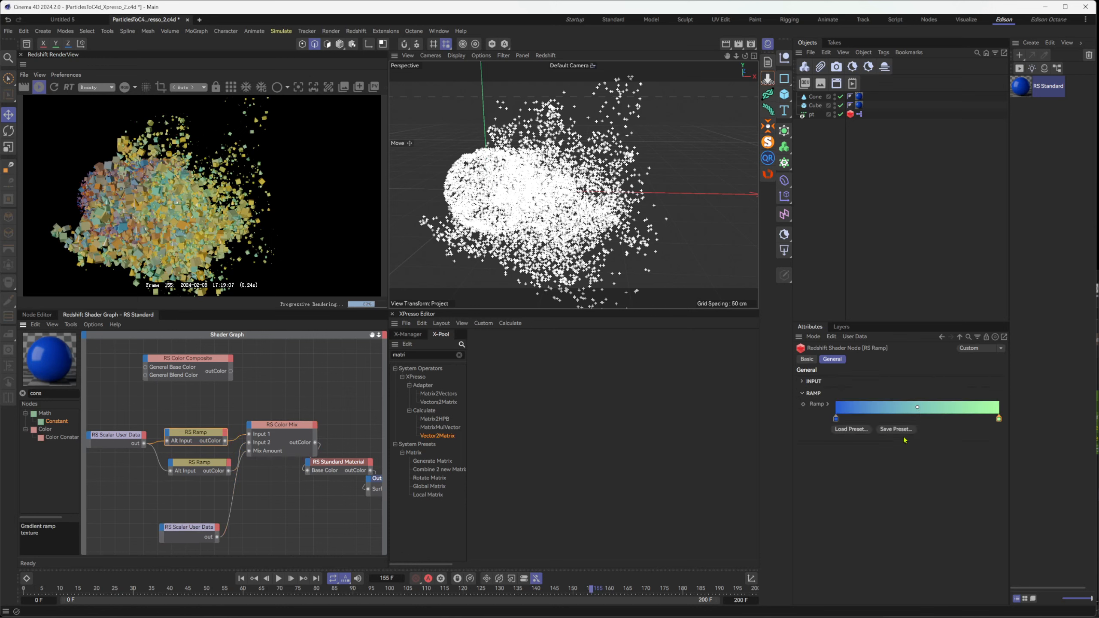
left_click_drag(223, 502, 210, 464)
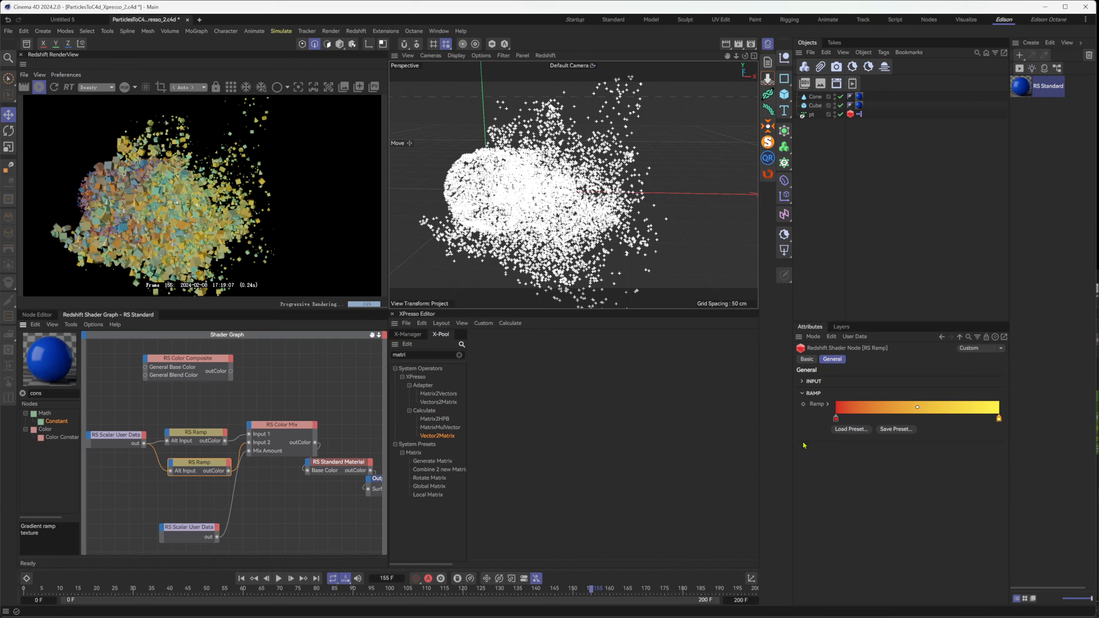